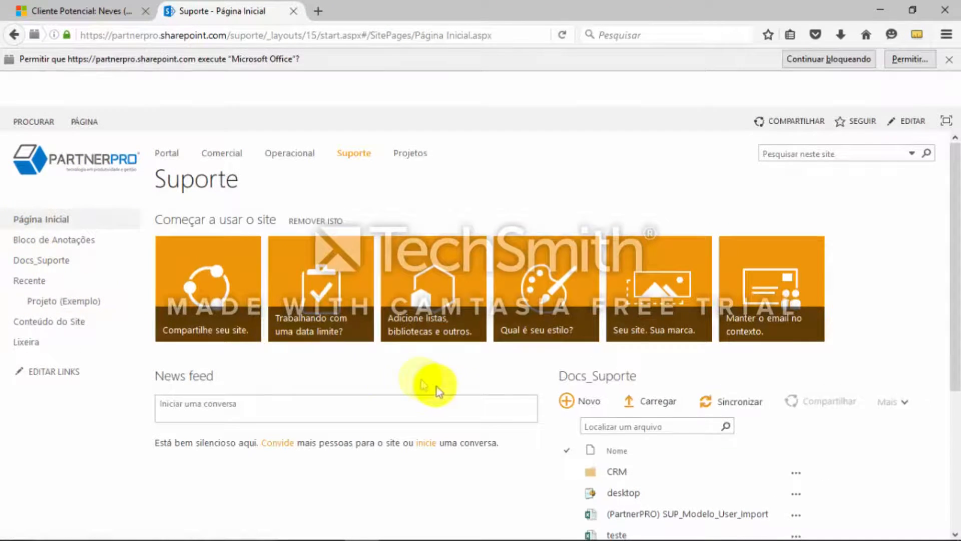
Check the data model notes in OneNote, return to the SharePoint Suporte site and add a custom list named Contas
{"action": "left_click", "coordinate": [44, 268]}
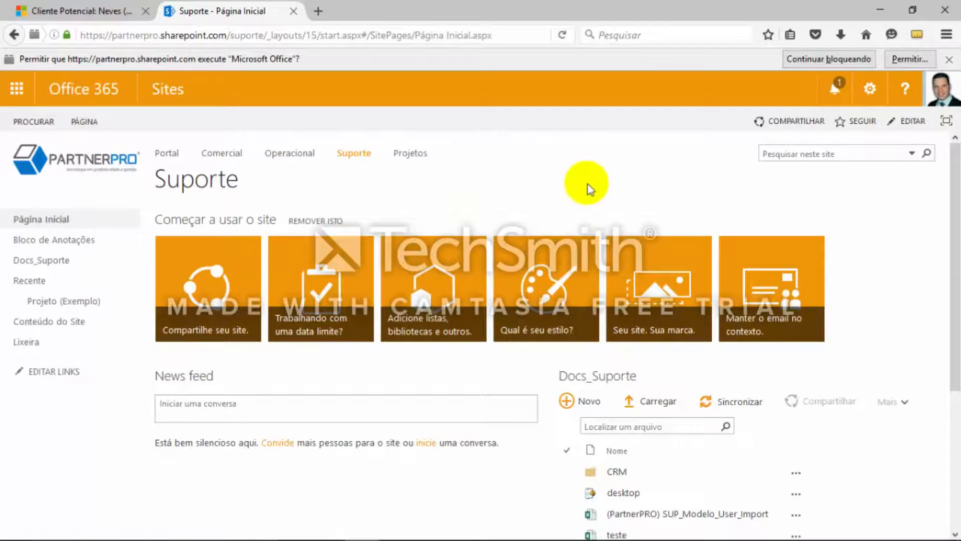
{"action": "key", "text": "alt+Tab"}
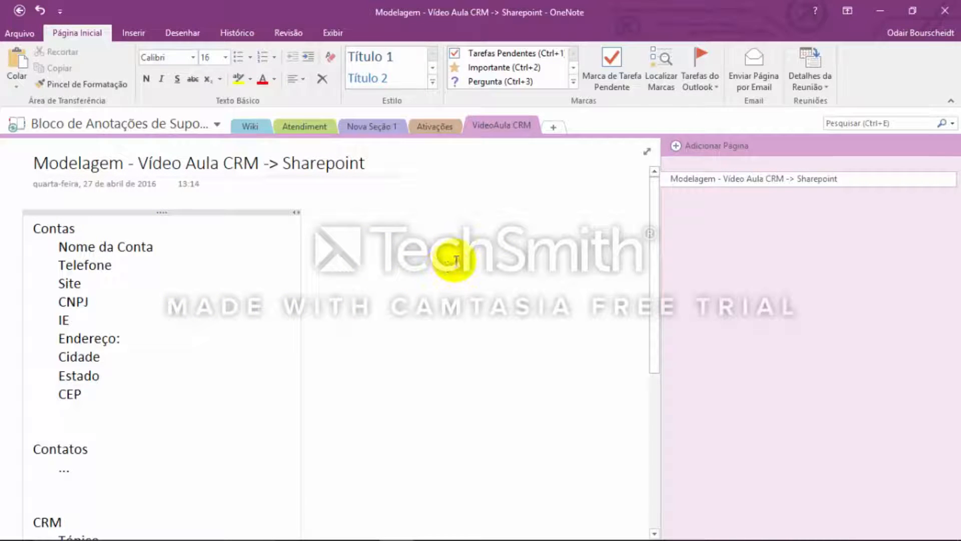
{"action": "key", "text": "alt+Tab"}
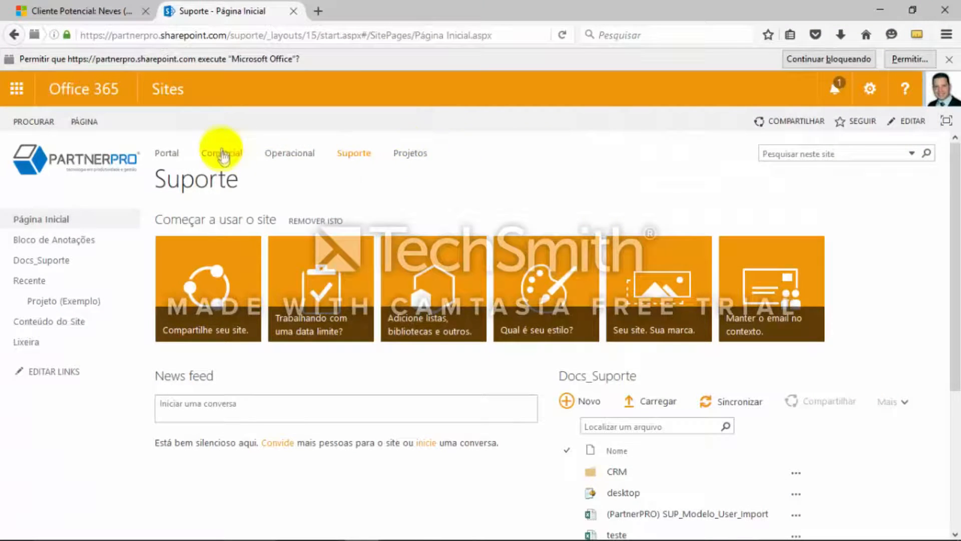
{"action": "left_click", "coordinate": [874, 89]}
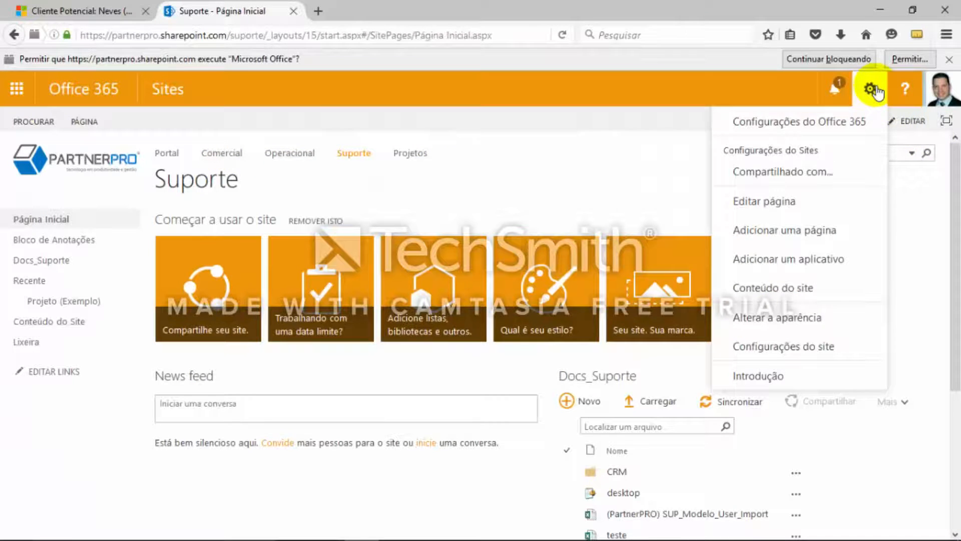
{"action": "left_click", "coordinate": [768, 259]}
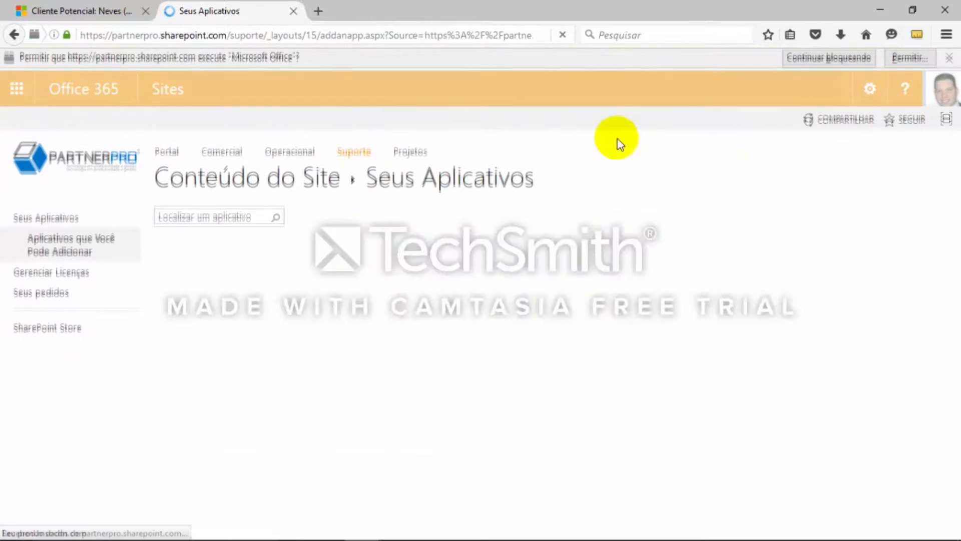
{"action": "left_click", "coordinate": [345, 363]}
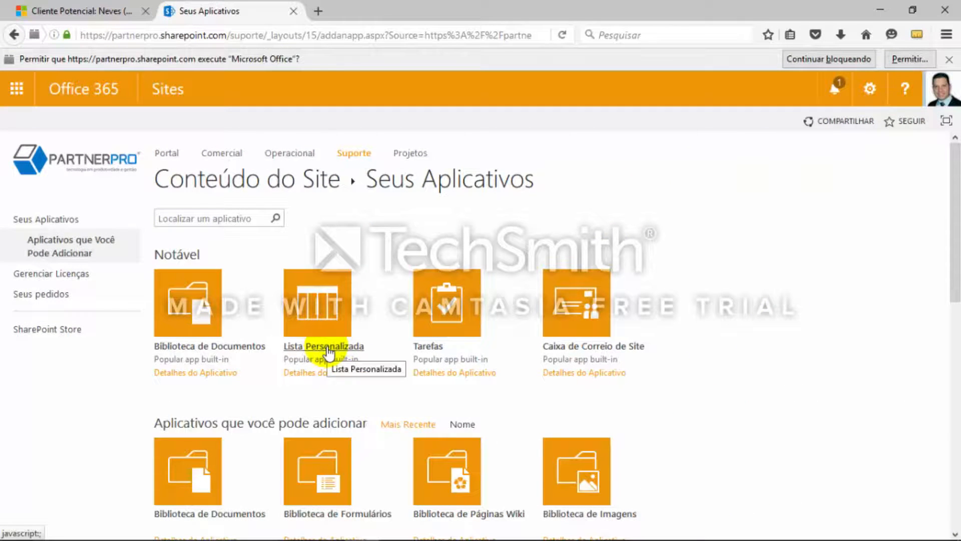
{"action": "left_click", "coordinate": [329, 352]}
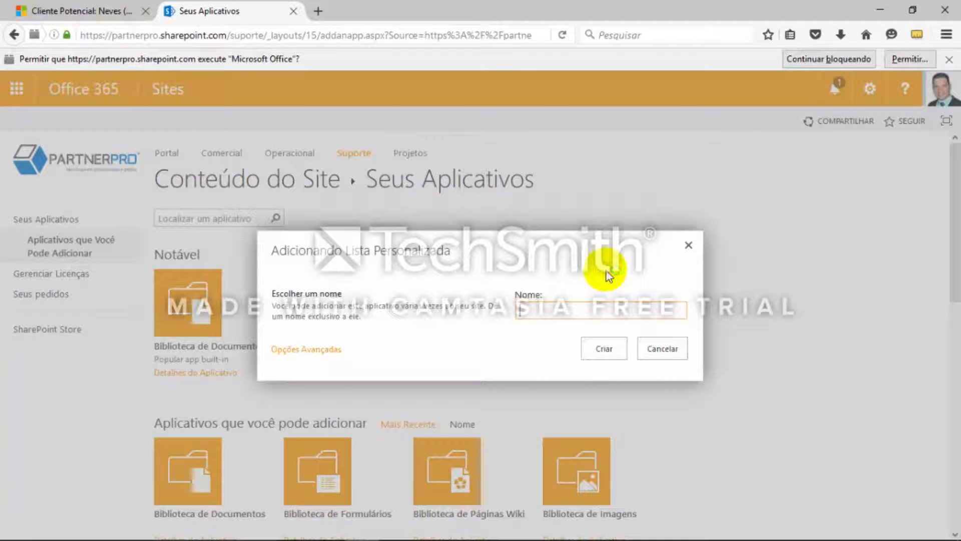
{"action": "type", "text": "Contas"}
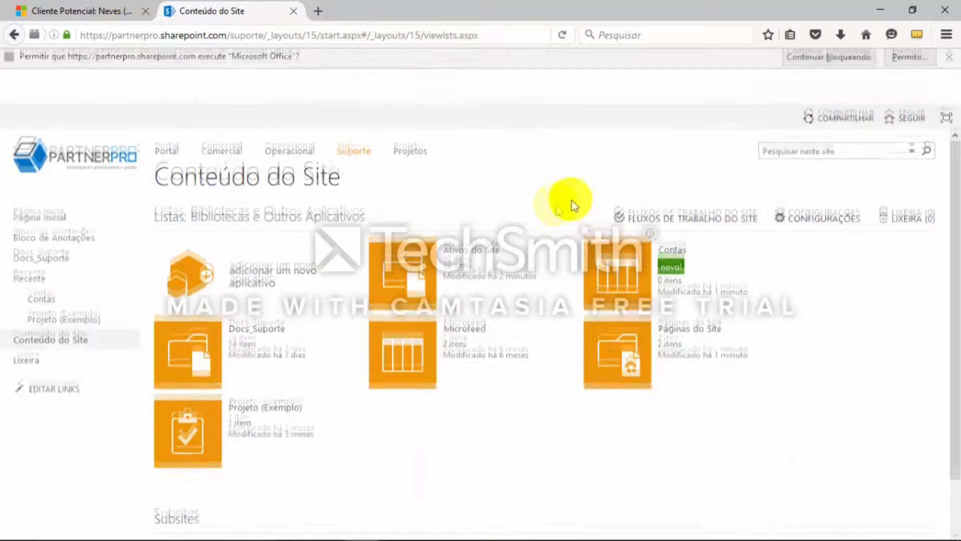
Open the Contas list and go to its list settings
{"action": "left_click", "coordinate": [673, 254]}
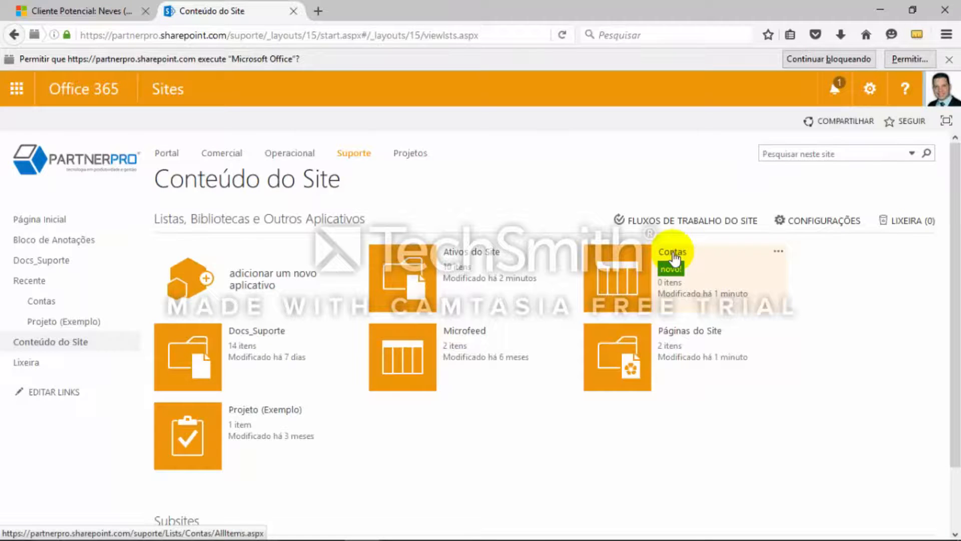
{"action": "left_click", "coordinate": [673, 255]}
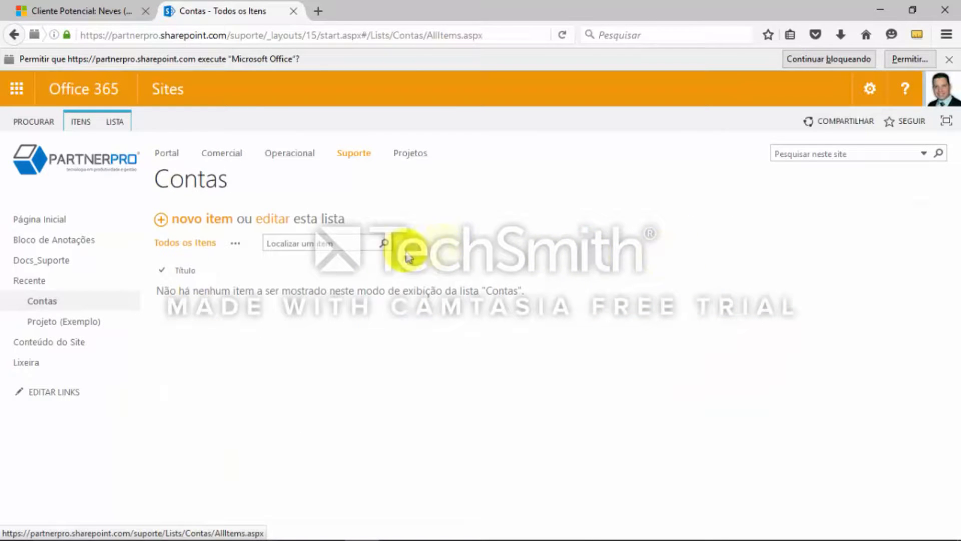
{"action": "left_click", "coordinate": [120, 124]}
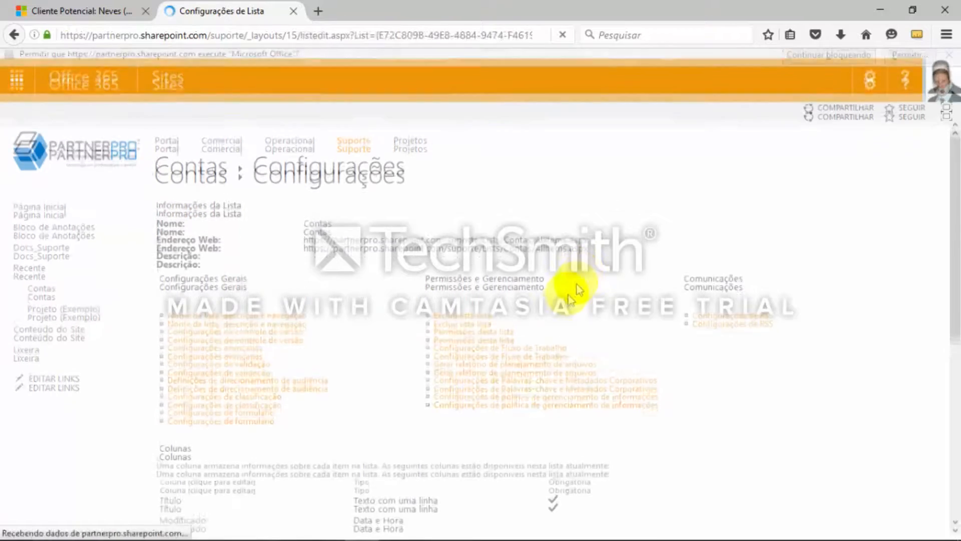
Rename the Título column of the Contas list to Nome da Conta, checking the field name in the OneNote notes
{"action": "scroll", "coordinate": [839, 365], "scroll_direction": "down", "scroll_amount": 3}
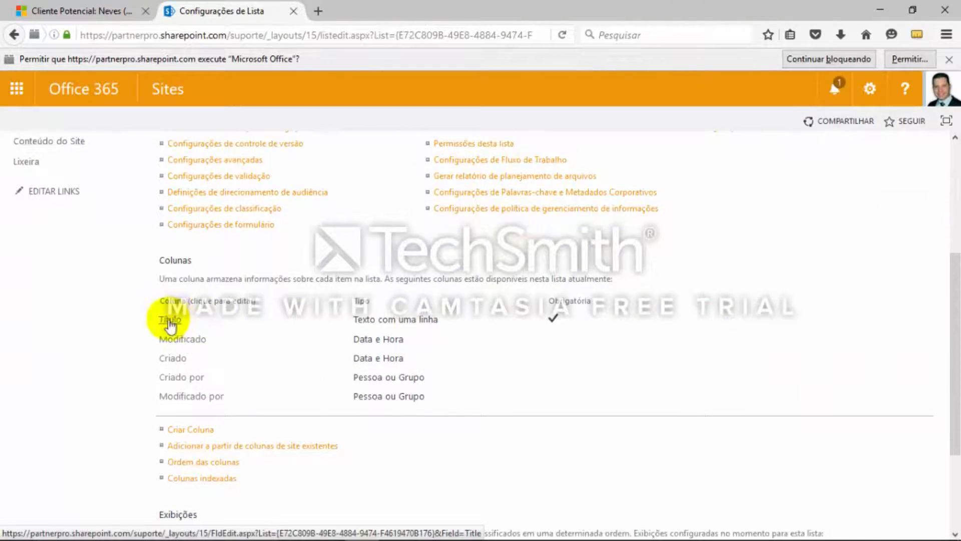
{"action": "scroll", "coordinate": [687, 350], "scroll_direction": "down", "scroll_amount": 2}
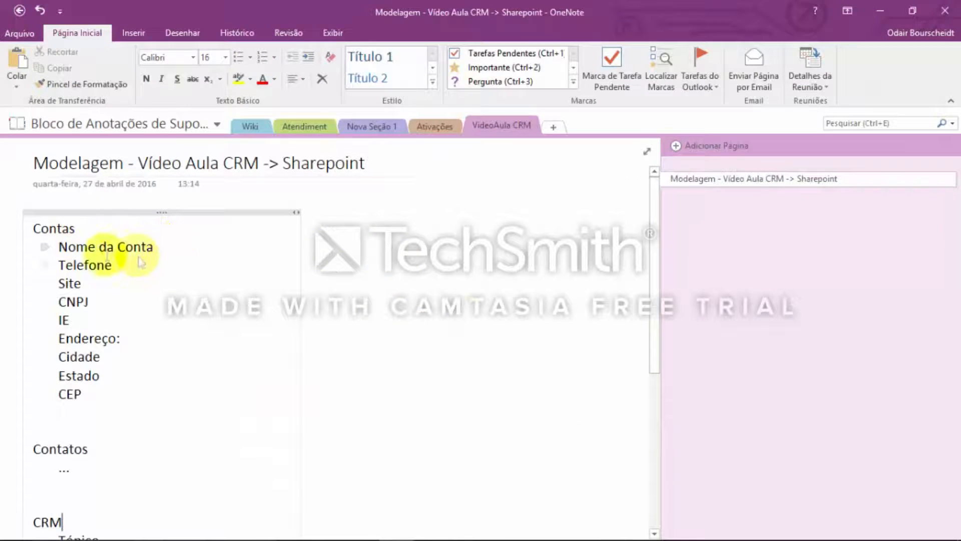
{"action": "key", "text": "alt+Tab"}
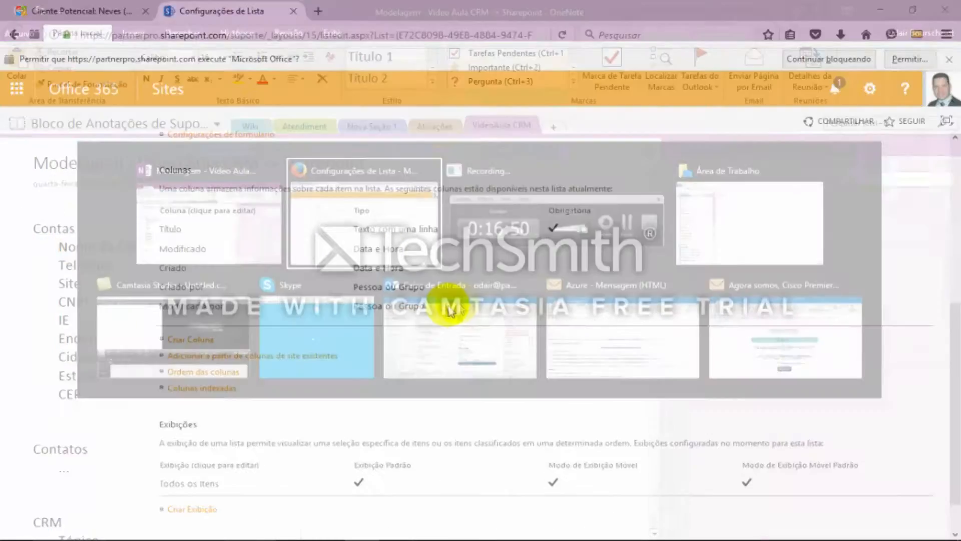
{"action": "left_click", "coordinate": [171, 231]}
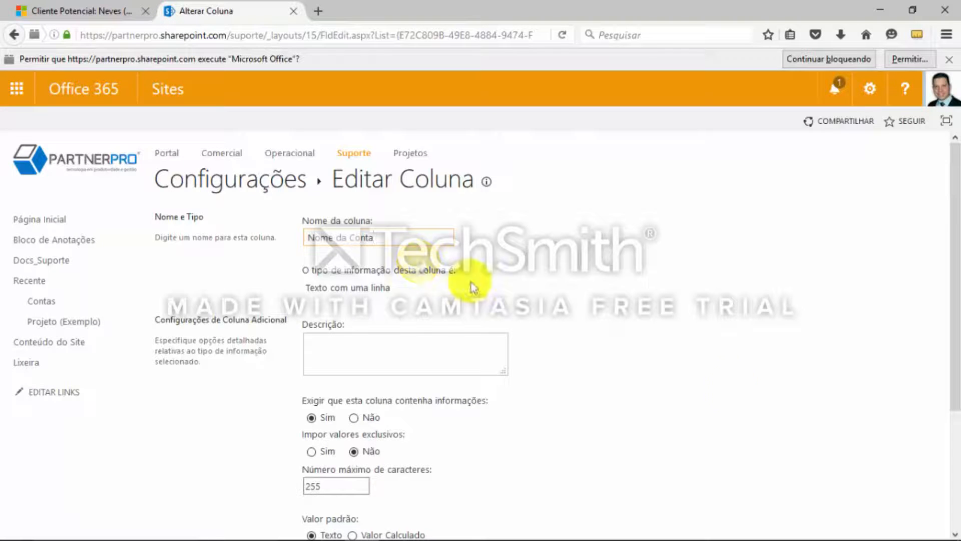
{"action": "scroll", "coordinate": [804, 408], "scroll_direction": "down", "scroll_amount": 3}
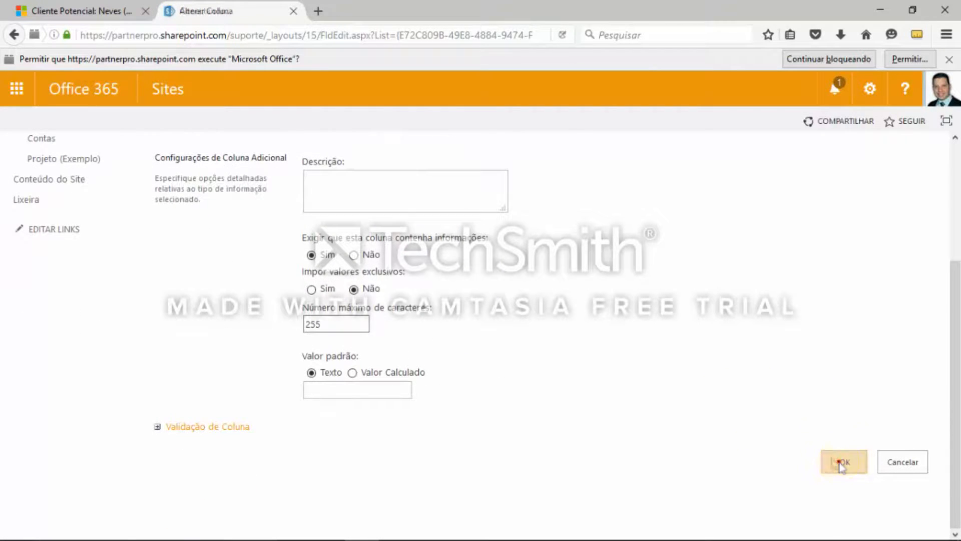
{"action": "left_click", "coordinate": [841, 463]}
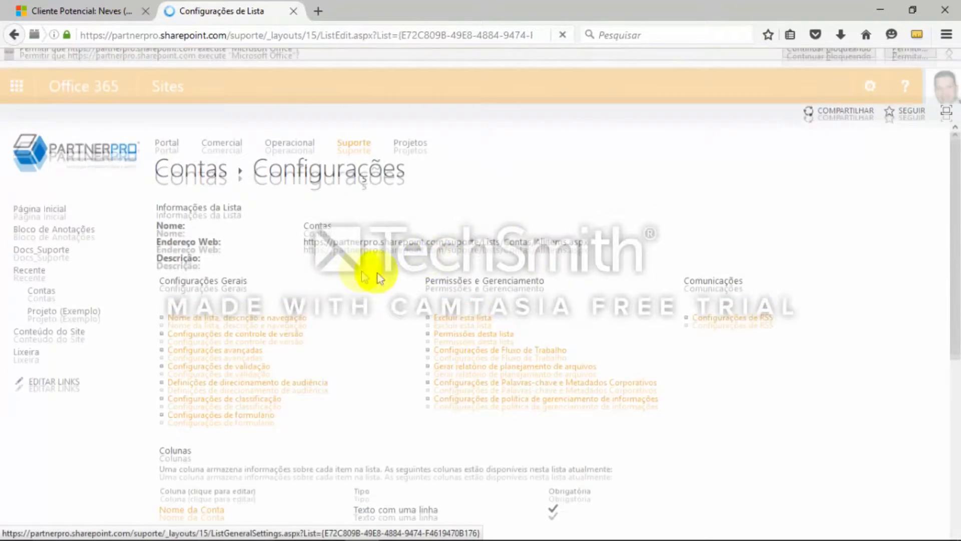
Check the OneNote notes for the next field and start a new column named Telefone in the Contas list
{"action": "scroll", "coordinate": [453, 297], "scroll_direction": "down", "scroll_amount": 2}
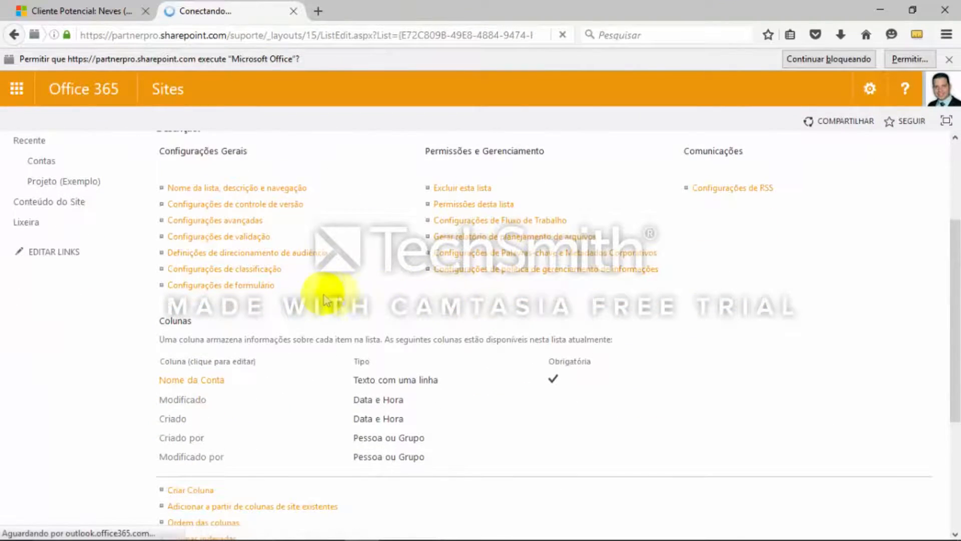
{"action": "key", "text": "alt+Tab"}
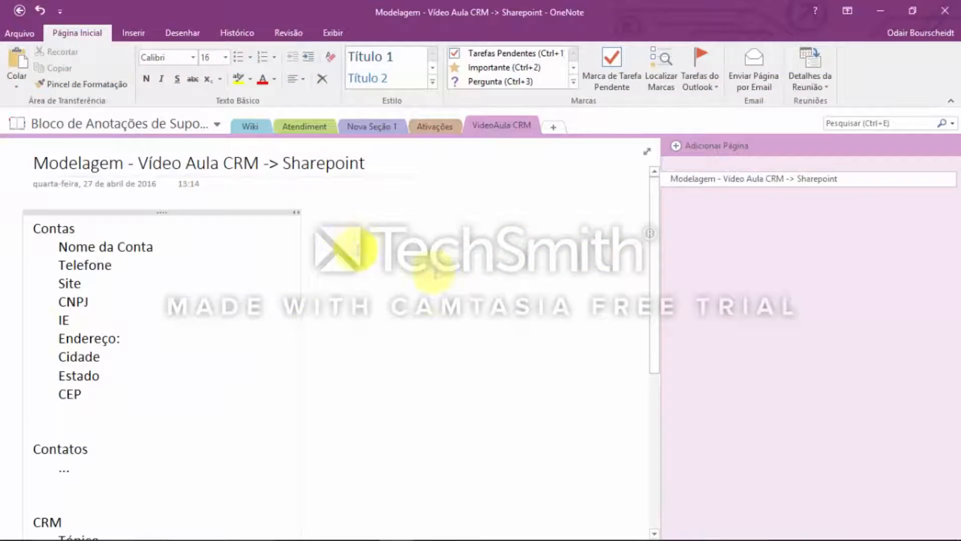
{"action": "key", "text": "alt+Tab"}
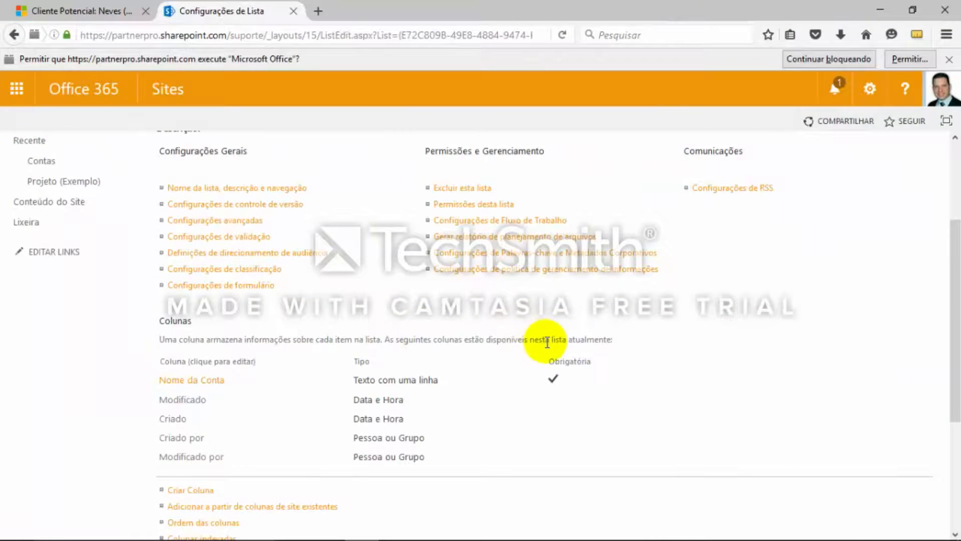
{"action": "scroll", "coordinate": [541, 343], "scroll_direction": "down", "scroll_amount": 2}
{"action": "left_click", "coordinate": [220, 423]}
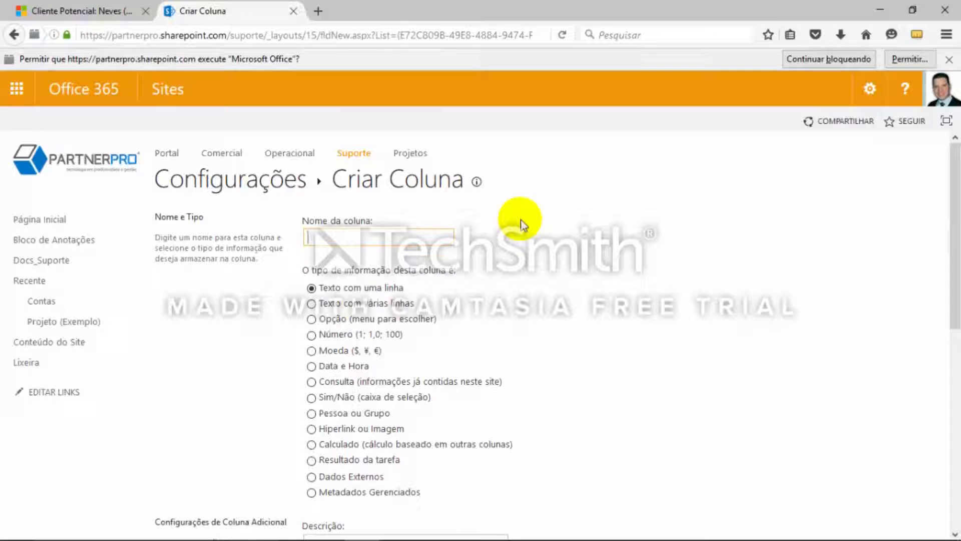
{"action": "type", "text": "Telefone"}
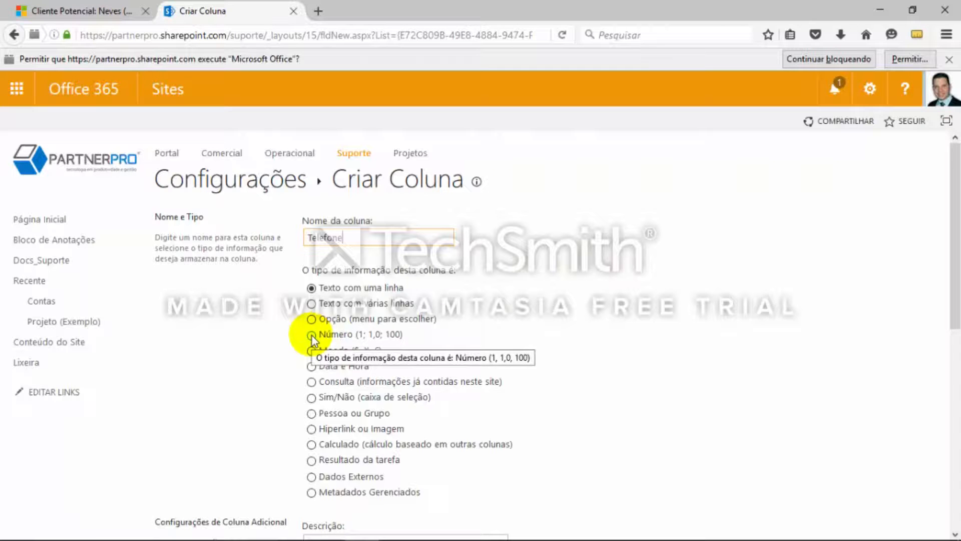
Set the column type to Texto com várias linhas and examine its additional settings
{"action": "left_click", "coordinate": [311, 304]}
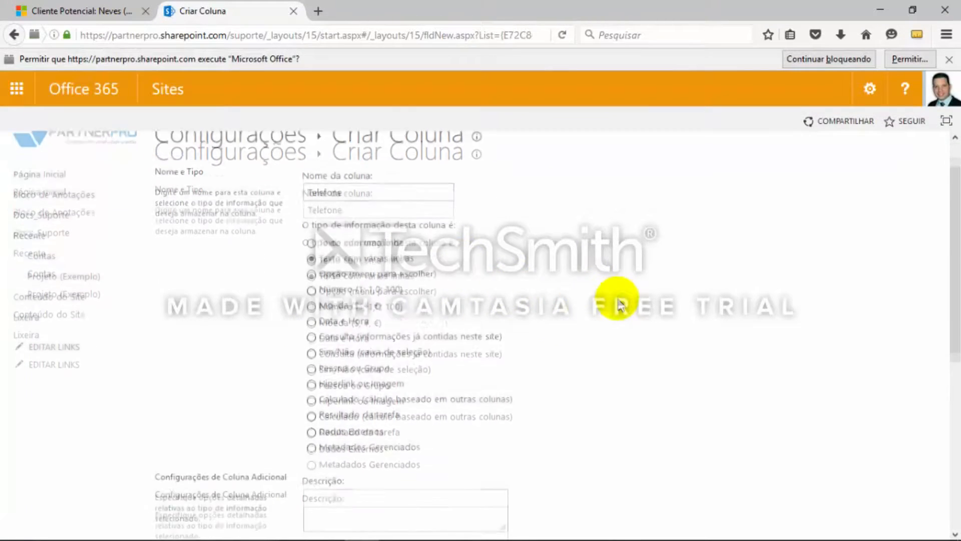
{"action": "scroll", "coordinate": [568, 338], "scroll_direction": "down", "scroll_amount": 2}
{"action": "scroll", "coordinate": [641, 372], "scroll_direction": "down", "scroll_amount": 3}
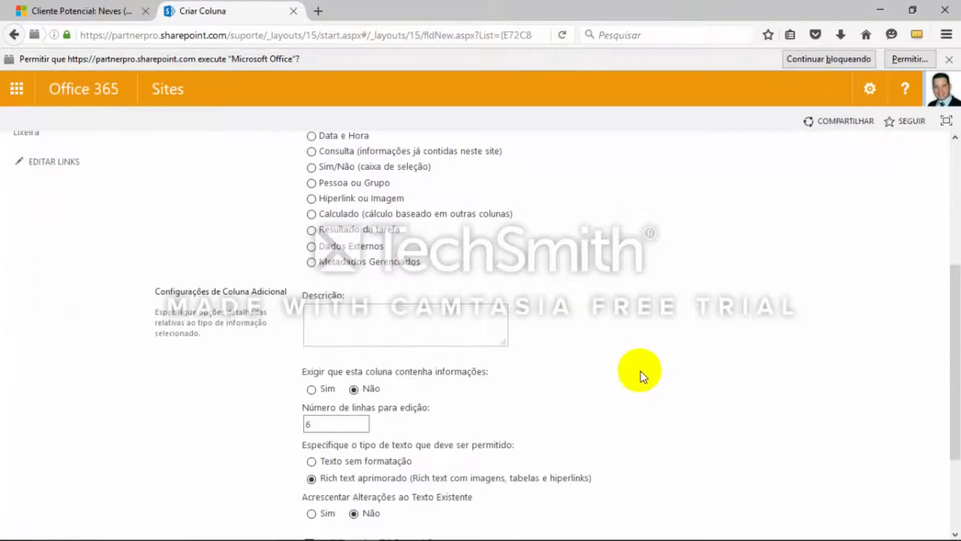
{"action": "scroll", "coordinate": [465, 400], "scroll_direction": "down", "scroll_amount": 1}
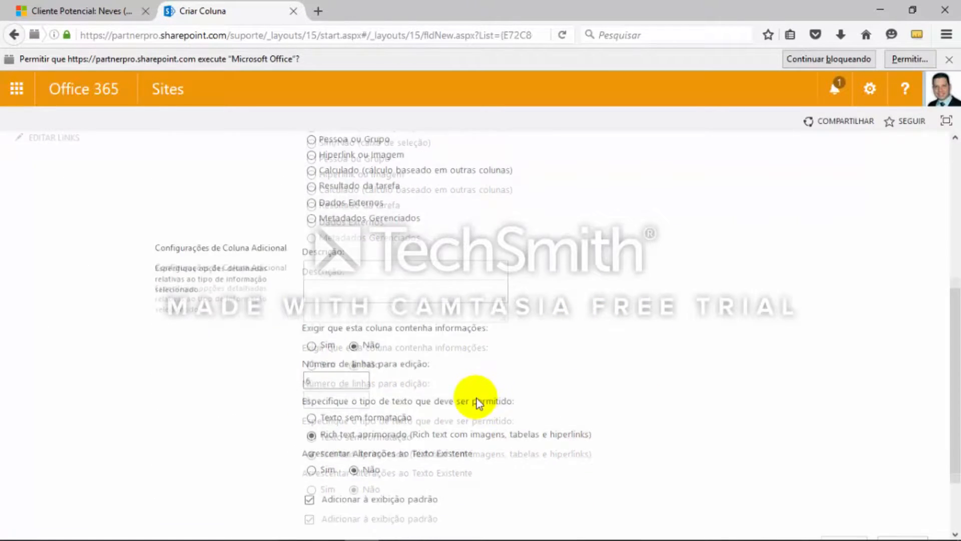
{"action": "scroll", "coordinate": [467, 353], "scroll_direction": "down", "scroll_amount": 1}
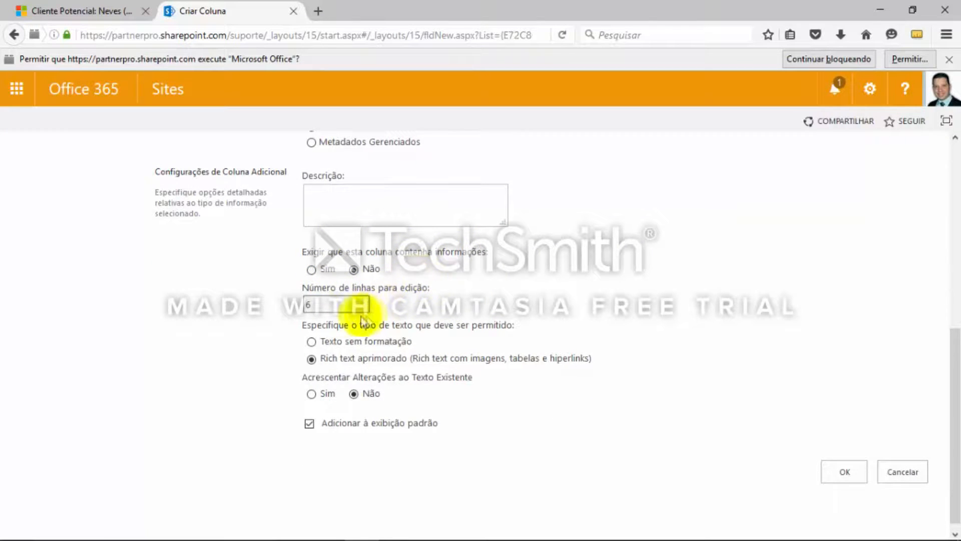
{"action": "left_click", "coordinate": [314, 306]}
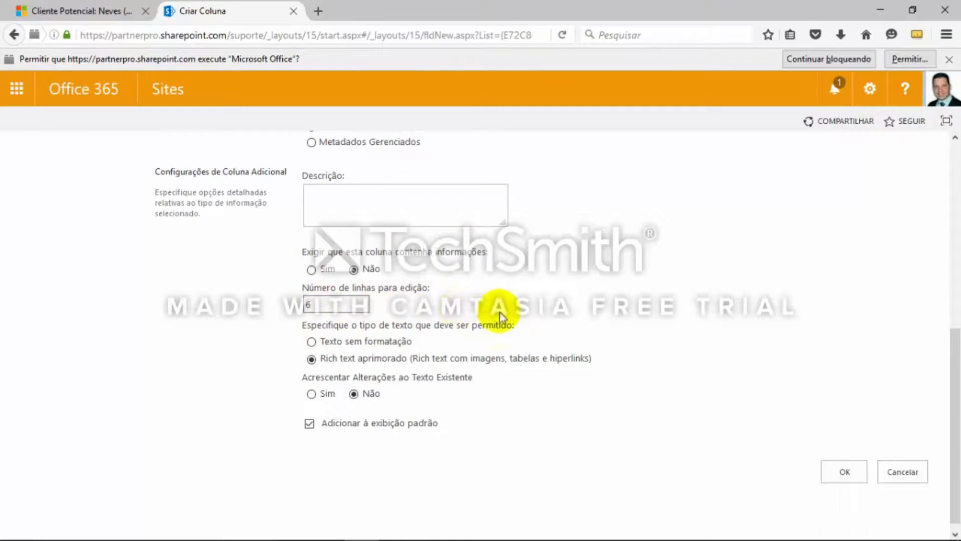
{"action": "scroll", "coordinate": [500, 312], "scroll_direction": "up", "scroll_amount": 2}
{"action": "scroll", "coordinate": [500, 313], "scroll_direction": "up", "scroll_amount": 2}
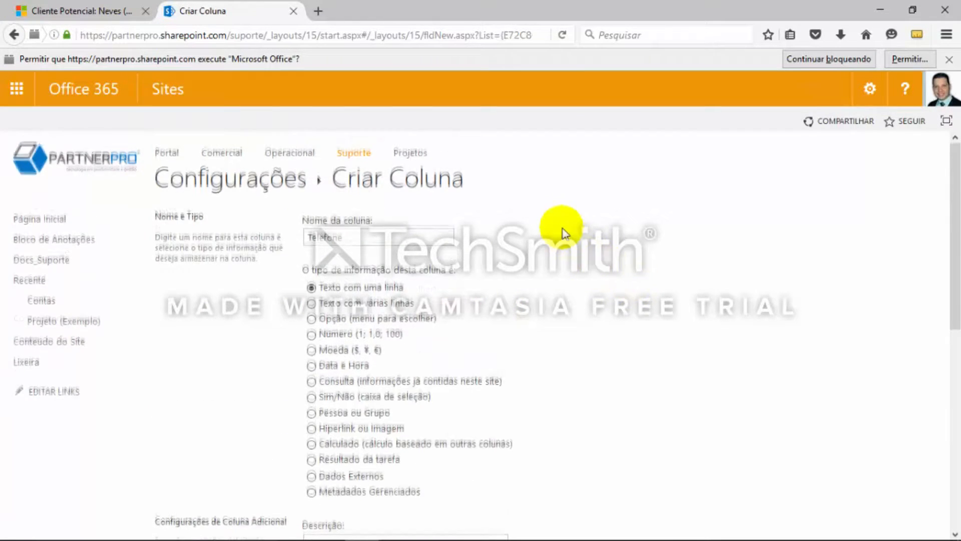
Save Telefone as a Texto com uma linha column with the default additional settings
{"action": "scroll", "coordinate": [564, 233], "scroll_direction": "down", "scroll_amount": 5}
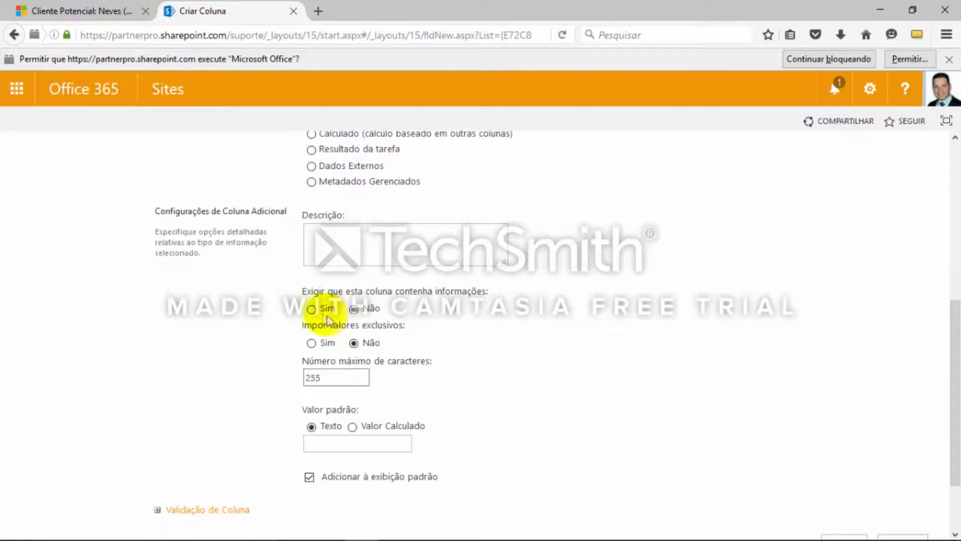
{"action": "scroll", "coordinate": [397, 319], "scroll_direction": "down", "scroll_amount": 2}
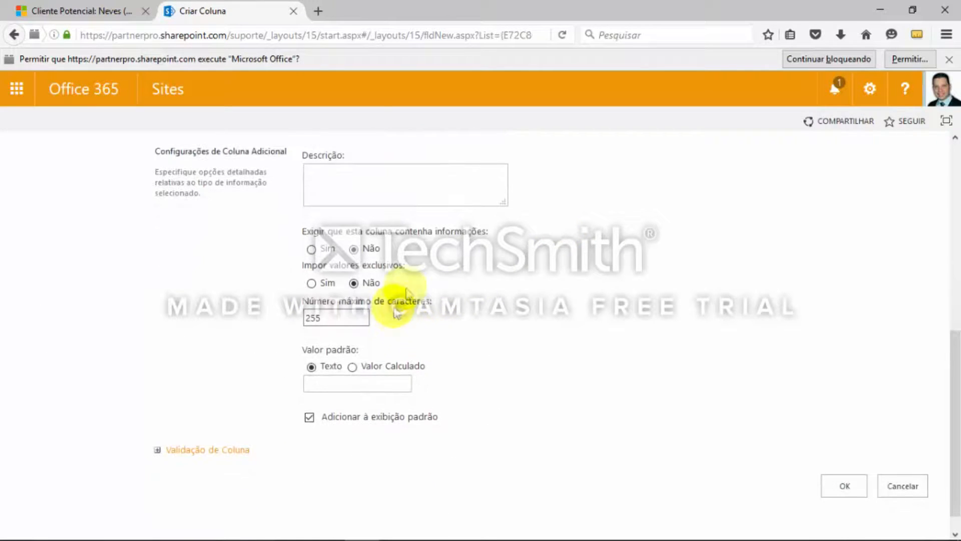
{"action": "scroll", "coordinate": [390, 311], "scroll_direction": "down", "scroll_amount": 1}
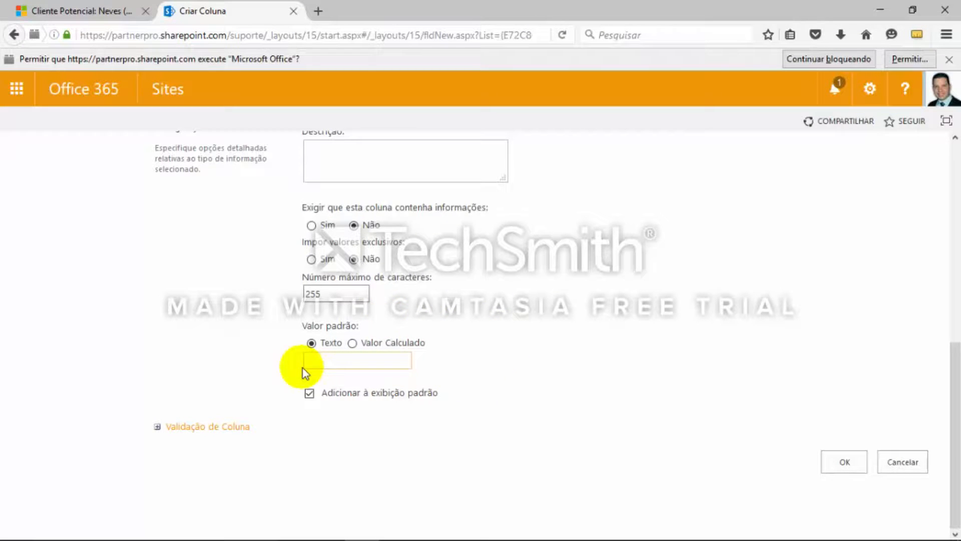
{"action": "left_click", "coordinate": [843, 464]}
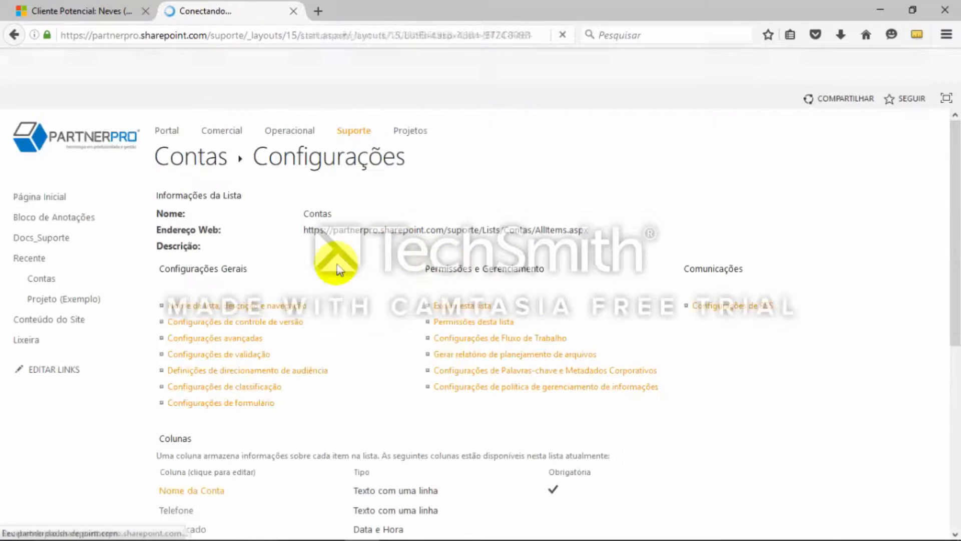
Check the next field in the OneNote notes and start a new column named Site in the Contas list
{"action": "scroll", "coordinate": [699, 381], "scroll_direction": "down", "scroll_amount": 2}
{"action": "key", "text": "alt+Tab"}
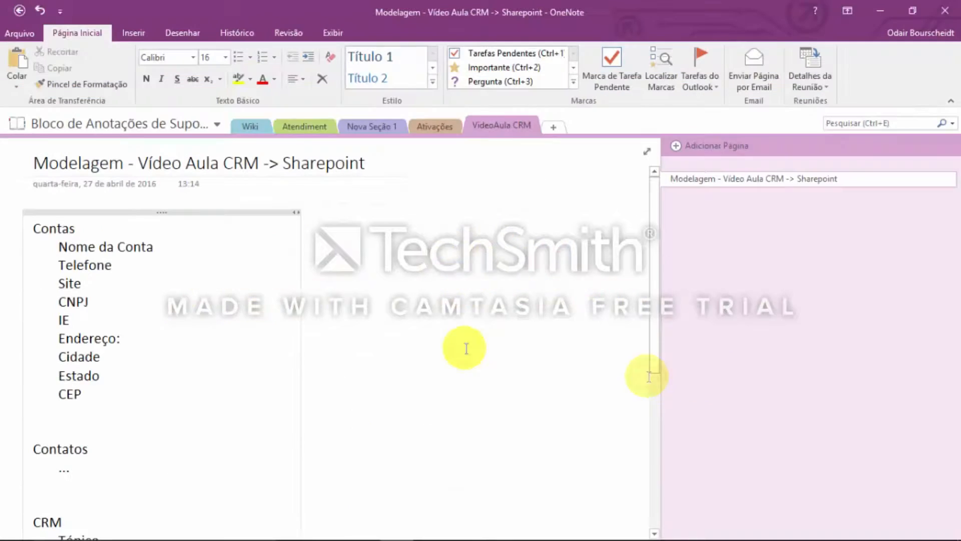
{"action": "key", "text": "alt+Tab"}
{"action": "scroll", "coordinate": [501, 380], "scroll_direction": "down", "scroll_amount": 3}
{"action": "left_click", "coordinate": [199, 451]}
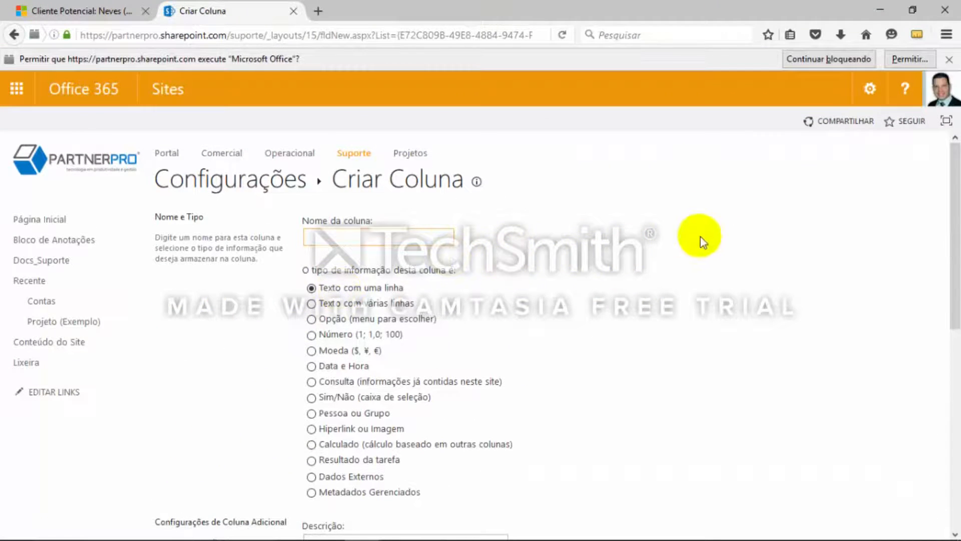
{"action": "type", "text": "Site"}
Exclude the Site column from the default view and save it as Texto com uma linha
{"action": "scroll", "coordinate": [779, 397], "scroll_direction": "down", "scroll_amount": 6}
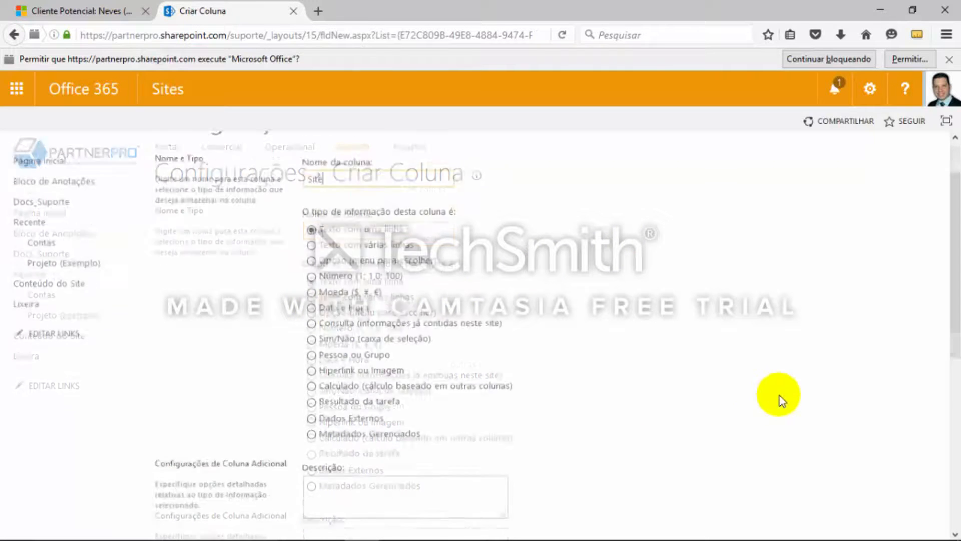
{"action": "scroll", "coordinate": [472, 367], "scroll_direction": "down", "scroll_amount": 2}
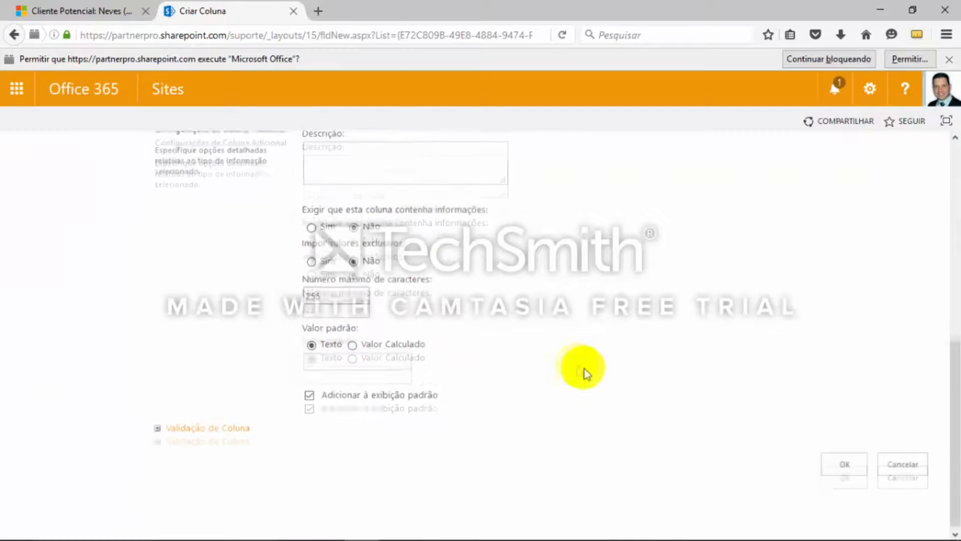
{"action": "left_click", "coordinate": [310, 393]}
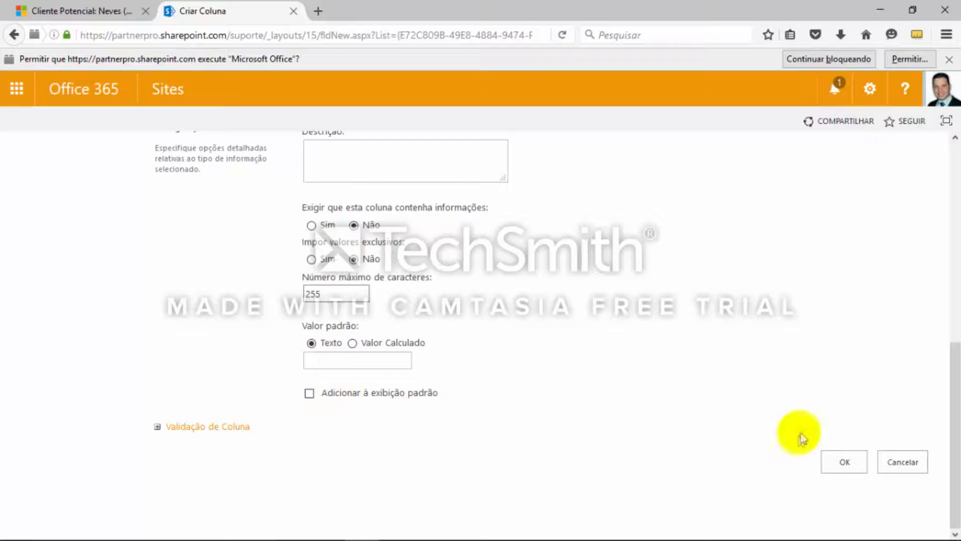
{"action": "left_click", "coordinate": [845, 462]}
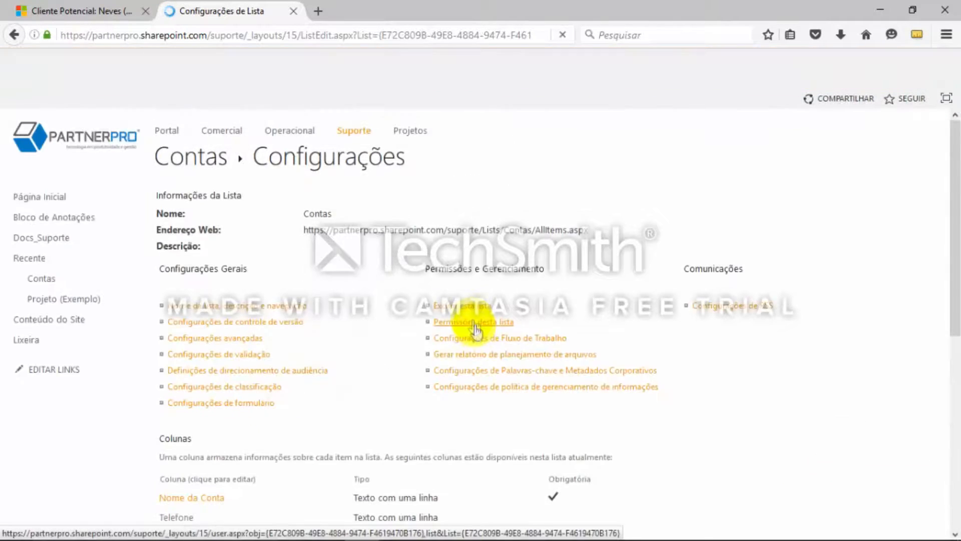
Look up the field after Site in the OneNote notes and start a new Contas column named CNPJ
{"action": "scroll", "coordinate": [406, 342], "scroll_direction": "down", "scroll_amount": 3}
{"action": "key", "text": "alt+Tab"}
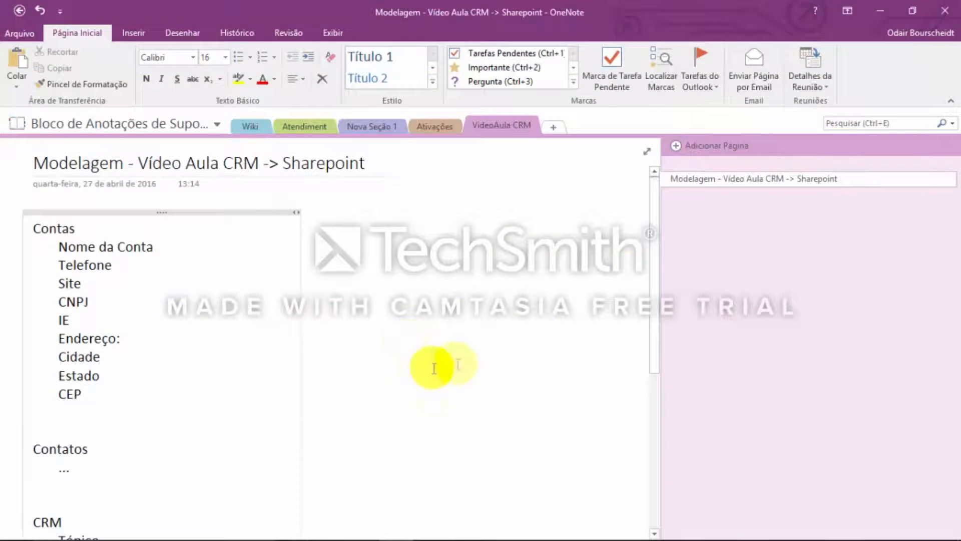
{"action": "key", "text": "alt+Tab"}
{"action": "scroll", "coordinate": [525, 380], "scroll_direction": "down", "scroll_amount": 2}
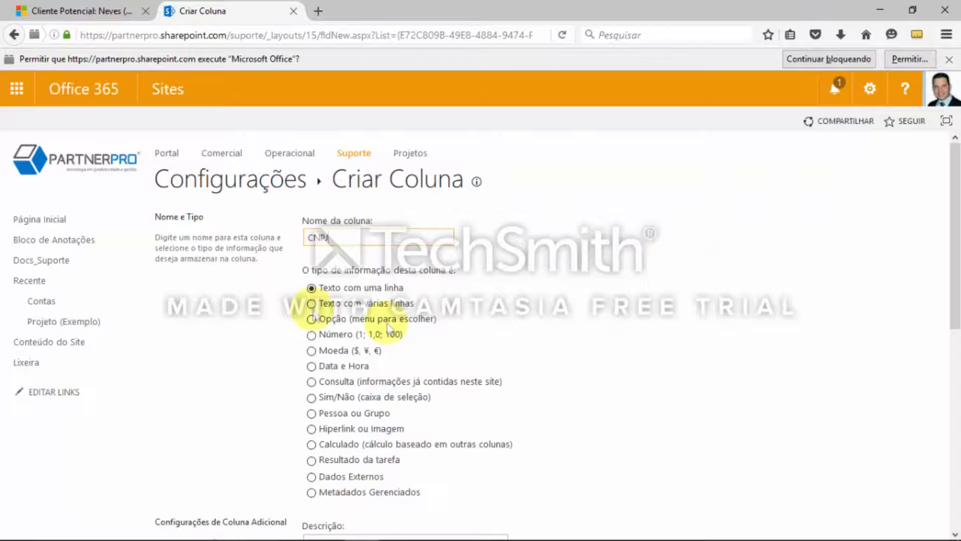
Keep CNPJ as Texto com uma linha, leave it out of the default view and save the column
{"action": "scroll", "coordinate": [386, 257], "scroll_direction": "down", "scroll_amount": 1}
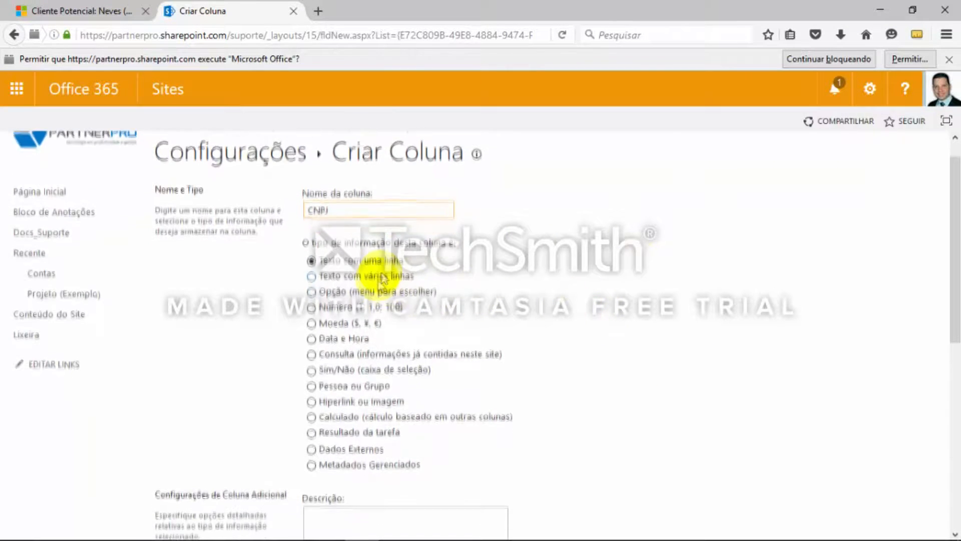
{"action": "scroll", "coordinate": [393, 271], "scroll_direction": "down", "scroll_amount": 2}
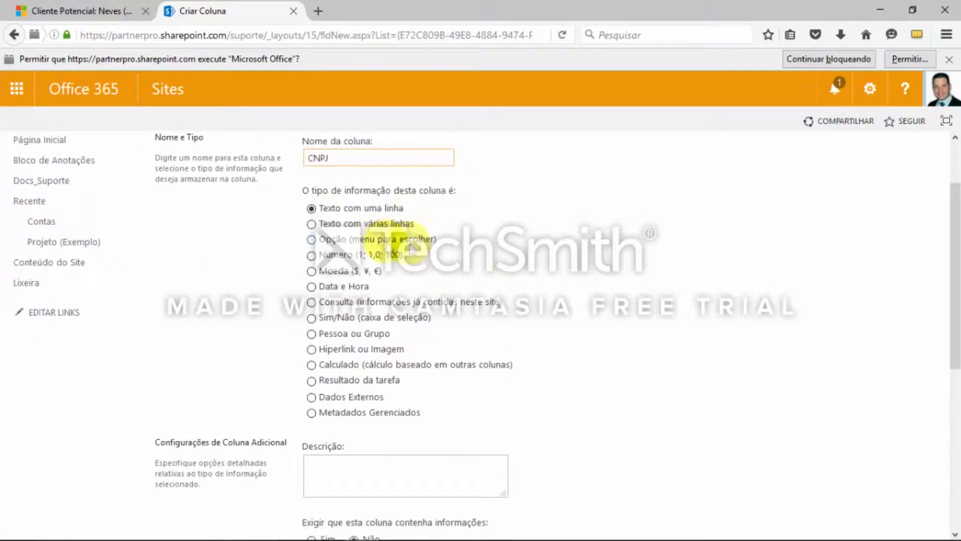
{"action": "scroll", "coordinate": [557, 350], "scroll_direction": "down", "scroll_amount": 6}
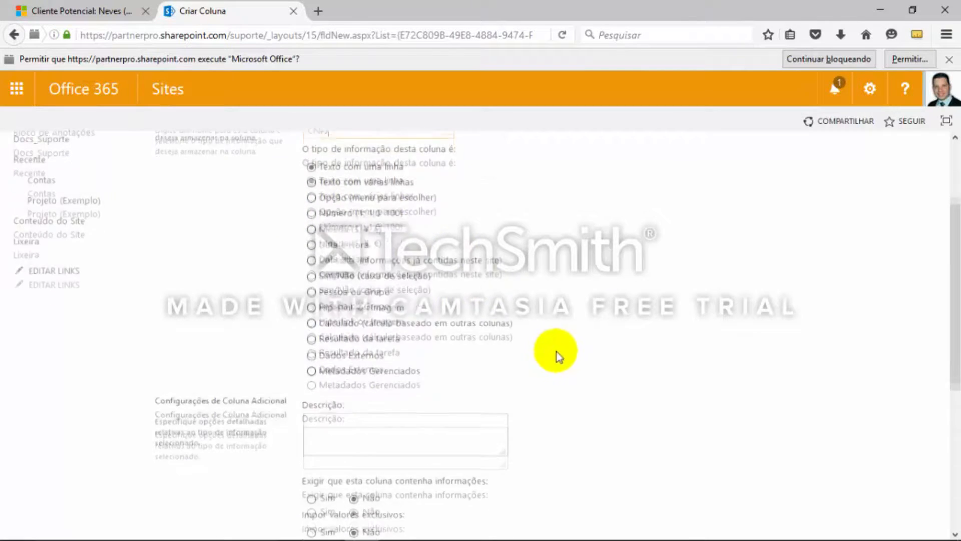
{"action": "scroll", "coordinate": [369, 407], "scroll_direction": "down", "scroll_amount": 3}
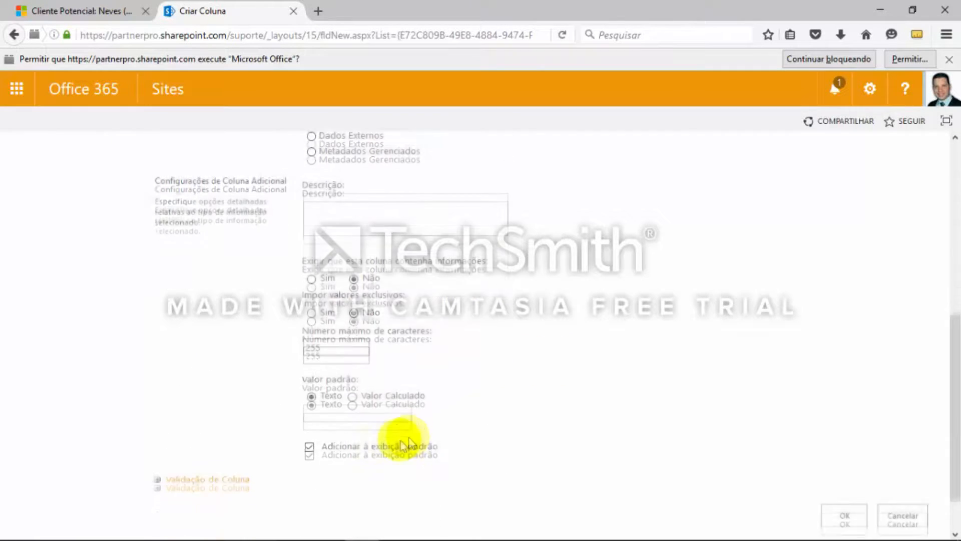
{"action": "left_click", "coordinate": [388, 447]}
{"action": "left_click", "coordinate": [846, 507]}
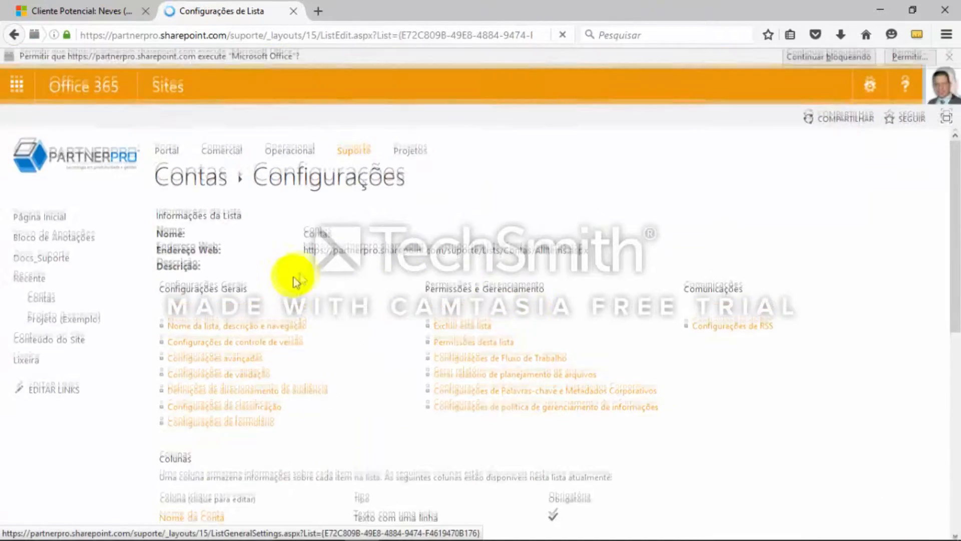
Check the OneNote notes for the field after CNPJ and create a Texto com uma linha column named IE
{"action": "scroll", "coordinate": [354, 343], "scroll_direction": "down", "scroll_amount": 4}
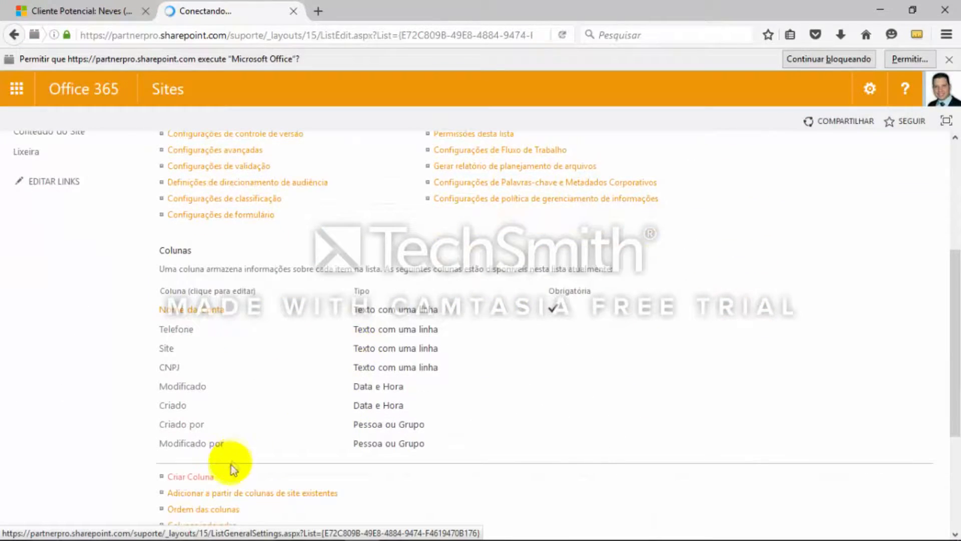
{"action": "key", "text": "alt+Tab"}
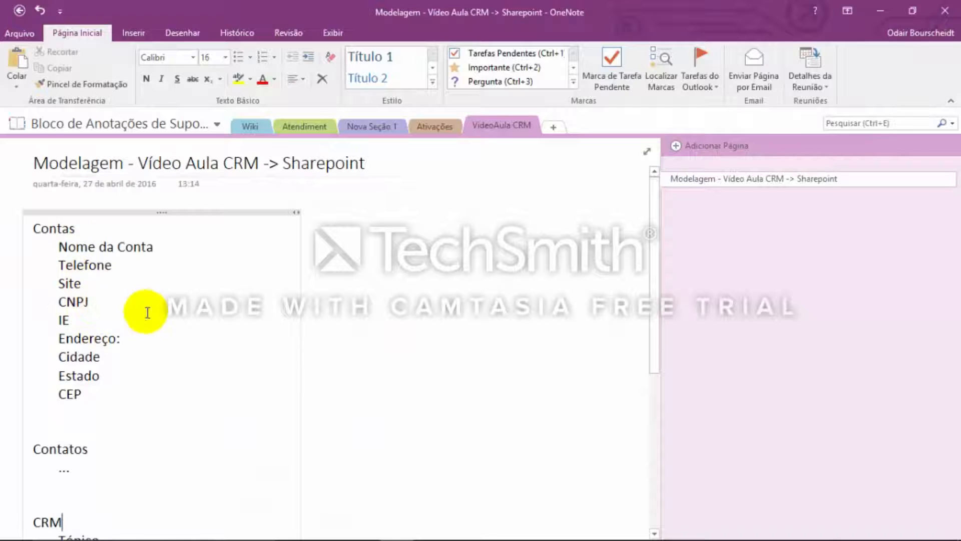
{"action": "key", "text": "alt+Tab"}
{"action": "left_click", "coordinate": [198, 479]}
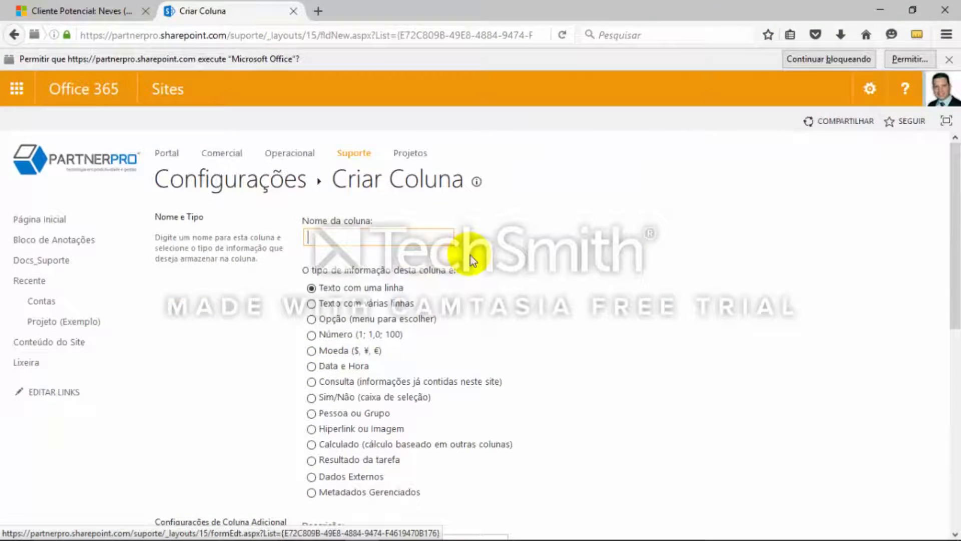
{"action": "scroll", "coordinate": [591, 265], "scroll_direction": "down", "scroll_amount": 3}
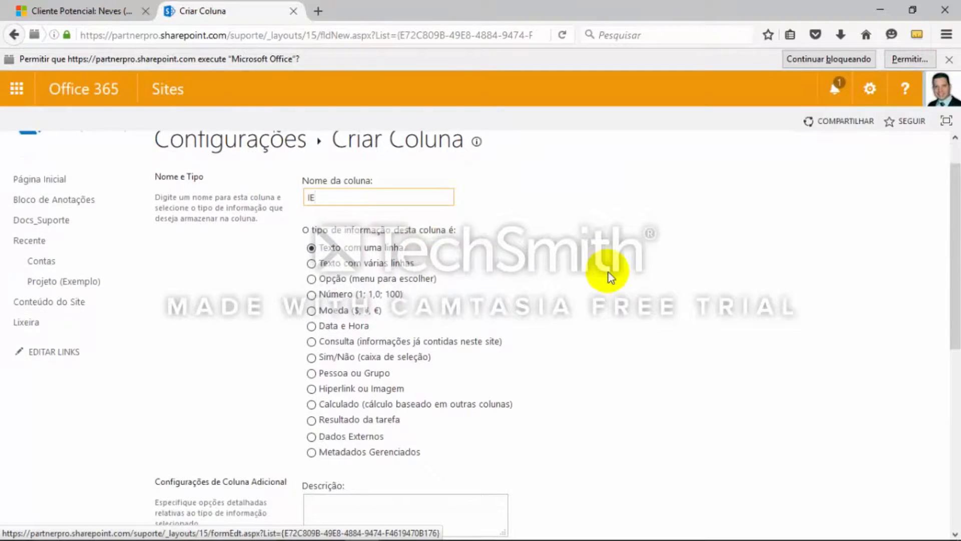
{"action": "scroll", "coordinate": [605, 301], "scroll_direction": "down", "scroll_amount": 3}
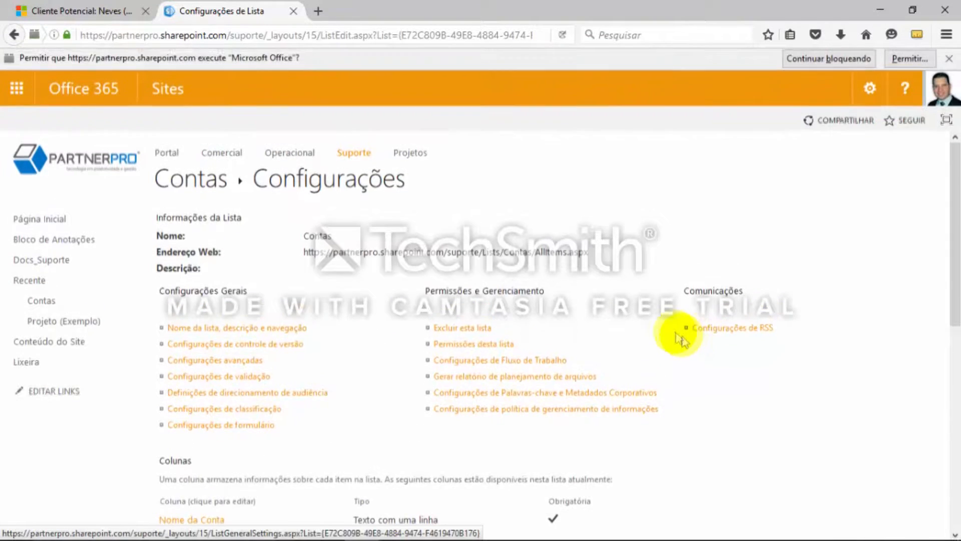
Check the OneNote notes for the field after IE and start a new Contas column named Endereço
{"action": "key", "text": "alt+Tab"}
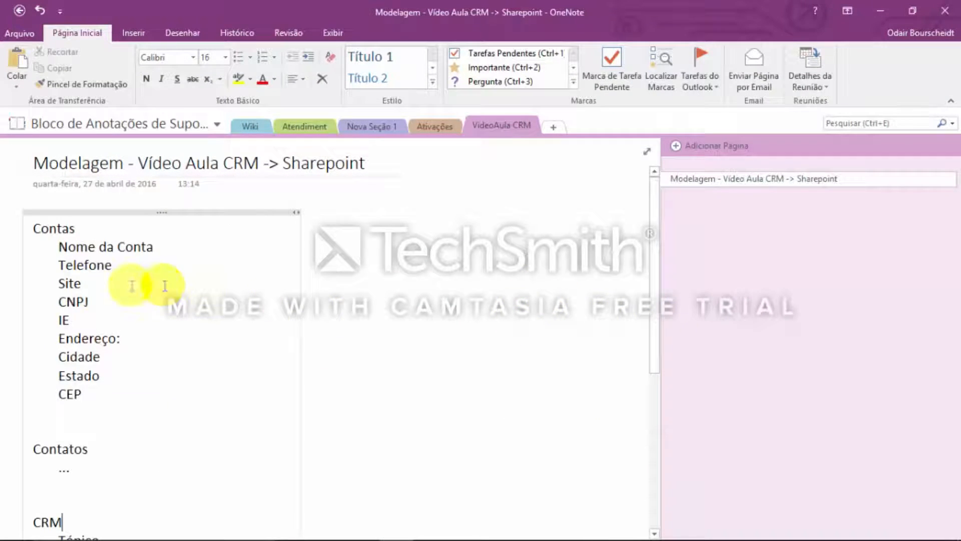
{"action": "key", "text": "alt+Tab"}
{"action": "scroll", "coordinate": [405, 340], "scroll_direction": "down", "scroll_amount": 2}
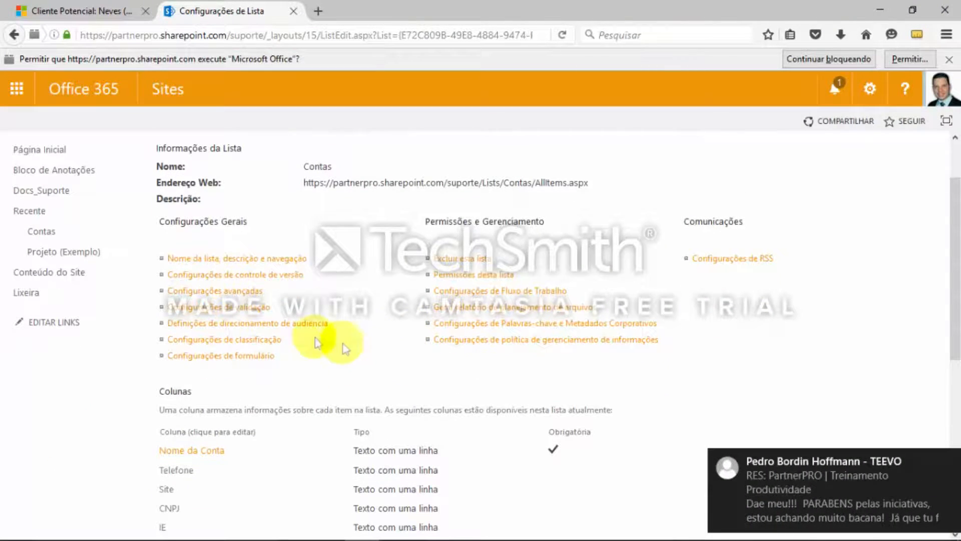
{"action": "key", "text": "alt+Tab"}
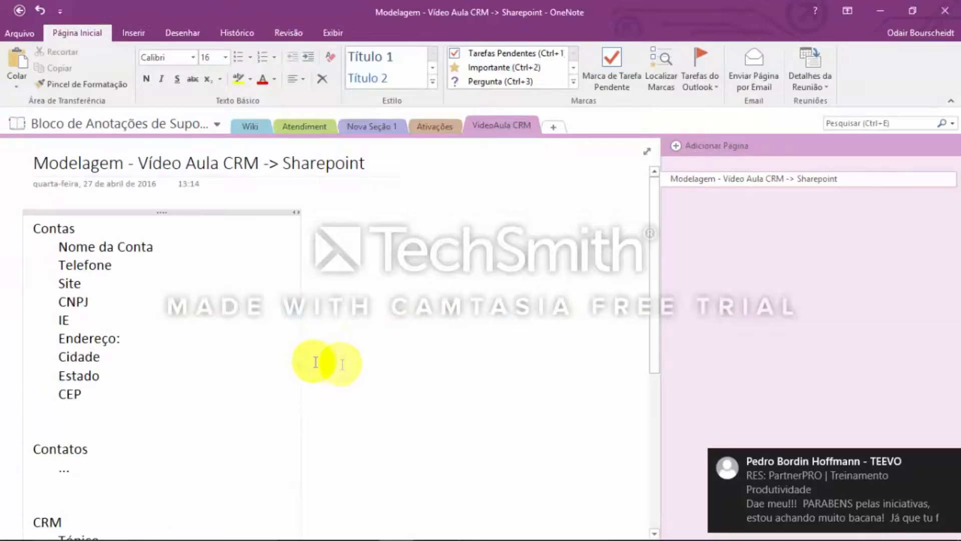
{"action": "key", "text": "alt+Tab"}
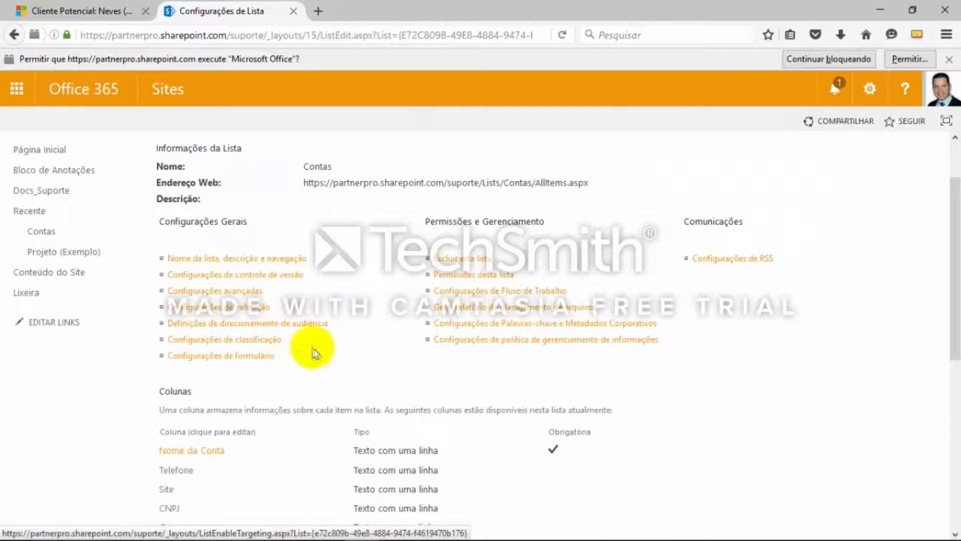
{"action": "scroll", "coordinate": [212, 472], "scroll_direction": "down", "scroll_amount": 3}
{"action": "scroll", "coordinate": [220, 495], "scroll_direction": "down", "scroll_amount": 3}
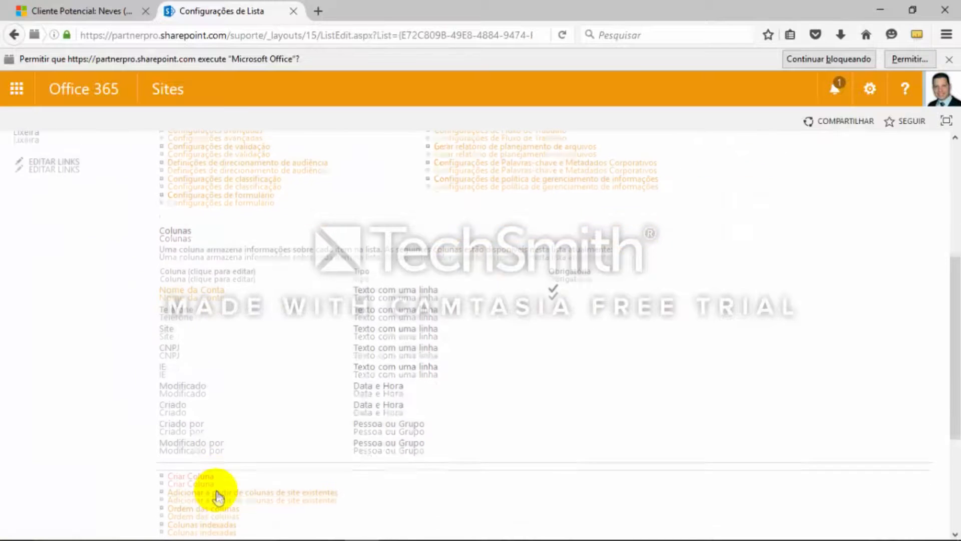
{"action": "left_click", "coordinate": [203, 478]}
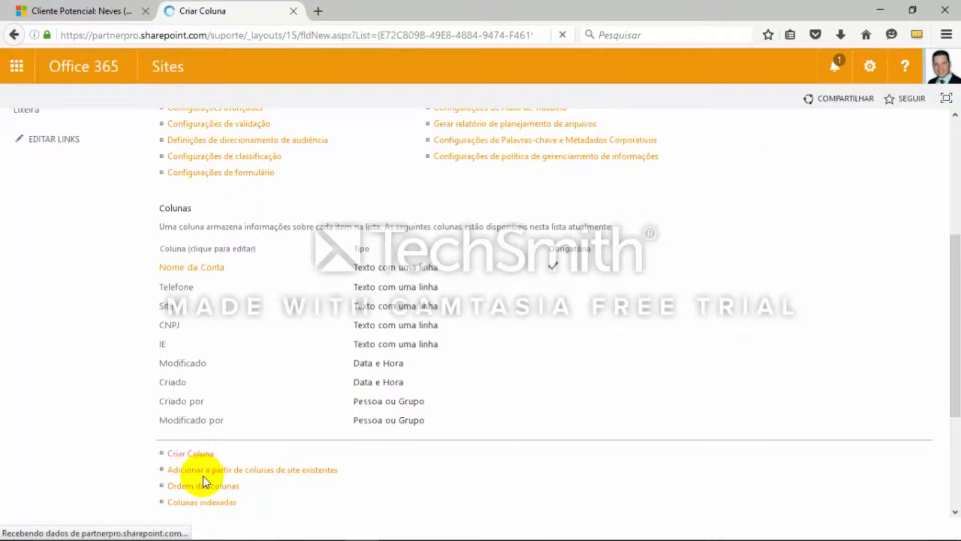
{"action": "type", "text": "Enfe"}
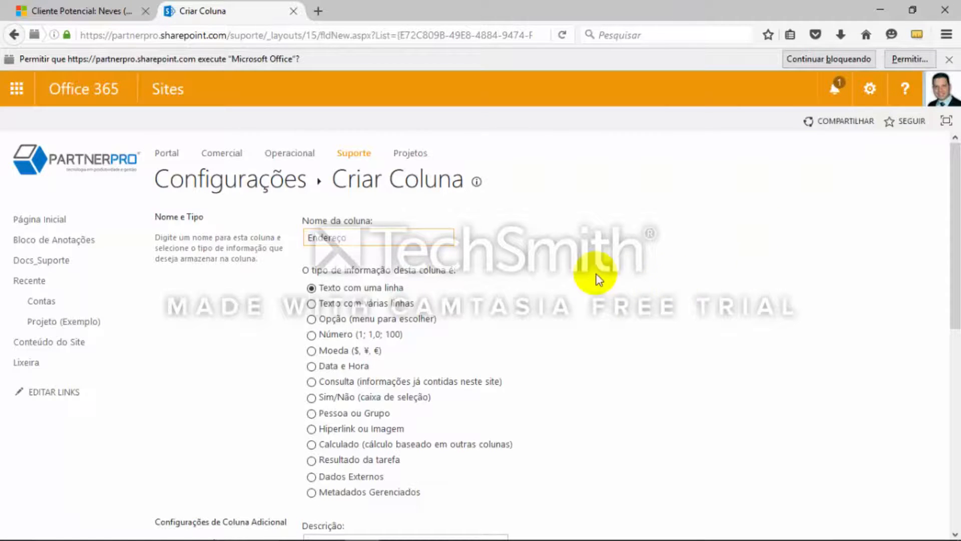
Remove Endereço from the default view and save it as a Texto com uma linha column
{"action": "scroll", "coordinate": [597, 275], "scroll_direction": "down", "scroll_amount": 2}
{"action": "scroll", "coordinate": [597, 280], "scroll_direction": "down", "scroll_amount": 8}
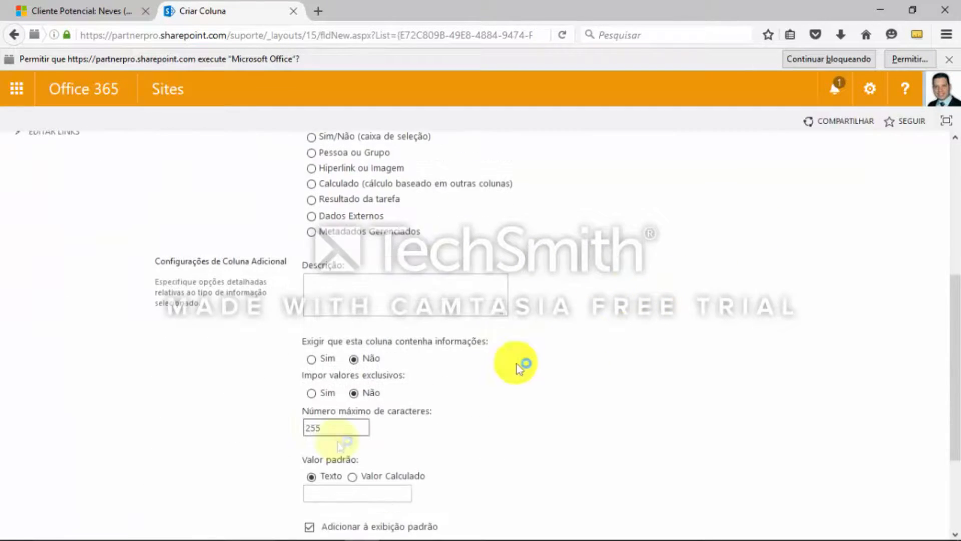
{"action": "left_click", "coordinate": [310, 527]}
{"action": "scroll", "coordinate": [579, 461], "scroll_direction": "down", "scroll_amount": 5}
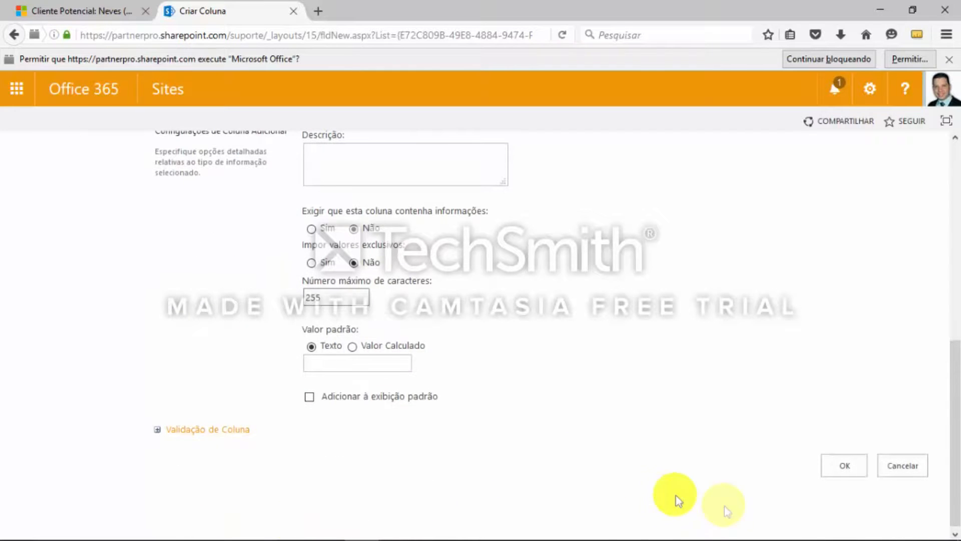
{"action": "left_click", "coordinate": [842, 465]}
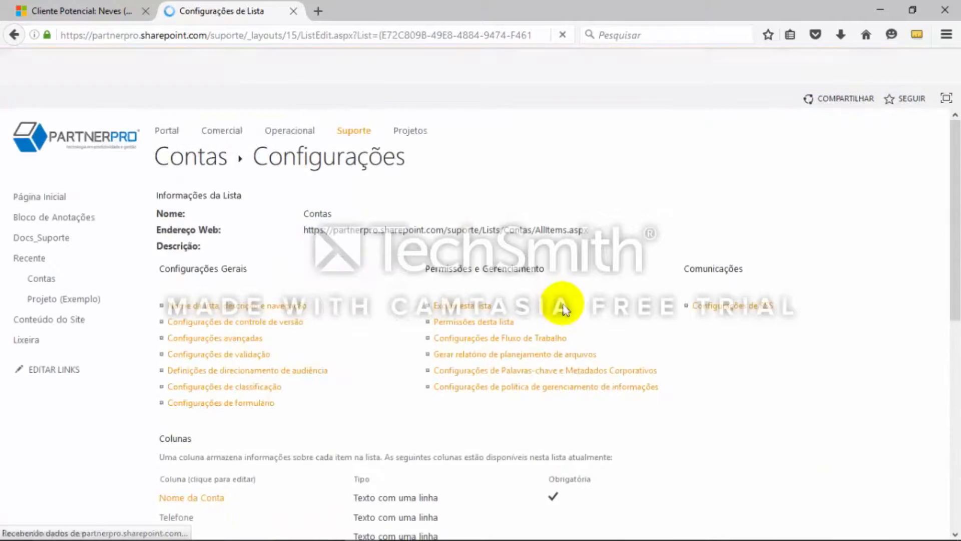
Start another column in the Contas list and name it Cidade, following the field list in the OneNote notes
{"action": "scroll", "coordinate": [370, 303], "scroll_direction": "down", "scroll_amount": 5}
{"action": "scroll", "coordinate": [371, 307], "scroll_direction": "down", "scroll_amount": 7}
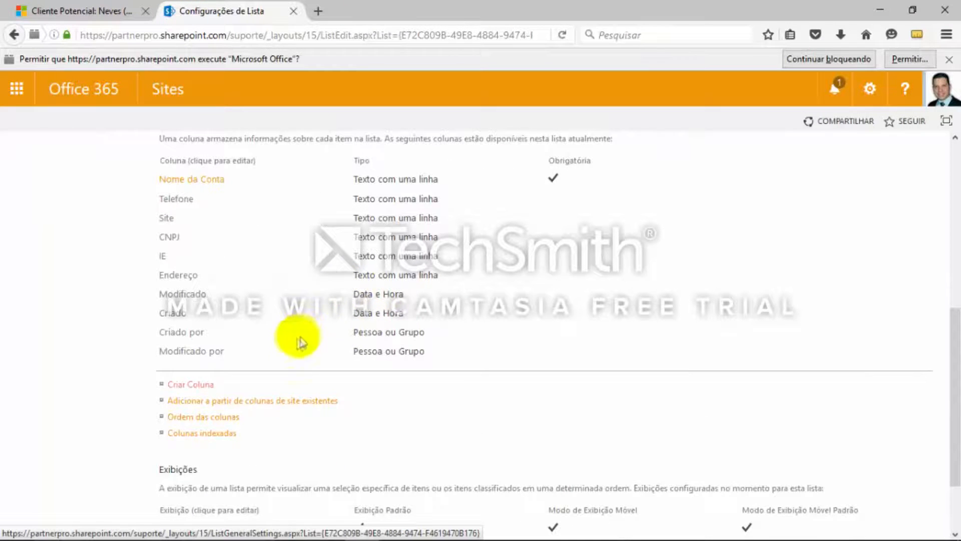
{"action": "left_click", "coordinate": [195, 384]}
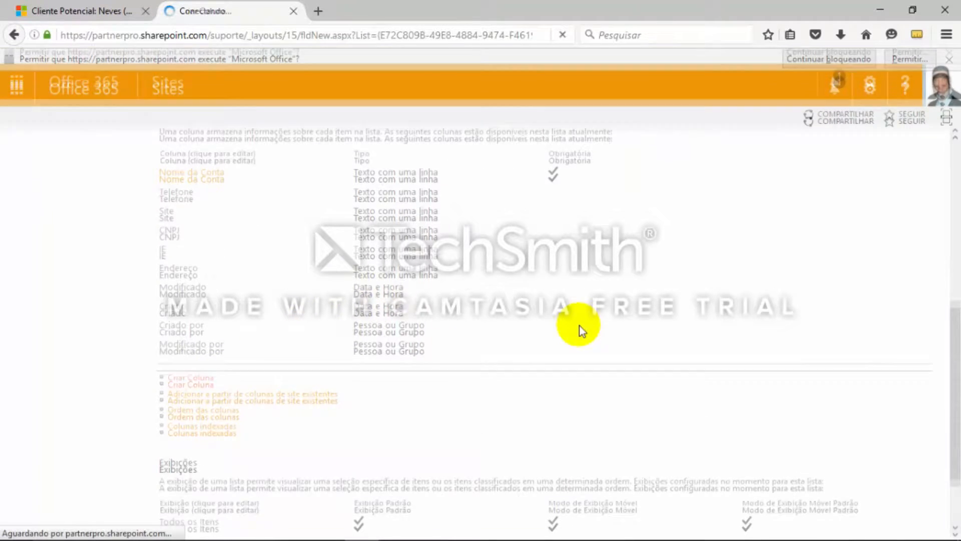
{"action": "key", "text": "alt+Tab"}
{"action": "scroll", "coordinate": [290, 306], "scroll_direction": "down", "scroll_amount": 3}
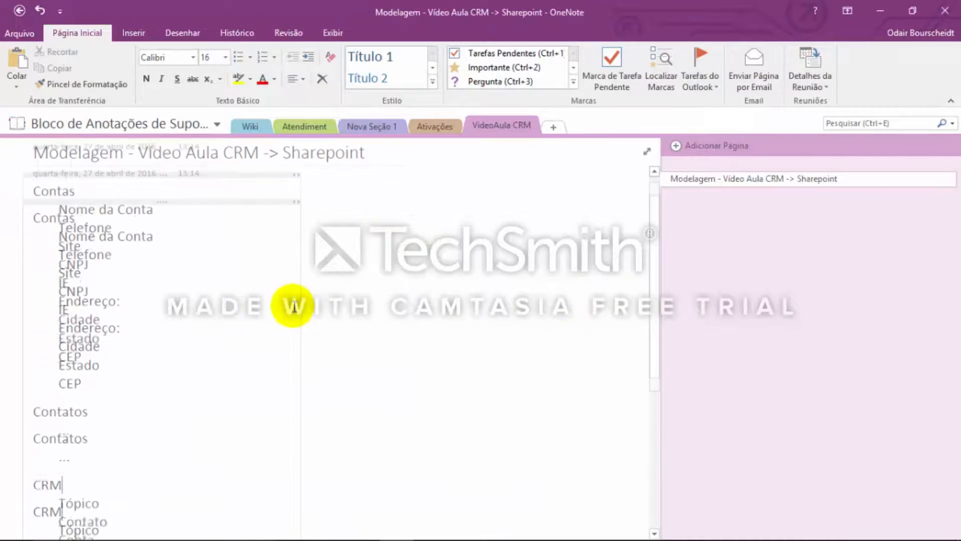
{"action": "key", "text": "alt+Tab"}
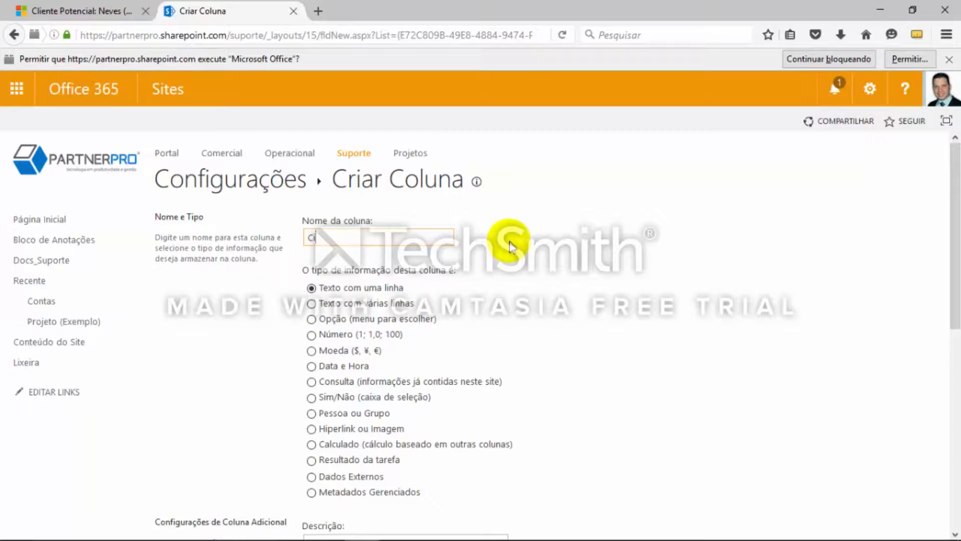
Save Cidade as a Texto com uma linha column without adding it to the default view
{"action": "scroll", "coordinate": [509, 246], "scroll_direction": "down", "scroll_amount": 3}
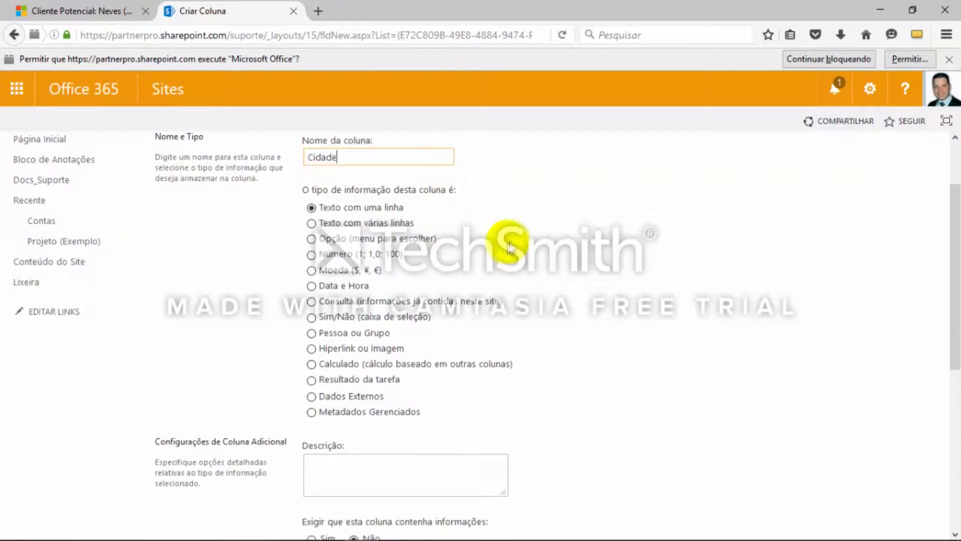
{"action": "scroll", "coordinate": [671, 245], "scroll_direction": "down", "scroll_amount": 1}
{"action": "scroll", "coordinate": [491, 354], "scroll_direction": "down", "scroll_amount": 3}
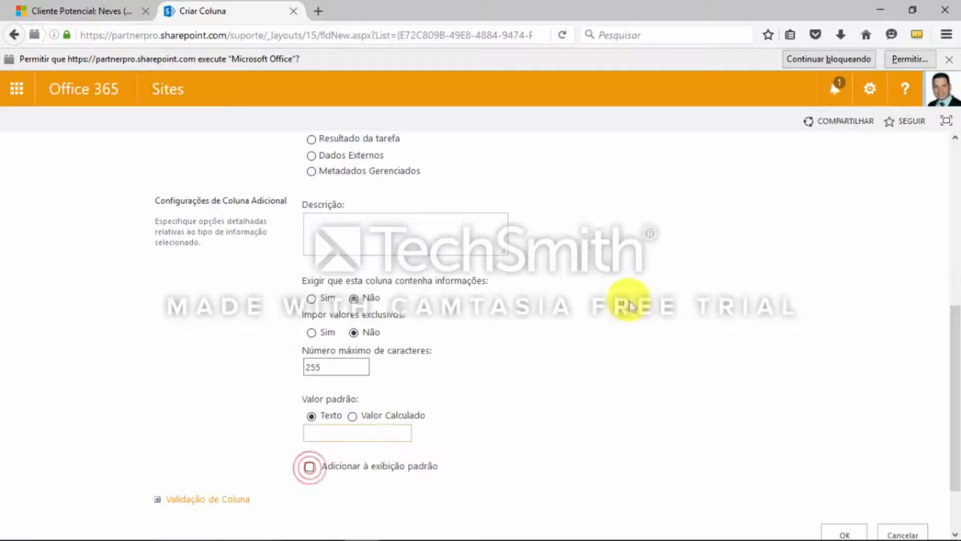
{"action": "scroll", "coordinate": [736, 322], "scroll_direction": "down", "scroll_amount": 2}
{"action": "left_click", "coordinate": [845, 462]}
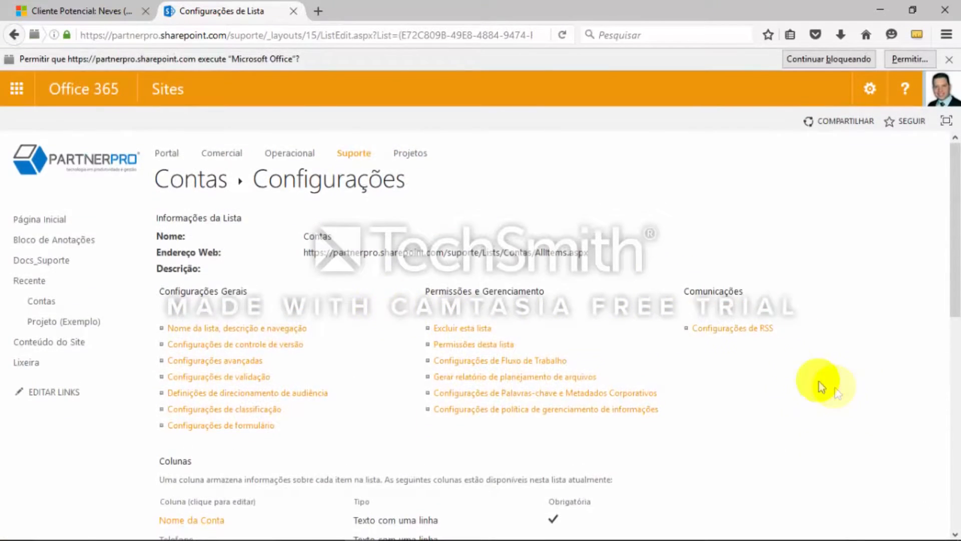
Check the OneNote notes for the field after Cidade and start a new Contas column named Estado
{"action": "scroll", "coordinate": [773, 368], "scroll_direction": "down", "scroll_amount": 3}
{"action": "key", "text": "alt+Tab"}
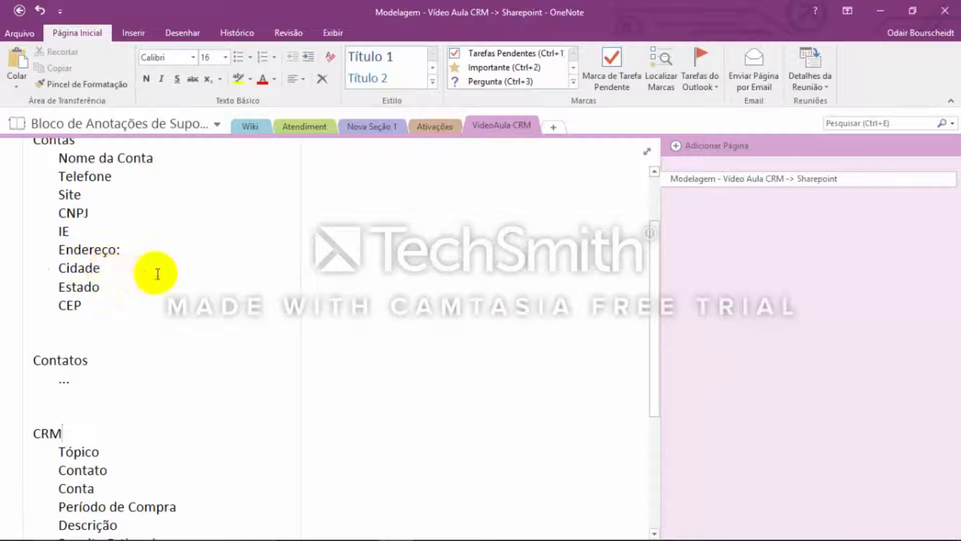
{"action": "key", "text": "alt+Tab"}
{"action": "scroll", "coordinate": [488, 352], "scroll_direction": "down", "scroll_amount": 2}
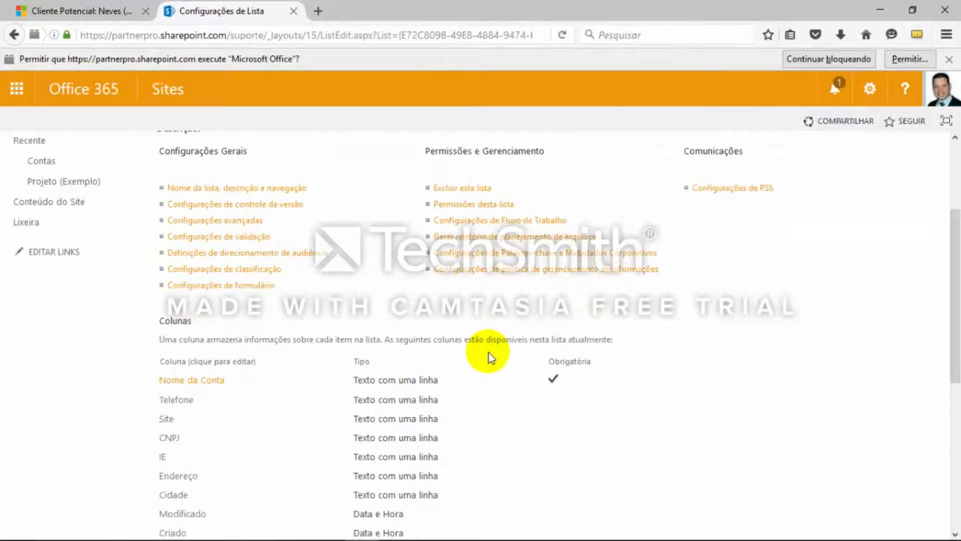
{"action": "key", "text": "alt+Tab"}
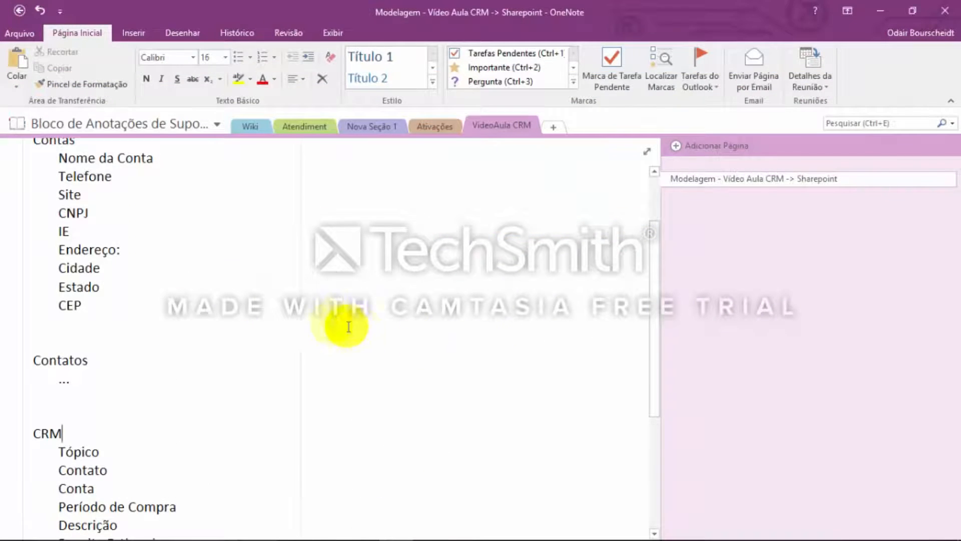
{"action": "key", "text": "alt+Tab"}
{"action": "scroll", "coordinate": [444, 360], "scroll_direction": "down", "scroll_amount": 3}
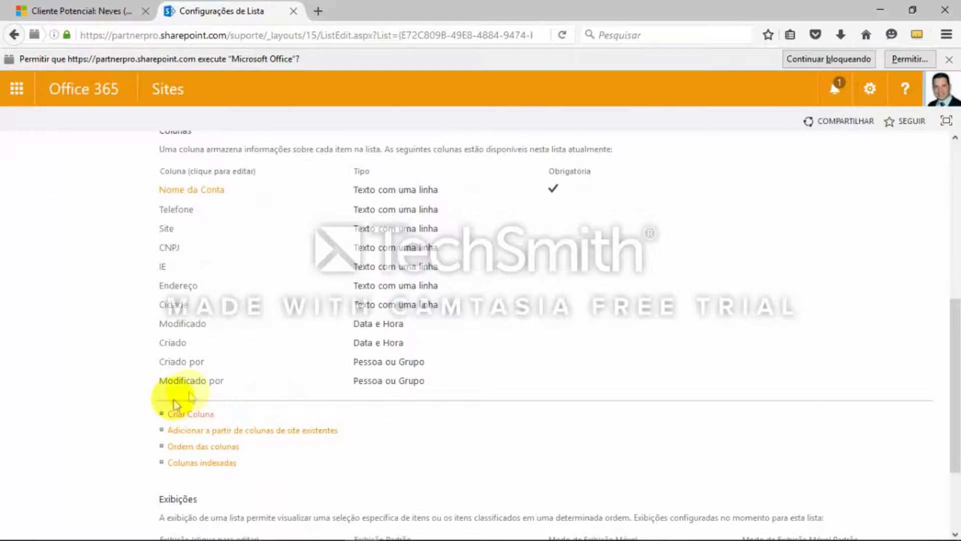
{"action": "left_click", "coordinate": [206, 416]}
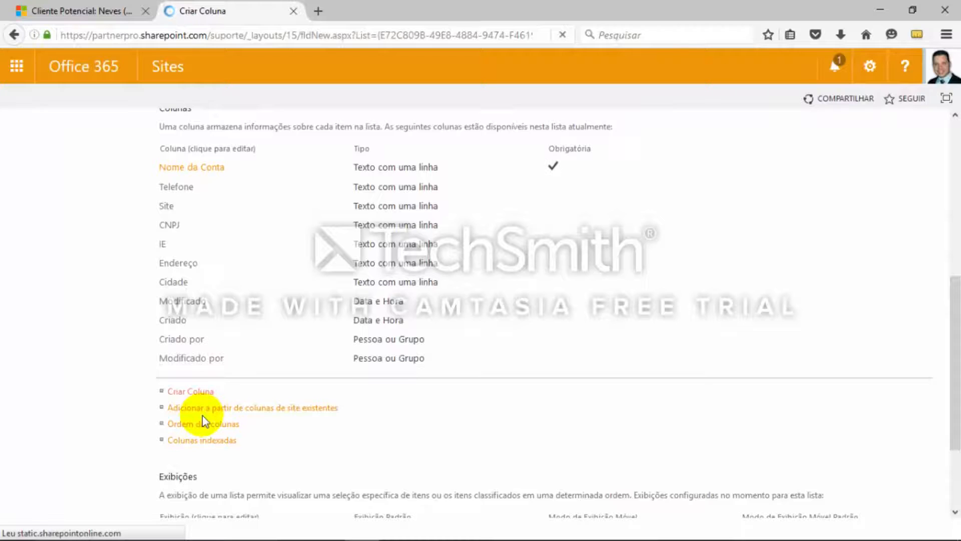
{"action": "type", "text": "E-mail"}
Save Estado as a Texto com uma linha column without adding it to the default view
{"action": "scroll", "coordinate": [673, 260], "scroll_direction": "down", "scroll_amount": 3}
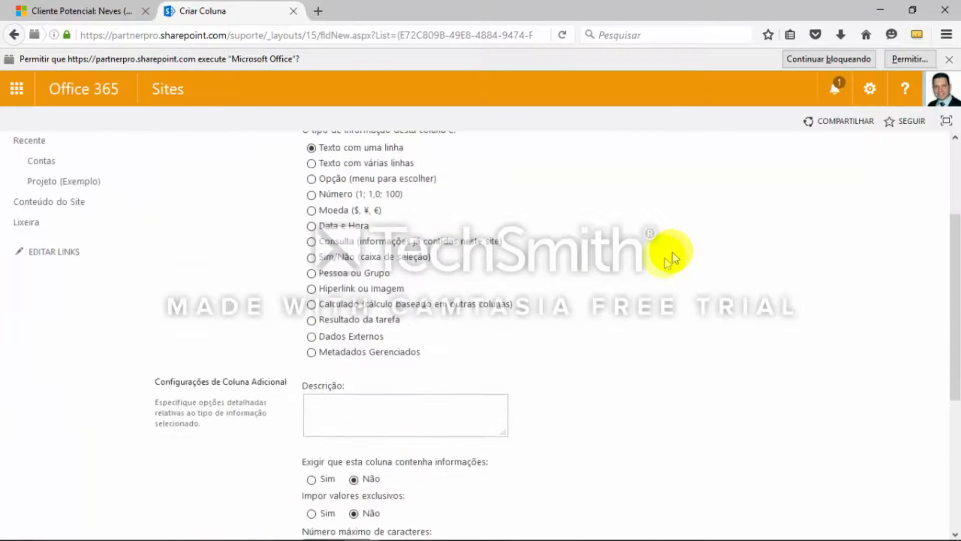
{"action": "scroll", "coordinate": [674, 260], "scroll_direction": "down", "scroll_amount": 5}
{"action": "left_click", "coordinate": [852, 486]}
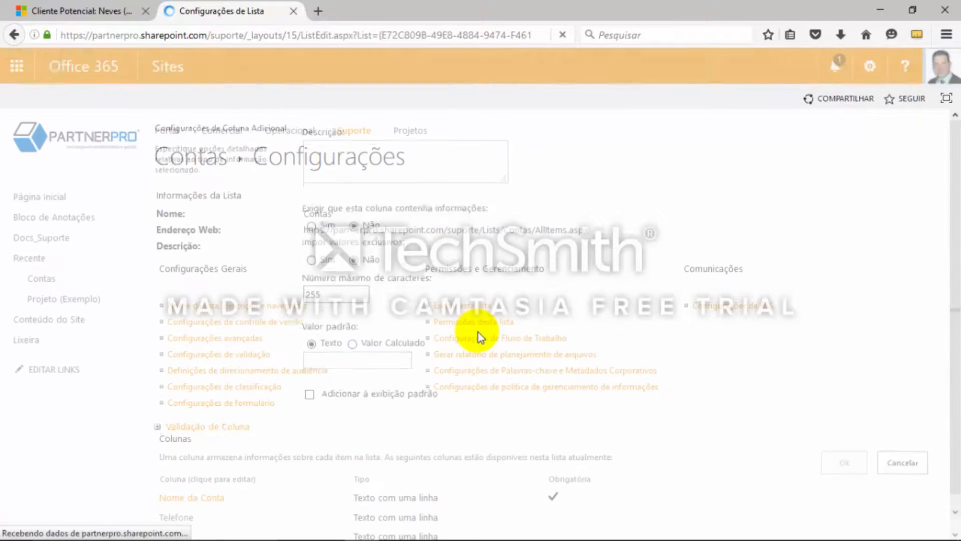
Create a Texto com uma linha column named CEP in the Contas list and leave it out of the default view
{"action": "scroll", "coordinate": [333, 294], "scroll_direction": "down", "scroll_amount": 6}
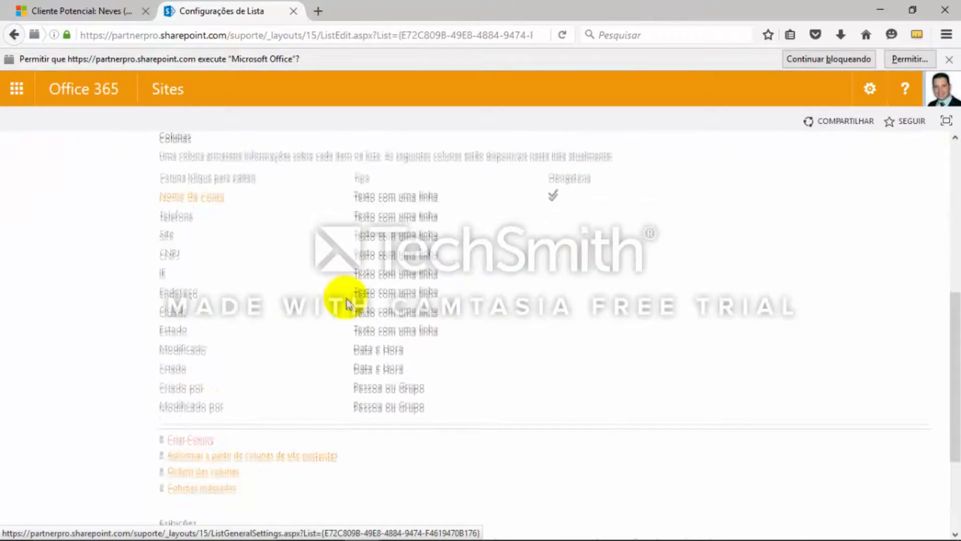
{"action": "left_click", "coordinate": [194, 333]}
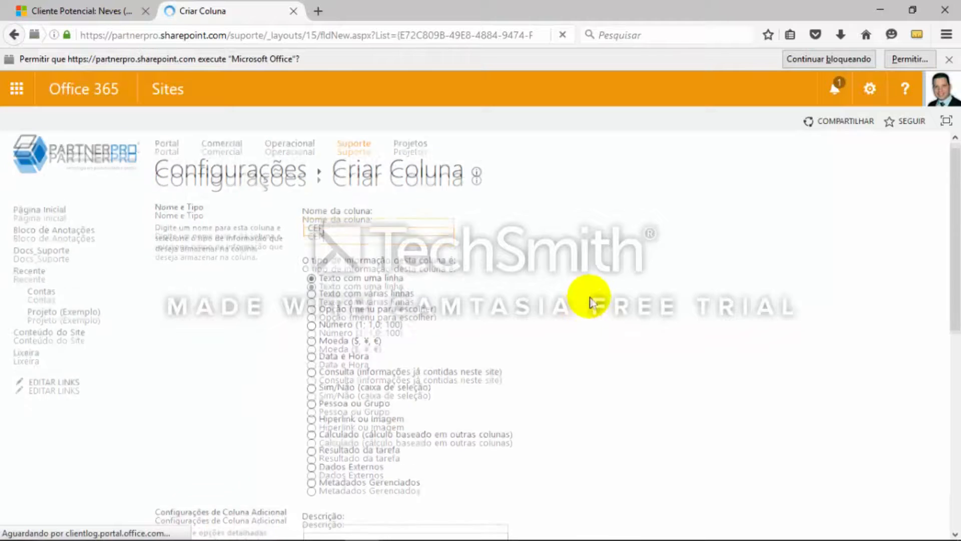
{"action": "scroll", "coordinate": [590, 305], "scroll_direction": "down", "scroll_amount": 3}
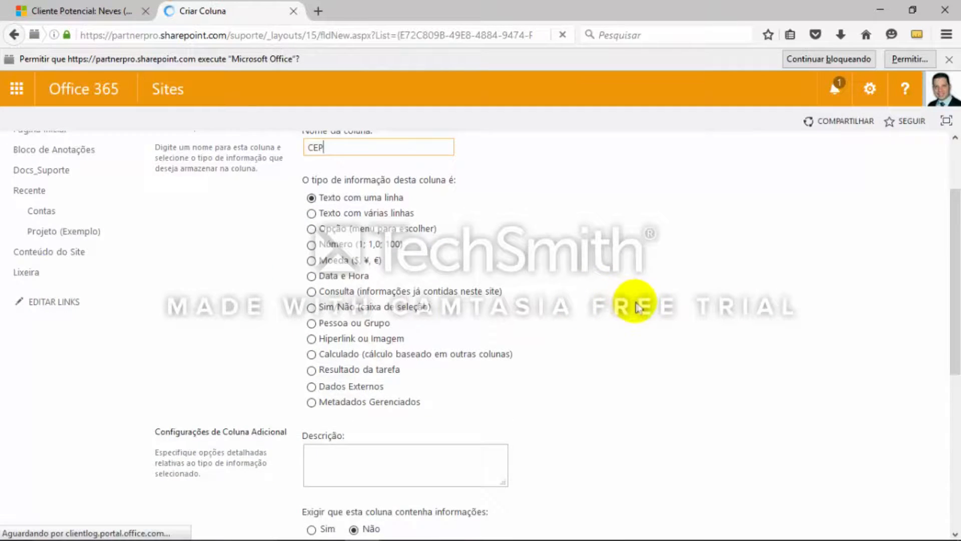
{"action": "scroll", "coordinate": [636, 307], "scroll_direction": "down", "scroll_amount": 10}
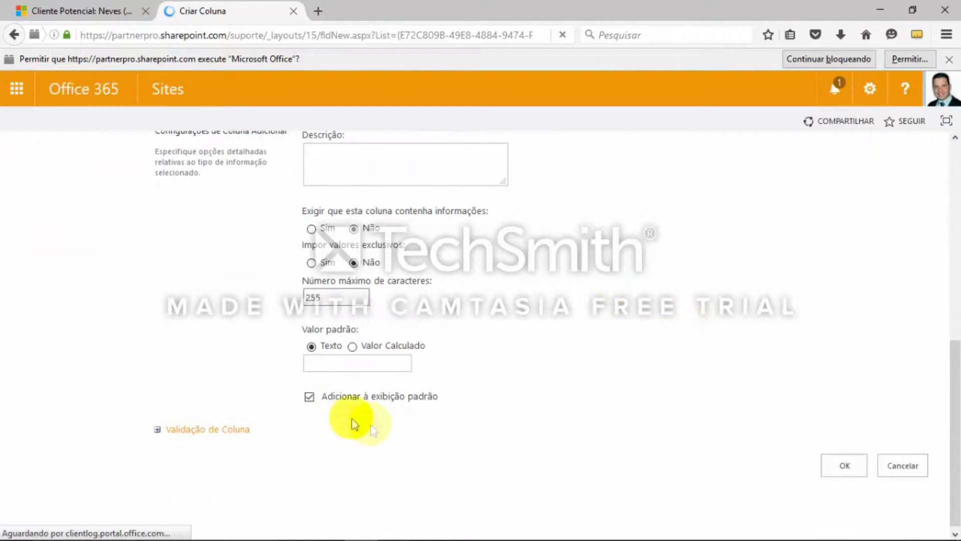
{"action": "left_click", "coordinate": [309, 397]}
{"action": "left_click", "coordinate": [851, 465]}
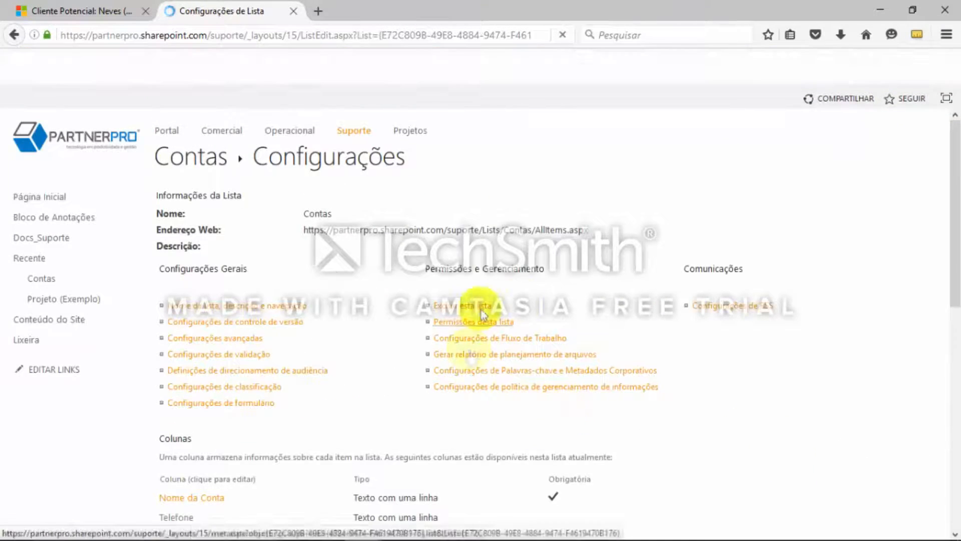
{"action": "scroll", "coordinate": [821, 385], "scroll_direction": "down", "scroll_amount": 6}
{"action": "scroll", "coordinate": [822, 386], "scroll_direction": "up", "scroll_amount": 2}
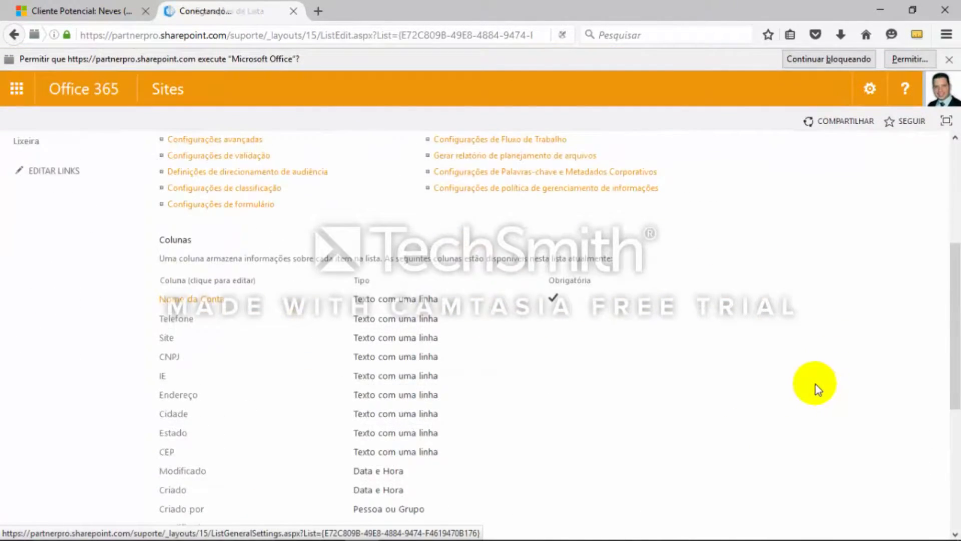
{"action": "scroll", "coordinate": [816, 383], "scroll_direction": "up", "scroll_amount": 4}
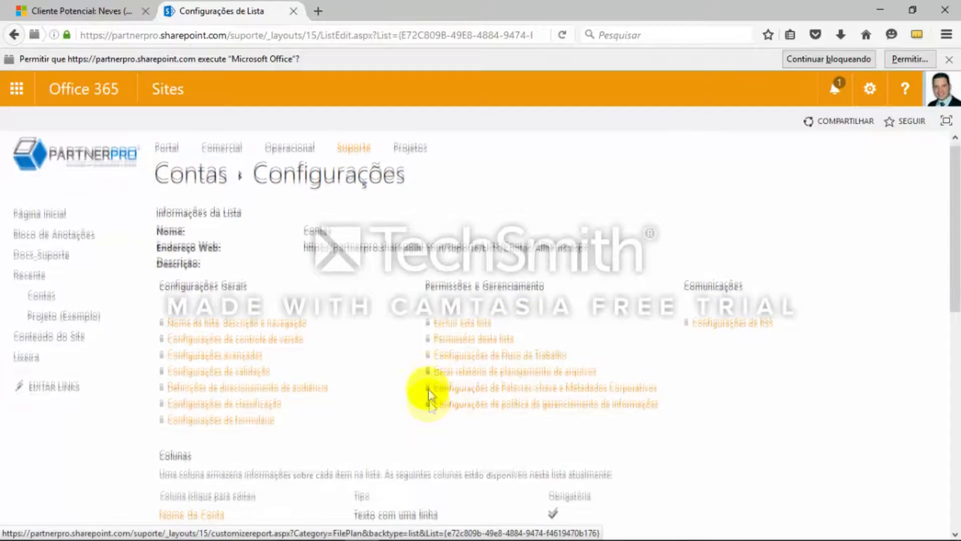
{"action": "scroll", "coordinate": [401, 380], "scroll_direction": "down", "scroll_amount": 1}
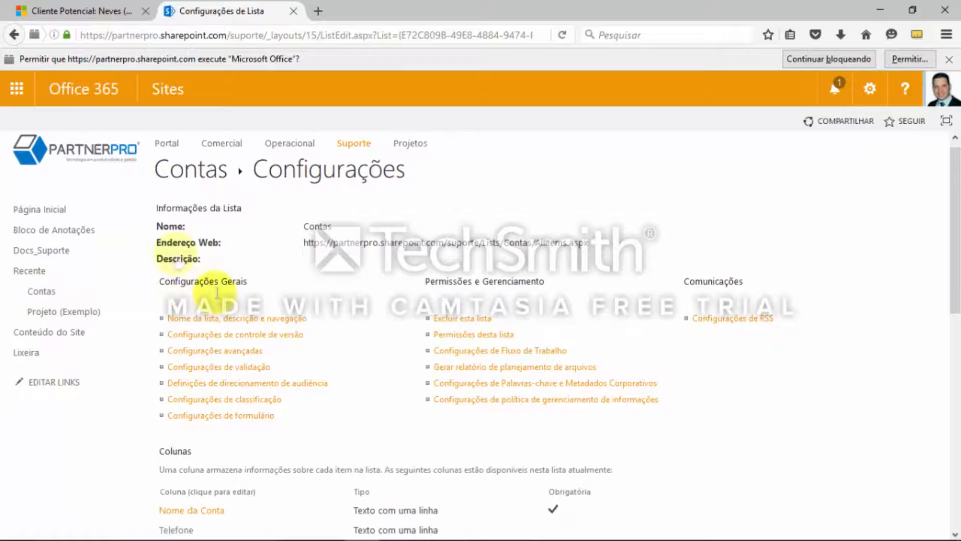
{"action": "scroll", "coordinate": [130, 290], "scroll_direction": "up", "scroll_amount": 1}
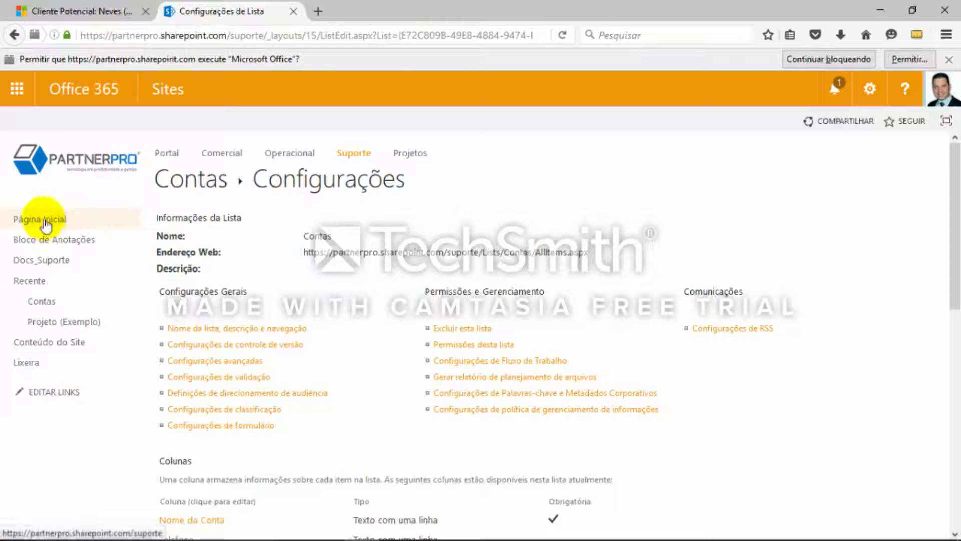
{"action": "right_click", "coordinate": [45, 224]}
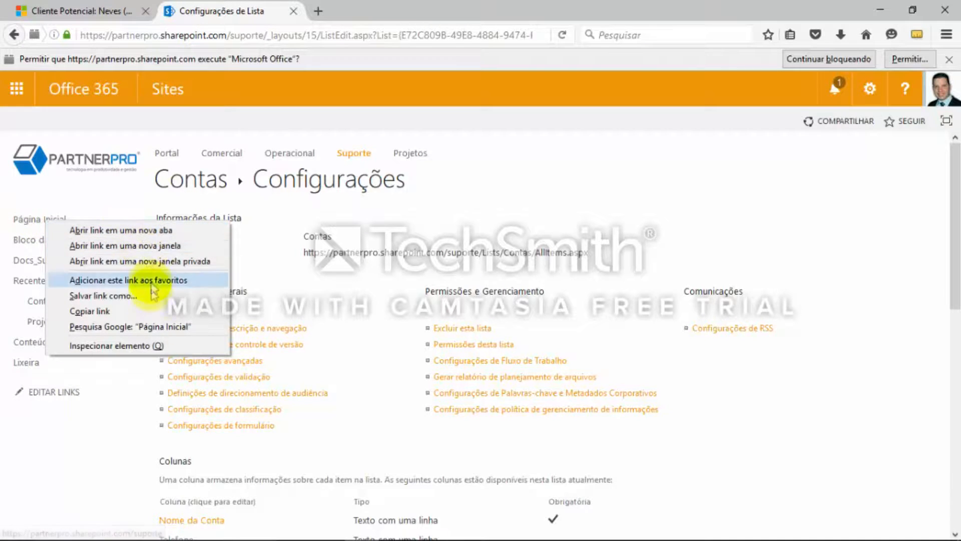
{"action": "left_click", "coordinate": [135, 313]}
{"action": "left_click", "coordinate": [53, 393]}
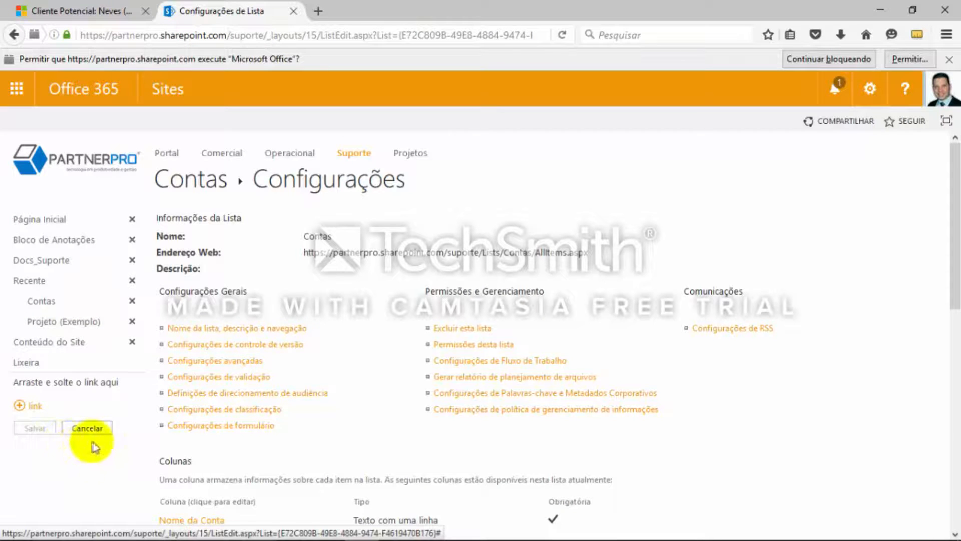
{"action": "left_click", "coordinate": [31, 405]}
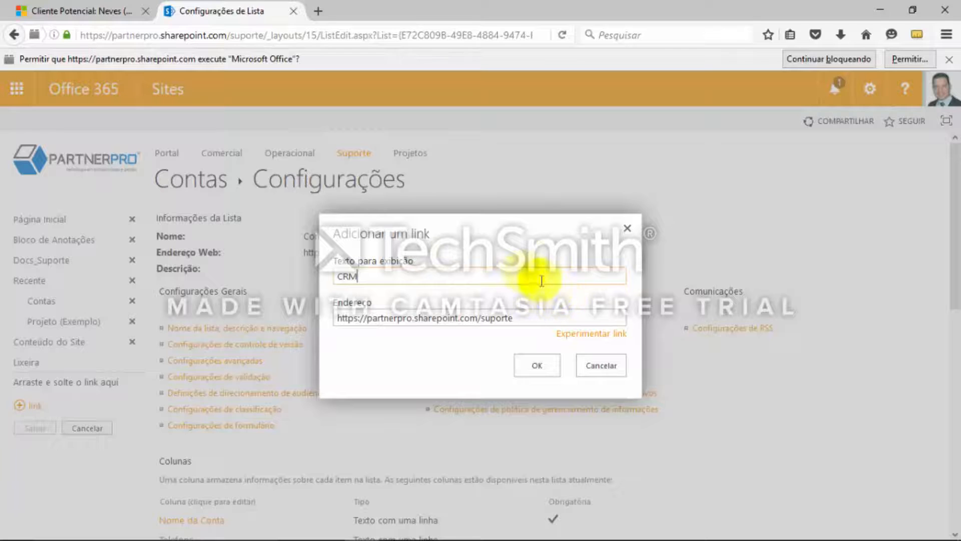
{"action": "left_click", "coordinate": [536, 366]}
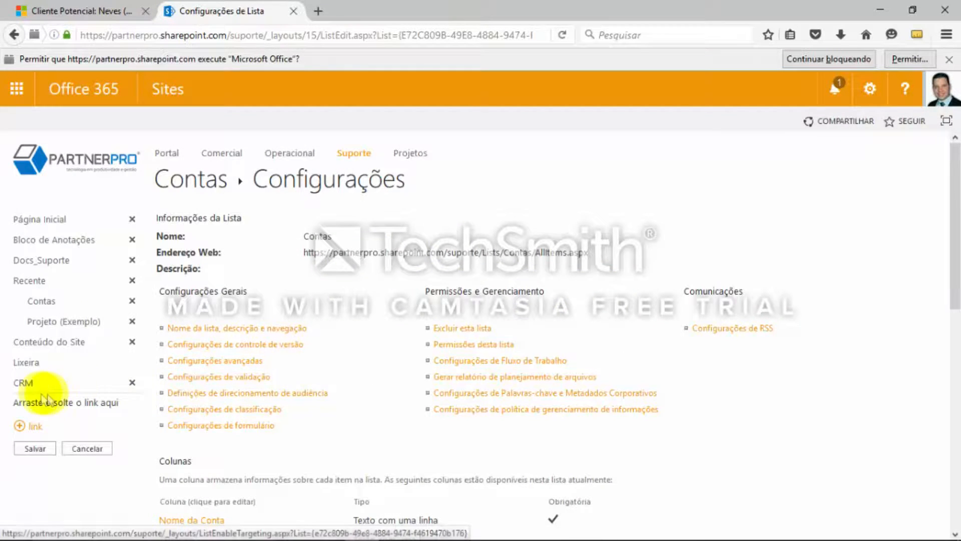
Move the CRM navigation link directly below Bloco de Anotações, nest Contas under it and save the links
{"action": "left_click_drag", "start_coordinate": [24, 382], "coordinate": [31, 259]}
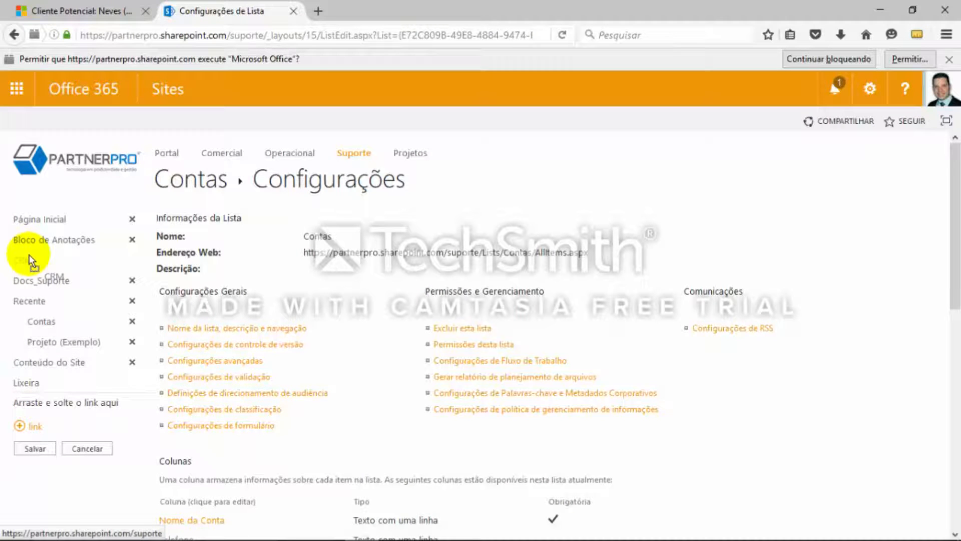
{"action": "left_click_drag", "start_coordinate": [31, 261], "coordinate": [31, 260]}
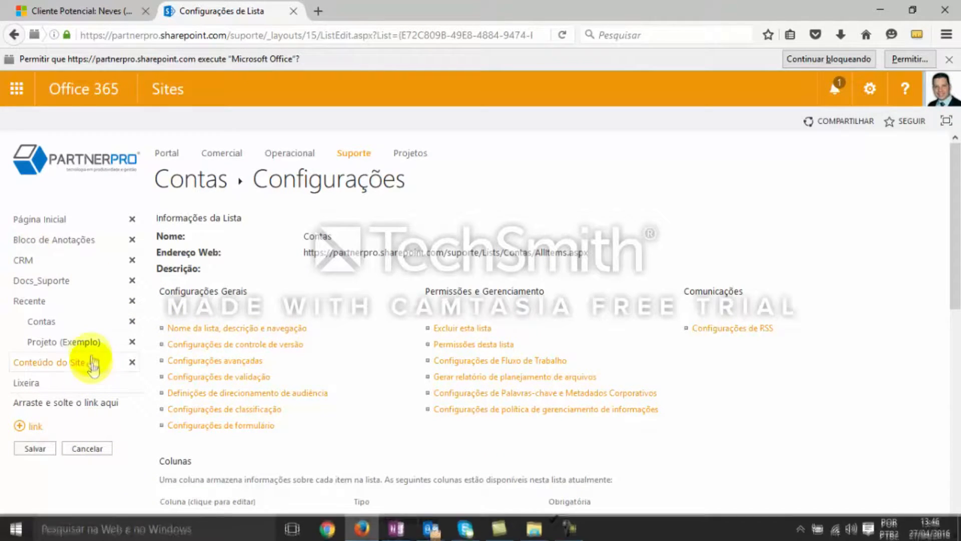
{"action": "left_click_drag", "start_coordinate": [61, 330], "coordinate": [25, 281]}
{"action": "left_click_drag", "start_coordinate": [87, 287], "coordinate": [60, 267]}
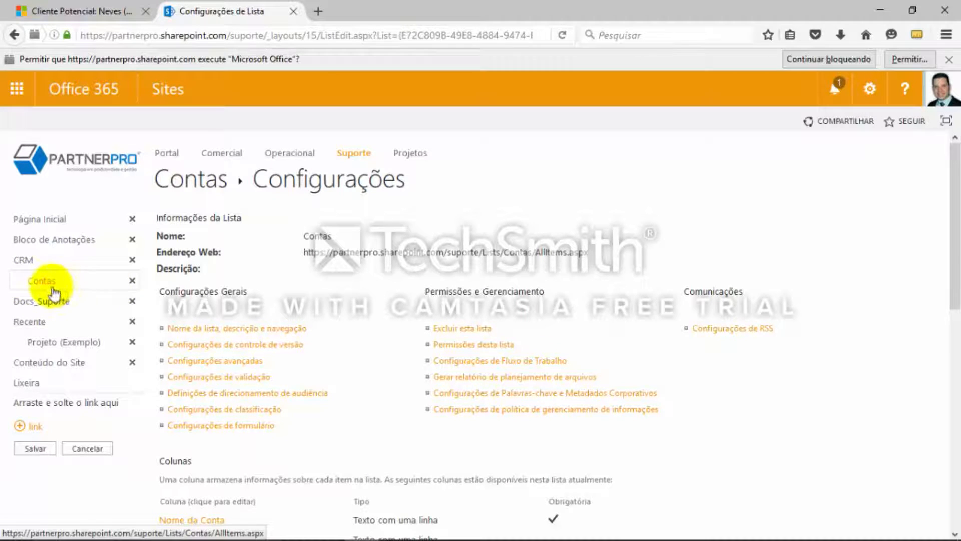
{"action": "left_click", "coordinate": [36, 449]}
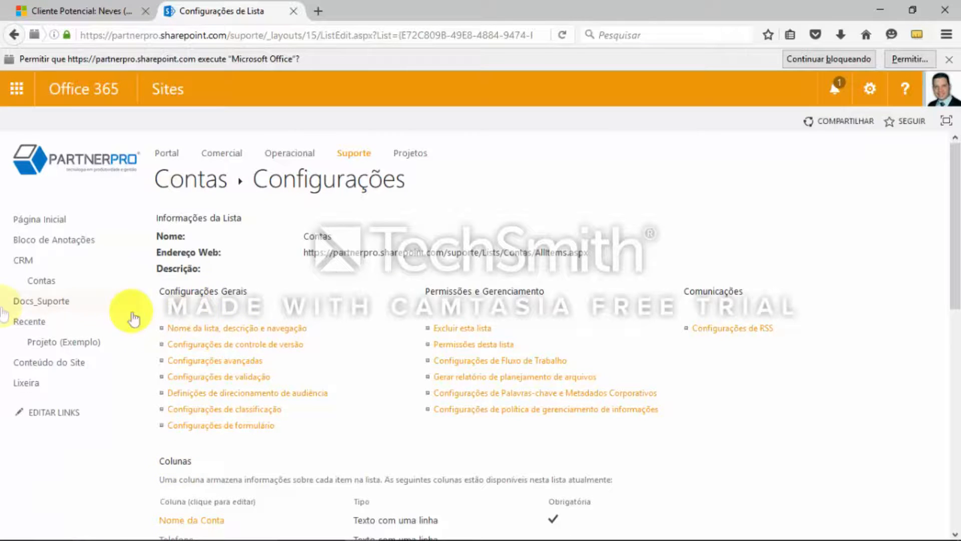
{"action": "left_click", "coordinate": [65, 281]}
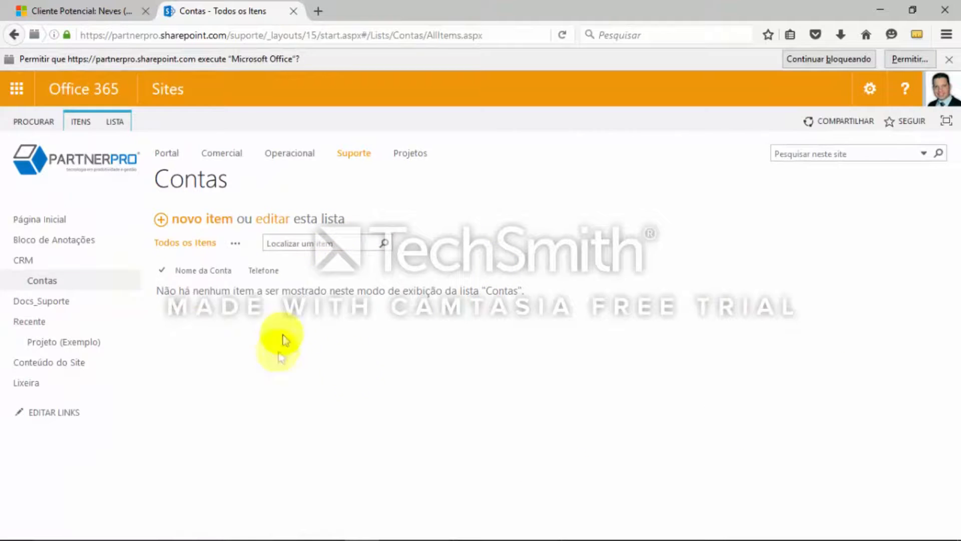
{"action": "left_click", "coordinate": [216, 224]}
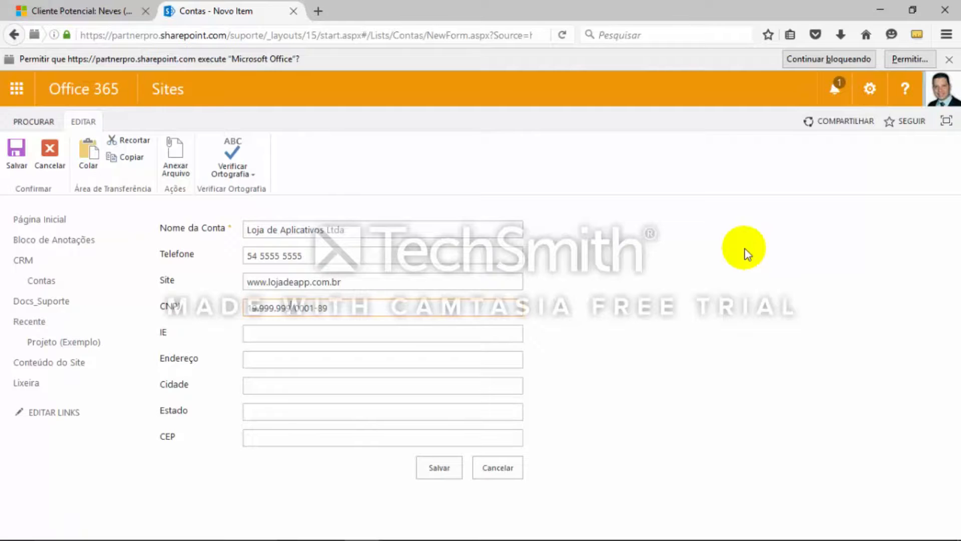
{"action": "left_click", "coordinate": [285, 333]}
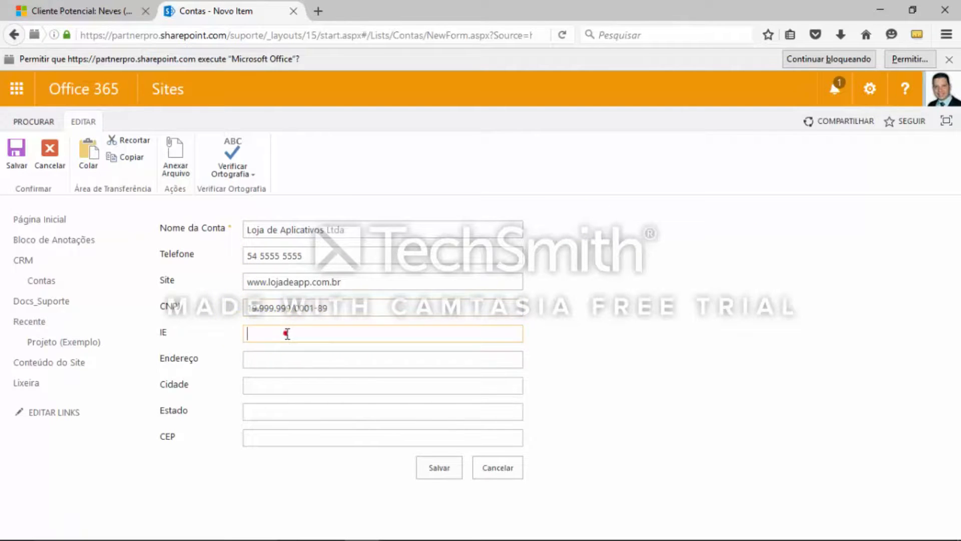
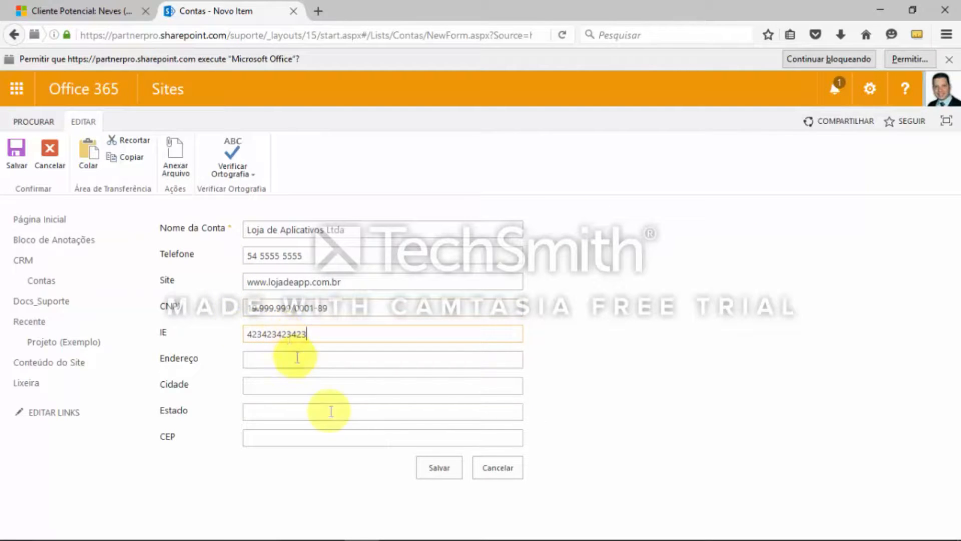
Fill in the account's street address, city, state and CEP, and save the item
{"action": "left_click", "coordinate": [332, 359]}
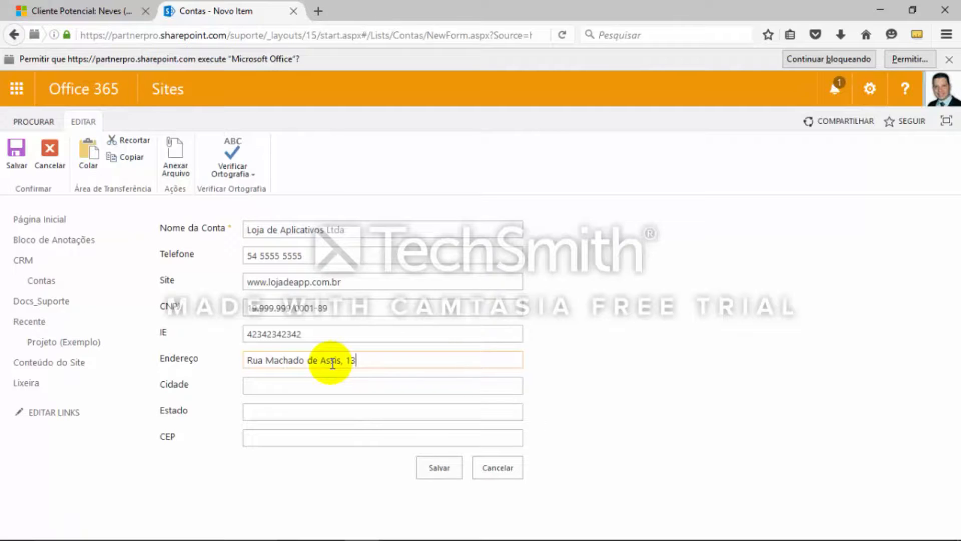
{"action": "left_click", "coordinate": [307, 385]}
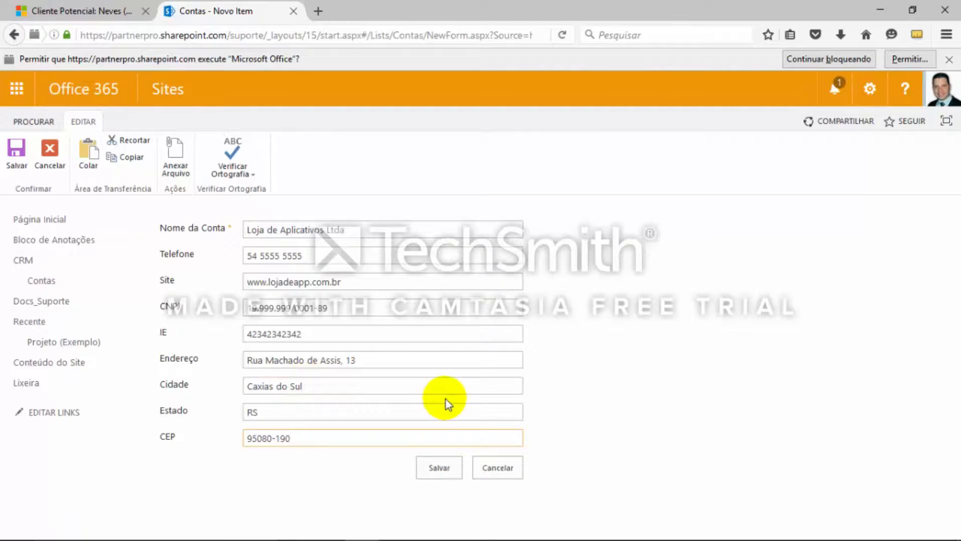
{"action": "left_click", "coordinate": [436, 467]}
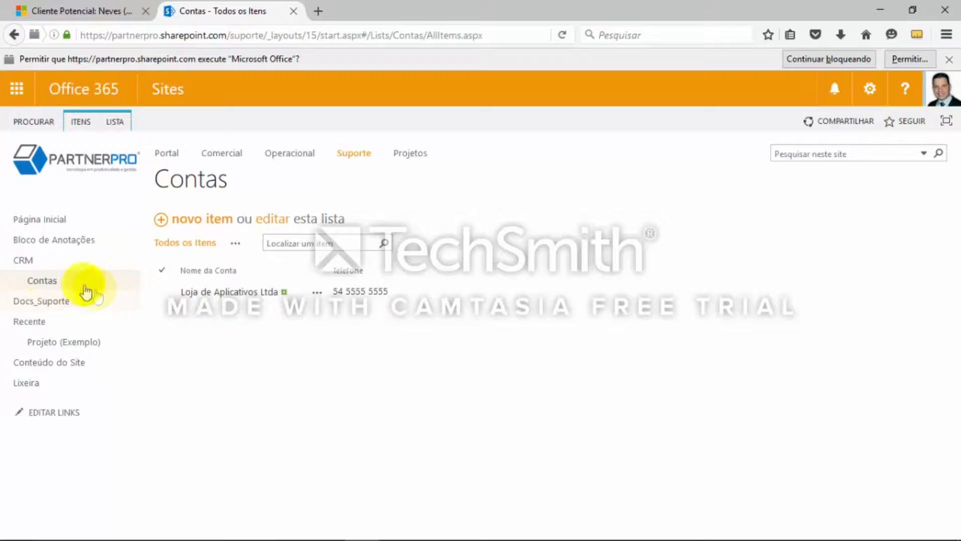
Open the Todos os Itens view of the Contas list for editing from the list settings
{"action": "left_click", "coordinate": [51, 281]}
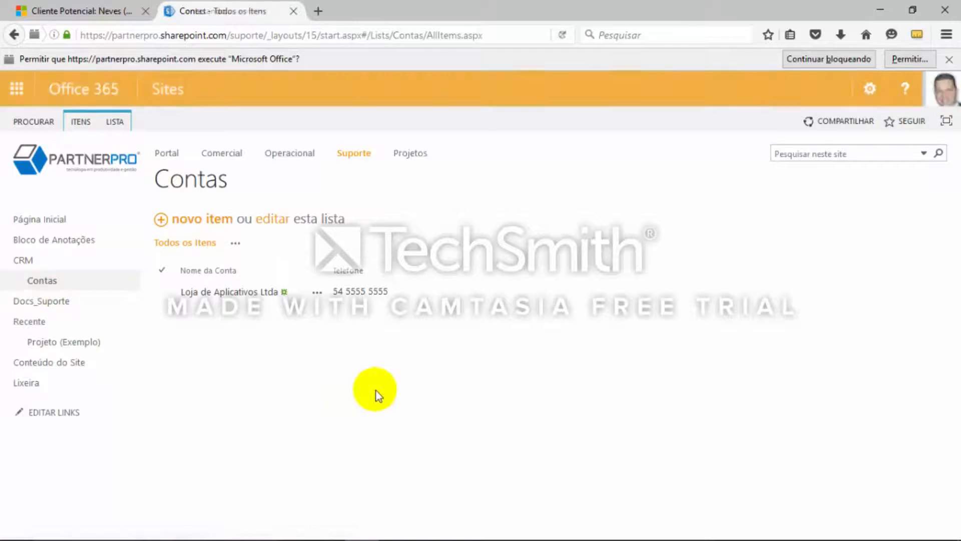
{"action": "left_click", "coordinate": [115, 127]}
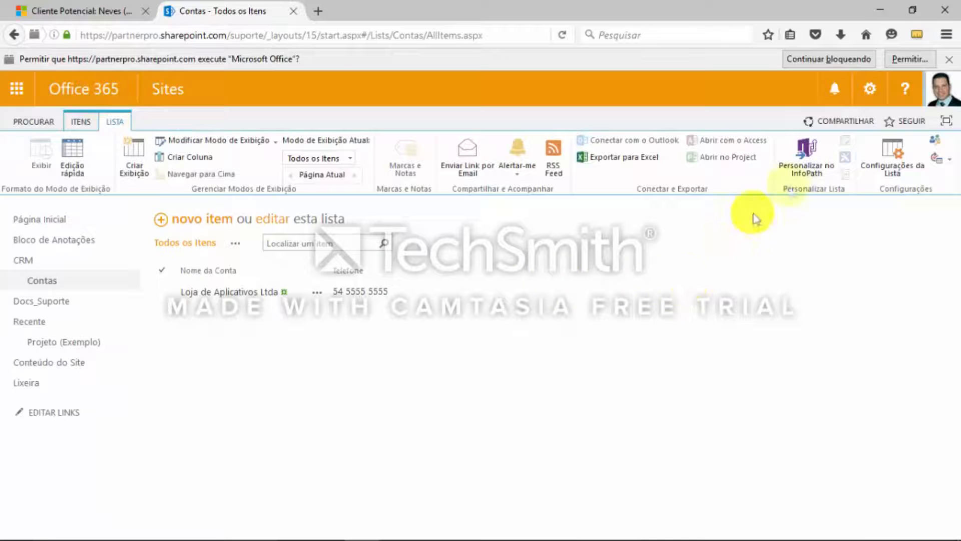
{"action": "left_click", "coordinate": [893, 157]}
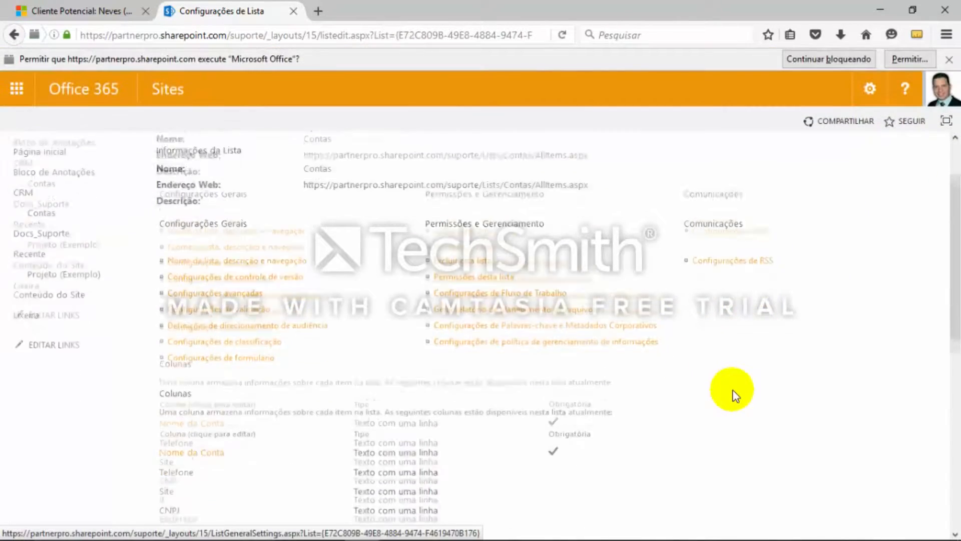
{"action": "scroll", "coordinate": [735, 396], "scroll_direction": "down", "scroll_amount": 5}
{"action": "scroll", "coordinate": [731, 393], "scroll_direction": "down", "scroll_amount": 4}
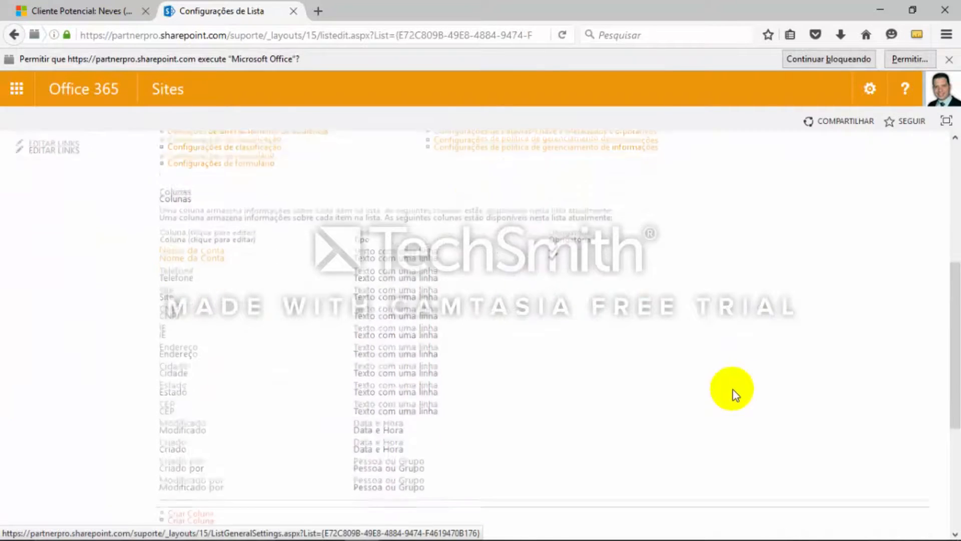
{"action": "scroll", "coordinate": [643, 345], "scroll_direction": "down", "scroll_amount": 1}
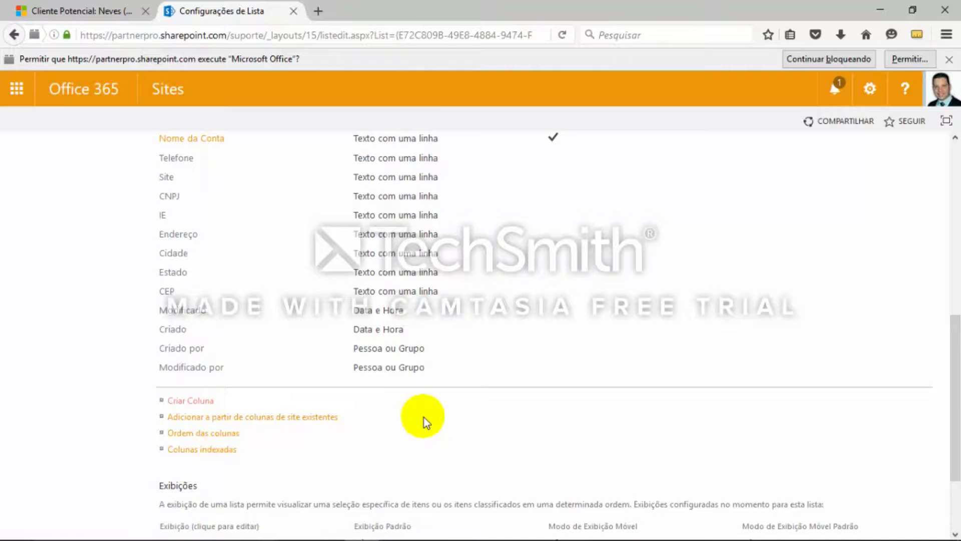
{"action": "scroll", "coordinate": [425, 418], "scroll_direction": "down", "scroll_amount": 3}
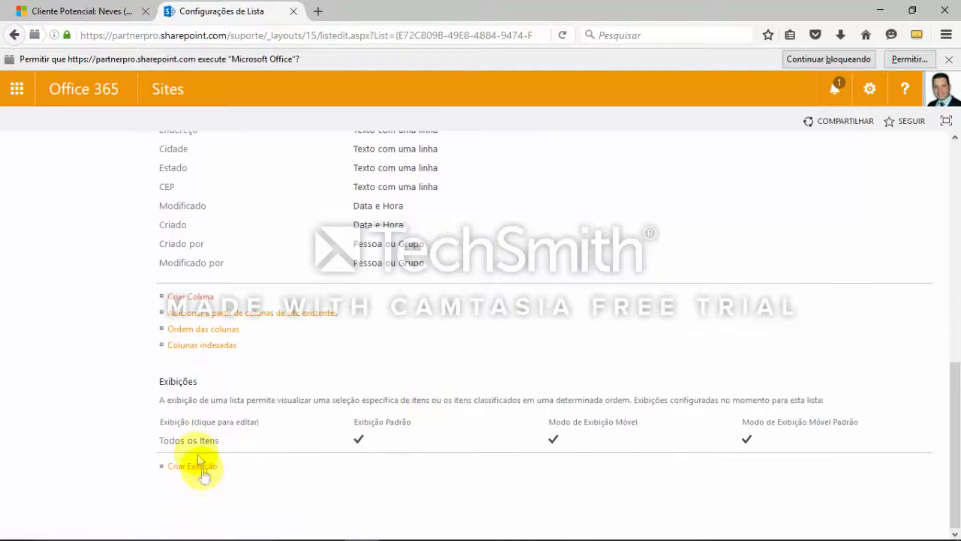
{"action": "left_click", "coordinate": [204, 445]}
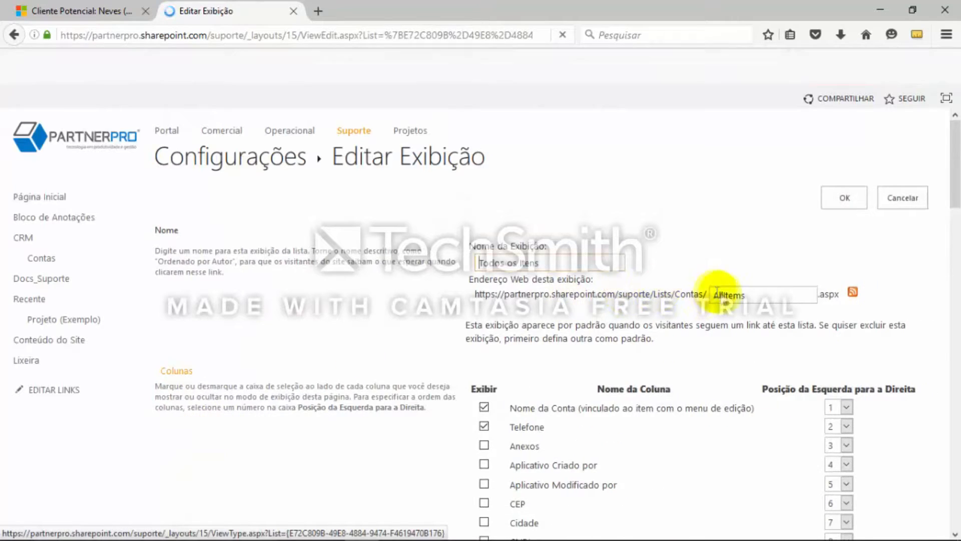
Include the Cidade and Estado columns in the Todos os Itens view
{"action": "scroll", "coordinate": [741, 358], "scroll_direction": "down", "scroll_amount": 3}
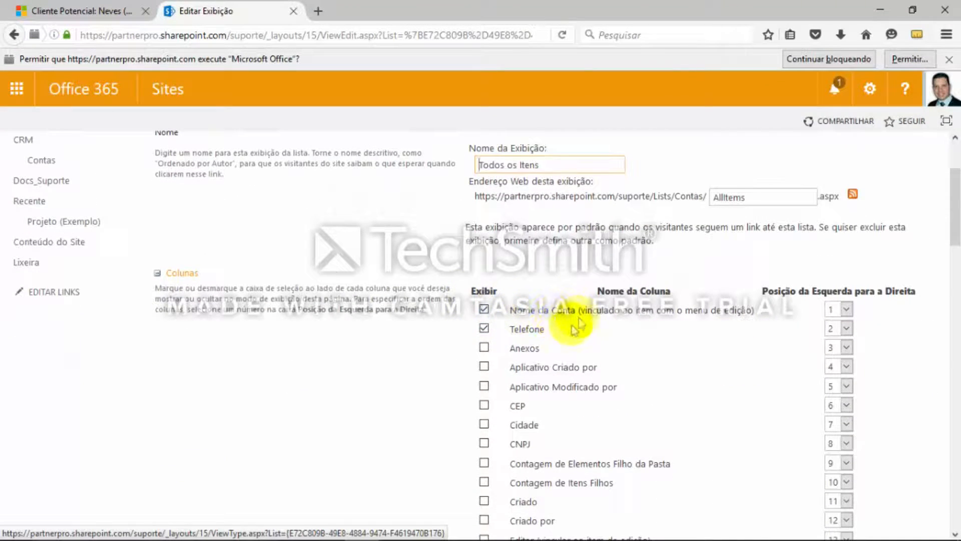
{"action": "scroll", "coordinate": [632, 361], "scroll_direction": "down", "scroll_amount": 2}
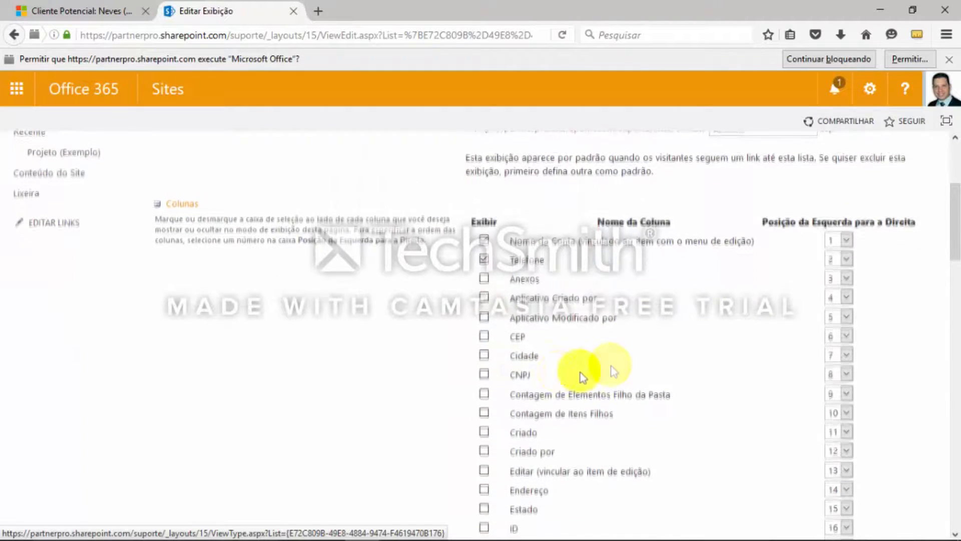
{"action": "left_click", "coordinate": [483, 355]}
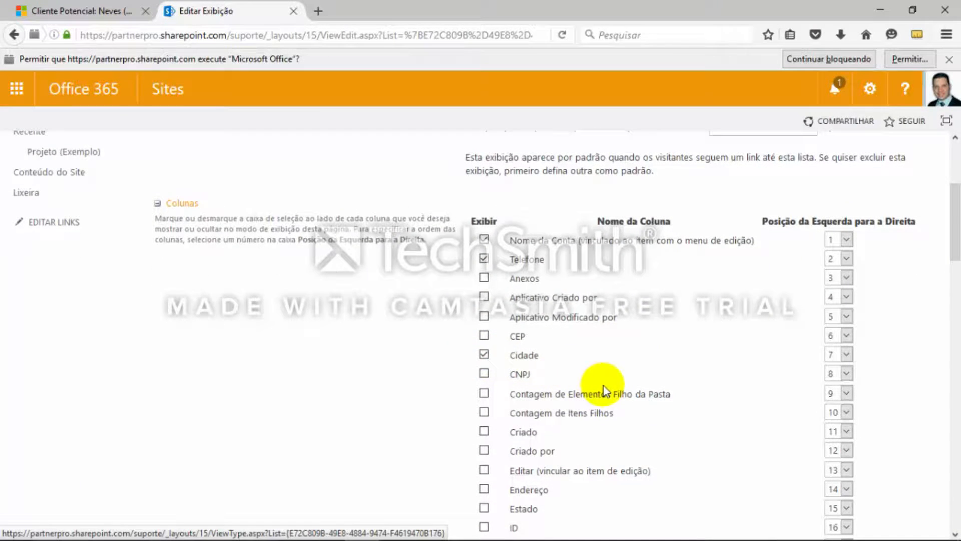
{"action": "scroll", "coordinate": [603, 386], "scroll_direction": "down", "scroll_amount": 2}
{"action": "left_click", "coordinate": [483, 438]}
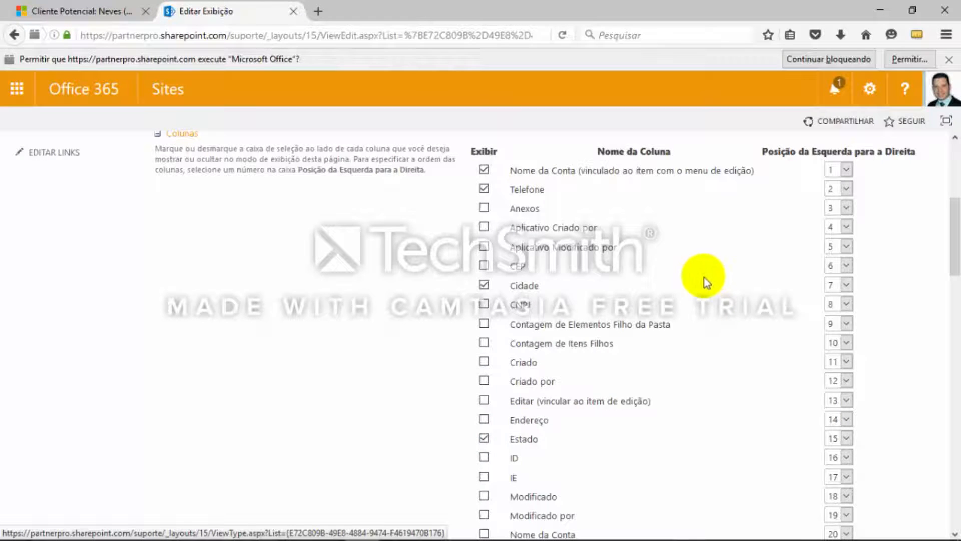
{"action": "scroll", "coordinate": [704, 278], "scroll_direction": "down", "scroll_amount": 2}
{"action": "scroll", "coordinate": [704, 283], "scroll_direction": "down", "scroll_amount": 2}
{"action": "scroll", "coordinate": [702, 279], "scroll_direction": "down", "scroll_amount": 1}
{"action": "scroll", "coordinate": [701, 280], "scroll_direction": "up", "scroll_amount": 2}
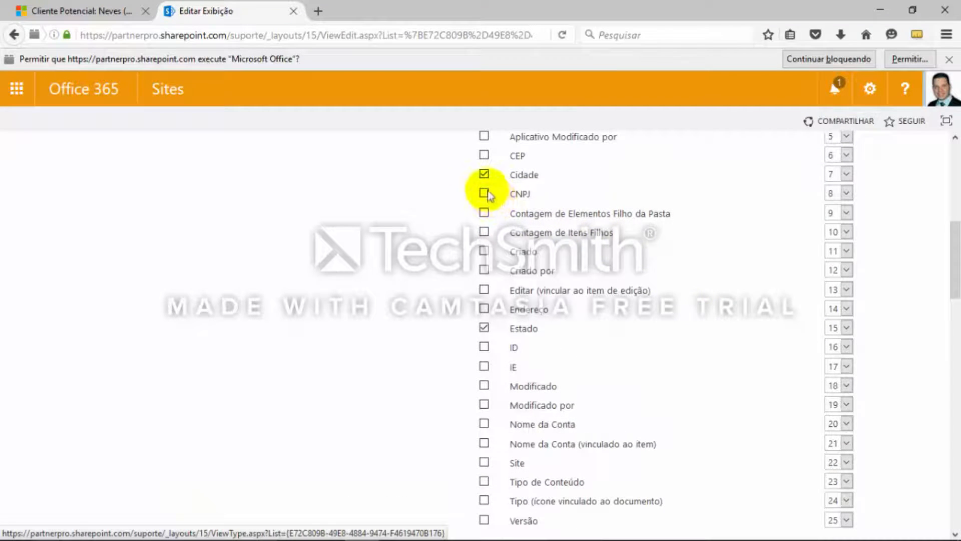
{"action": "left_click", "coordinate": [486, 194]}
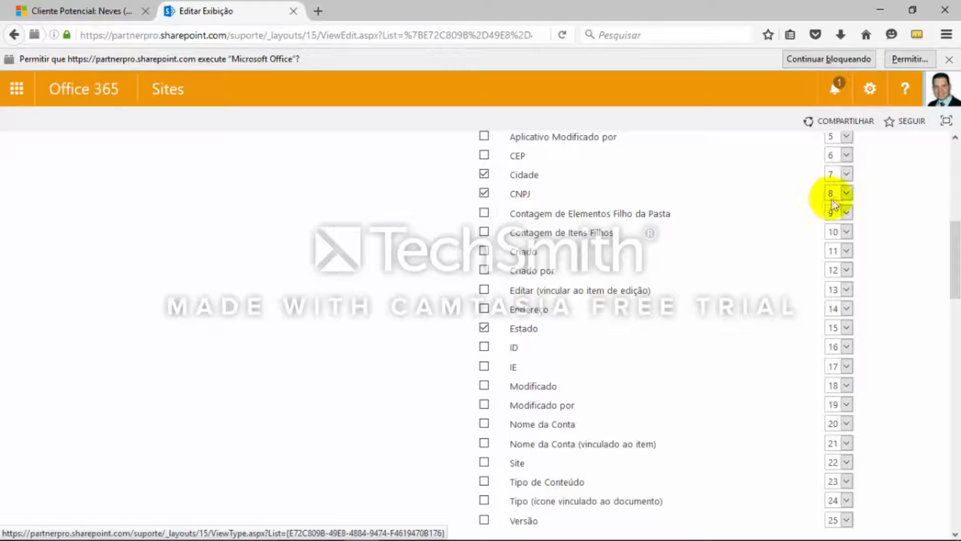
{"action": "left_click", "coordinate": [846, 195]}
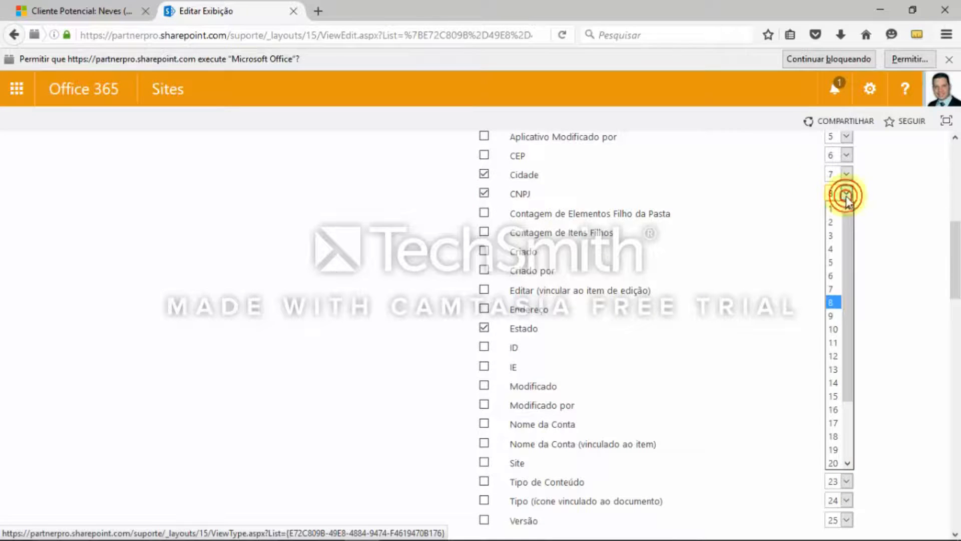
{"action": "left_click", "coordinate": [834, 463]}
{"action": "scroll", "coordinate": [912, 417], "scroll_direction": "down", "scroll_amount": 3}
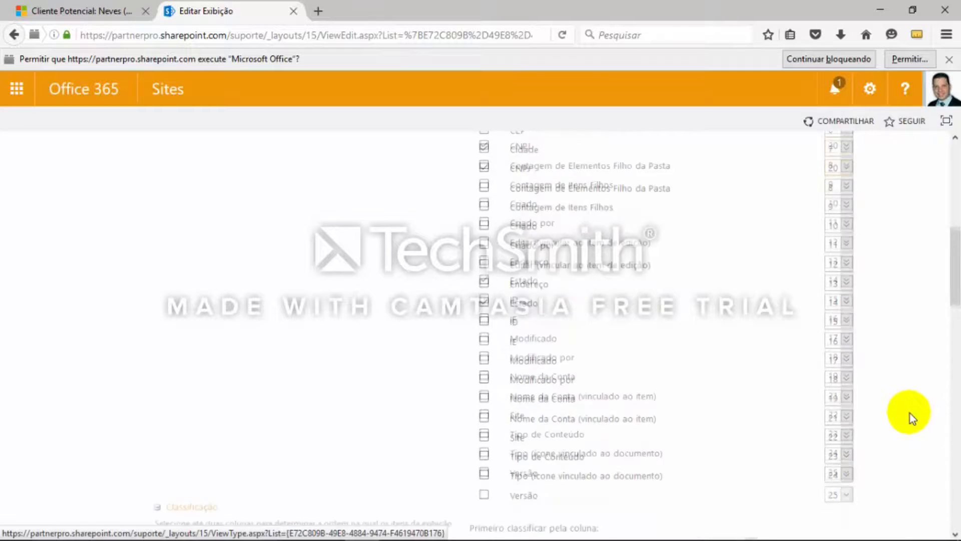
{"action": "scroll", "coordinate": [909, 412], "scroll_direction": "up", "scroll_amount": 2}
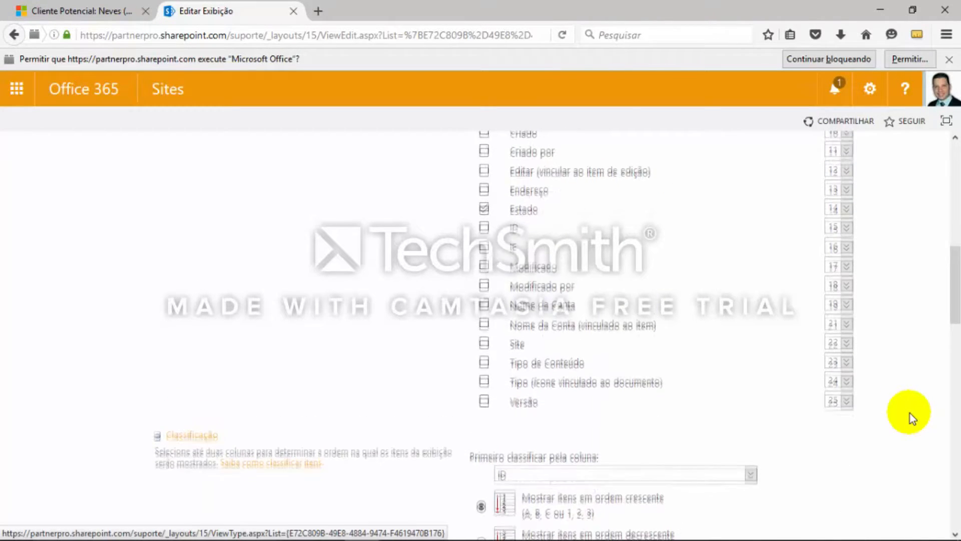
{"action": "left_click", "coordinate": [484, 153]}
Include the Site column in the Todos os Itens view and save the view
{"action": "left_click", "coordinate": [483, 421]}
{"action": "scroll", "coordinate": [749, 315], "scroll_direction": "down", "scroll_amount": 7}
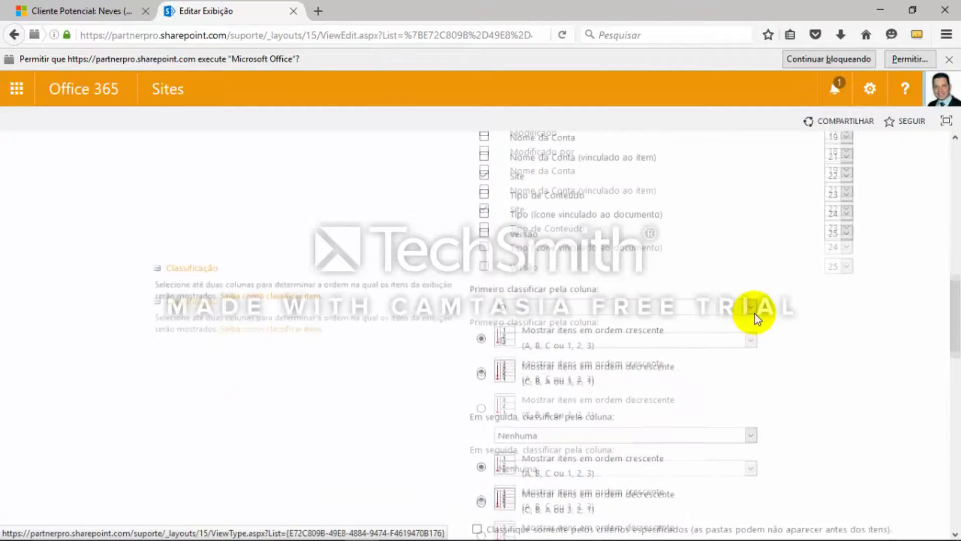
{"action": "scroll", "coordinate": [756, 321], "scroll_direction": "down", "scroll_amount": 10}
{"action": "left_click", "coordinate": [845, 462]}
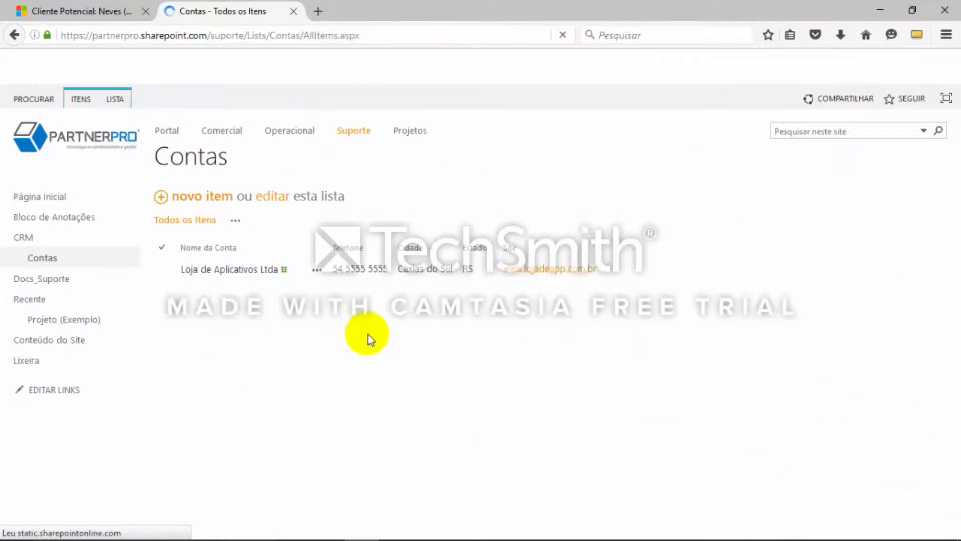
{"action": "left_click", "coordinate": [230, 295]}
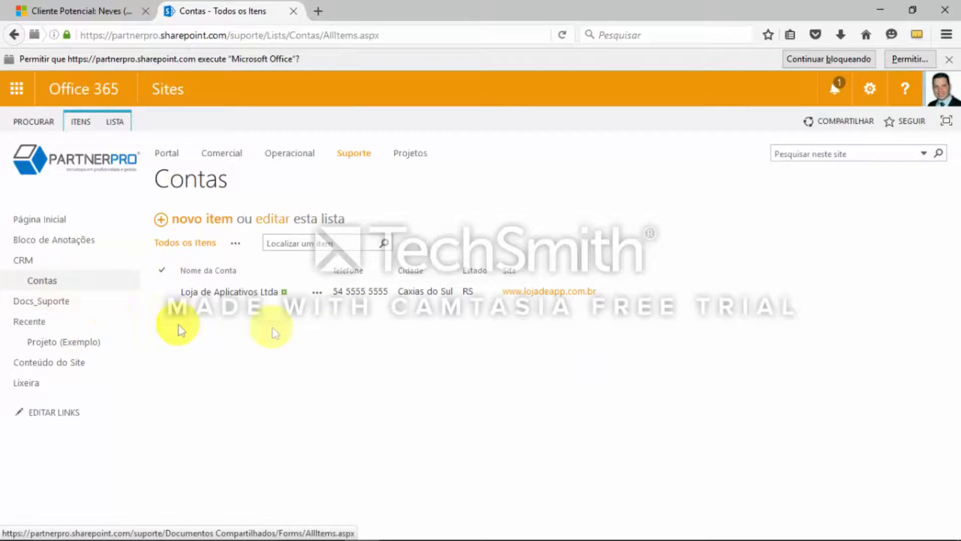
Add a Contatos app to the Suporte site and name it Contatos
{"action": "left_click", "coordinate": [871, 91]}
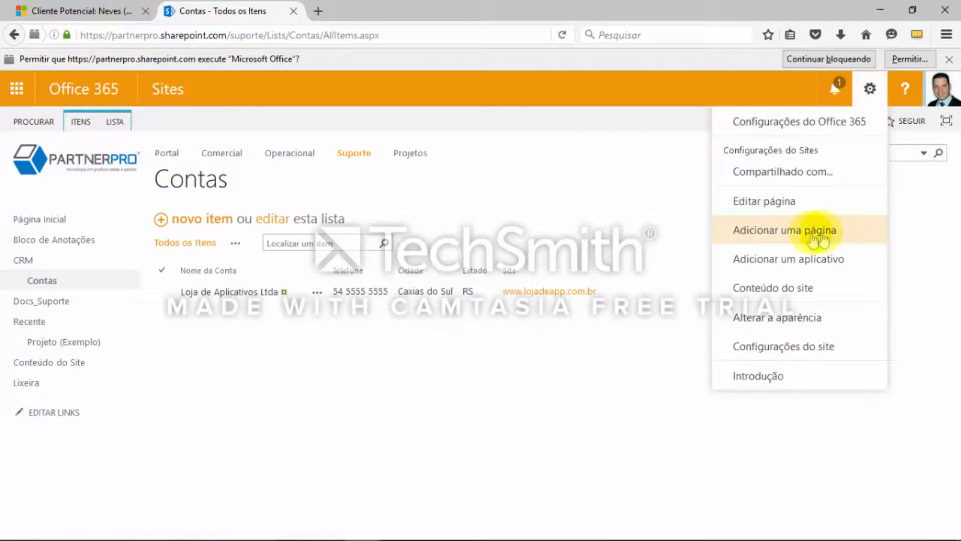
{"action": "left_click", "coordinate": [782, 260]}
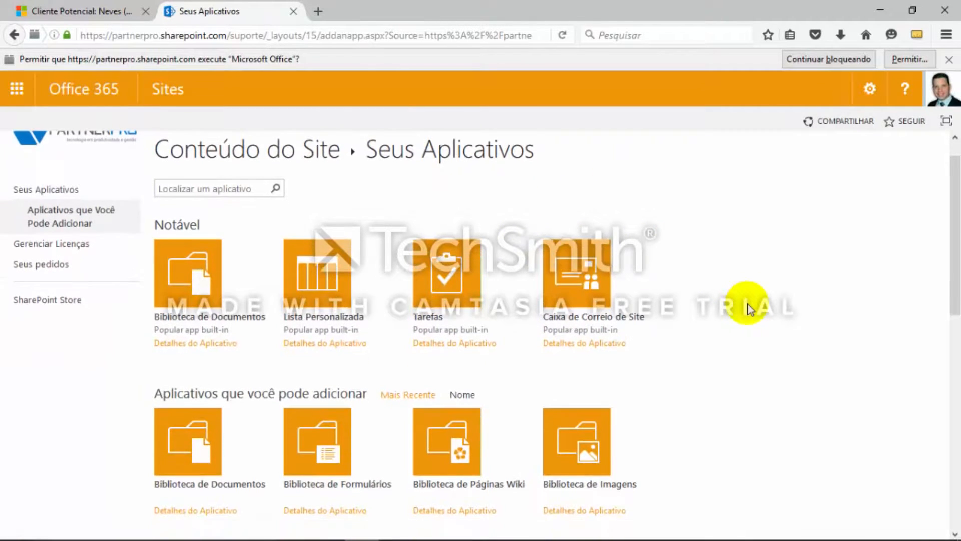
{"action": "scroll", "coordinate": [750, 308], "scroll_direction": "down", "scroll_amount": 2}
{"action": "scroll", "coordinate": [749, 308], "scroll_direction": "down", "scroll_amount": 2}
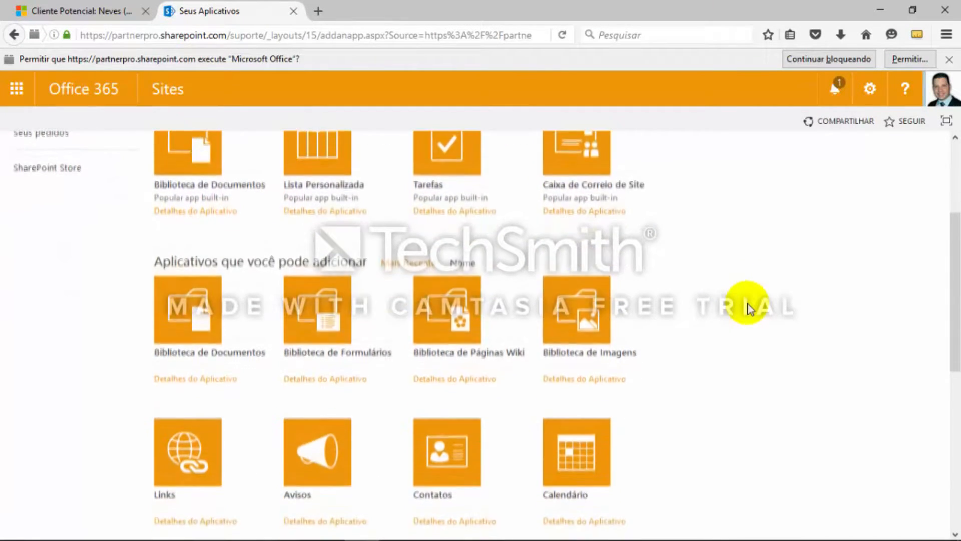
{"action": "scroll", "coordinate": [746, 265], "scroll_direction": "down", "scroll_amount": 1}
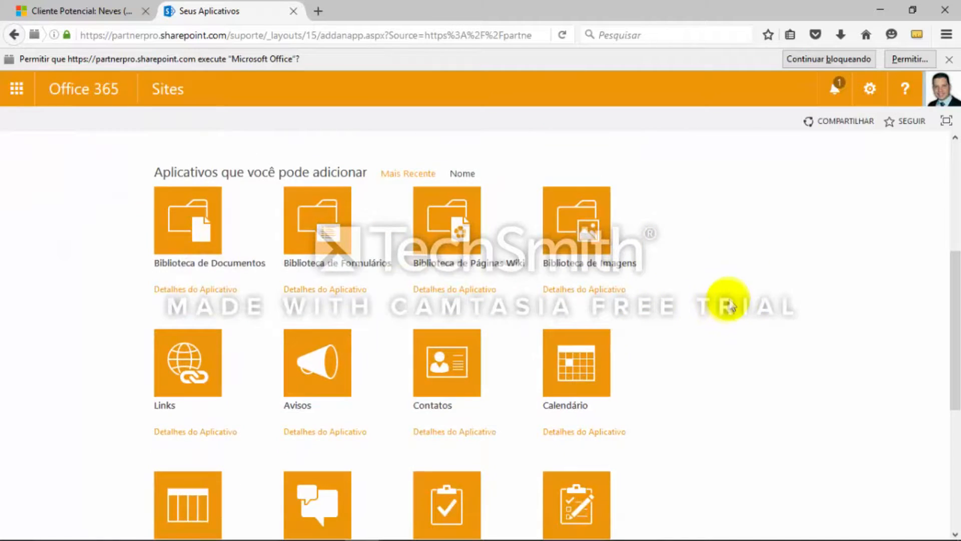
{"action": "scroll", "coordinate": [731, 297], "scroll_direction": "up", "scroll_amount": 1}
{"action": "scroll", "coordinate": [732, 295], "scroll_direction": "down", "scroll_amount": 2}
{"action": "scroll", "coordinate": [773, 316], "scroll_direction": "down", "scroll_amount": 1}
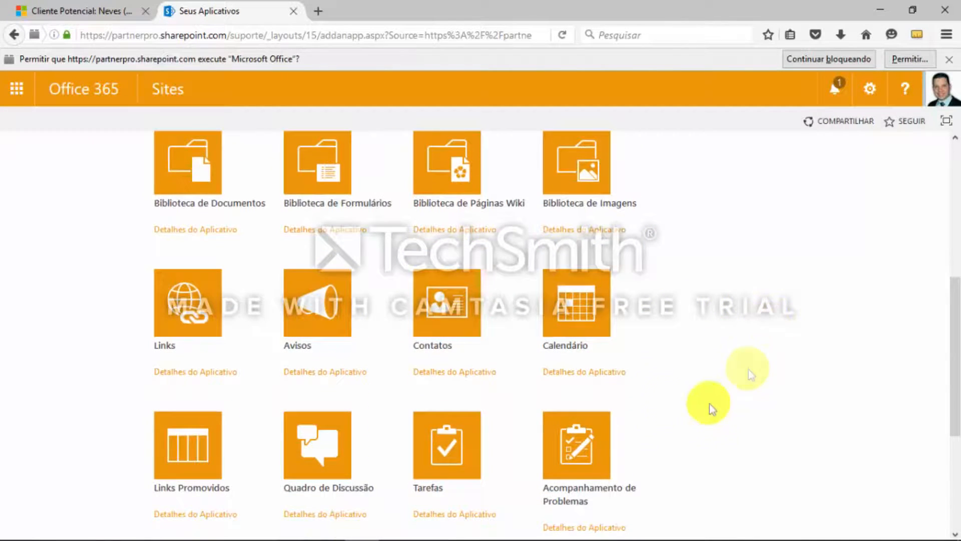
{"action": "left_click", "coordinate": [441, 309]}
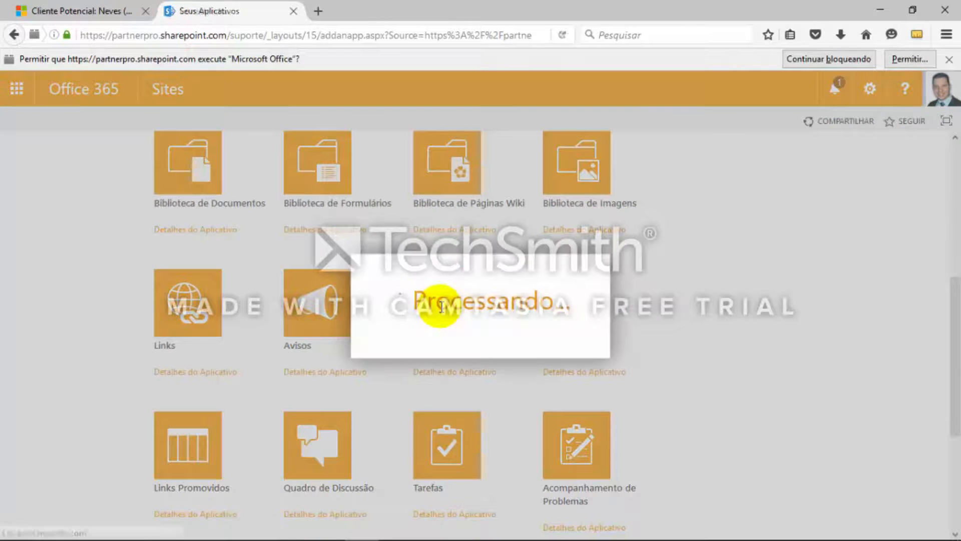
{"action": "type", "text": "C"}
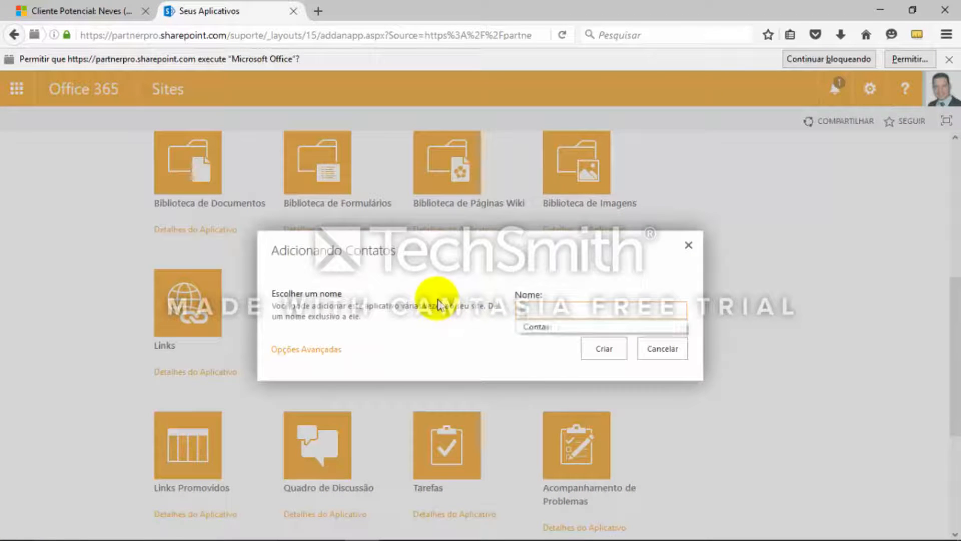
{"action": "type", "text": "ontatos"}
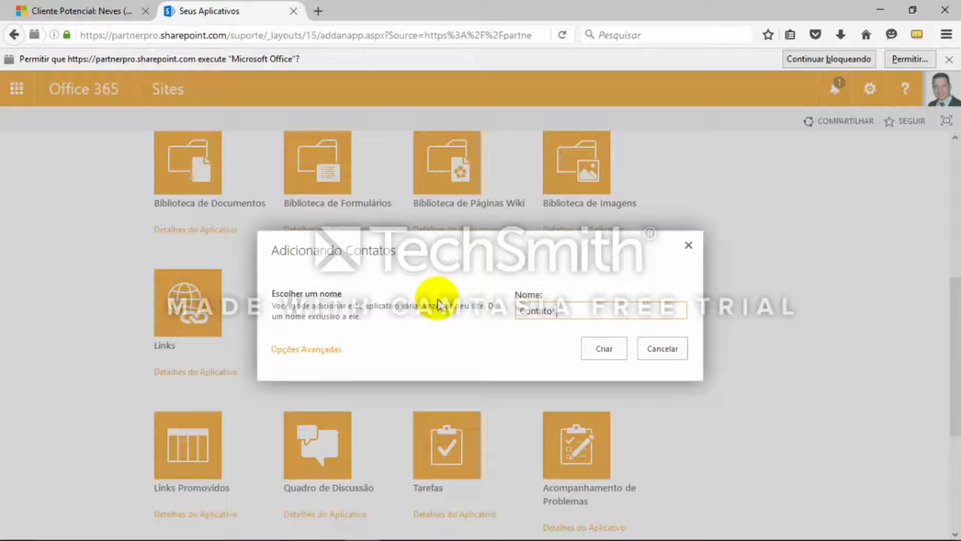
{"action": "left_click", "coordinate": [616, 352]}
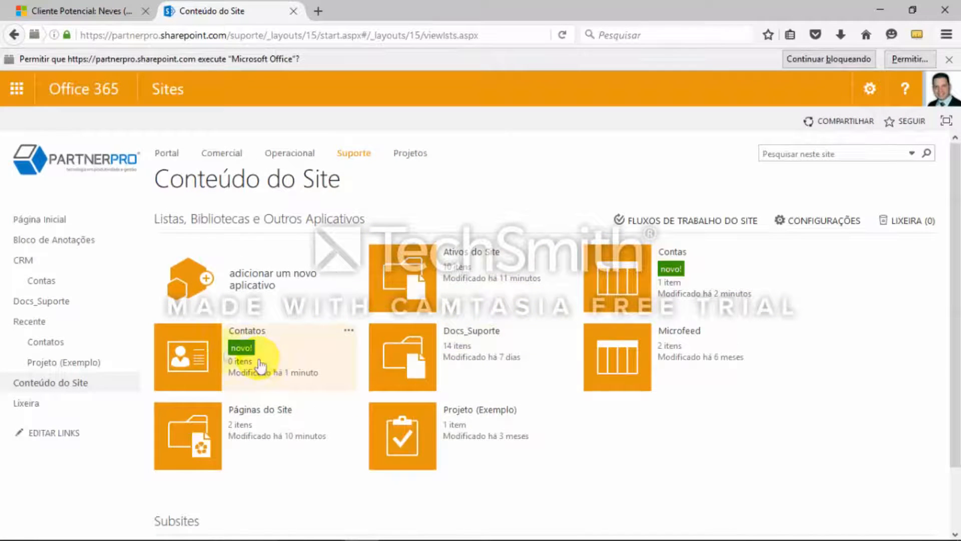
{"action": "left_click", "coordinate": [354, 376]}
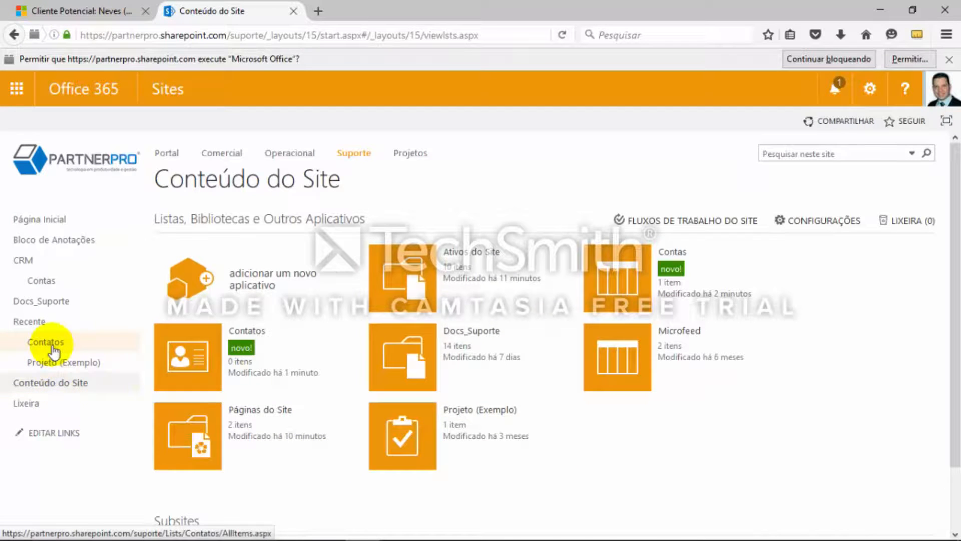
Move the Contatos navigation link under CRM, directly below Contas, and save the links
{"action": "left_click", "coordinate": [46, 433]}
{"action": "left_click_drag", "start_coordinate": [59, 351], "coordinate": [75, 300]}
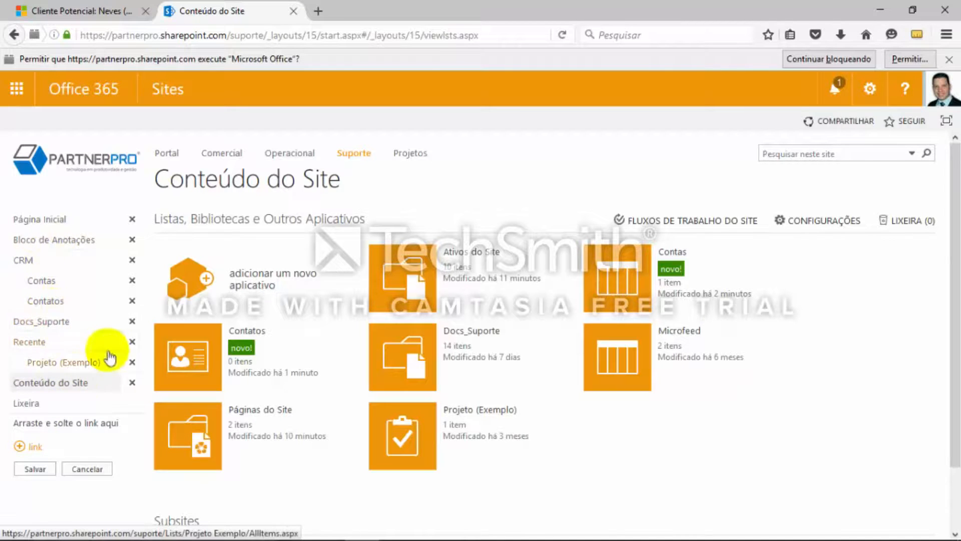
{"action": "left_click", "coordinate": [35, 469]}
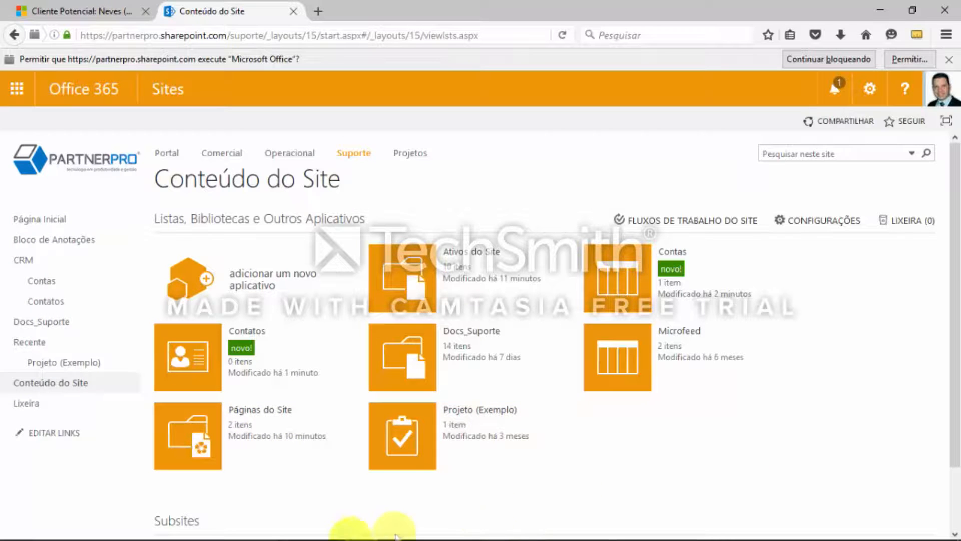
Start a new Contatos item with the contact's names and e-mail, company PartnerPRO and job title Comercial, and begin the business phone
{"action": "left_click", "coordinate": [46, 303]}
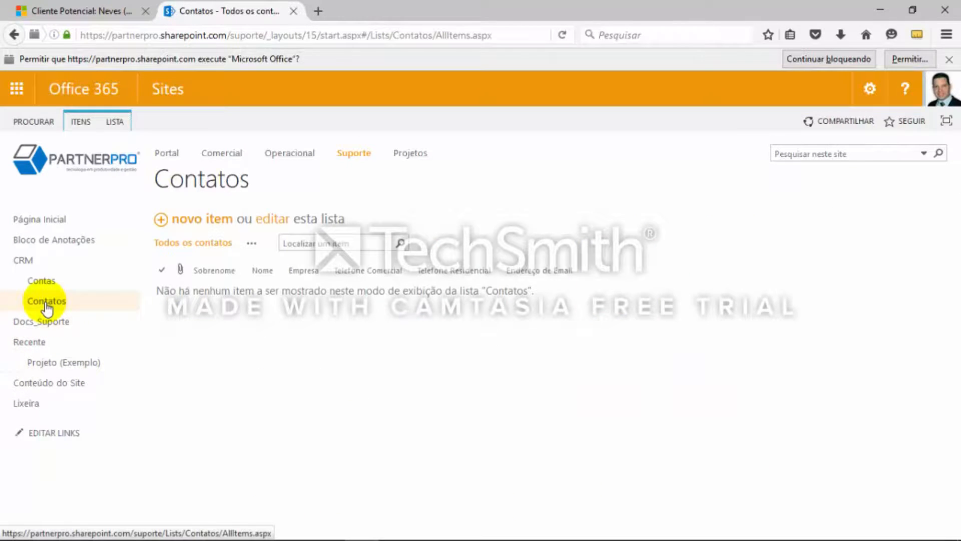
{"action": "left_click", "coordinate": [220, 225]}
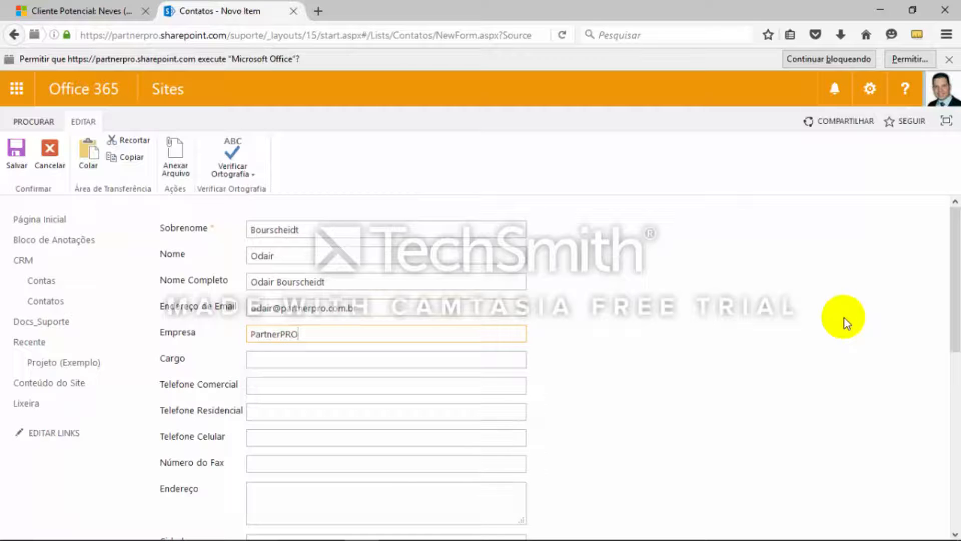
{"action": "key", "text": "Tab"}
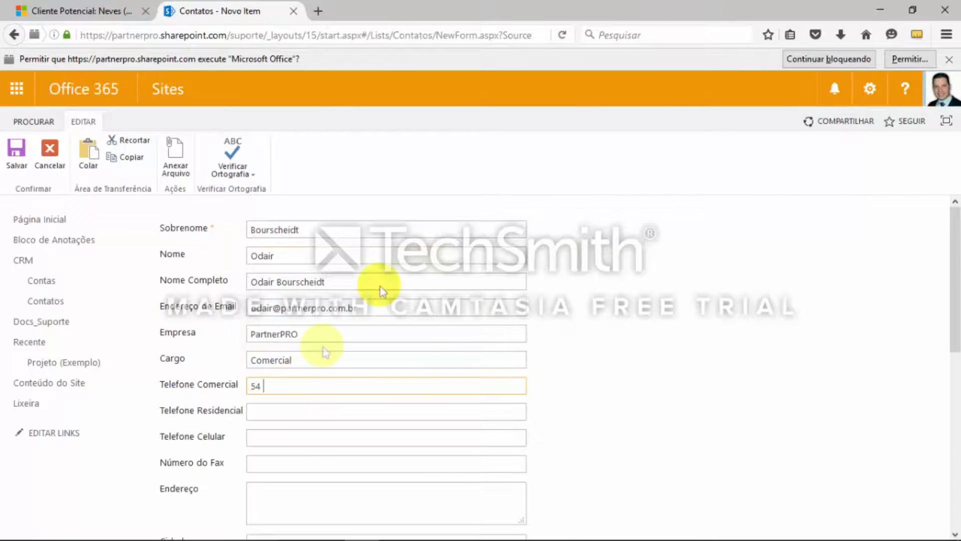
Look up PartnerPRO's contact phone on partnerpro.com.br and copy it into the new contact's Telefone Comercial
{"action": "left_click", "coordinate": [318, 11]}
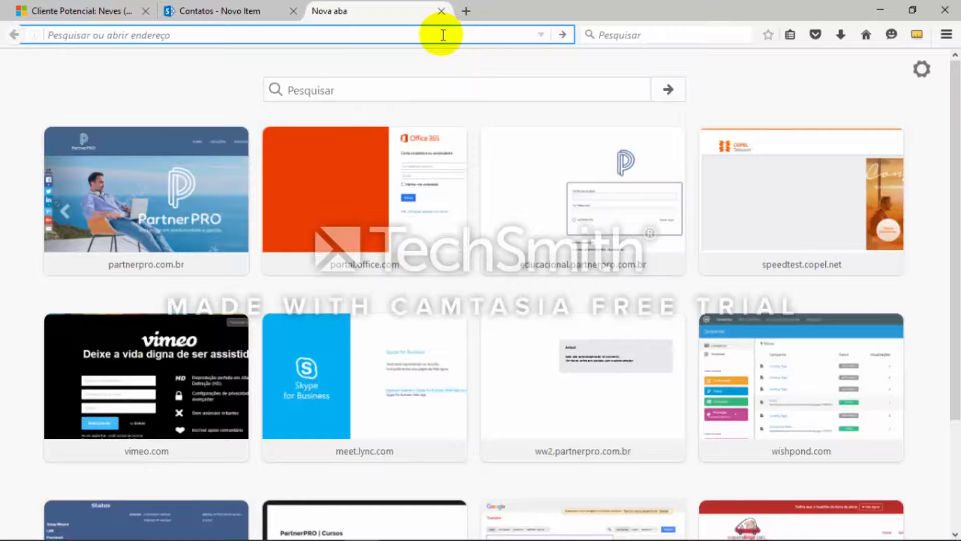
{"action": "type", "text": "partnerpro.com.br/"}
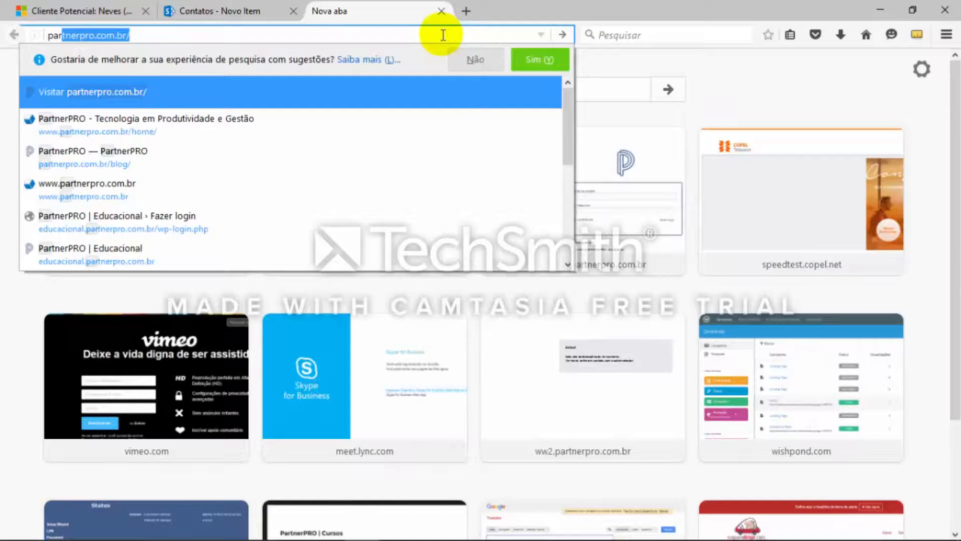
{"action": "key", "text": "Return"}
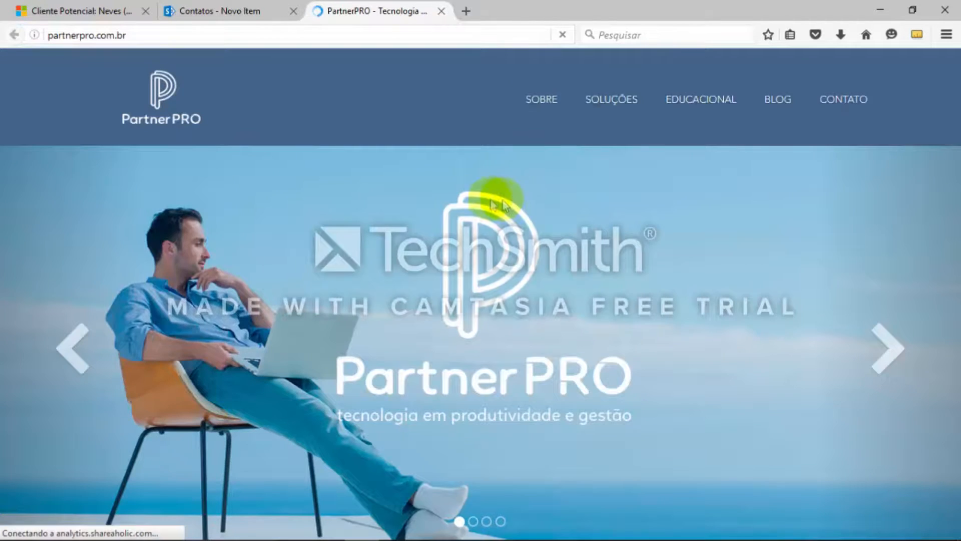
{"action": "left_click", "coordinate": [852, 111]}
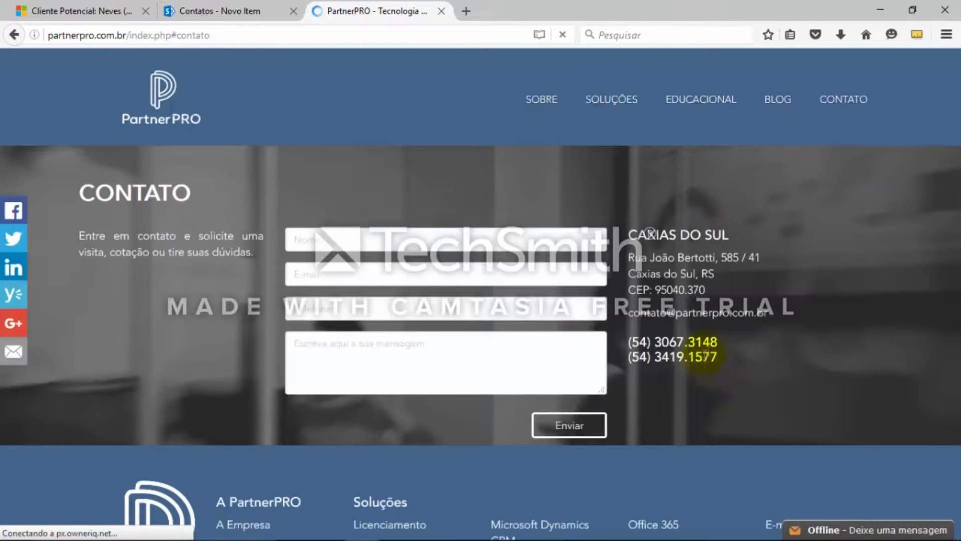
{"action": "left_click_drag", "start_coordinate": [717, 341], "coordinate": [630, 342]}
{"action": "key", "text": "ctrl+c"}
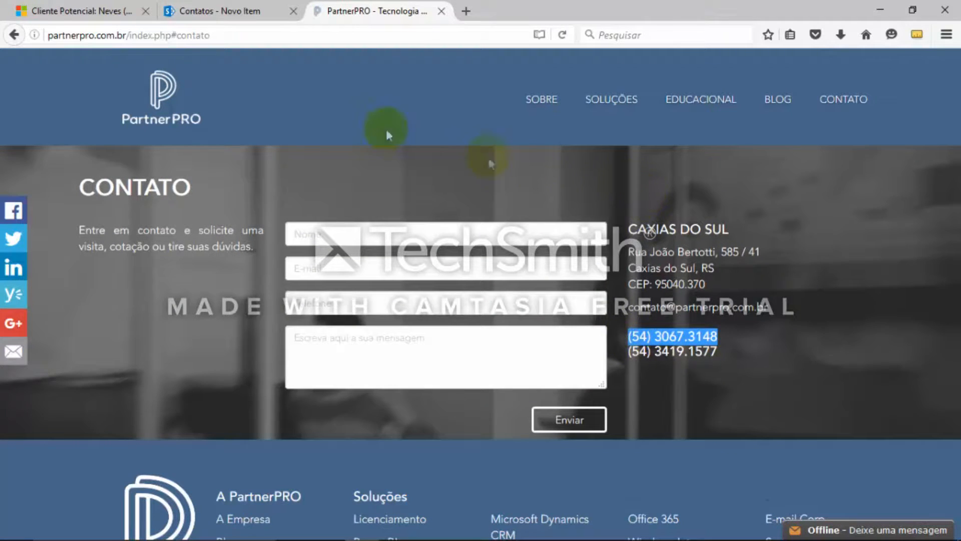
{"action": "left_click", "coordinate": [236, 11]}
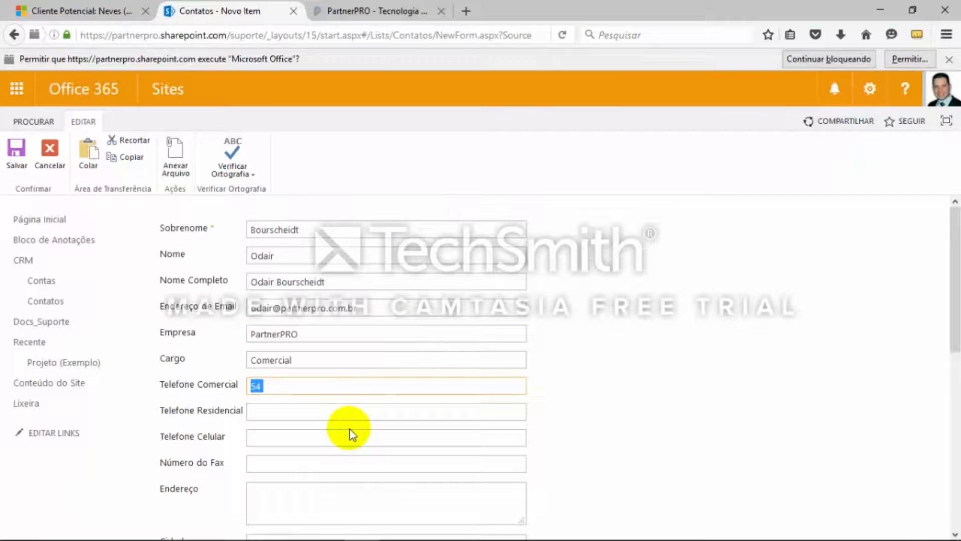
{"action": "key", "text": "ctrl+v"}
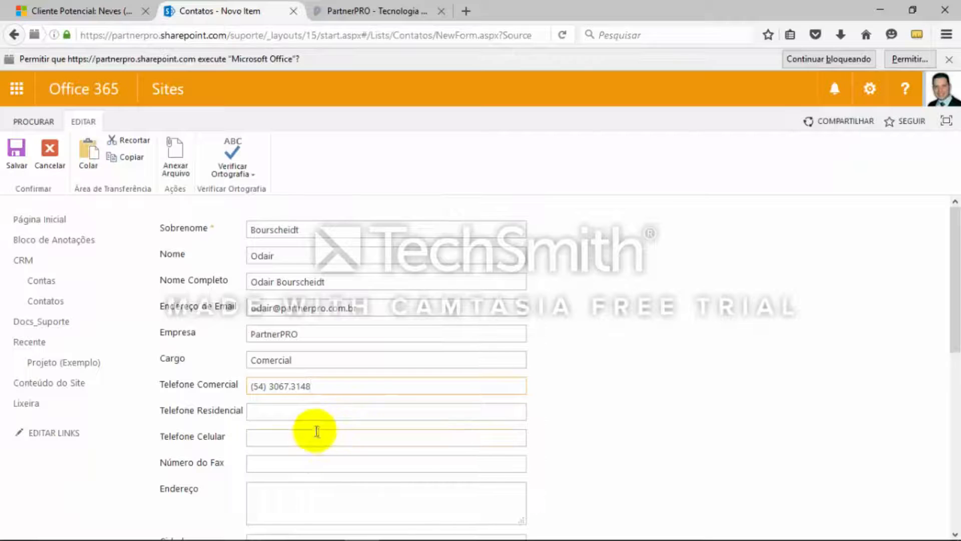
Fill in the contact's mobile phone, set the city to Caxias do Sul and the state to RS
{"action": "left_click", "coordinate": [288, 435]}
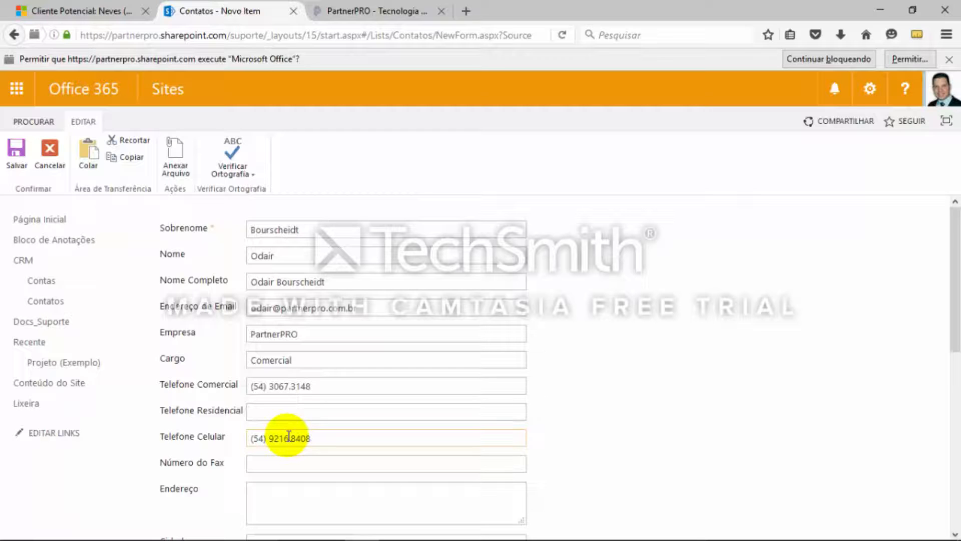
{"action": "key", "text": "Tab"}
{"action": "scroll", "coordinate": [600, 458], "scroll_direction": "down", "scroll_amount": 3}
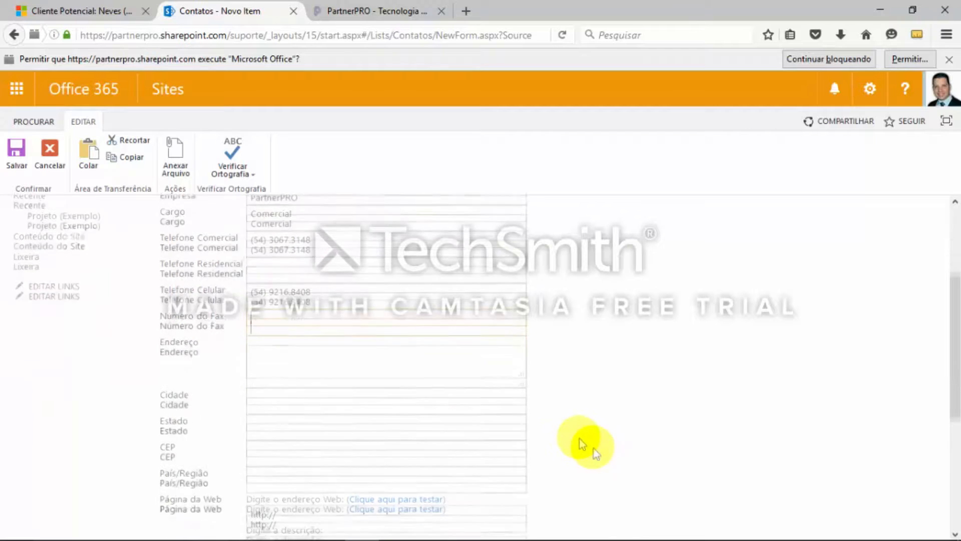
{"action": "left_click", "coordinate": [293, 392]}
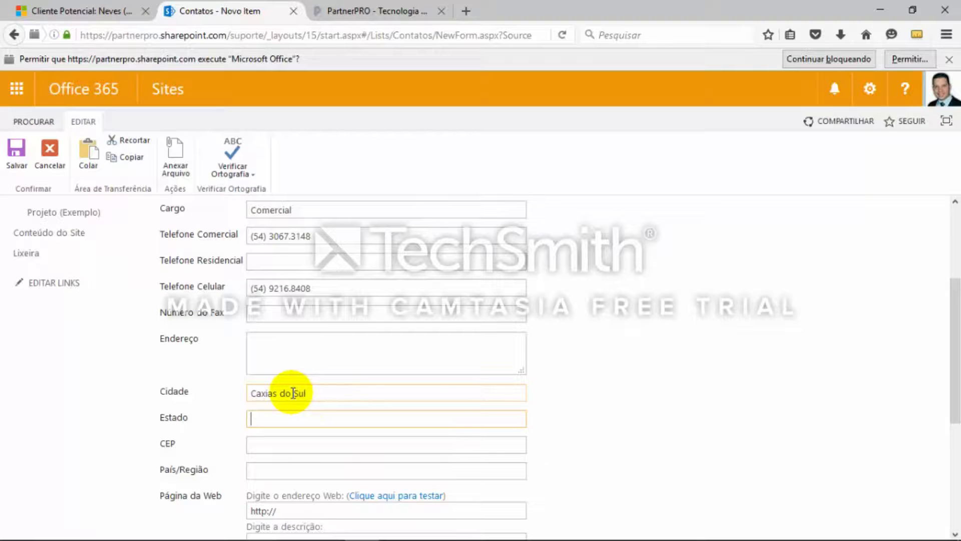
{"action": "type", "text": "RS"}
{"action": "key", "text": "Tab"}
Review the remaining fields of the contact form and save the new contact
{"action": "scroll", "coordinate": [471, 435], "scroll_direction": "down", "scroll_amount": 2}
{"action": "scroll", "coordinate": [300, 451], "scroll_direction": "down", "scroll_amount": 4}
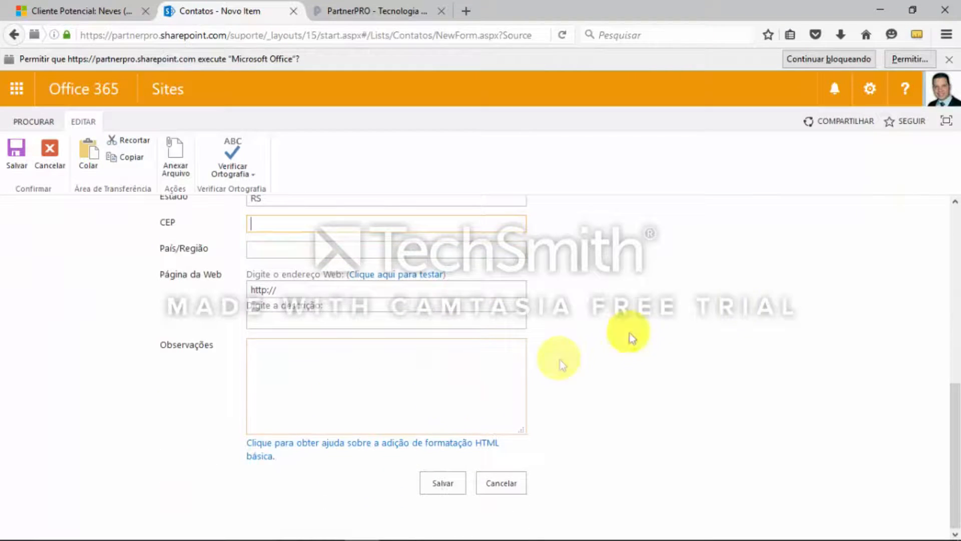
{"action": "scroll", "coordinate": [300, 381], "scroll_direction": "up", "scroll_amount": 1}
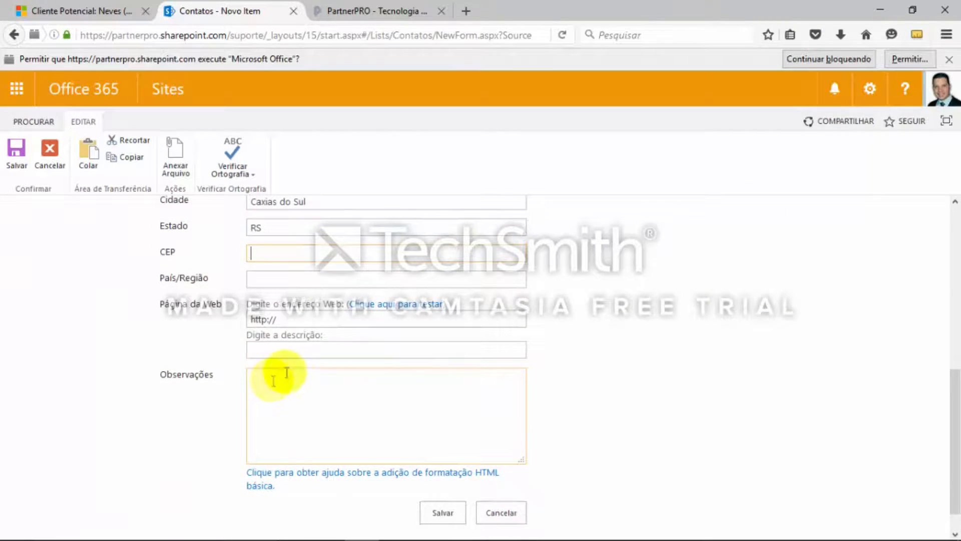
{"action": "scroll", "coordinate": [303, 412], "scroll_direction": "up", "scroll_amount": 2}
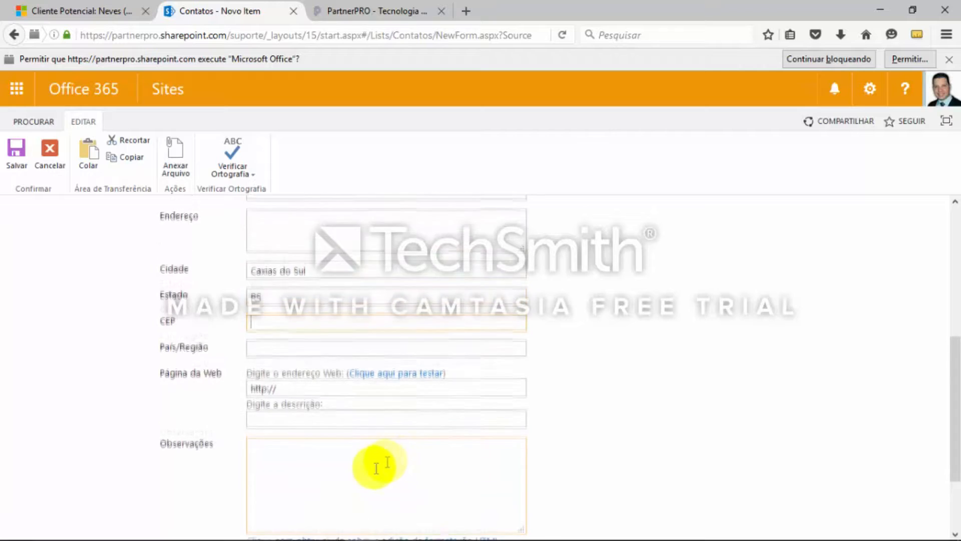
{"action": "scroll", "coordinate": [330, 441], "scroll_direction": "down", "scroll_amount": 2}
{"action": "scroll", "coordinate": [471, 398], "scroll_direction": "up", "scroll_amount": 2}
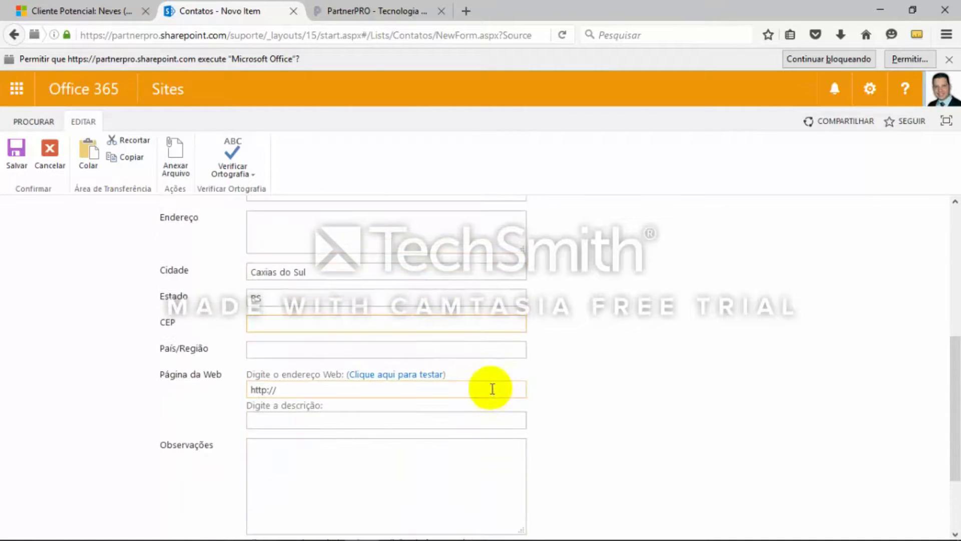
{"action": "scroll", "coordinate": [492, 389], "scroll_direction": "down", "scroll_amount": 3}
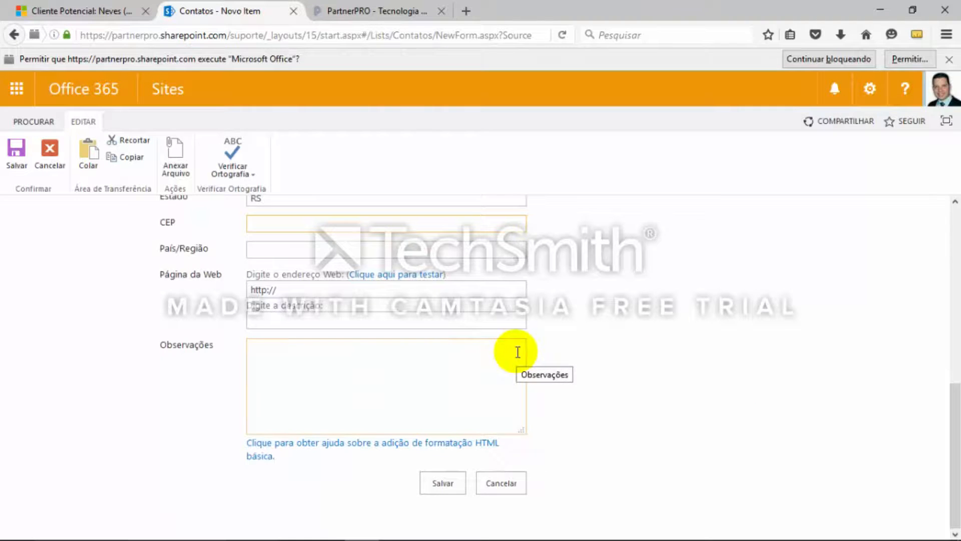
{"action": "scroll", "coordinate": [660, 332], "scroll_direction": "up", "scroll_amount": 10}
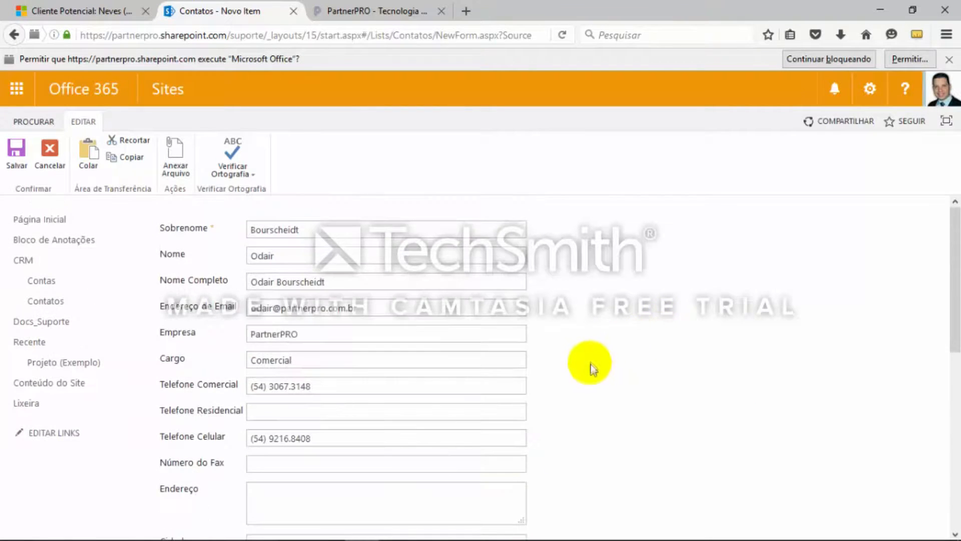
{"action": "scroll", "coordinate": [591, 363], "scroll_direction": "down", "scroll_amount": 10}
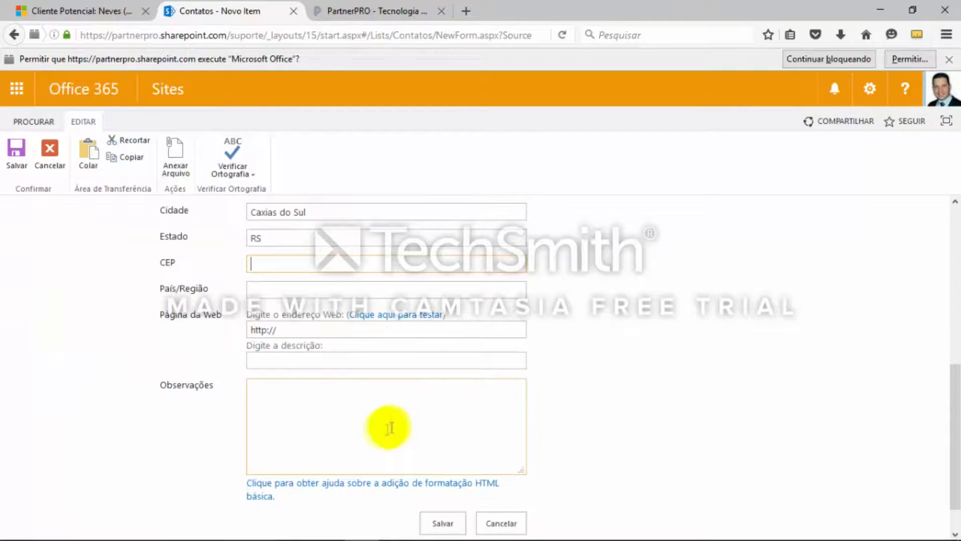
{"action": "scroll", "coordinate": [350, 430], "scroll_direction": "down", "scroll_amount": 1}
{"action": "left_click", "coordinate": [443, 483]}
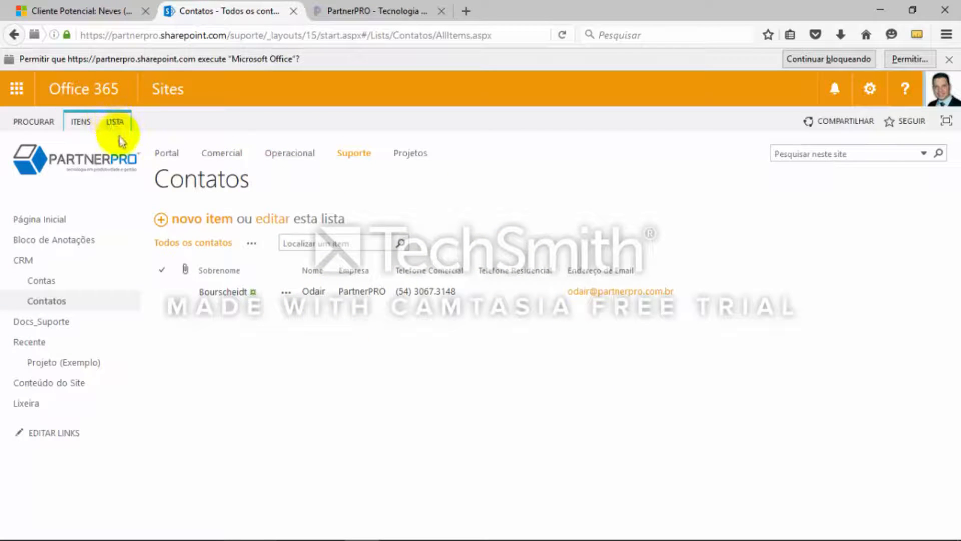
Add a Lista Personalizada app to the Suporte site and name it Oportunidades
{"action": "left_click", "coordinate": [869, 90]}
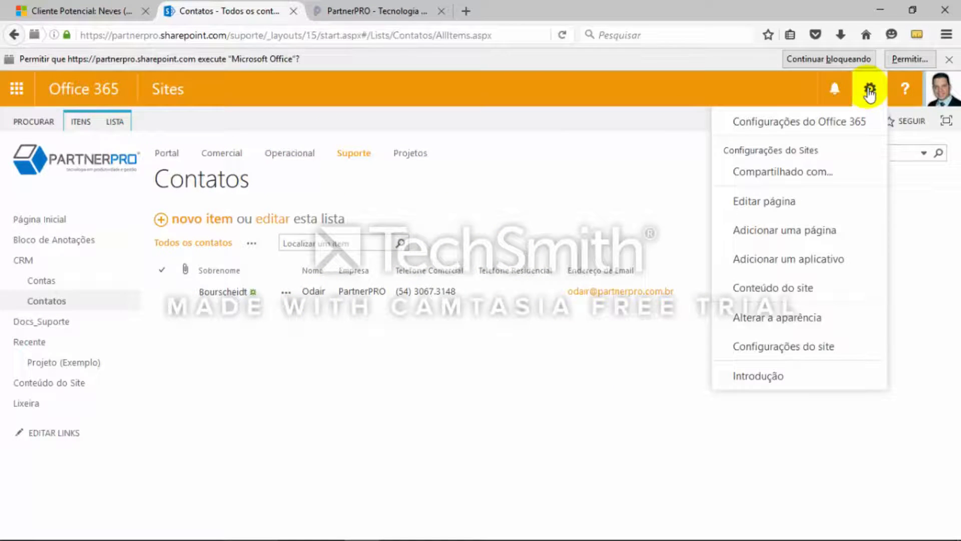
{"action": "left_click", "coordinate": [793, 259]}
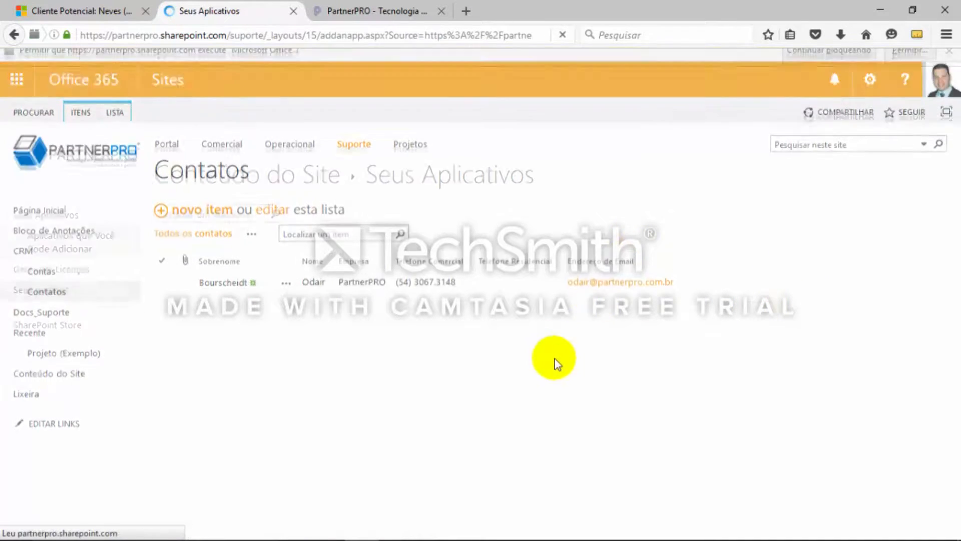
{"action": "scroll", "coordinate": [646, 289], "scroll_direction": "down", "scroll_amount": 2}
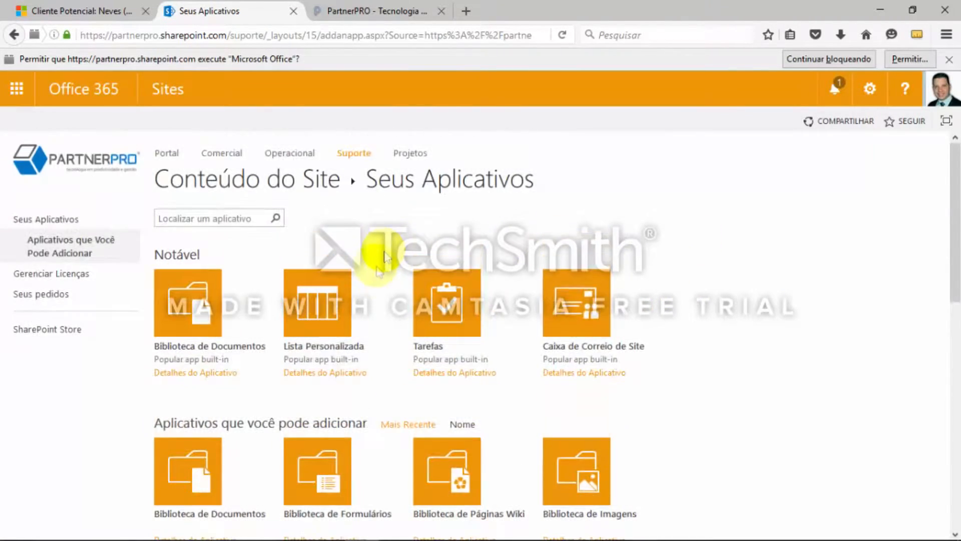
{"action": "scroll", "coordinate": [388, 291], "scroll_direction": "down", "scroll_amount": 3}
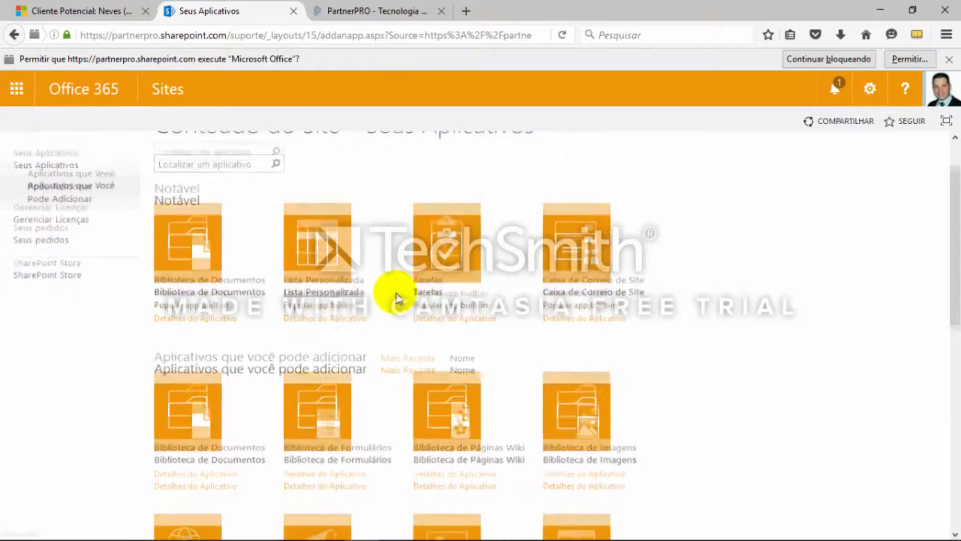
{"action": "scroll", "coordinate": [396, 290], "scroll_direction": "up", "scroll_amount": 1}
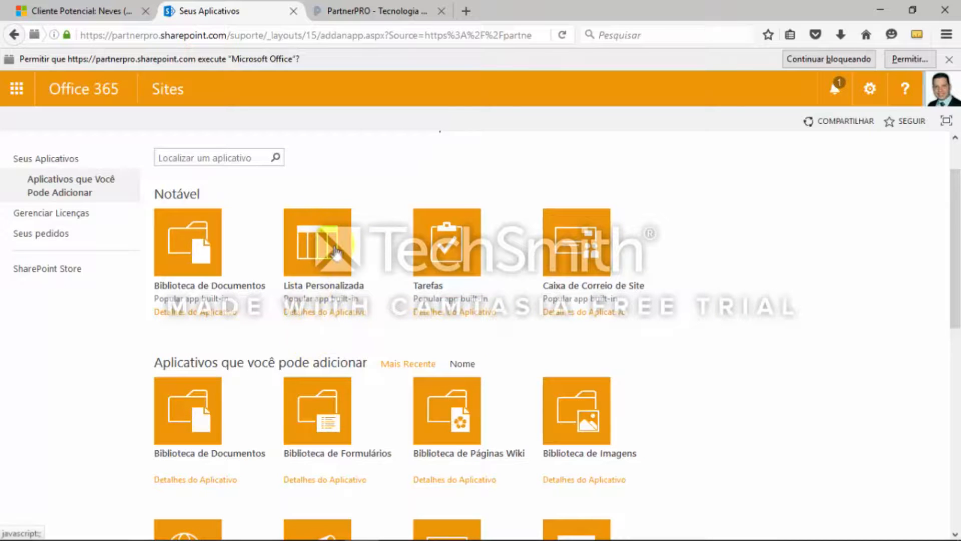
{"action": "left_click", "coordinate": [324, 257]}
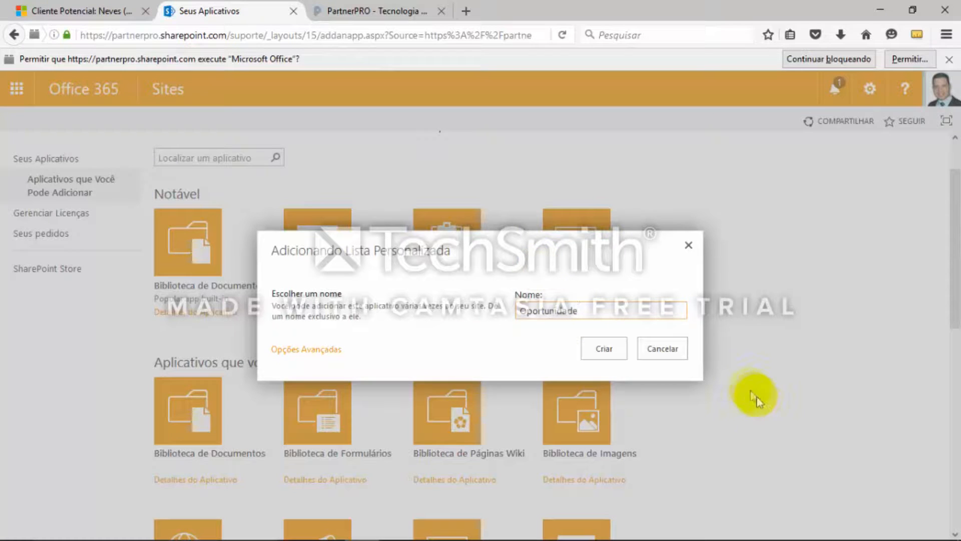
{"action": "left_click", "coordinate": [605, 349]}
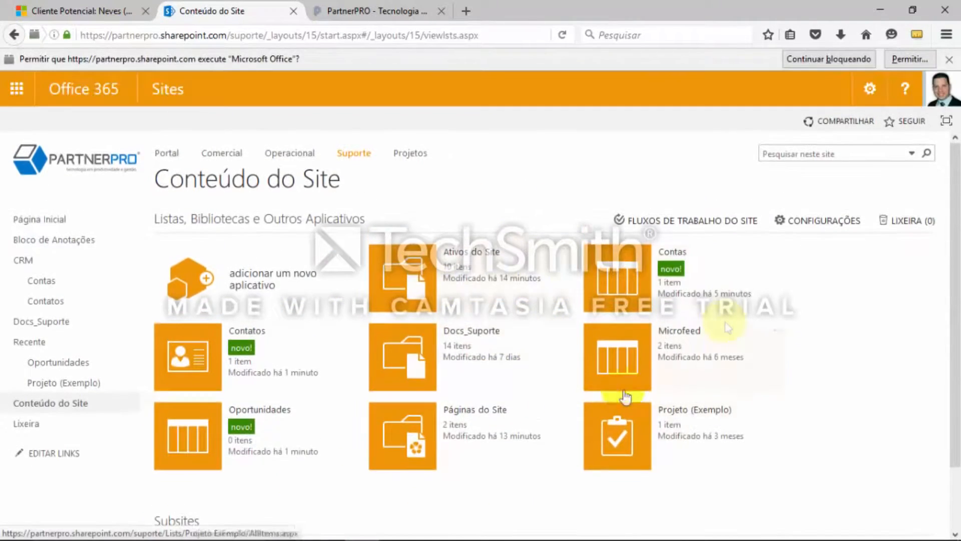
In the Oportunidades list settings, rename the Título column to Tópico and save the column
{"action": "left_click", "coordinate": [273, 410]}
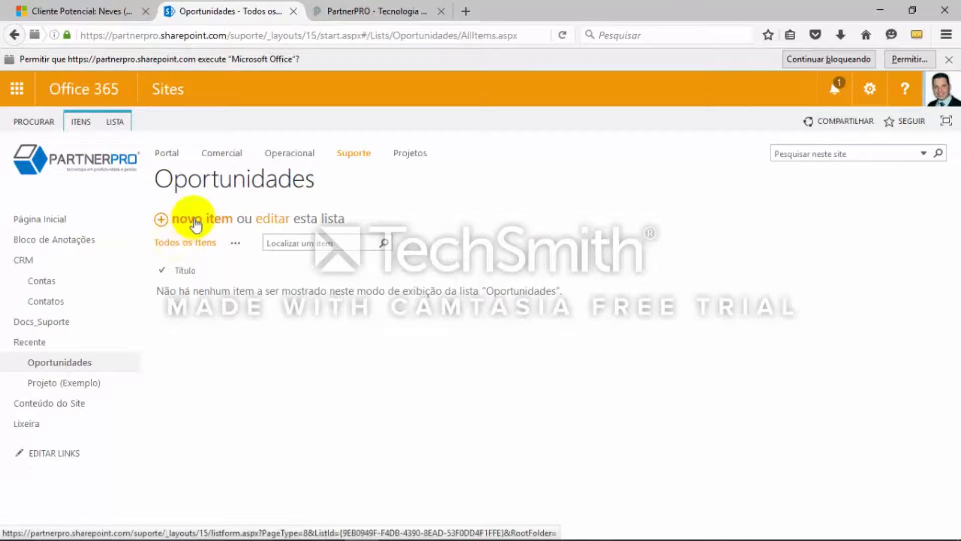
{"action": "left_click", "coordinate": [122, 122]}
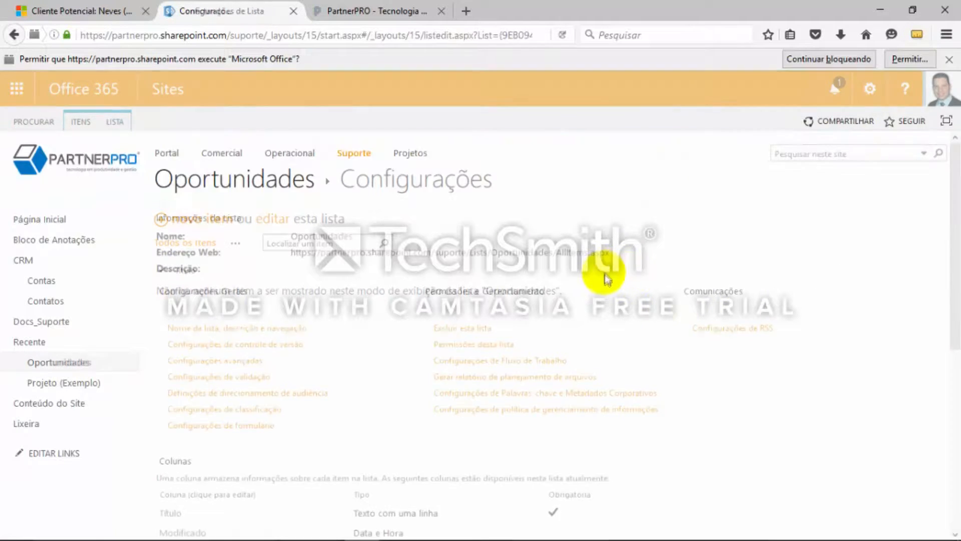
{"action": "key", "text": "alt+Tab"}
{"action": "scroll", "coordinate": [398, 337], "scroll_direction": "down", "scroll_amount": 5}
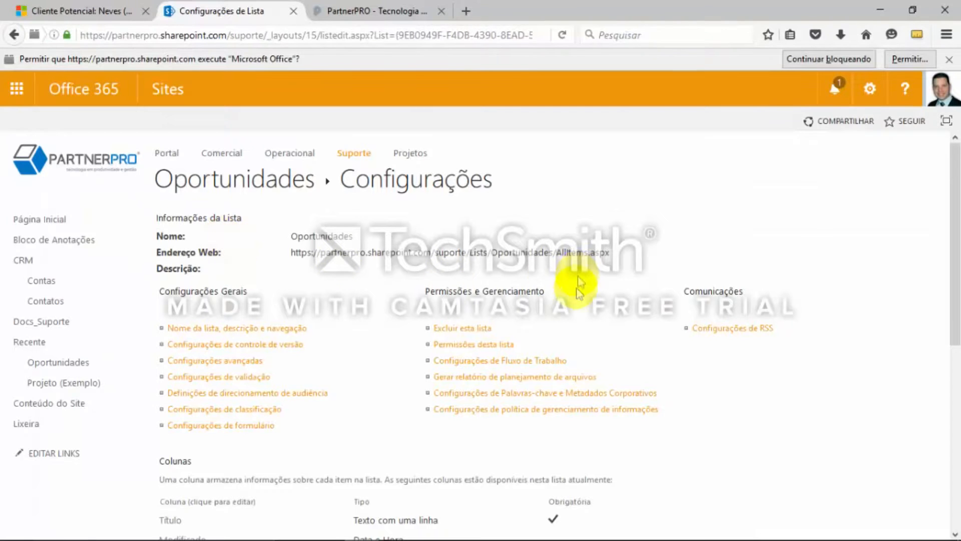
{"action": "scroll", "coordinate": [457, 392], "scroll_direction": "down", "scroll_amount": 1}
{"action": "scroll", "coordinate": [356, 363], "scroll_direction": "down", "scroll_amount": 1}
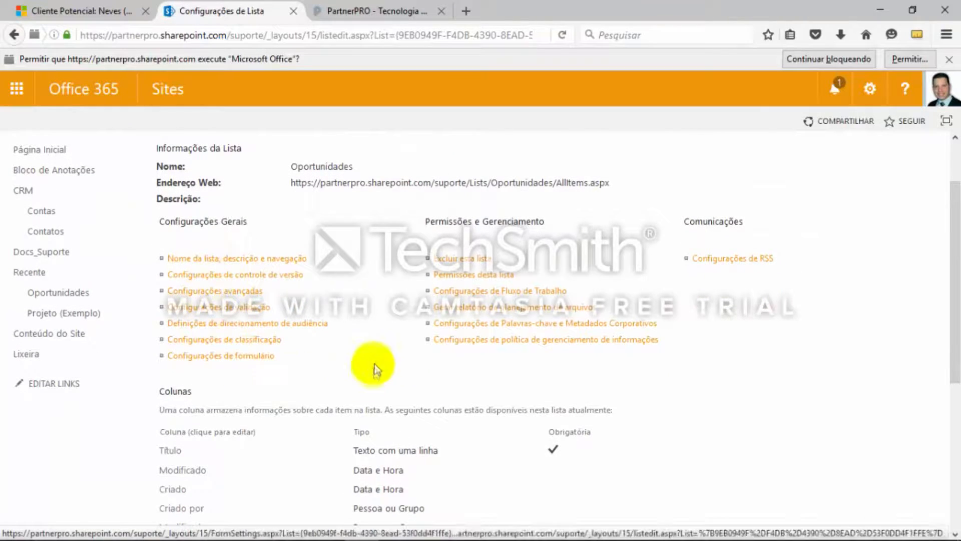
{"action": "scroll", "coordinate": [373, 358], "scroll_direction": "down", "scroll_amount": 1}
{"action": "left_click", "coordinate": [170, 381]}
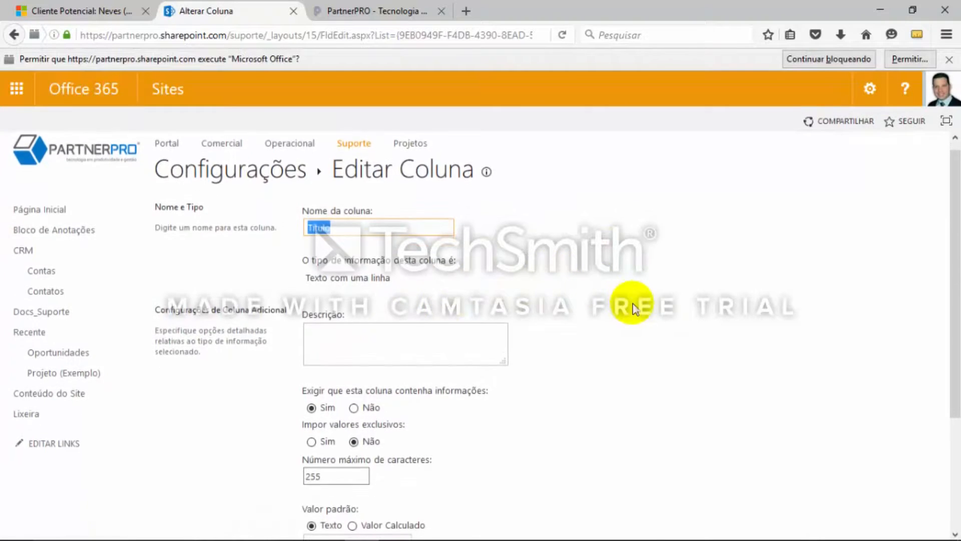
{"action": "key", "text": "alt+Tab"}
{"action": "key", "text": "alt+Tab"}
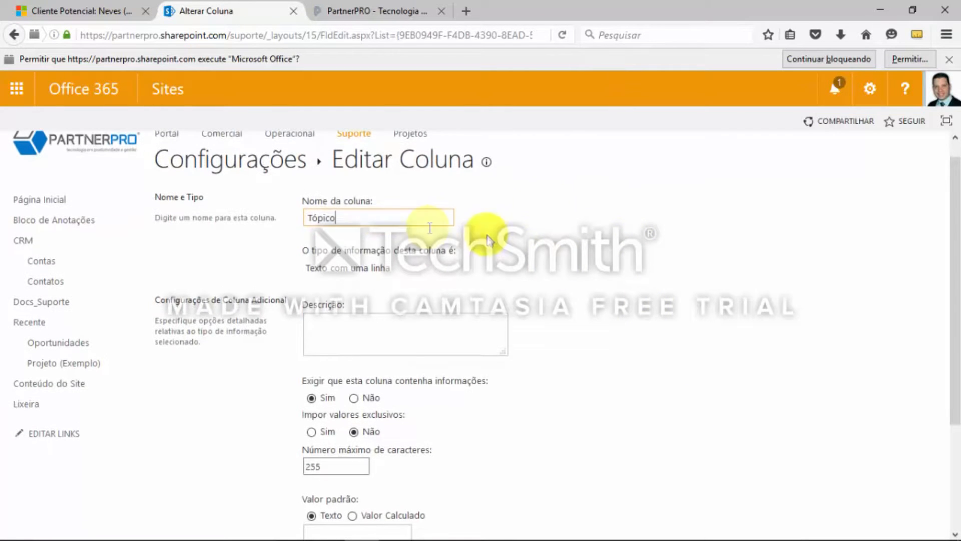
{"action": "scroll", "coordinate": [698, 303], "scroll_direction": "down", "scroll_amount": 3}
{"action": "scroll", "coordinate": [701, 310], "scroll_direction": "down", "scroll_amount": 2}
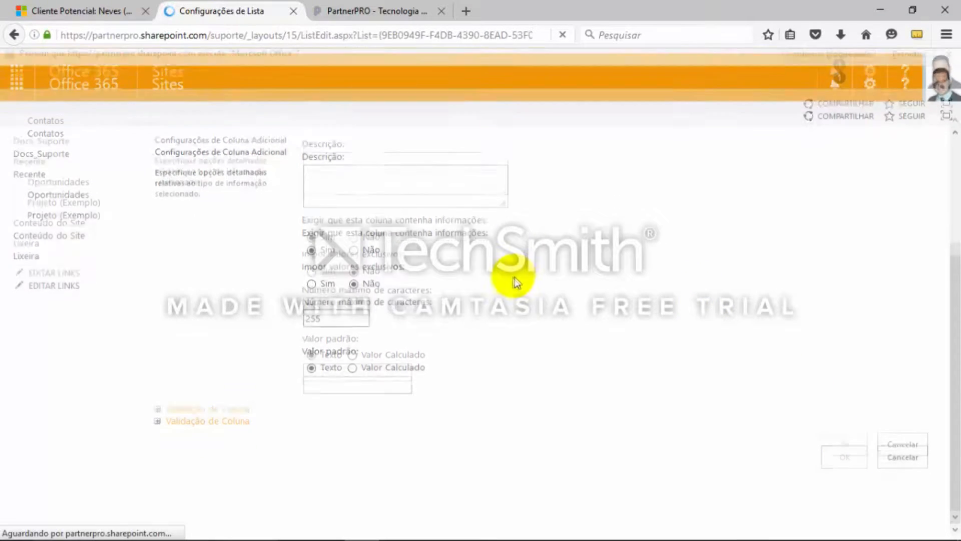
Check the Oportunidades field plan in the OneNote notes and begin a new list column named Contato of type Consulta
{"action": "scroll", "coordinate": [551, 336], "scroll_direction": "down", "scroll_amount": 5}
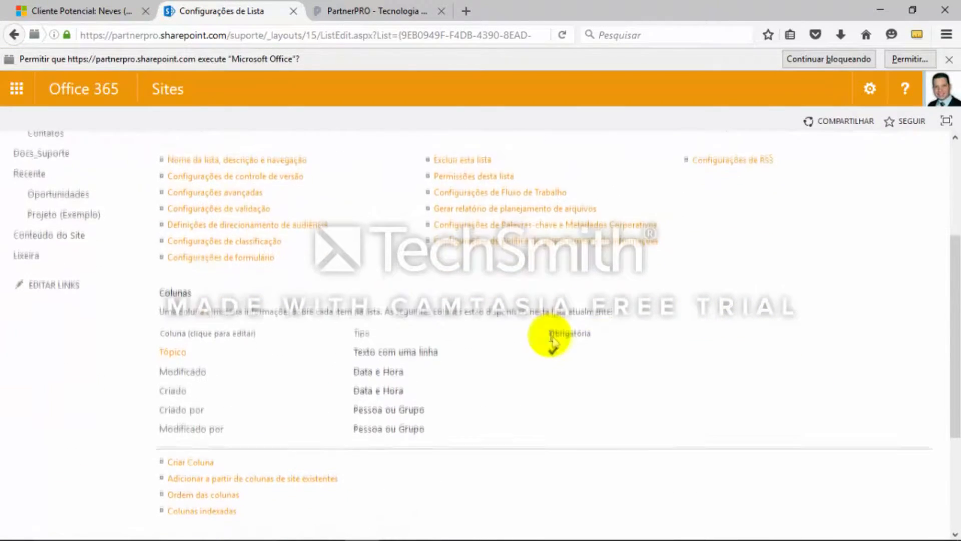
{"action": "scroll", "coordinate": [323, 300], "scroll_direction": "down", "scroll_amount": 3}
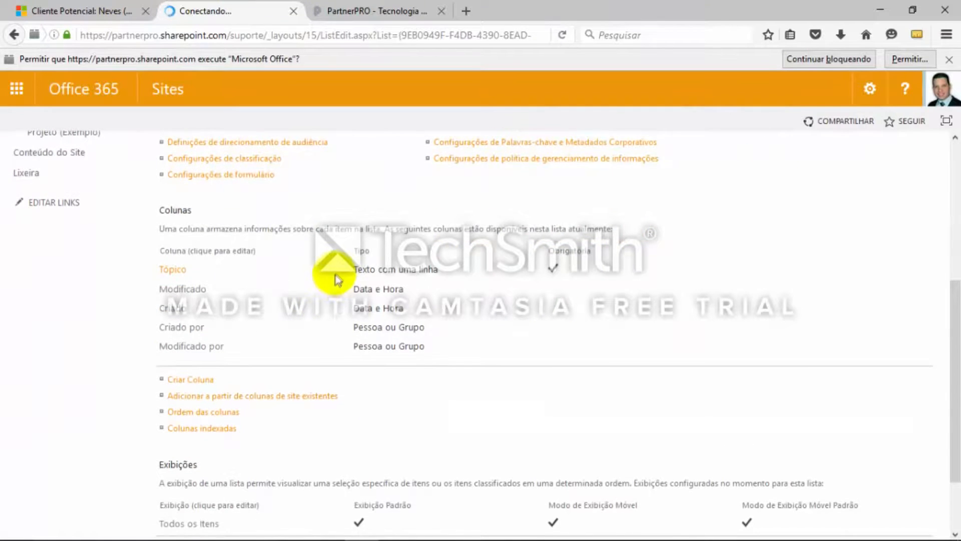
{"action": "key", "text": "alt+Tab"}
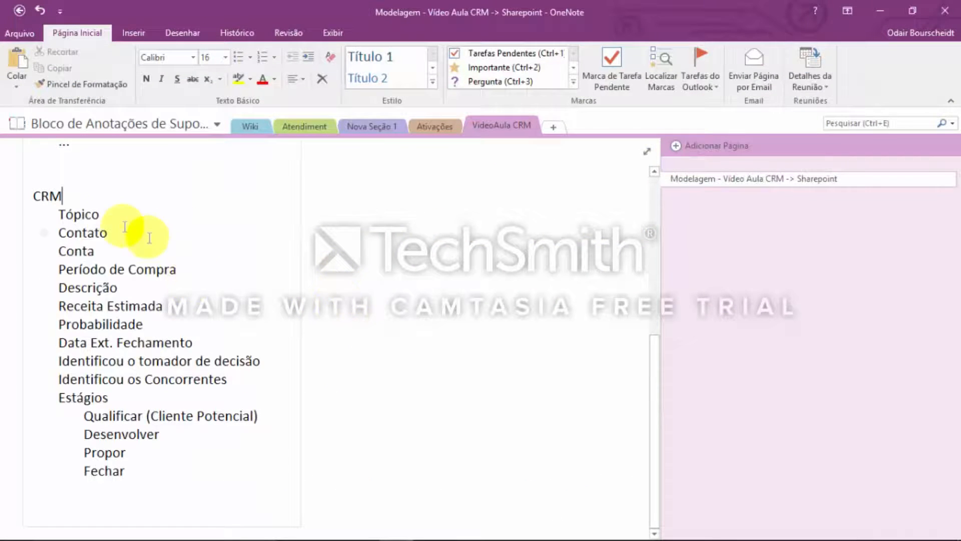
{"action": "key", "text": "alt+Tab"}
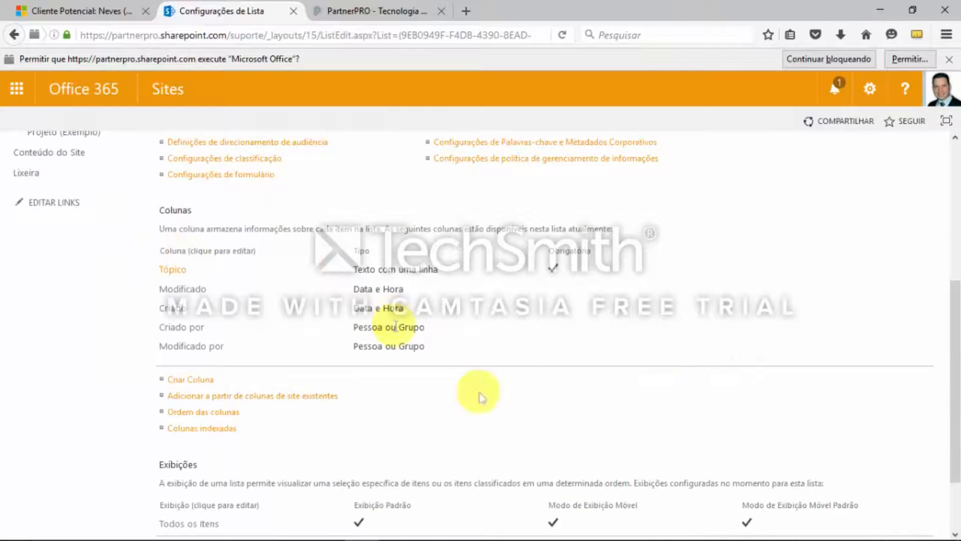
{"action": "scroll", "coordinate": [596, 304], "scroll_direction": "down", "scroll_amount": 1}
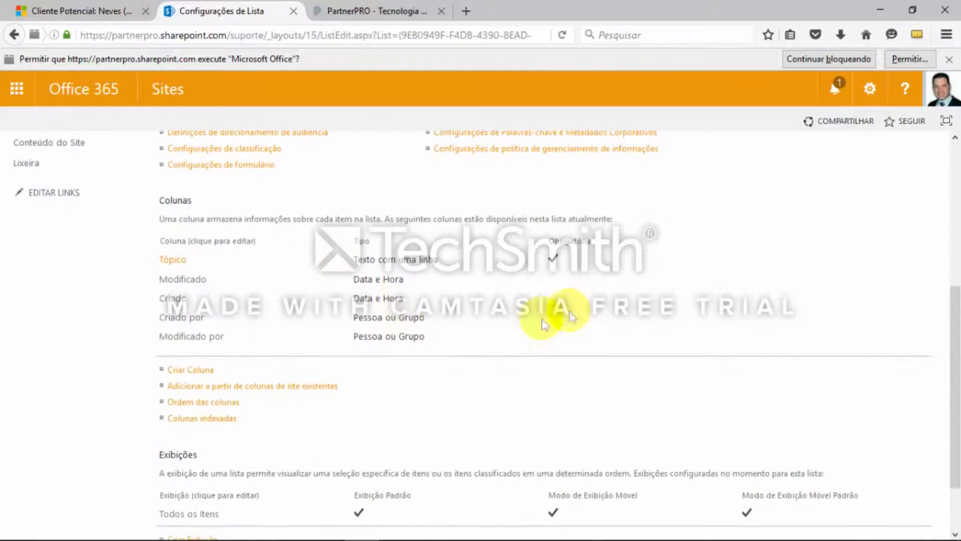
{"action": "left_click", "coordinate": [193, 372]}
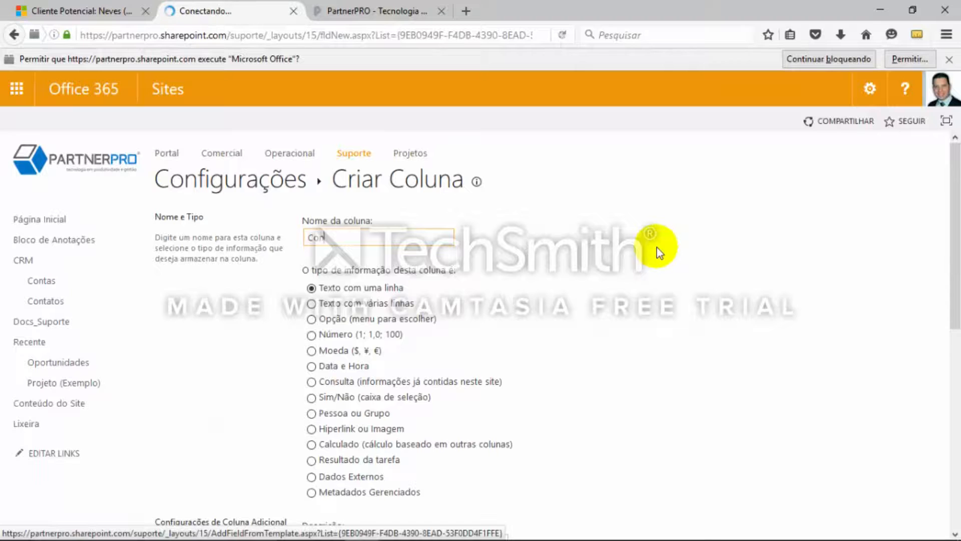
{"action": "type", "text": "Contato"}
{"action": "scroll", "coordinate": [656, 261], "scroll_direction": "down", "scroll_amount": 1}
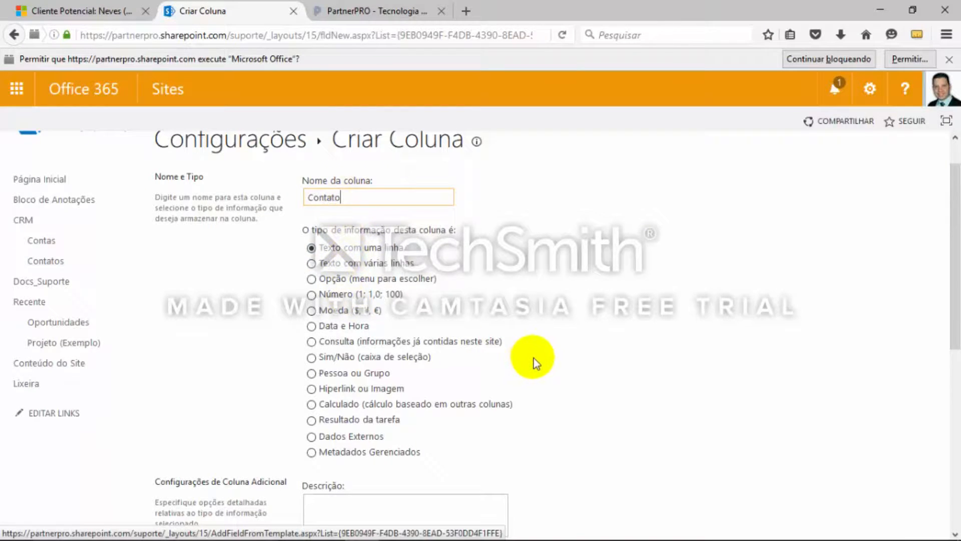
{"action": "scroll", "coordinate": [533, 359], "scroll_direction": "down", "scroll_amount": 1}
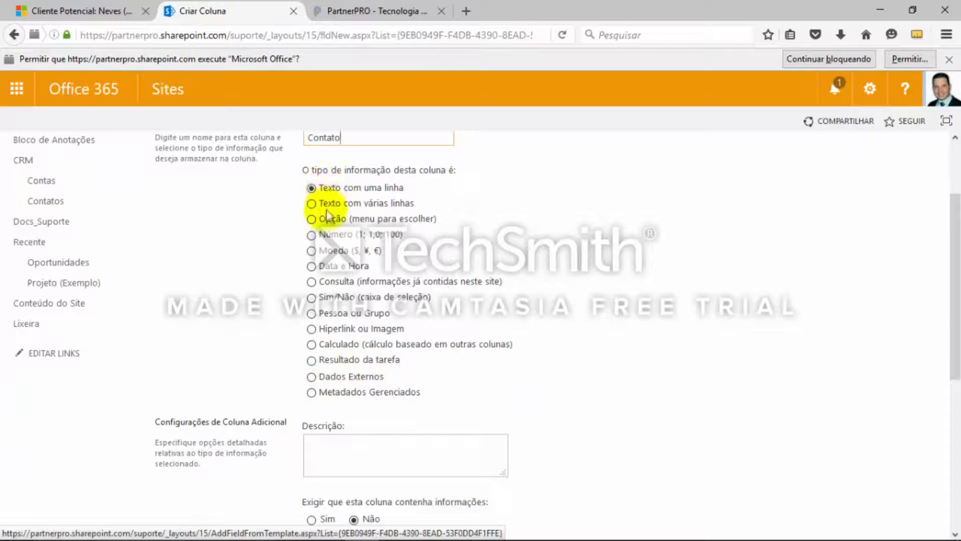
{"action": "left_click", "coordinate": [313, 282]}
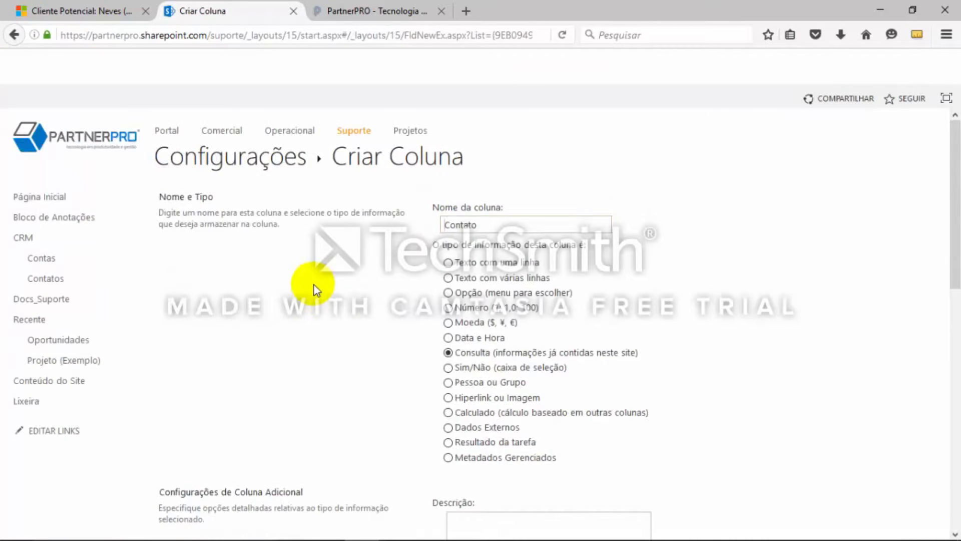
Set the Contato lookup column to get its information from the Contatos list, using the Nome Completo column
{"action": "scroll", "coordinate": [672, 315], "scroll_direction": "down", "scroll_amount": 5}
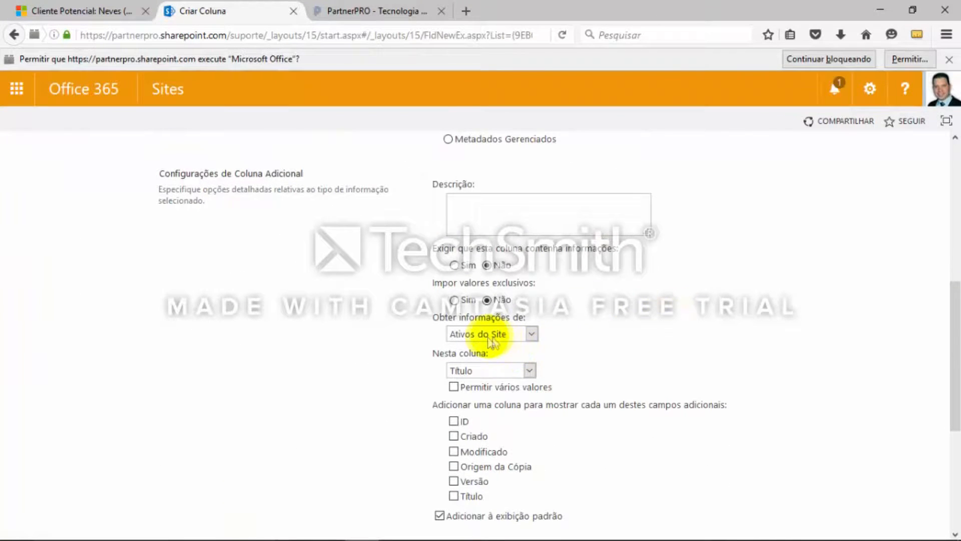
{"action": "left_click", "coordinate": [535, 335]}
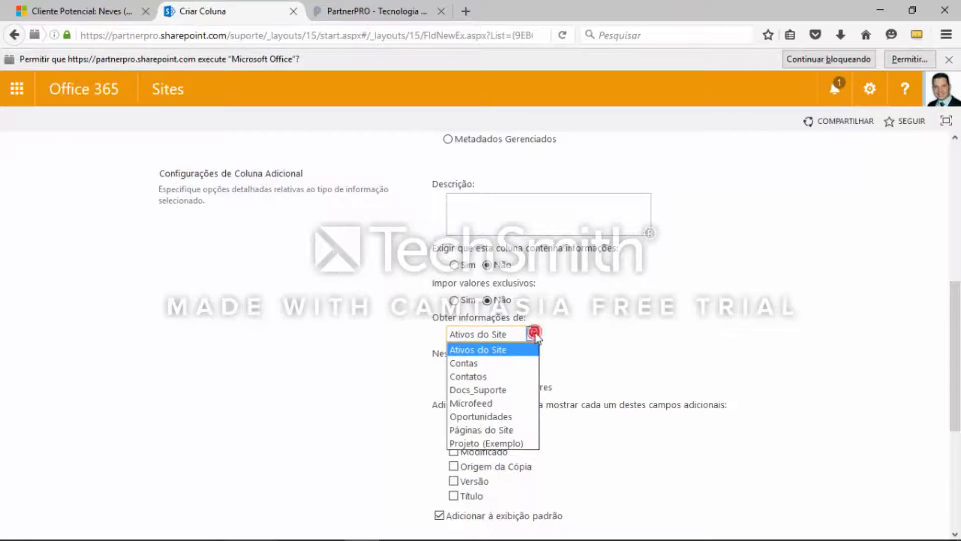
{"action": "left_click", "coordinate": [510, 376]}
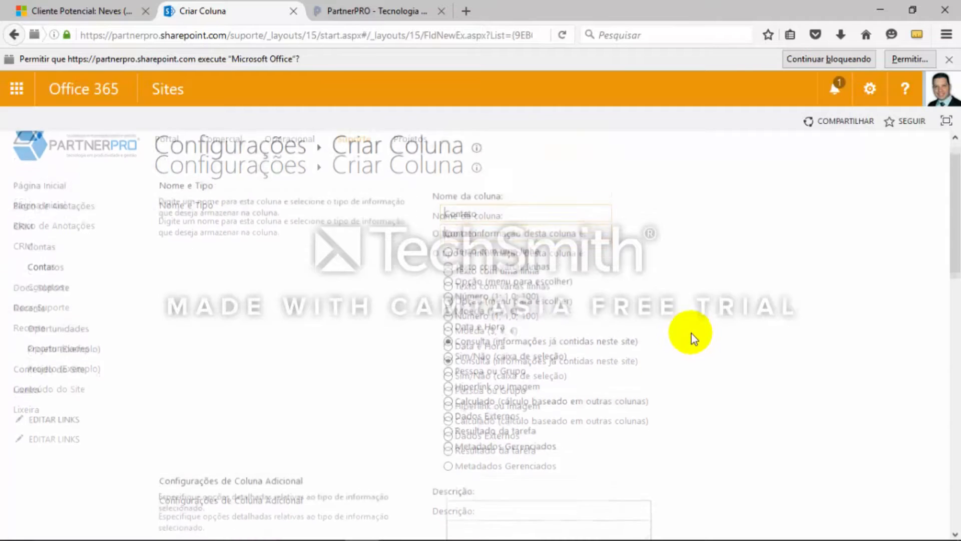
{"action": "scroll", "coordinate": [690, 342], "scroll_direction": "down", "scroll_amount": 5}
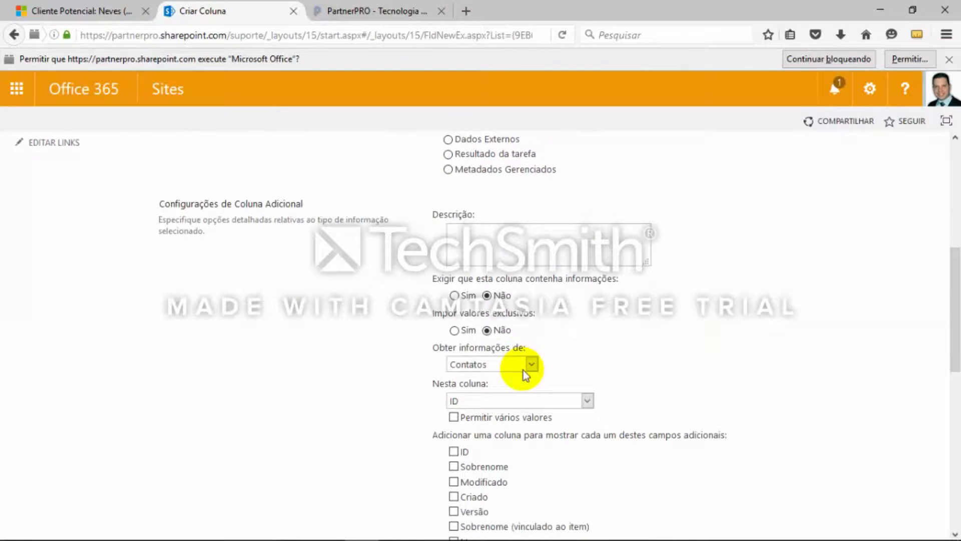
{"action": "left_click", "coordinate": [587, 402]}
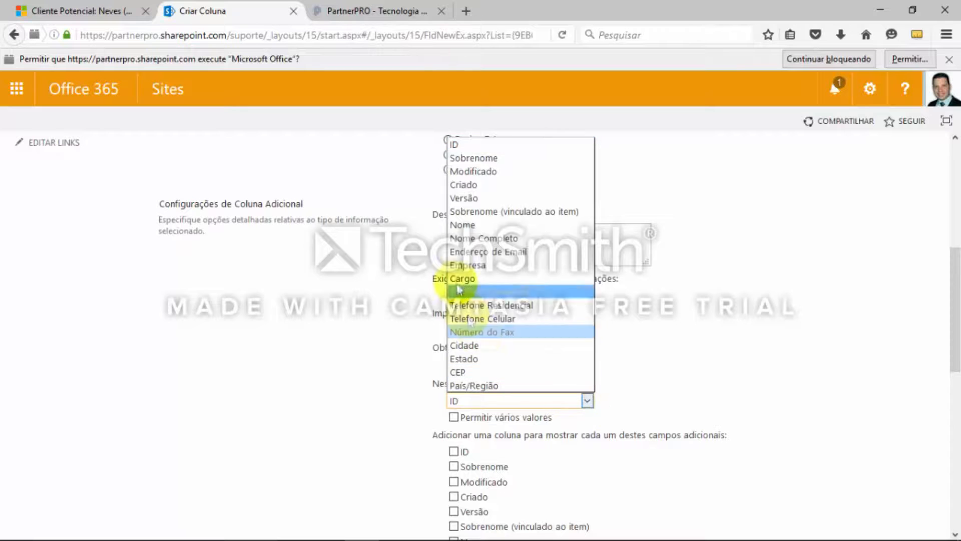
{"action": "left_click", "coordinate": [523, 239]}
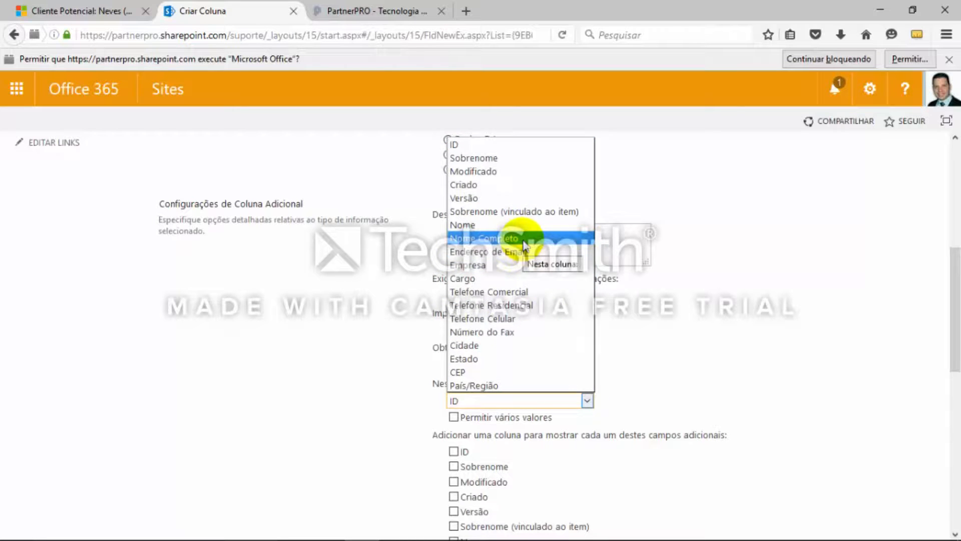
{"action": "left_click", "coordinate": [523, 239]}
Review the additional fields and relationship options, leaving them unselected, and save the Contato column
{"action": "scroll", "coordinate": [765, 331], "scroll_direction": "down", "scroll_amount": 3}
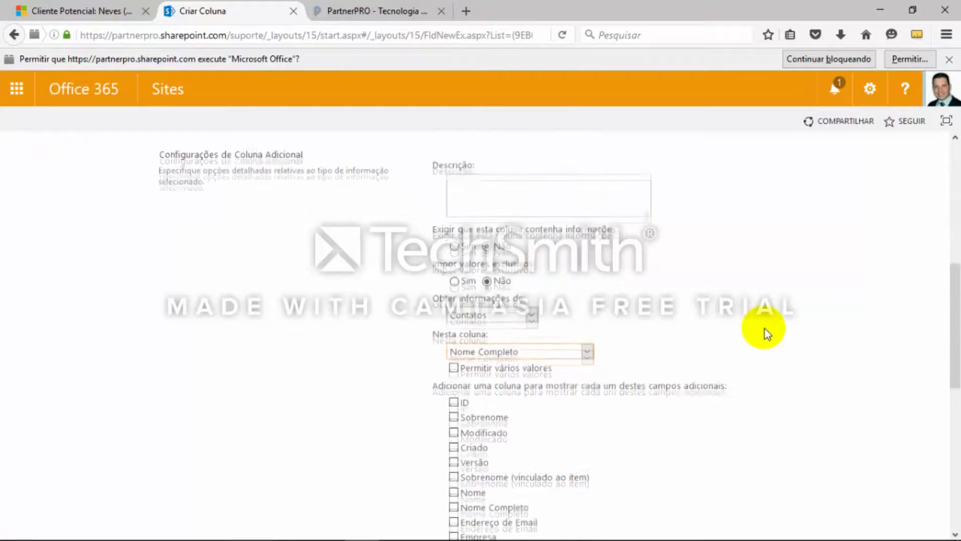
{"action": "scroll", "coordinate": [721, 311], "scroll_direction": "down", "scroll_amount": 1}
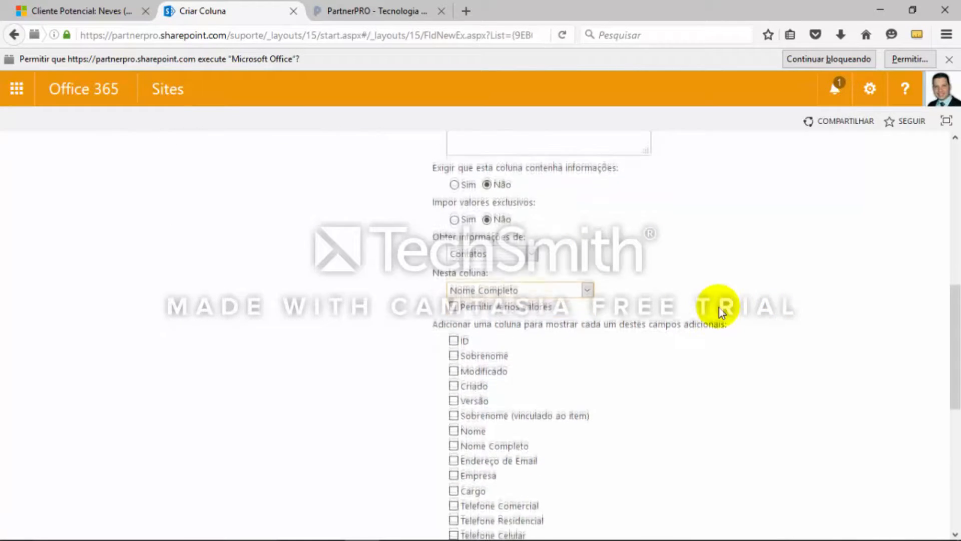
{"action": "scroll", "coordinate": [721, 312], "scroll_direction": "down", "scroll_amount": 2}
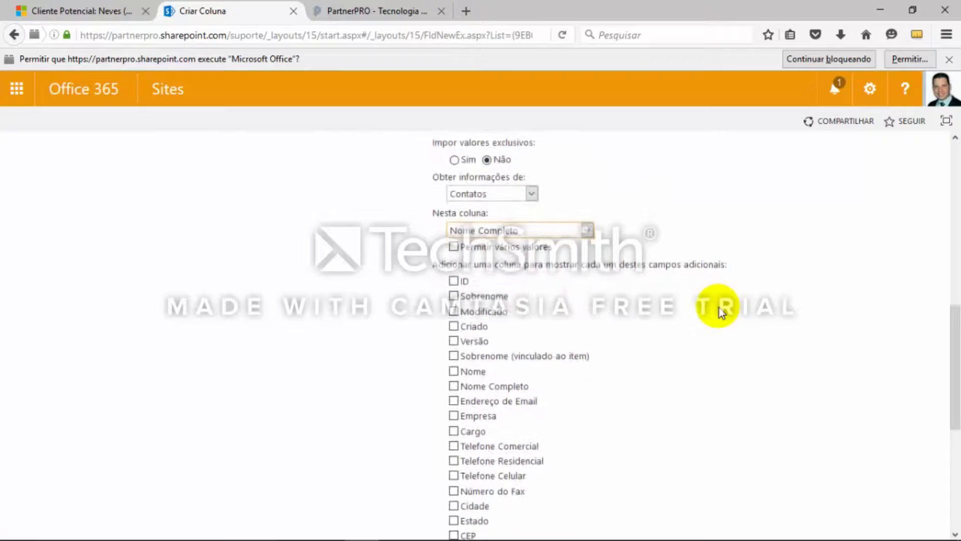
{"action": "scroll", "coordinate": [721, 311], "scroll_direction": "down", "scroll_amount": 1}
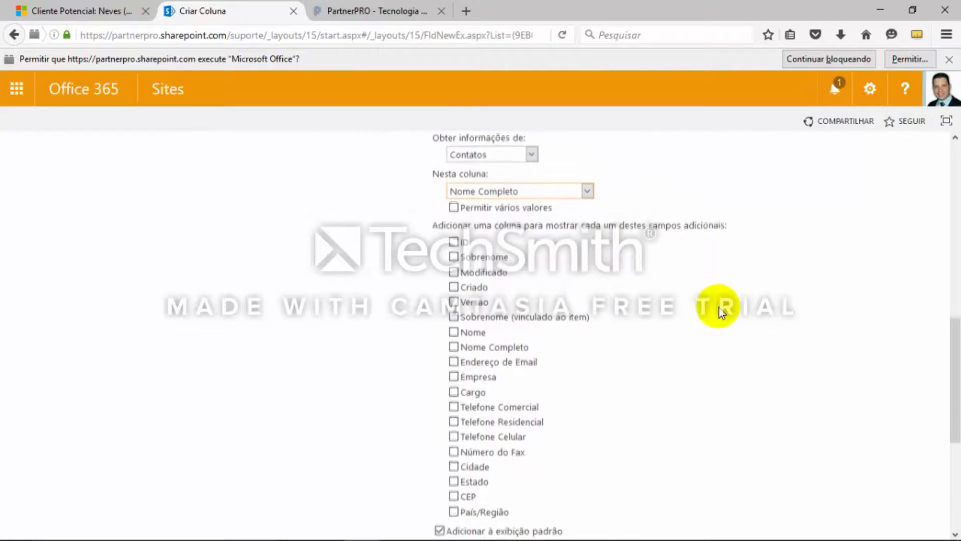
{"action": "scroll", "coordinate": [721, 311], "scroll_direction": "down", "scroll_amount": 2}
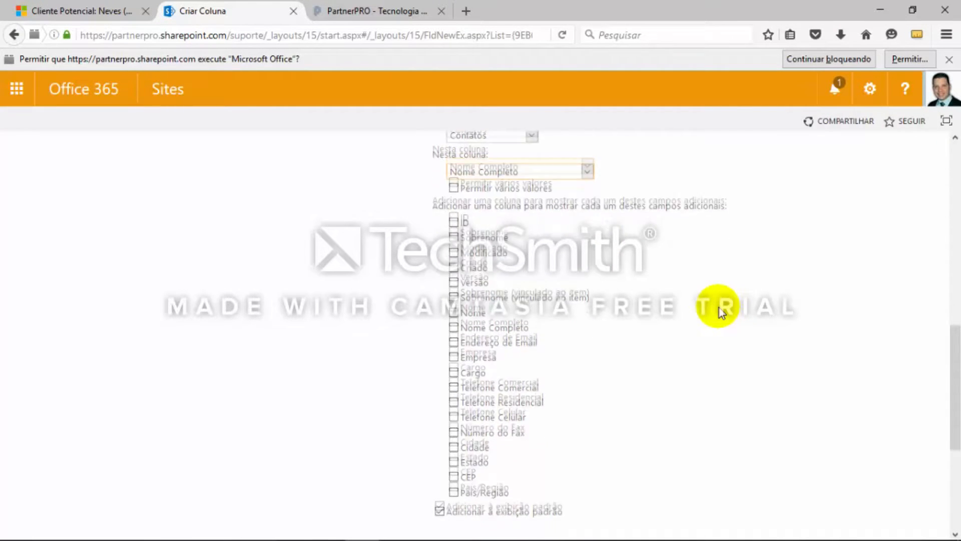
{"action": "scroll", "coordinate": [721, 311], "scroll_direction": "down", "scroll_amount": 4}
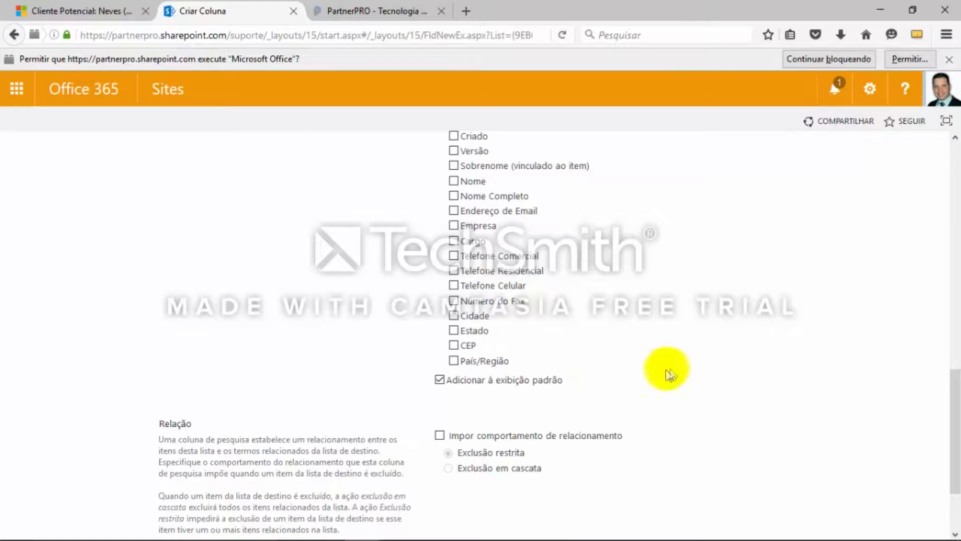
{"action": "scroll", "coordinate": [698, 370], "scroll_direction": "down", "scroll_amount": 1}
{"action": "scroll", "coordinate": [704, 372], "scroll_direction": "down", "scroll_amount": 4}
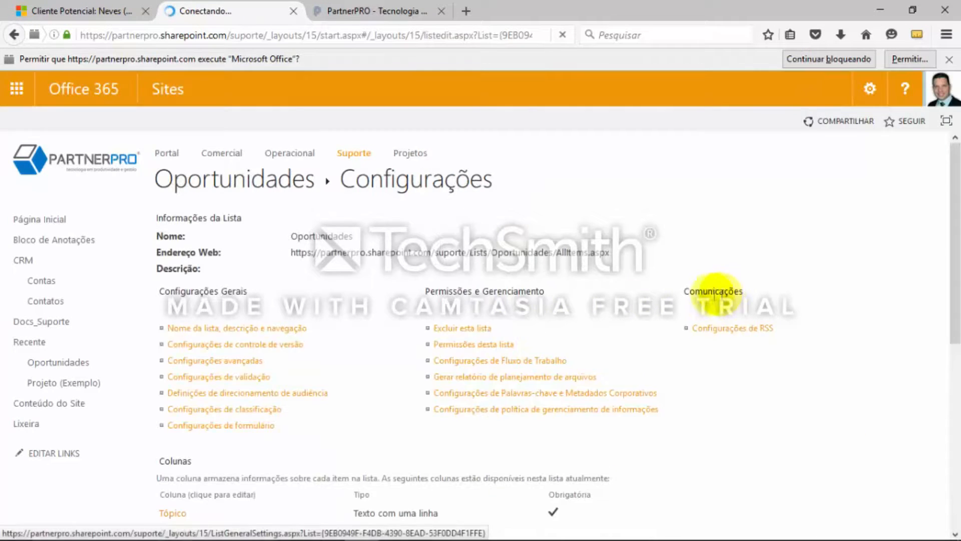
Check the next field in the OneNote notes and begin another Oportunidades column named Conta of type Consulta
{"action": "key", "text": "alt+Tab"}
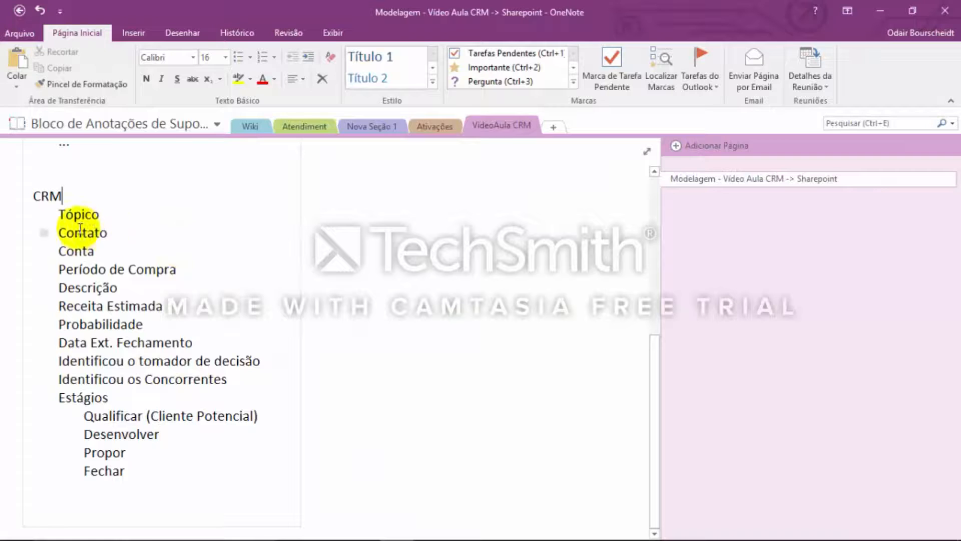
{"action": "key", "text": "alt+Tab"}
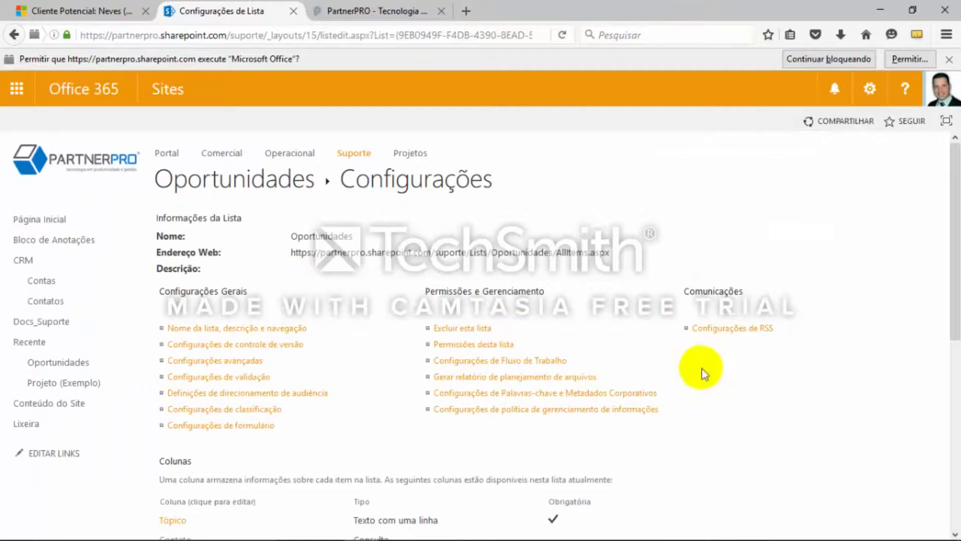
{"action": "scroll", "coordinate": [854, 421], "scroll_direction": "down", "scroll_amount": 3}
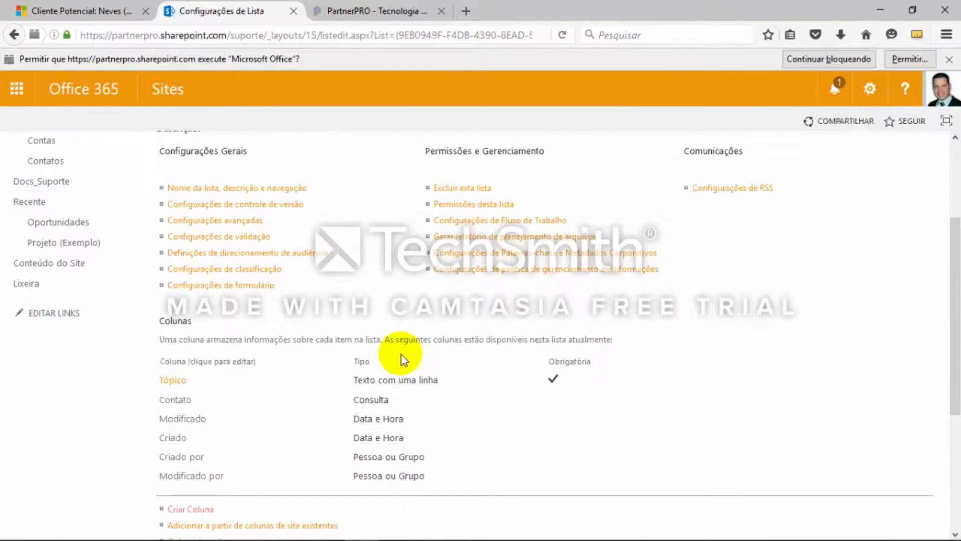
{"action": "scroll", "coordinate": [701, 420], "scroll_direction": "down", "scroll_amount": 3}
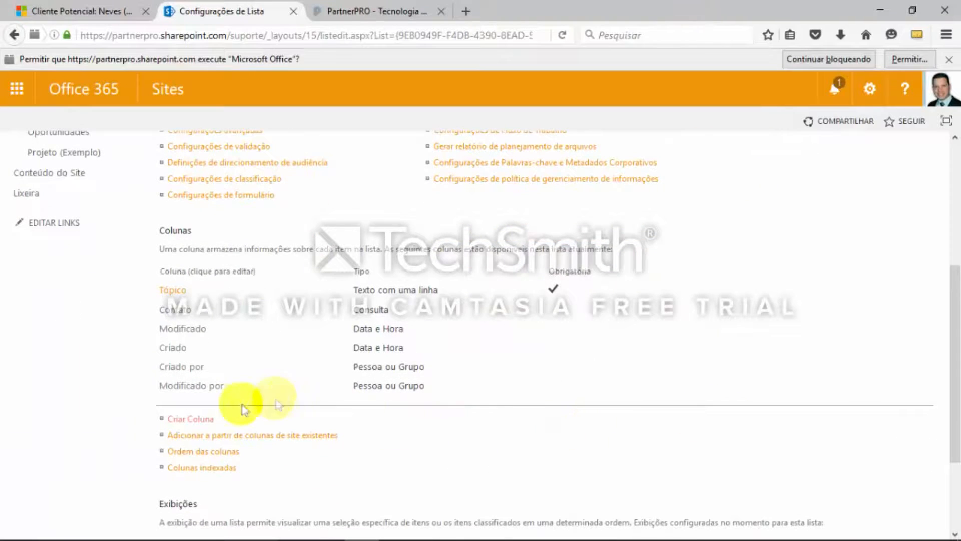
{"action": "left_click", "coordinate": [203, 419]}
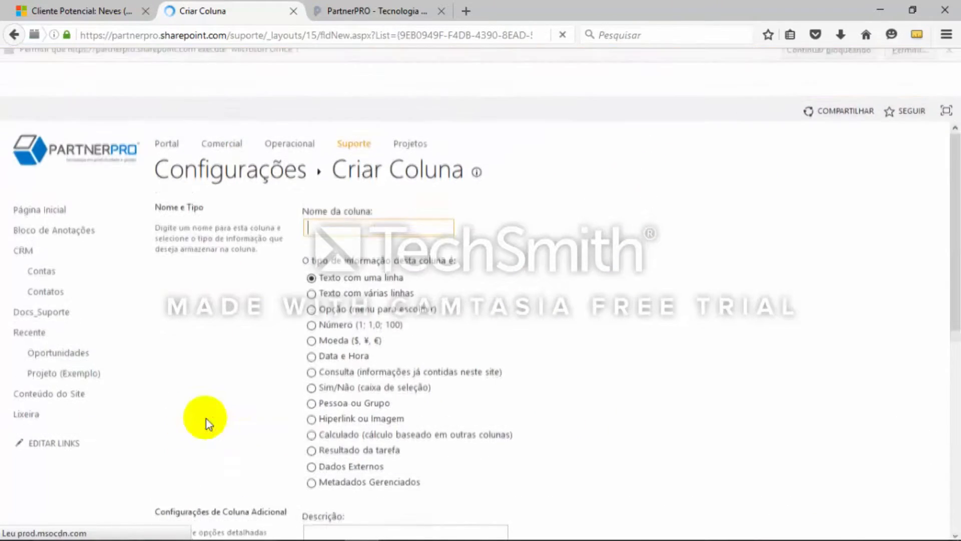
{"action": "type", "text": "Conta"}
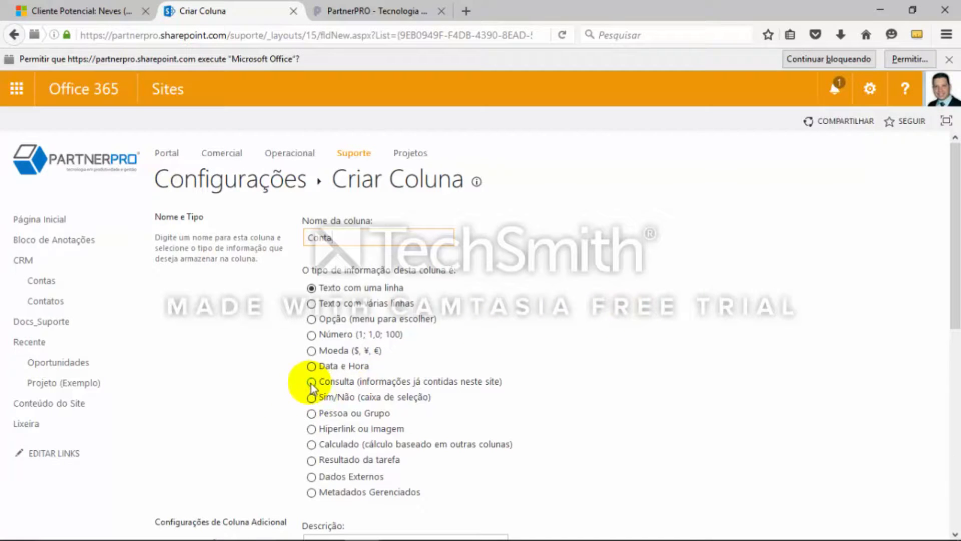
{"action": "left_click", "coordinate": [311, 382]}
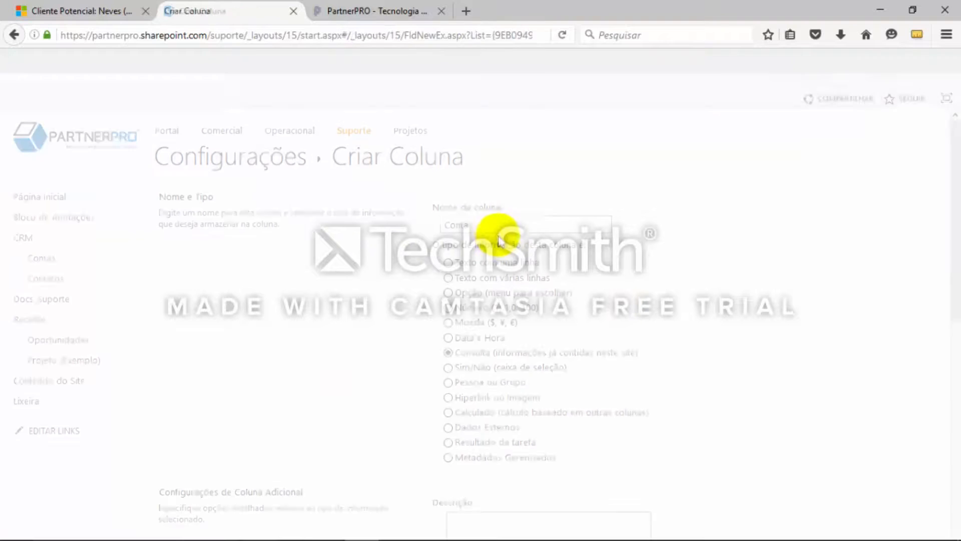
Set the Conta lookup column to get its information from the Contas list, using the Nome da Conta column
{"action": "scroll", "coordinate": [681, 268], "scroll_direction": "down", "scroll_amount": 5}
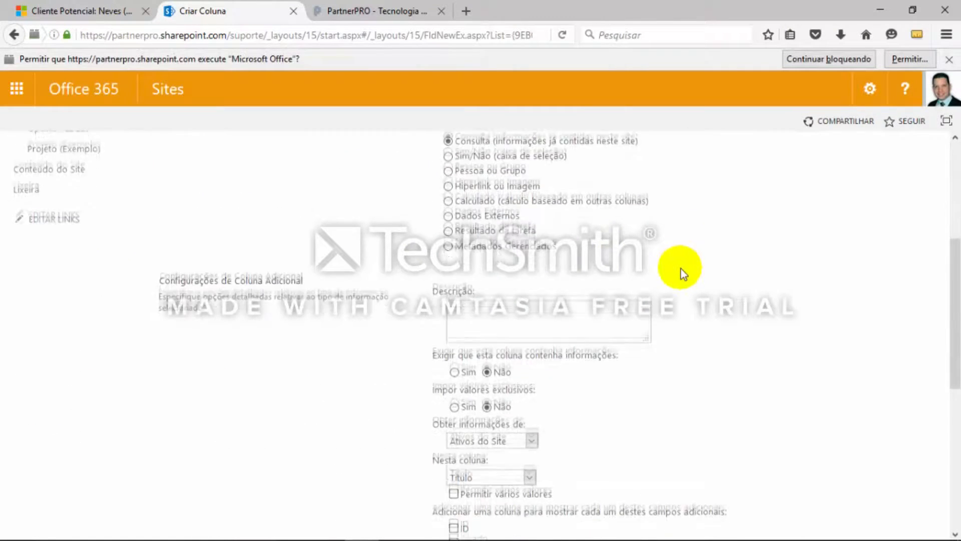
{"action": "scroll", "coordinate": [681, 268], "scroll_direction": "down", "scroll_amount": 2}
{"action": "left_click", "coordinate": [530, 334]}
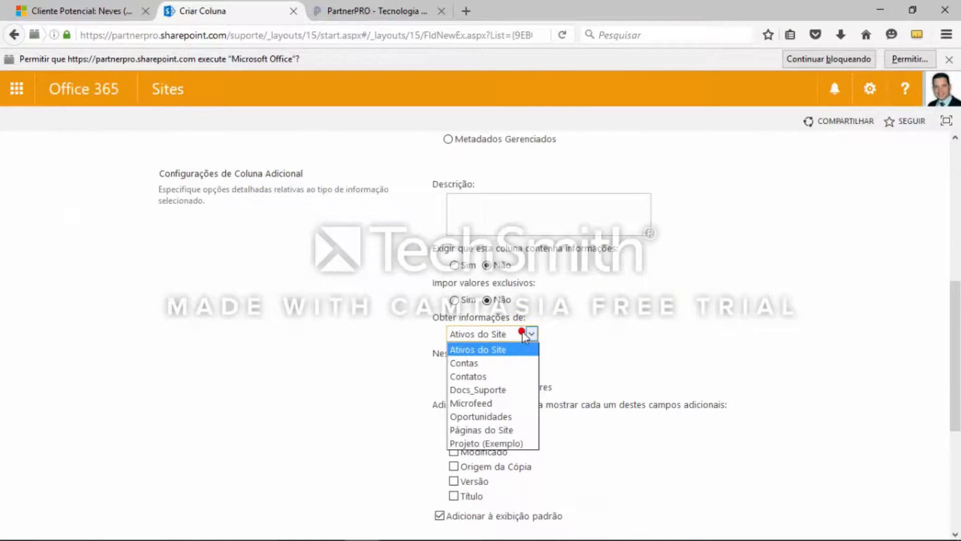
{"action": "left_click", "coordinate": [493, 363]}
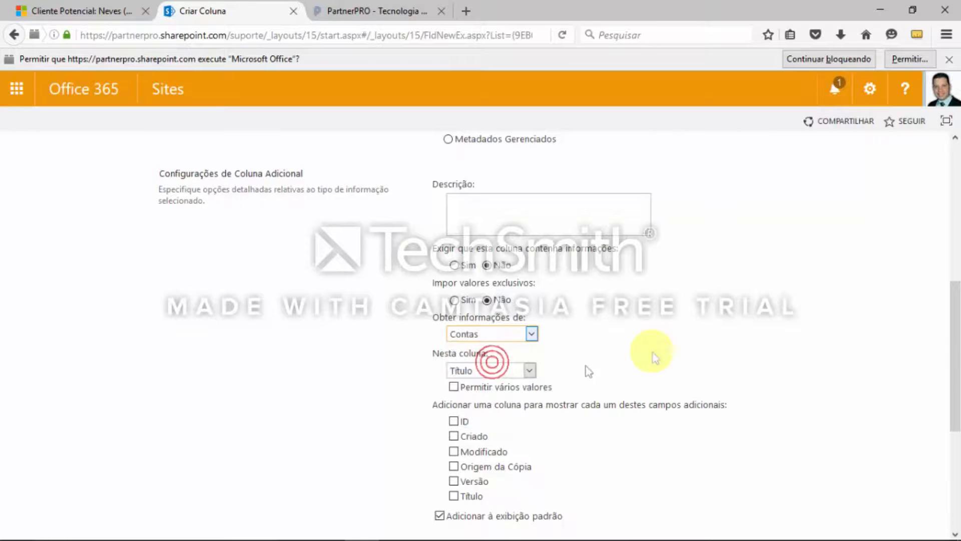
{"action": "scroll", "coordinate": [660, 339], "scroll_direction": "down", "scroll_amount": 5}
{"action": "scroll", "coordinate": [655, 379], "scroll_direction": "down", "scroll_amount": 3}
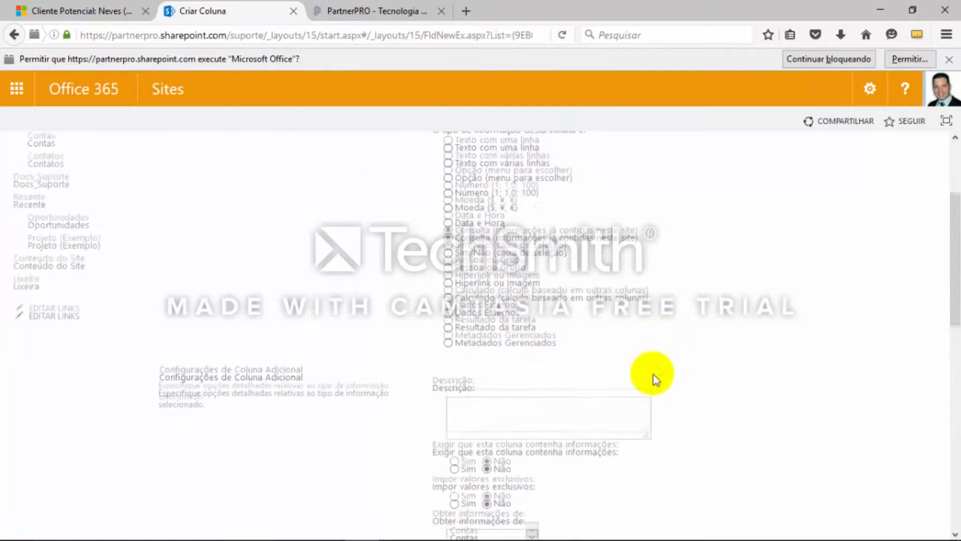
{"action": "scroll", "coordinate": [711, 405], "scroll_direction": "down", "scroll_amount": 3}
{"action": "left_click", "coordinate": [545, 353]}
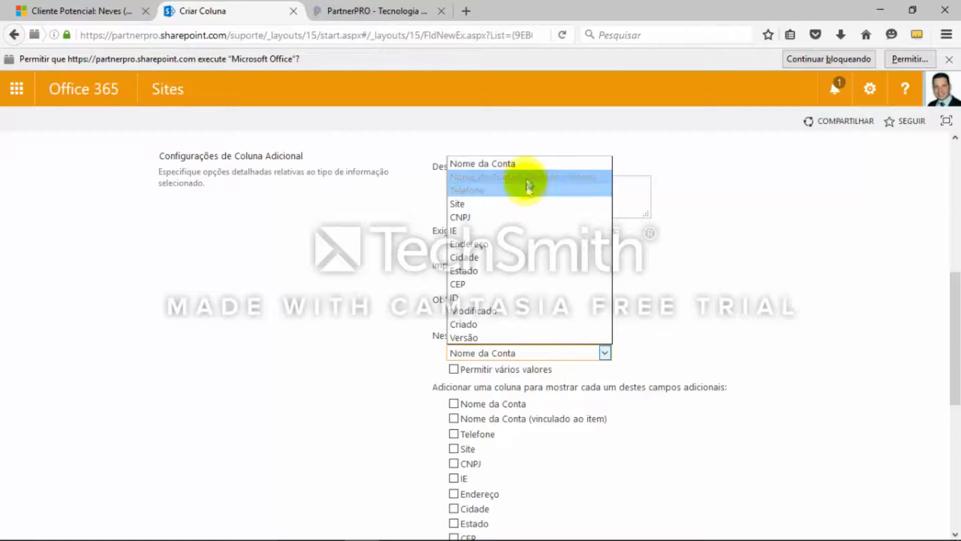
{"action": "left_click", "coordinate": [786, 346]}
{"action": "scroll", "coordinate": [789, 346], "scroll_direction": "down", "scroll_amount": 5}
{"action": "scroll", "coordinate": [788, 347], "scroll_direction": "down", "scroll_amount": 2}
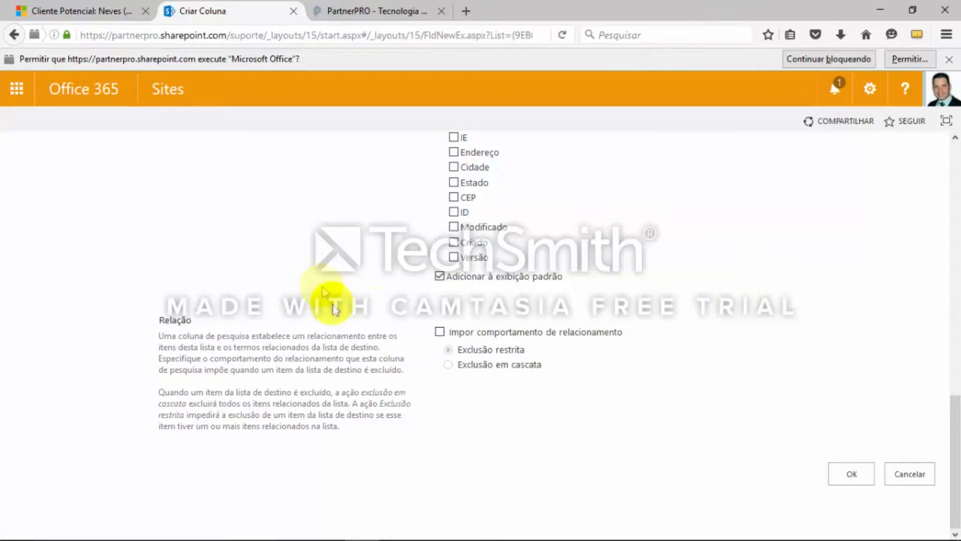
Review the additional fields and relationship options of the Conta lookup column, leaving them unselected, and save the column
{"action": "key", "text": "alt"}
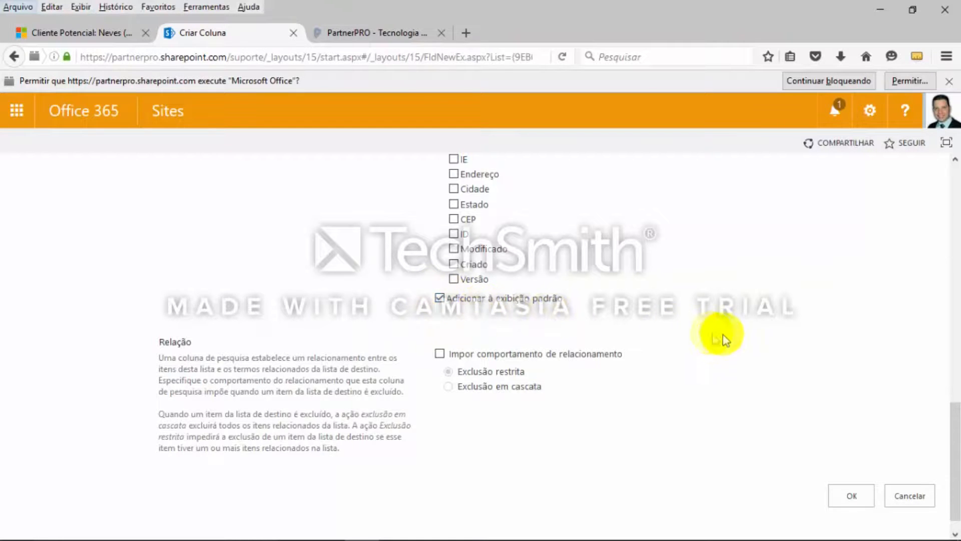
{"action": "scroll", "coordinate": [765, 386], "scroll_direction": "down", "scroll_amount": 1}
{"action": "scroll", "coordinate": [766, 386], "scroll_direction": "up", "scroll_amount": 6}
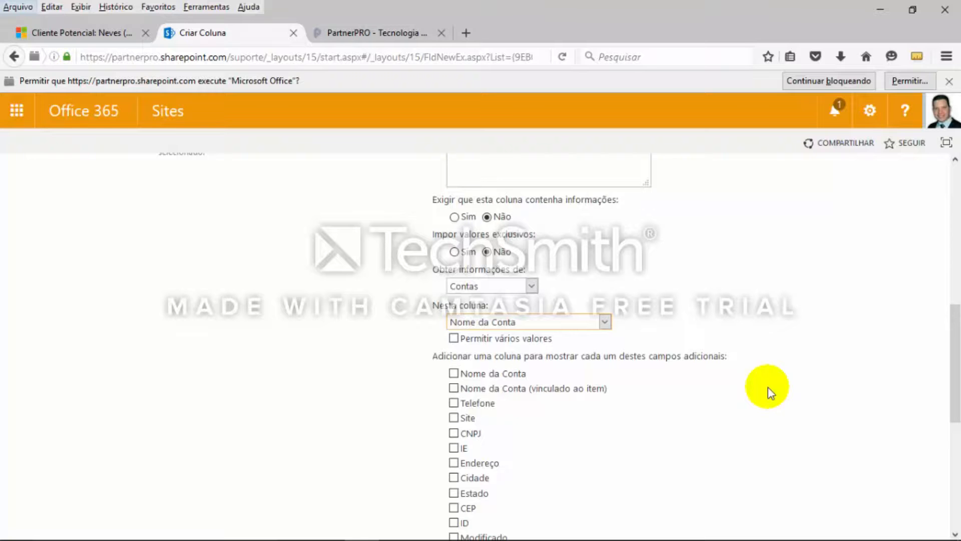
{"action": "scroll", "coordinate": [768, 392], "scroll_direction": "down", "scroll_amount": 6}
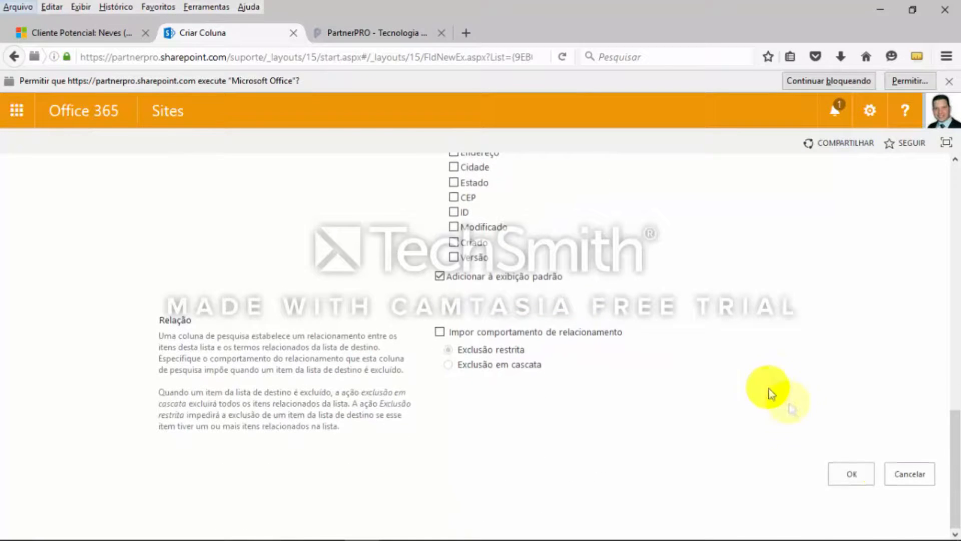
{"action": "left_click", "coordinate": [853, 471]}
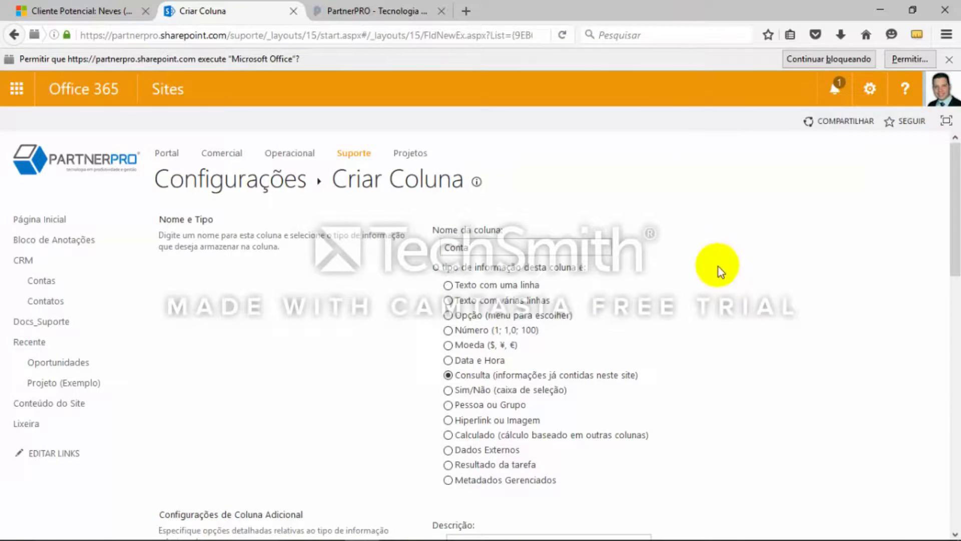
Check the next field in the OneNote notes and begin an Oportunidades column named Período de Compra of type Opção
{"action": "key", "text": "alt+Tab"}
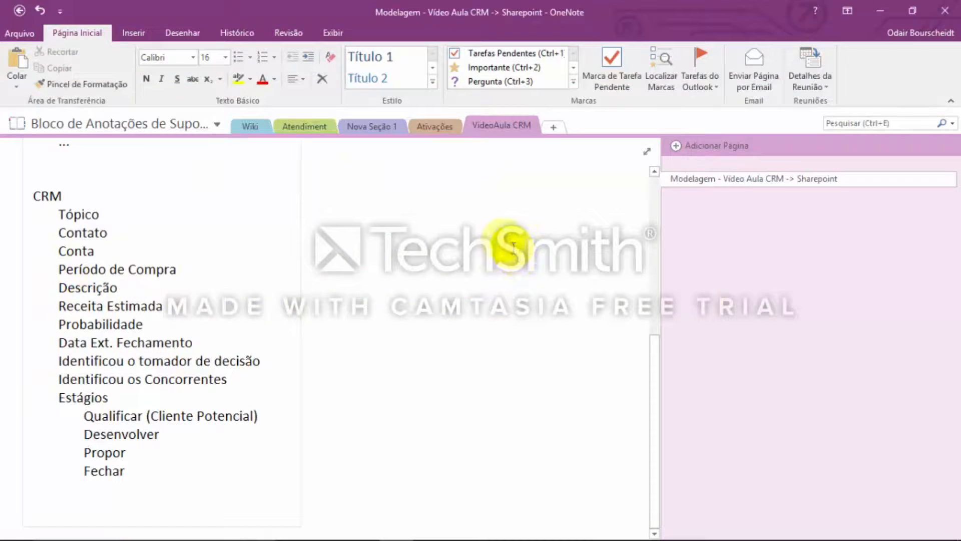
{"action": "key", "text": "alt+Tab"}
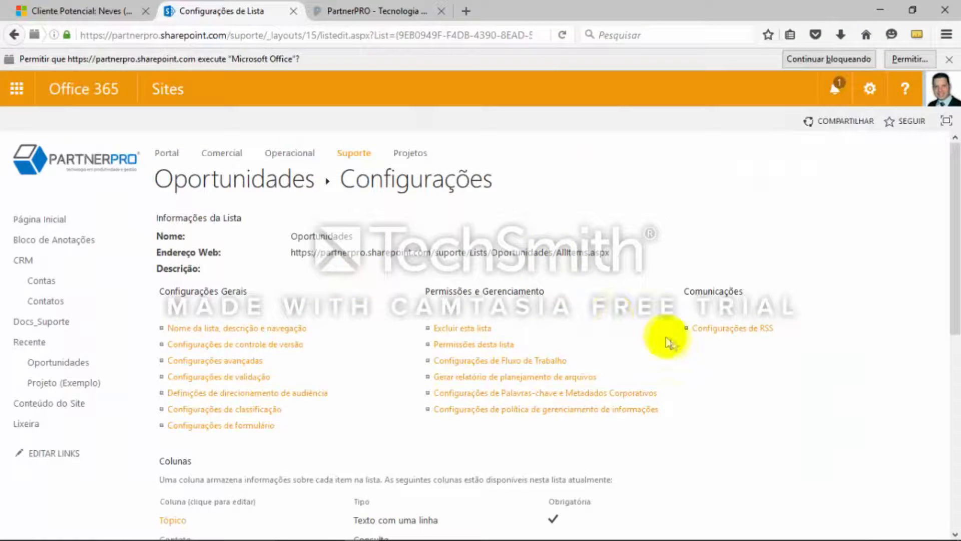
{"action": "scroll", "coordinate": [392, 350], "scroll_direction": "down", "scroll_amount": 2}
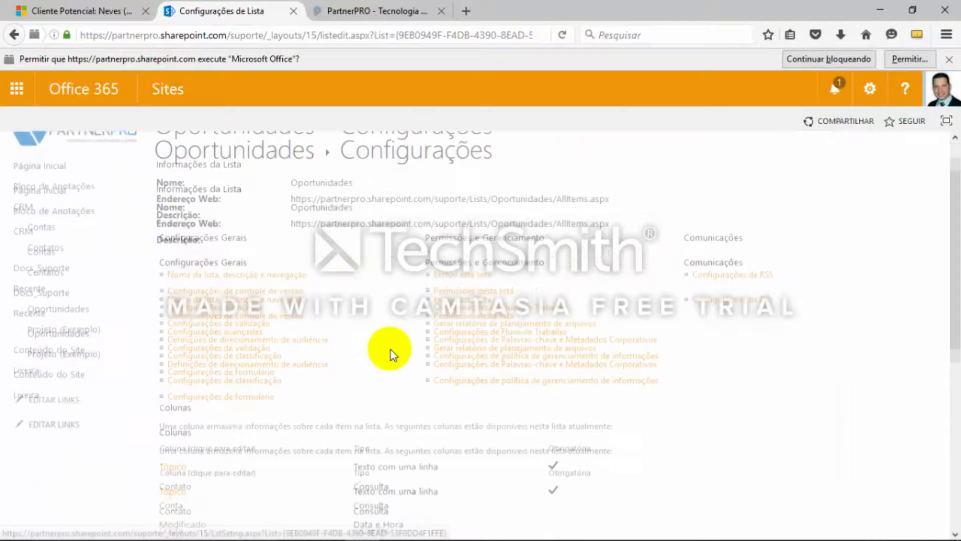
{"action": "scroll", "coordinate": [509, 382], "scroll_direction": "down", "scroll_amount": 5}
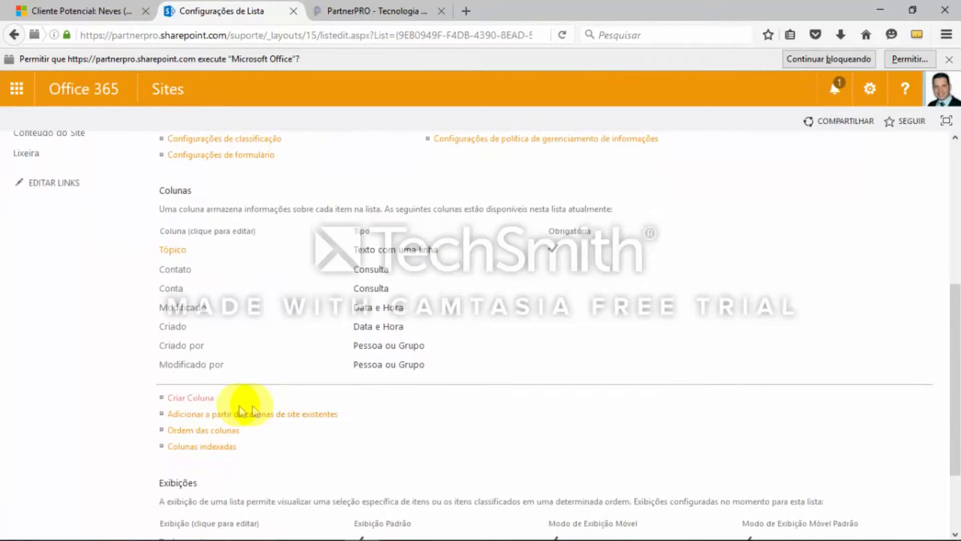
{"action": "left_click", "coordinate": [191, 397]}
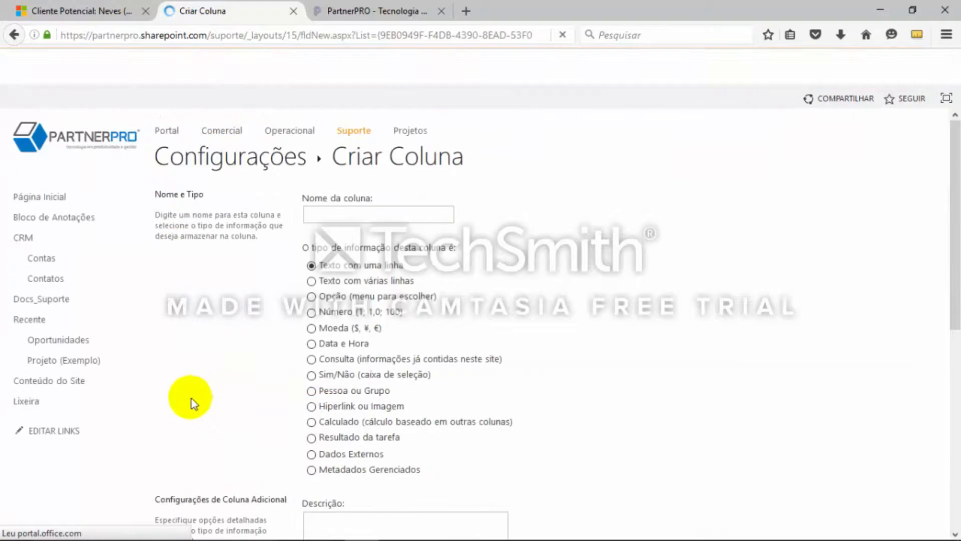
{"action": "type", "text": "P"}
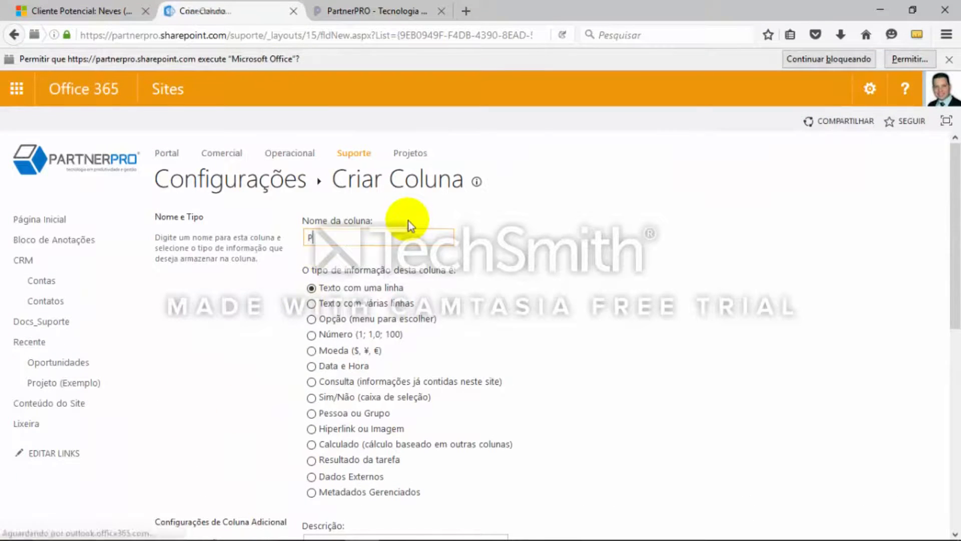
{"action": "type", "text": "eriodo de Compra"}
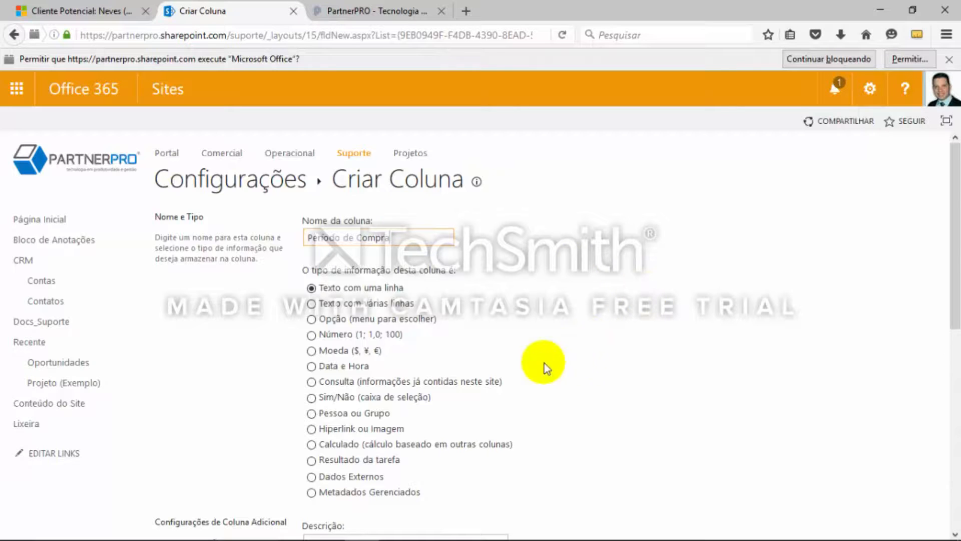
{"action": "left_click", "coordinate": [312, 321]}
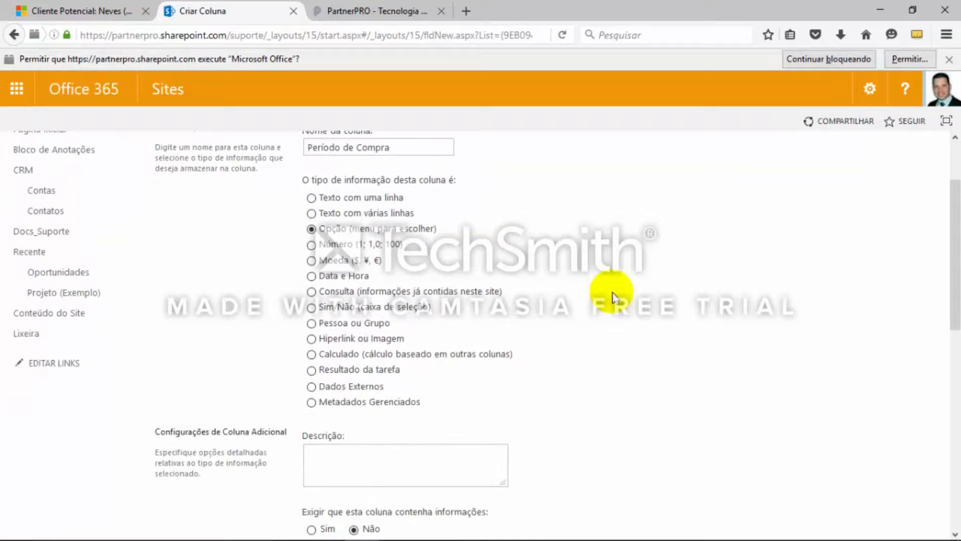
In Dynamics CRM, open the opportunity for 6 pedidos do produto SKU JJ202 and examine its Período de Compra options
{"action": "left_click", "coordinate": [83, 10]}
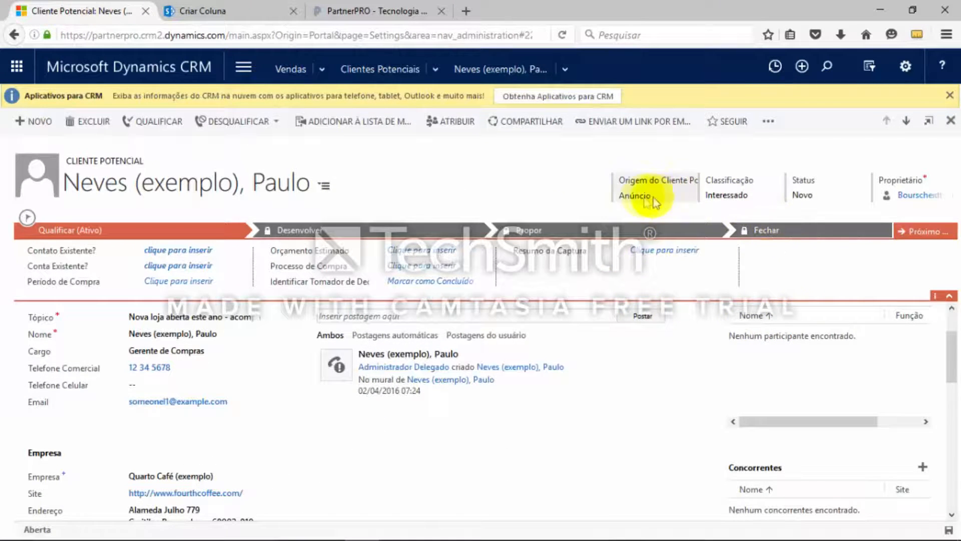
{"action": "scroll", "coordinate": [334, 408], "scroll_direction": "up", "scroll_amount": 1}
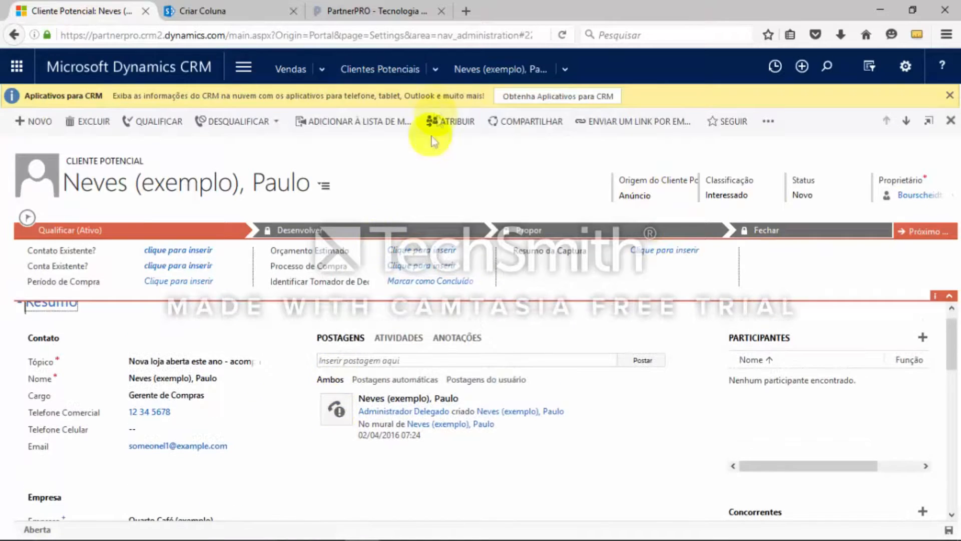
{"action": "left_click", "coordinate": [399, 70]}
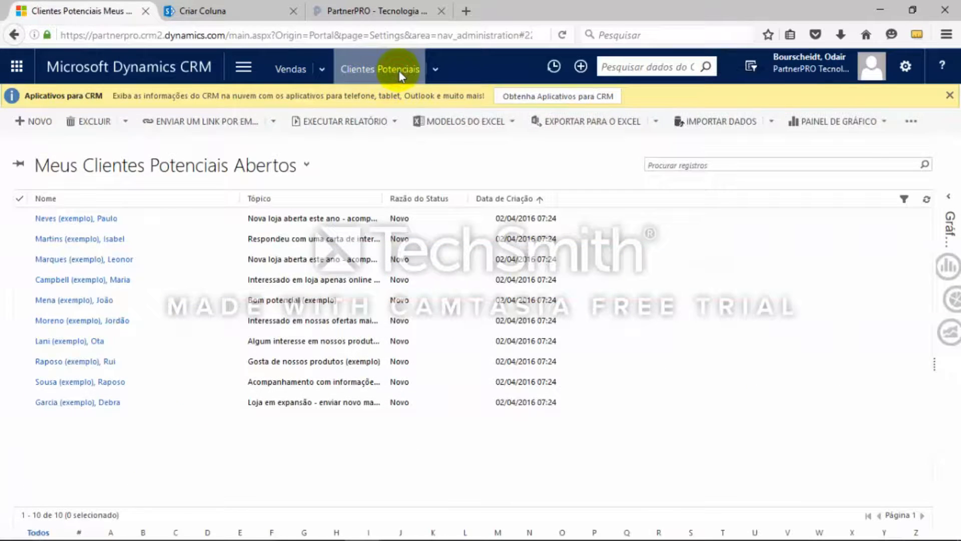
{"action": "left_click", "coordinate": [324, 70]}
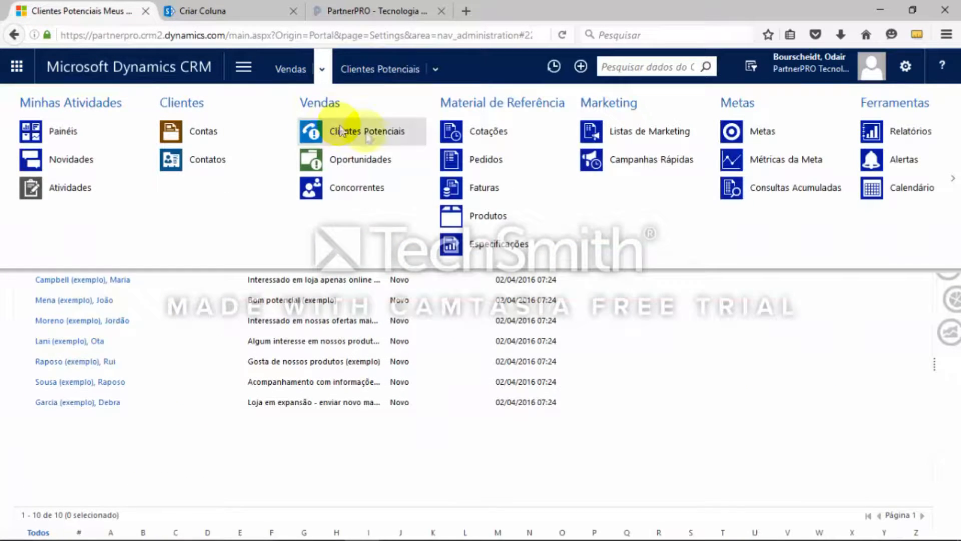
{"action": "left_click", "coordinate": [377, 163]}
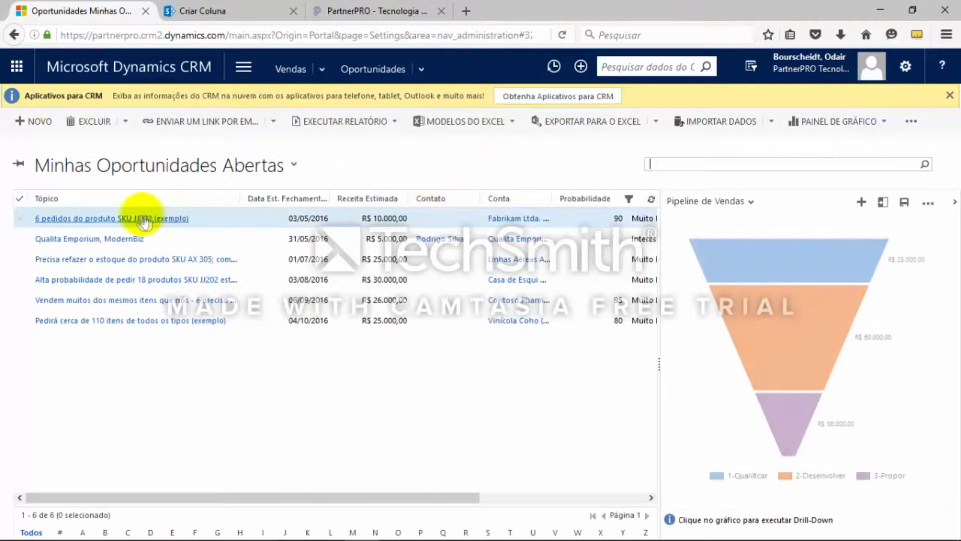
{"action": "left_click", "coordinate": [139, 217]}
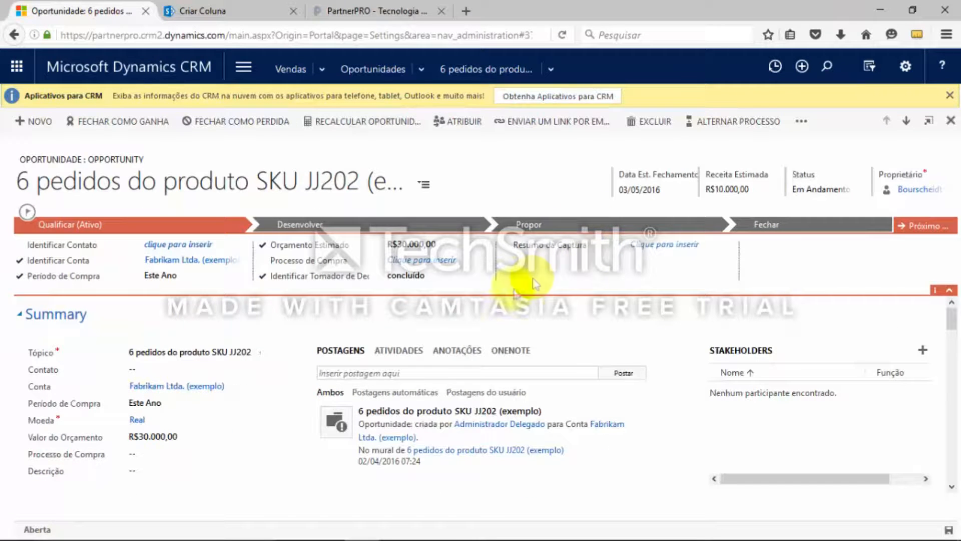
{"action": "left_click", "coordinate": [209, 280]}
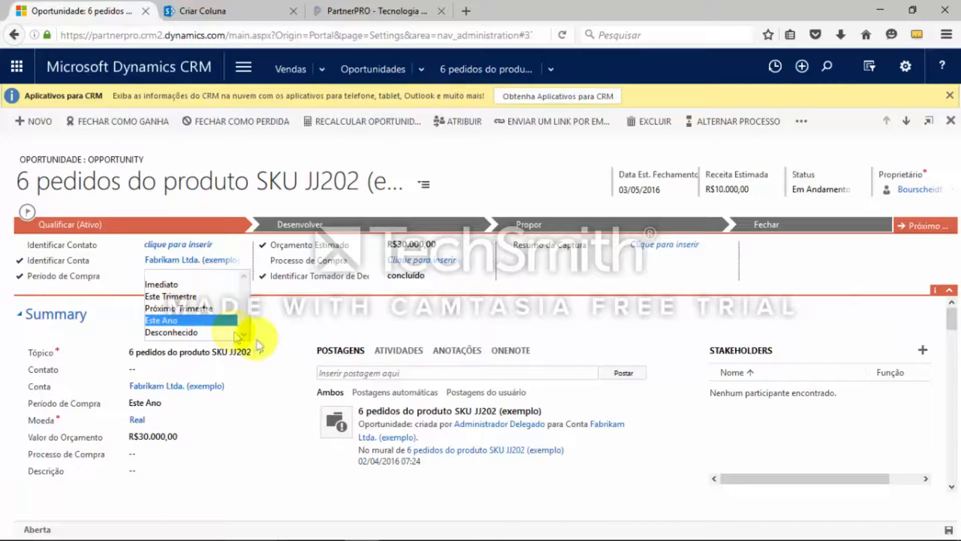
{"action": "key", "text": "alt+Tab"}
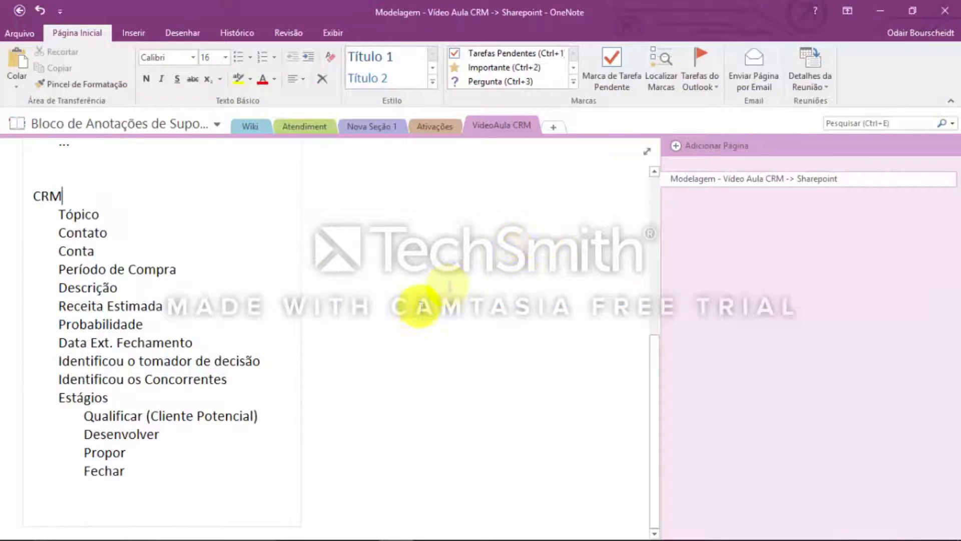
{"action": "key", "text": "alt+Tab"}
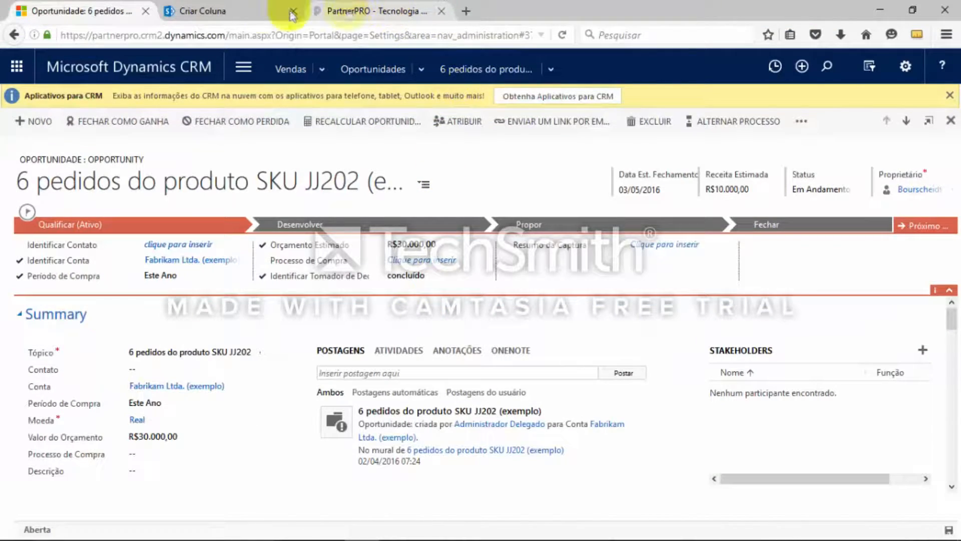
Back in the SharePoint column form, replace the default choices with Imediato, Este Trimestre and Próximo Trimestre on separate lines
{"action": "left_click", "coordinate": [252, 12]}
{"action": "scroll", "coordinate": [525, 443], "scroll_direction": "down", "scroll_amount": 1}
{"action": "scroll", "coordinate": [525, 438], "scroll_direction": "down", "scroll_amount": 3}
{"action": "left_click", "coordinate": [378, 382]}
{"action": "scroll", "coordinate": [661, 400], "scroll_direction": "down", "scroll_amount": 3}
{"action": "left_click_drag", "start_coordinate": [313, 409], "coordinate": [420, 467]}
{"action": "key", "text": "Delete"}
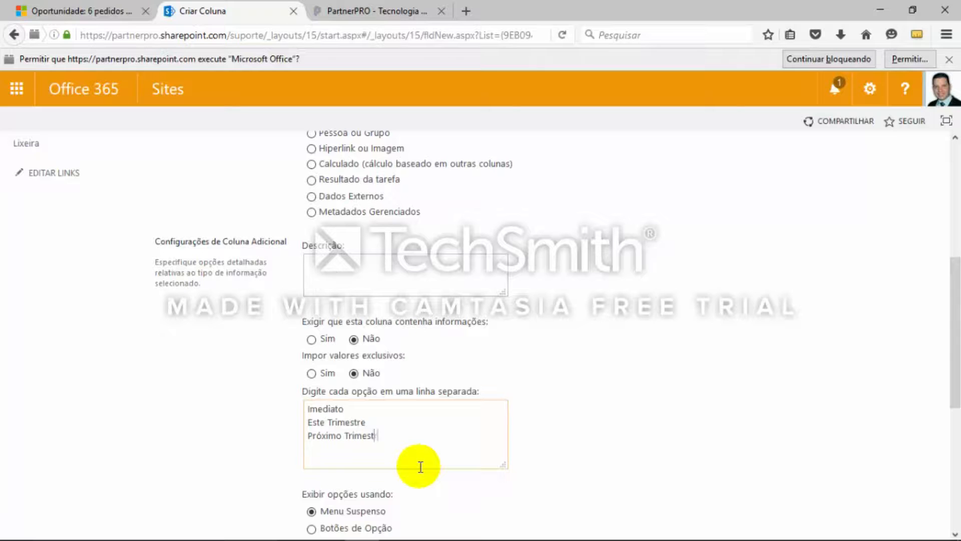
Recheck the purchase period options in the Dynamics CRM opportunity and add Este Ano and Desconhecido to the SharePoint column's choices
{"action": "key", "text": "alt+Tab"}
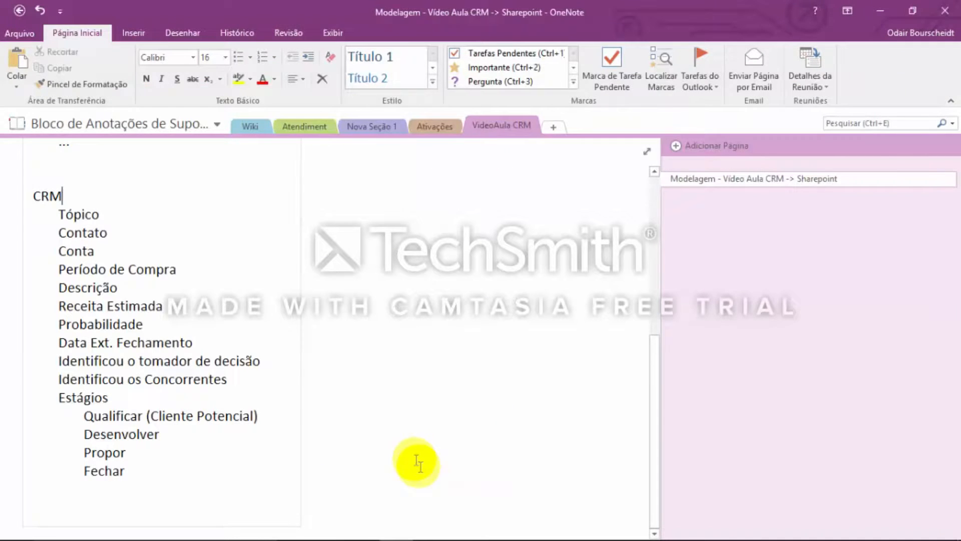
{"action": "key", "text": "alt+Tab"}
{"action": "left_click", "coordinate": [96, 11]}
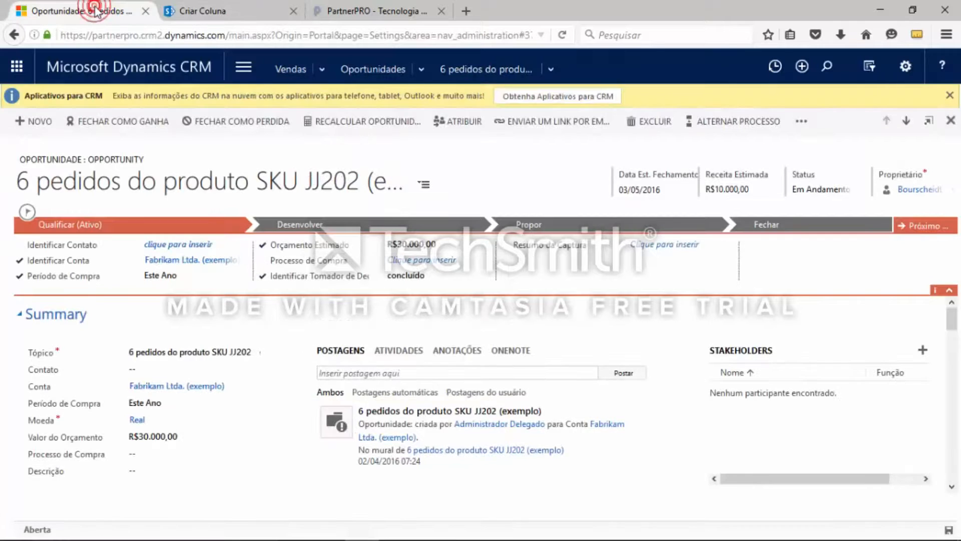
{"action": "left_click", "coordinate": [205, 275]}
{"action": "left_click", "coordinate": [205, 307]}
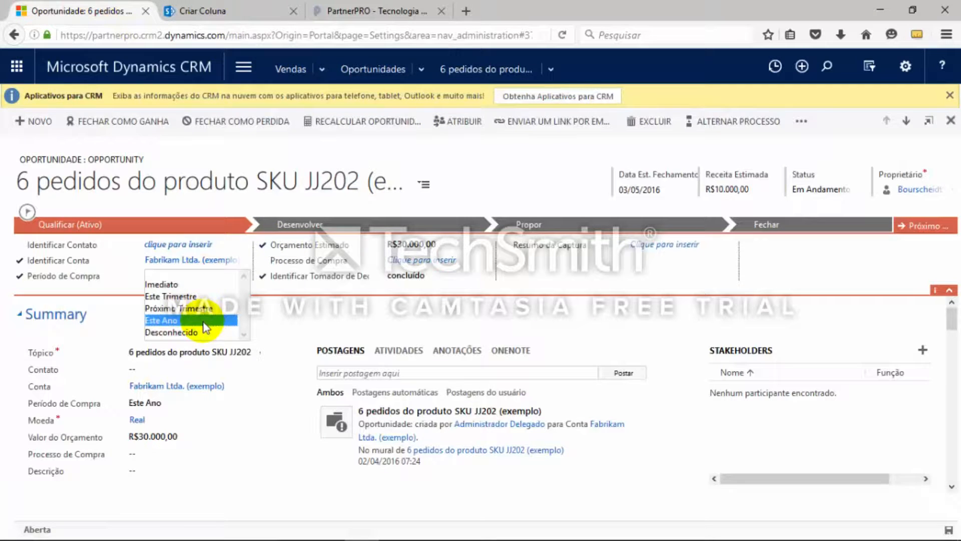
{"action": "key", "text": "alt+Tab"}
{"action": "key", "text": "alt+Tab"}
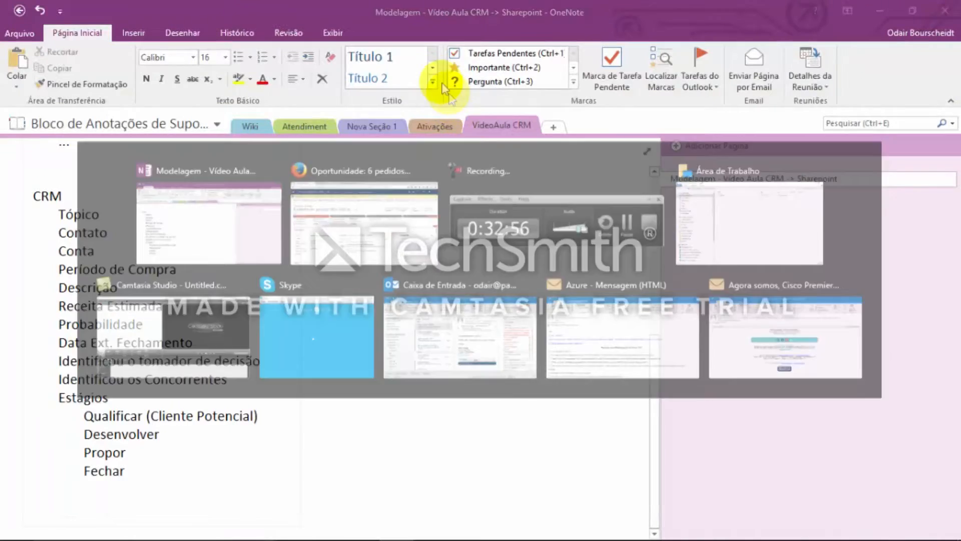
{"action": "left_click", "coordinate": [271, 13]}
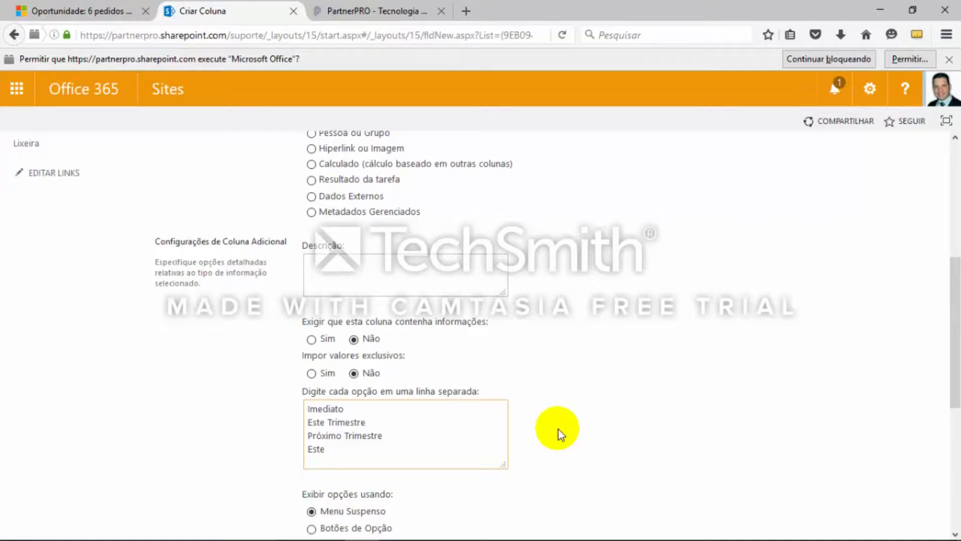
{"action": "key", "text": "Return"}
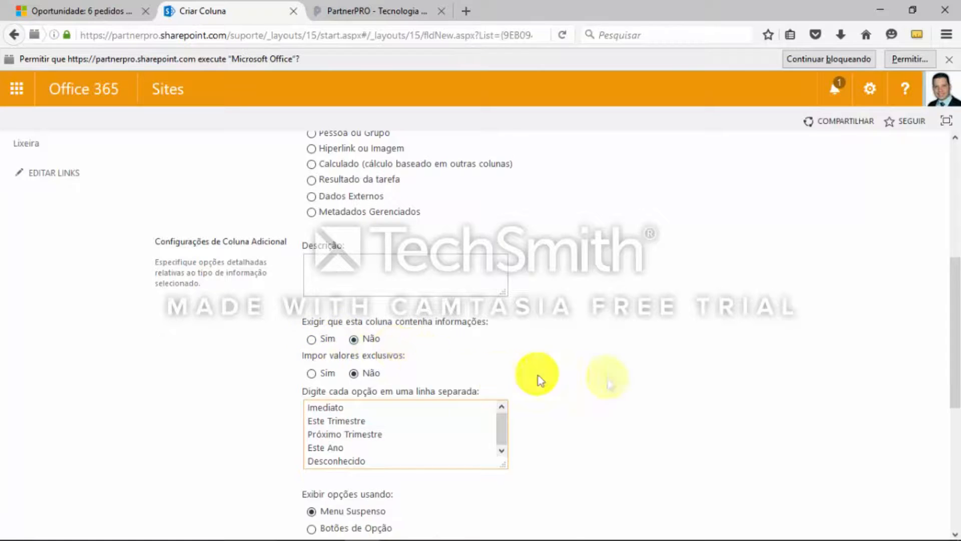
Review the display settings and default value of the Período de Compra column, keep Menu Suspenso, and save the column
{"action": "scroll", "coordinate": [603, 375], "scroll_direction": "down", "scroll_amount": 5}
{"action": "scroll", "coordinate": [606, 373], "scroll_direction": "down", "scroll_amount": 2}
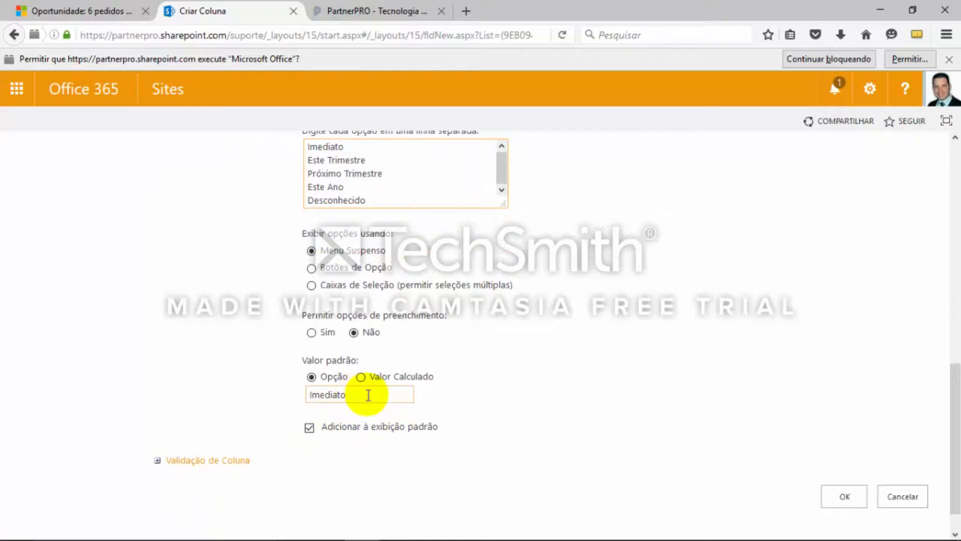
{"action": "left_click_drag", "start_coordinate": [371, 395], "coordinate": [163, 397]}
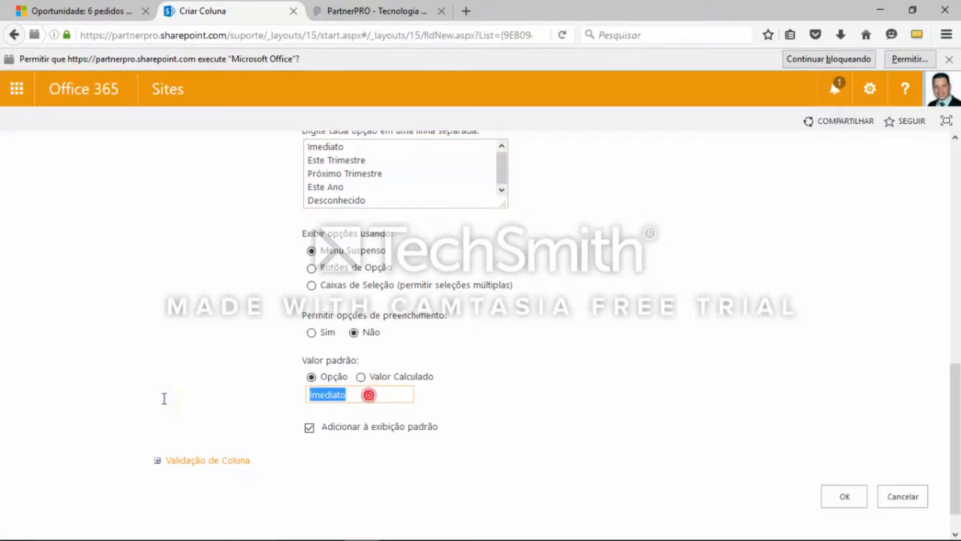
{"action": "left_click", "coordinate": [594, 440]}
{"action": "left_click", "coordinate": [844, 497]}
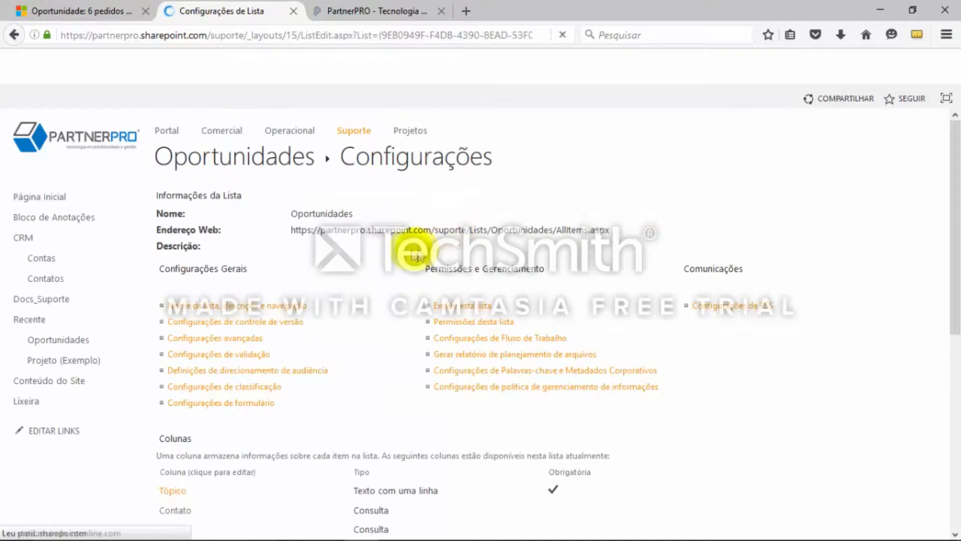
Check the CRM field list in OneNote, then start a SharePoint column named Descrição da Oportunidade with type Texto com várias linhas
{"action": "key", "text": "alt+Tab"}
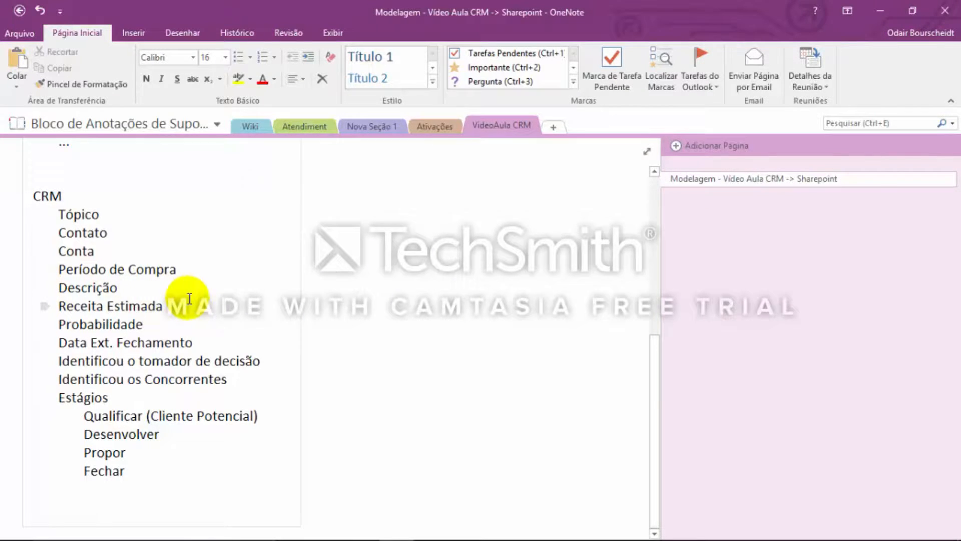
{"action": "key", "text": "alt+Tab"}
{"action": "scroll", "coordinate": [436, 381], "scroll_direction": "down", "scroll_amount": 3}
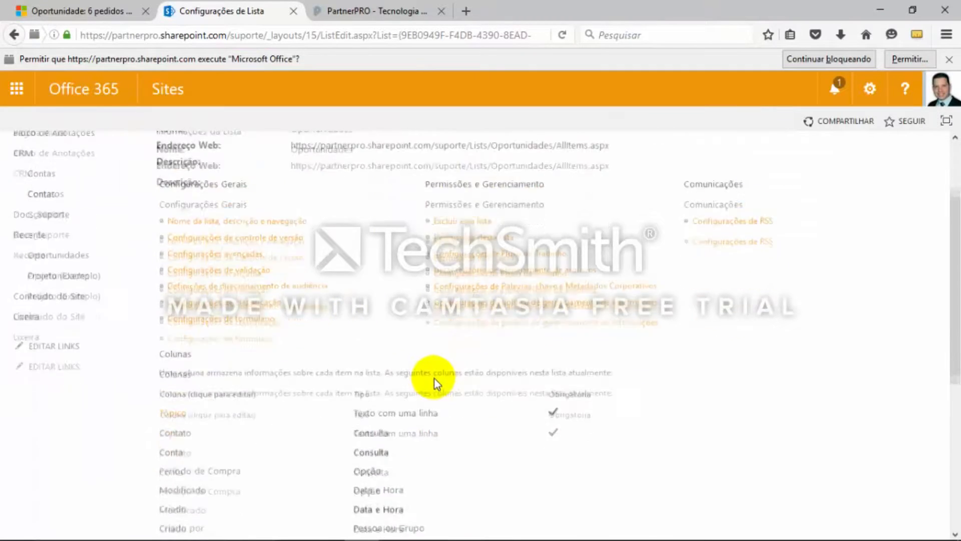
{"action": "scroll", "coordinate": [433, 380], "scroll_direction": "down", "scroll_amount": 5}
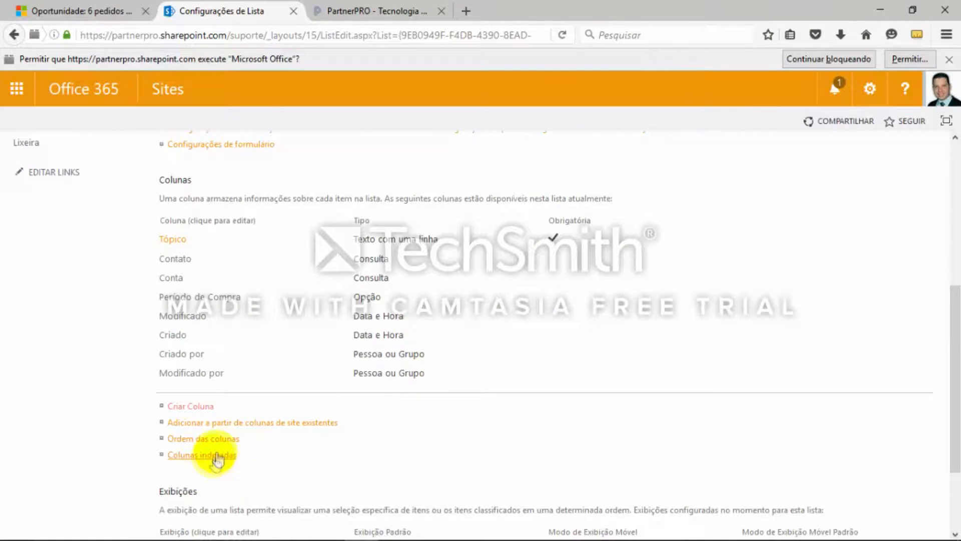
{"action": "left_click", "coordinate": [191, 406]}
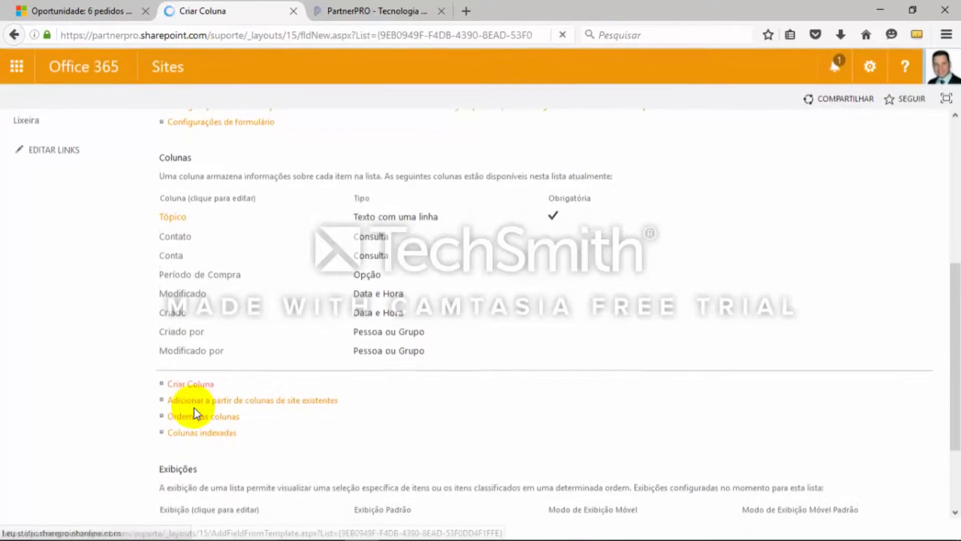
{"action": "type", "text": "Descrição da Oportunidade"}
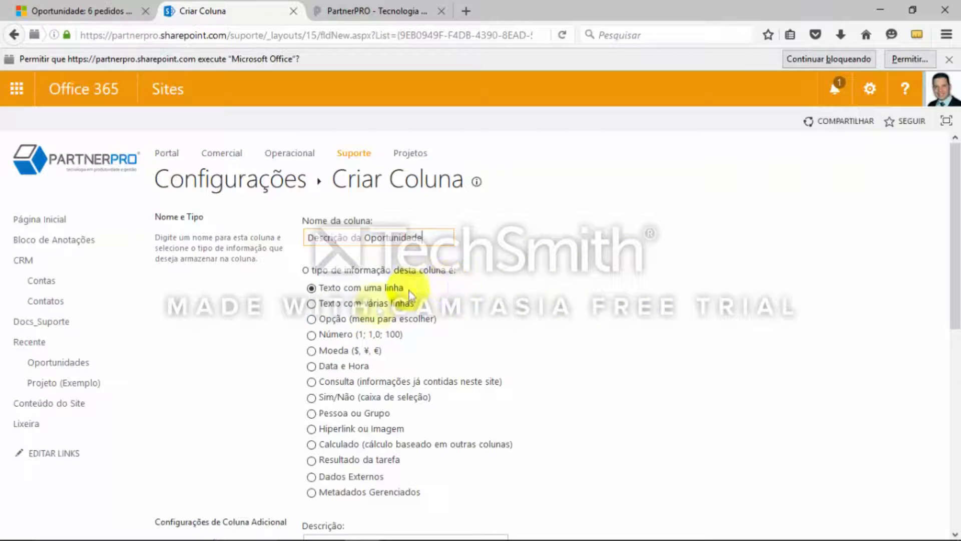
{"action": "left_click", "coordinate": [311, 304]}
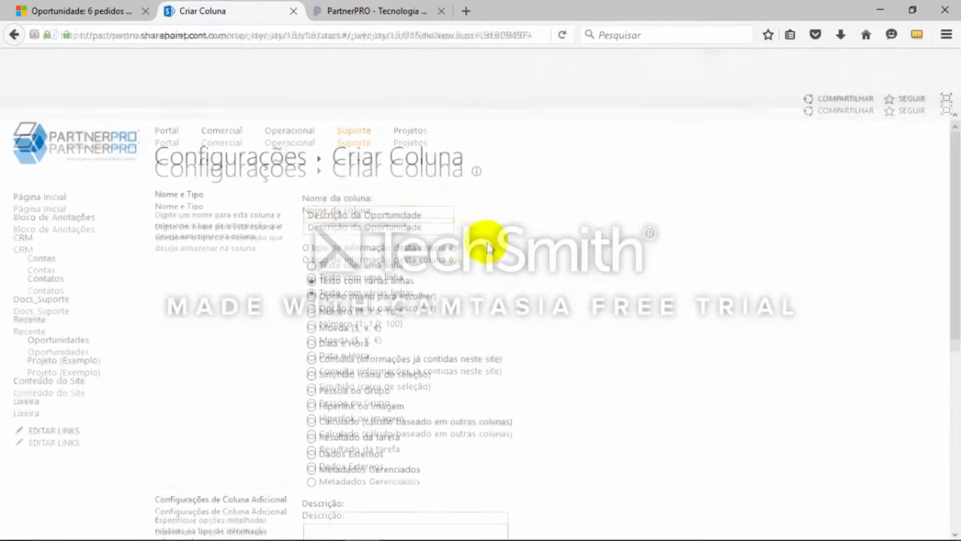
Keep the rich text settings of the Descrição da Oportunidade column, exclude it from the default view, and save it
{"action": "scroll", "coordinate": [633, 323], "scroll_direction": "down", "scroll_amount": 3}
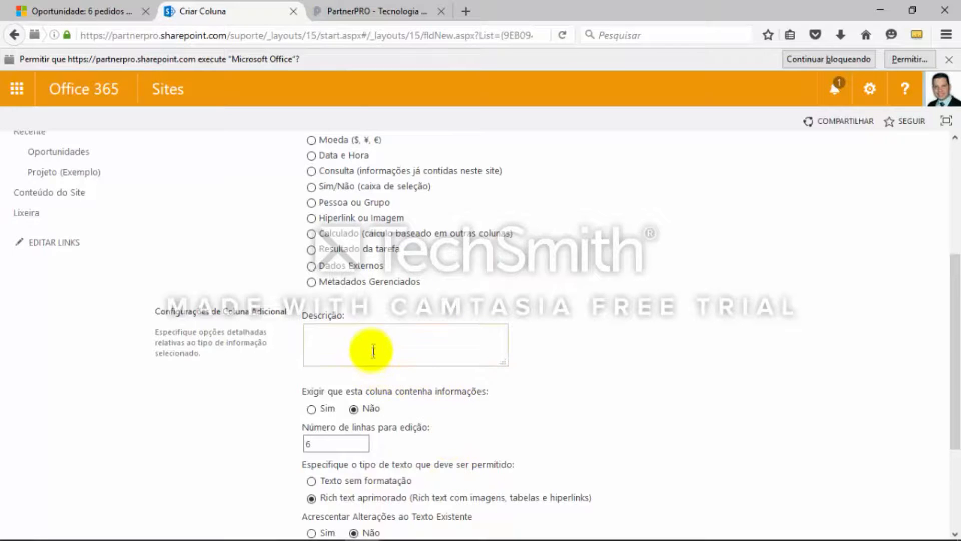
{"action": "scroll", "coordinate": [400, 293], "scroll_direction": "down", "scroll_amount": 1}
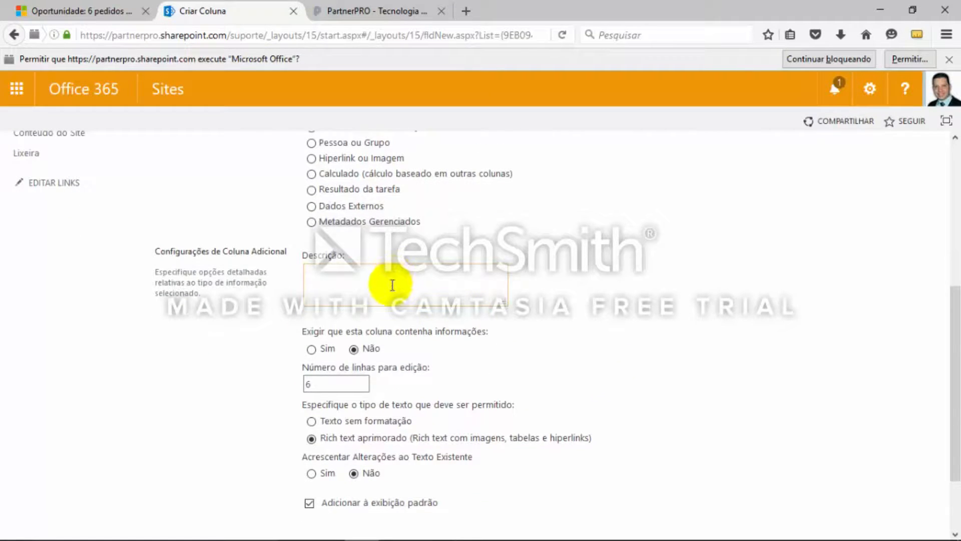
{"action": "scroll", "coordinate": [396, 288], "scroll_direction": "down", "scroll_amount": 1}
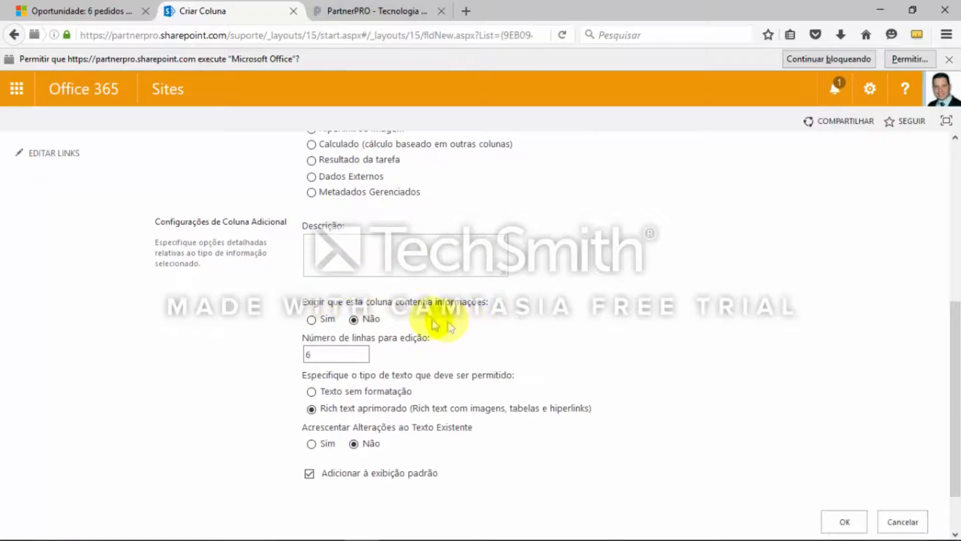
{"action": "scroll", "coordinate": [365, 323], "scroll_direction": "down", "scroll_amount": 1}
{"action": "scroll", "coordinate": [364, 324], "scroll_direction": "down", "scroll_amount": 1}
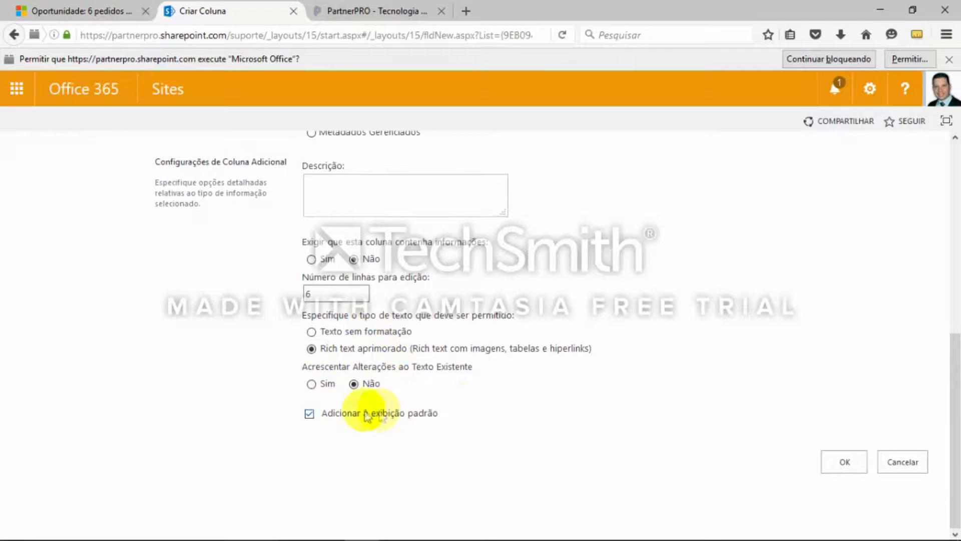
{"action": "left_click", "coordinate": [310, 414]}
{"action": "left_click", "coordinate": [843, 461]}
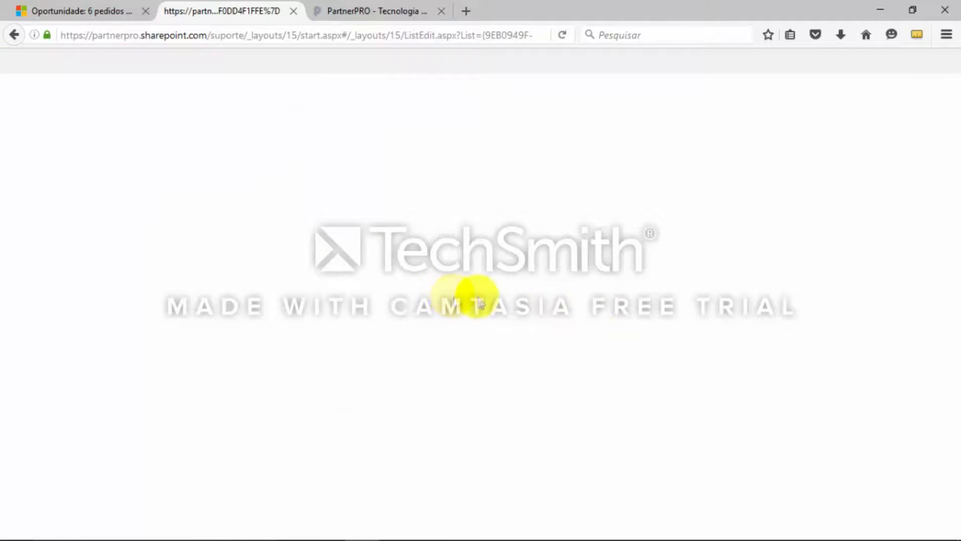
Check the next field in the OneNote list and start a SharePoint column named Receita Estimada with type Moeda
{"action": "key", "text": "alt+Tab"}
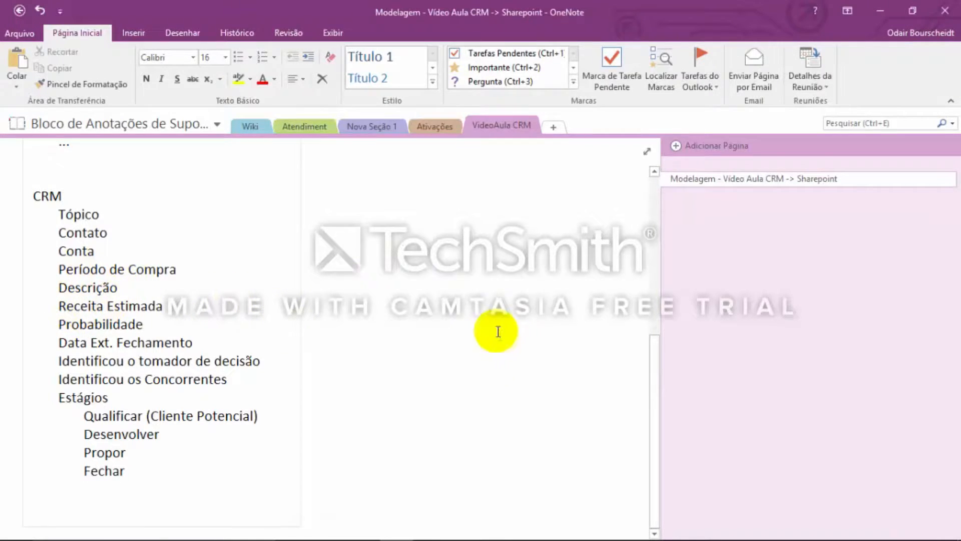
{"action": "key", "text": "alt+Tab"}
{"action": "scroll", "coordinate": [660, 308], "scroll_direction": "down", "scroll_amount": 3}
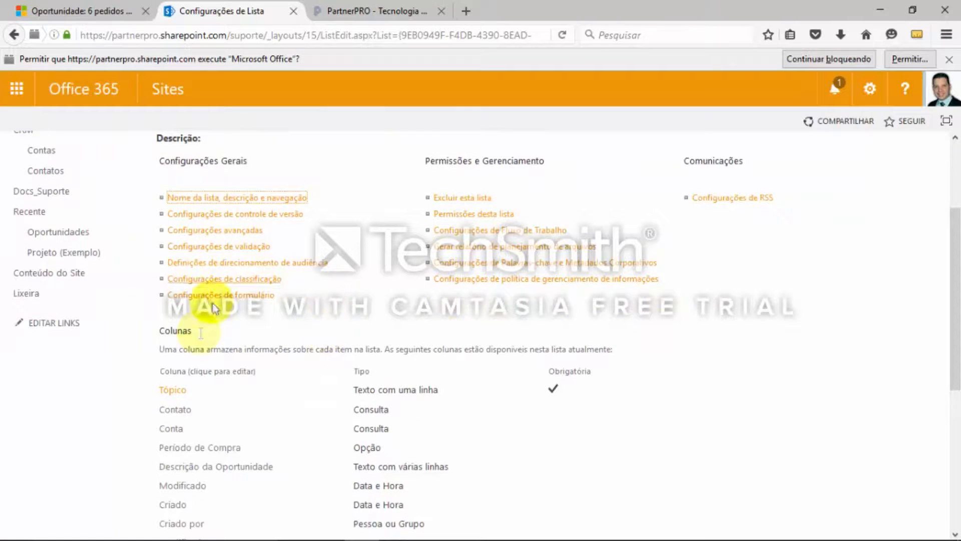
{"action": "scroll", "coordinate": [350, 403], "scroll_direction": "down", "scroll_amount": 4}
{"action": "left_click", "coordinate": [186, 396]}
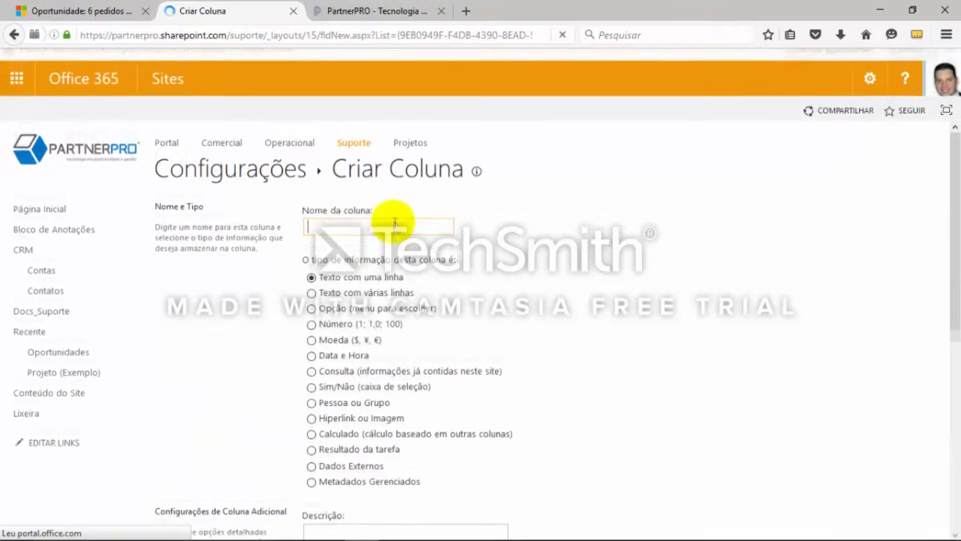
{"action": "type", "text": "Receita Estimada"}
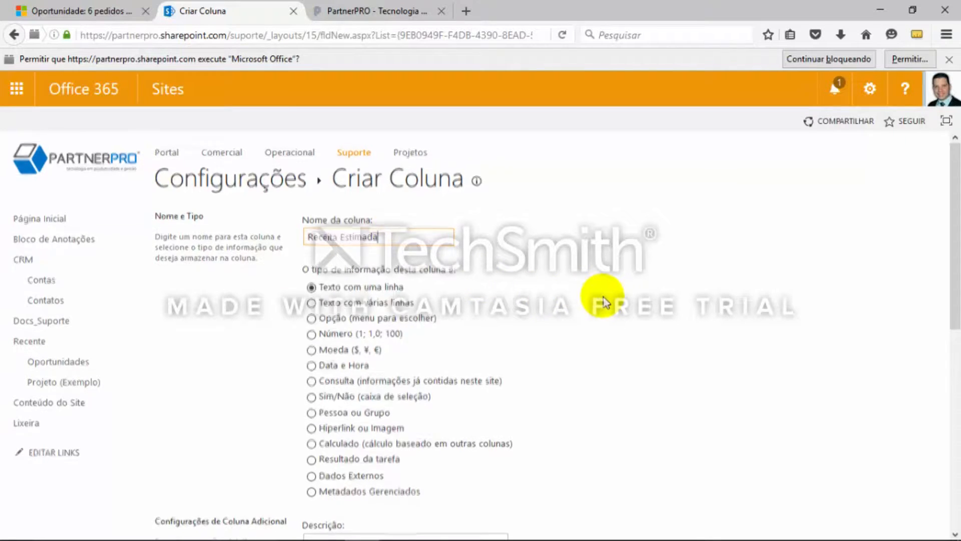
{"action": "scroll", "coordinate": [576, 308], "scroll_direction": "down", "scroll_amount": 1}
{"action": "left_click", "coordinate": [311, 331]}
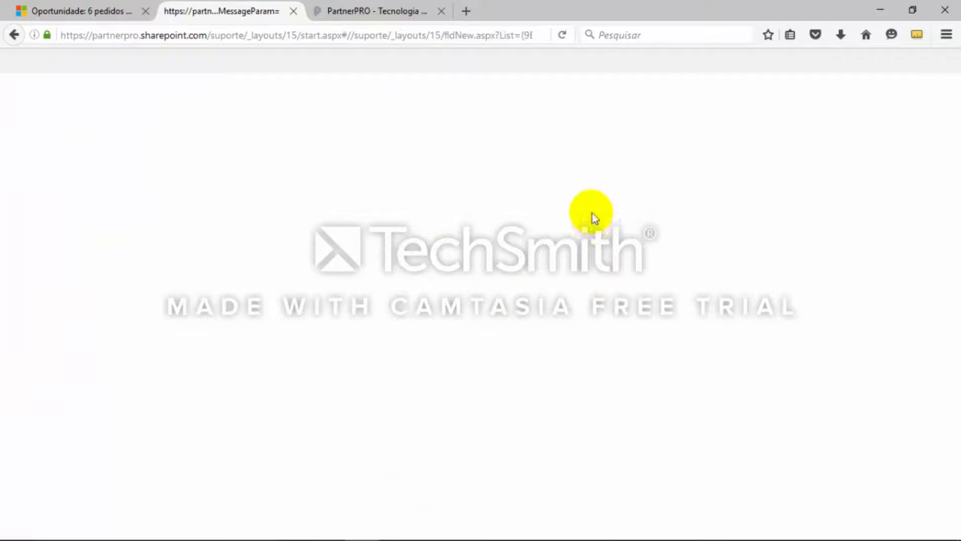
Review the Receita Estimada column settings, keep the currency format R$ 123.456,00 (Brasil), and save the column
{"action": "scroll", "coordinate": [612, 280], "scroll_direction": "down", "scroll_amount": 2}
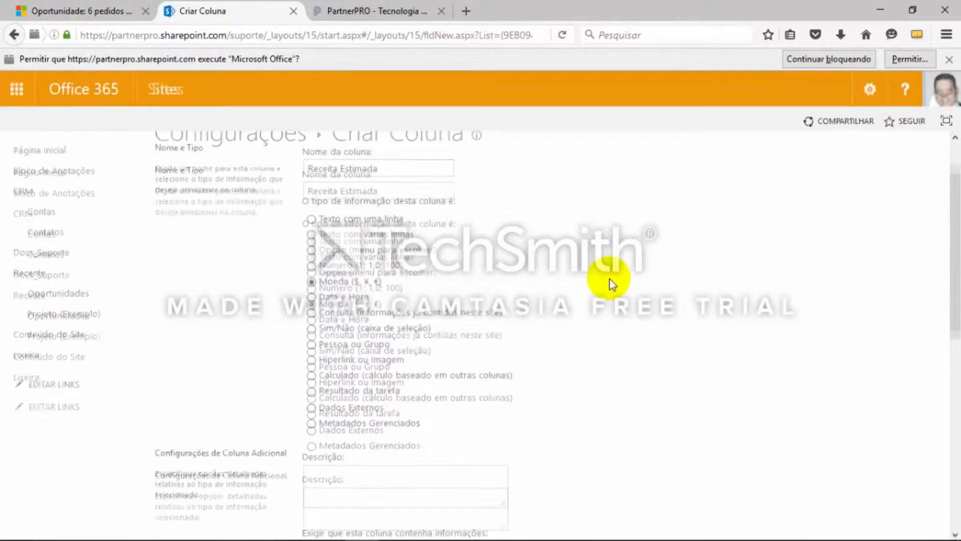
{"action": "scroll", "coordinate": [684, 247], "scroll_direction": "down", "scroll_amount": 1}
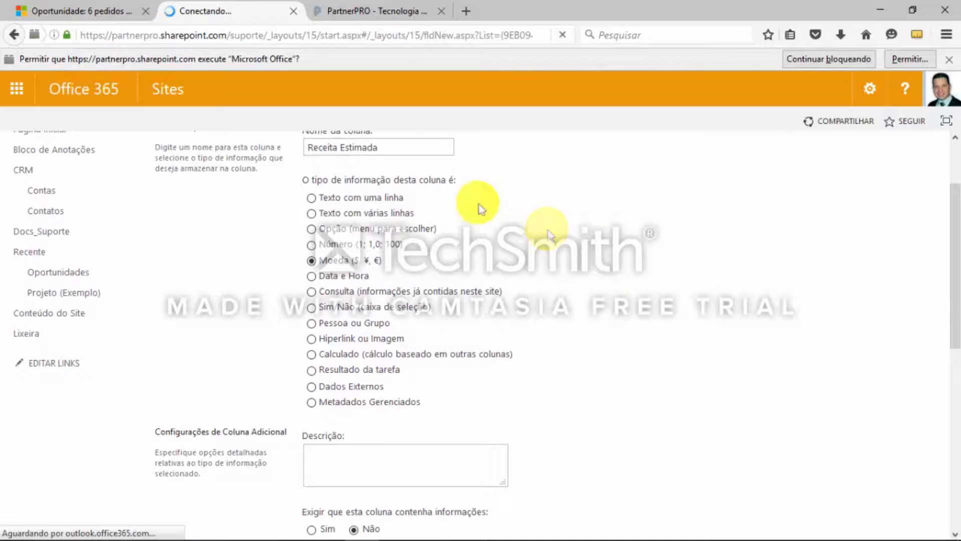
{"action": "scroll", "coordinate": [587, 249], "scroll_direction": "down", "scroll_amount": 1}
{"action": "scroll", "coordinate": [588, 250], "scroll_direction": "down", "scroll_amount": 4}
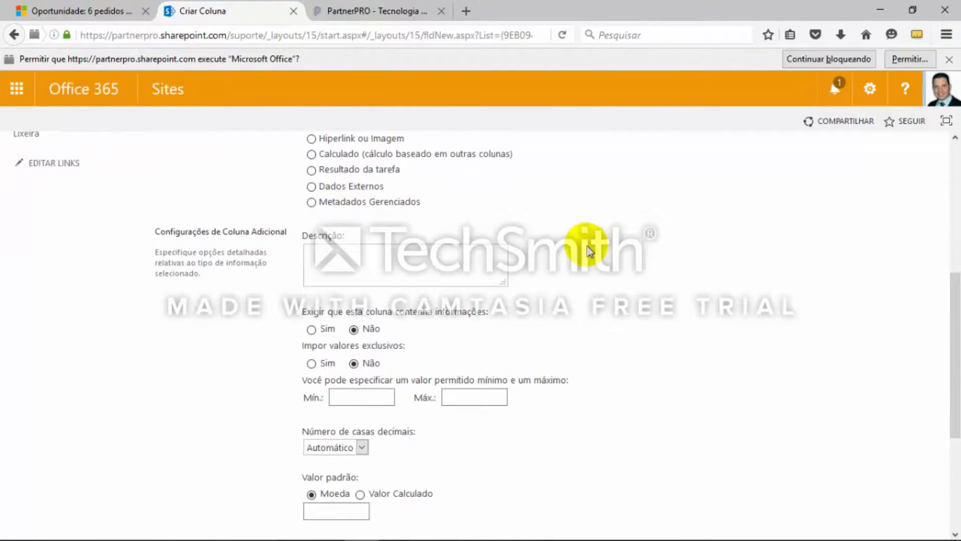
{"action": "scroll", "coordinate": [590, 250], "scroll_direction": "down", "scroll_amount": 2}
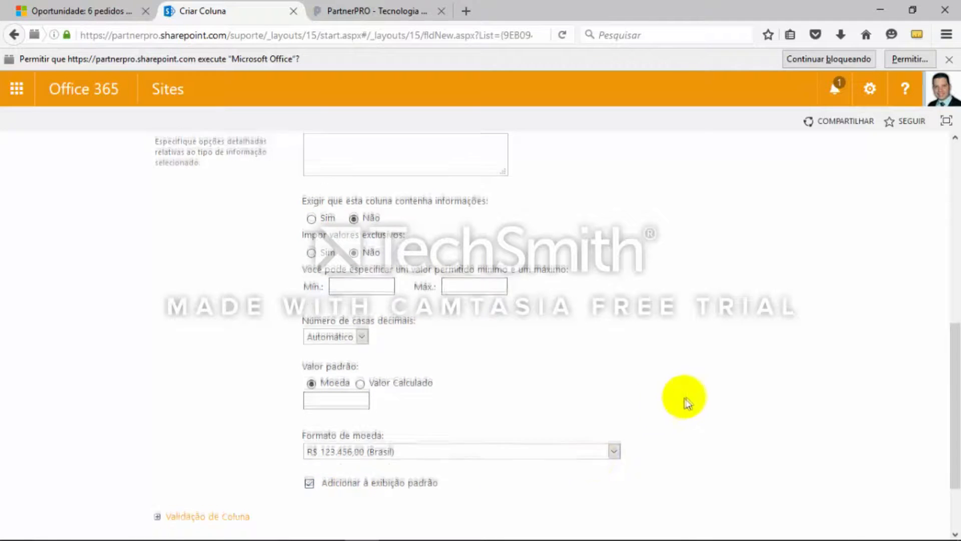
{"action": "scroll", "coordinate": [686, 400], "scroll_direction": "down", "scroll_amount": 2}
{"action": "left_click", "coordinate": [843, 479]}
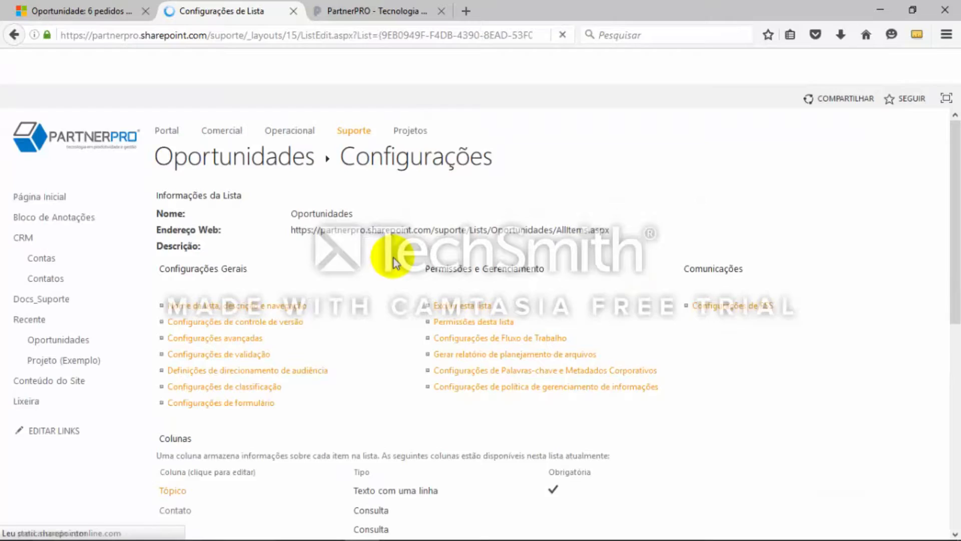
Check the OneNote field list again and start another column in the SharePoint Oportunidades list named Probabilidade
{"action": "key", "text": "alt+Tab"}
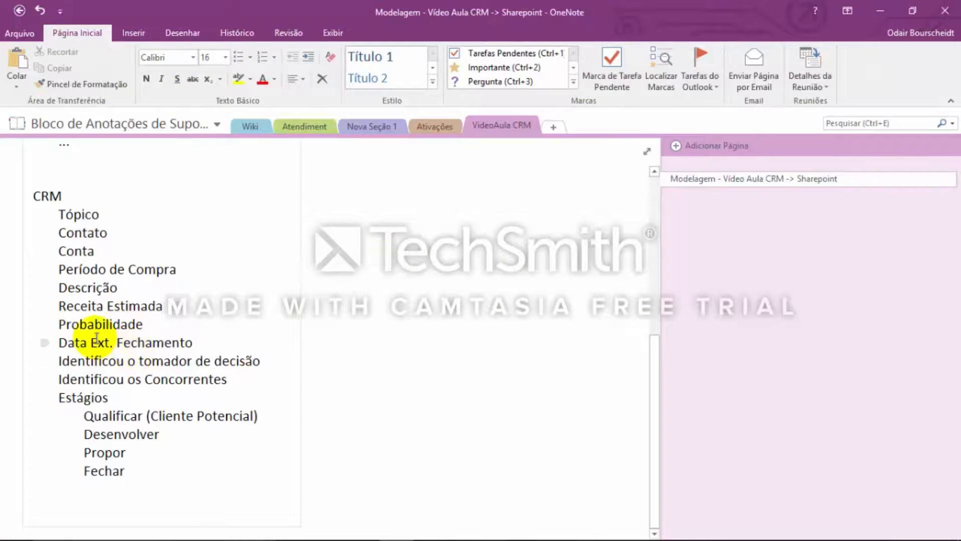
{"action": "key", "text": "alt+Tab"}
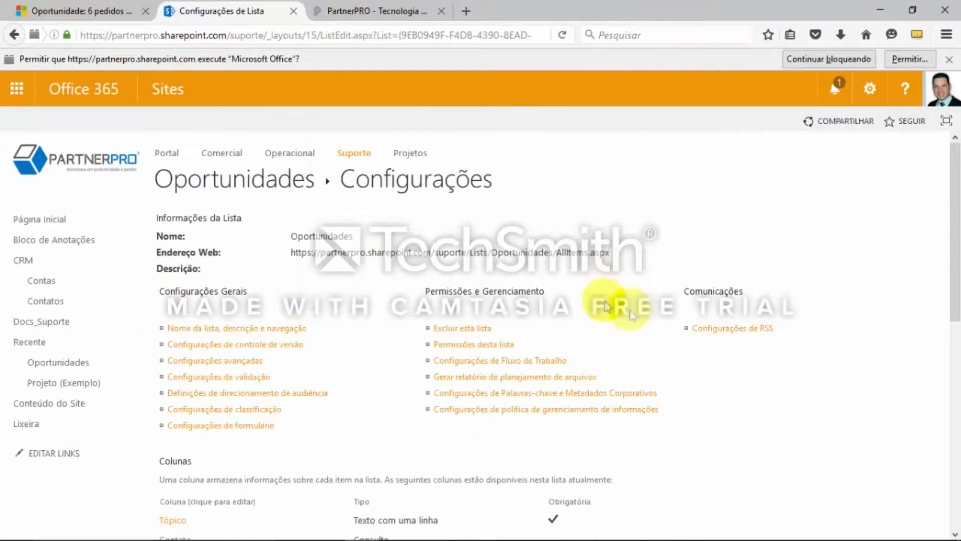
{"action": "scroll", "coordinate": [683, 331], "scroll_direction": "down", "scroll_amount": 7}
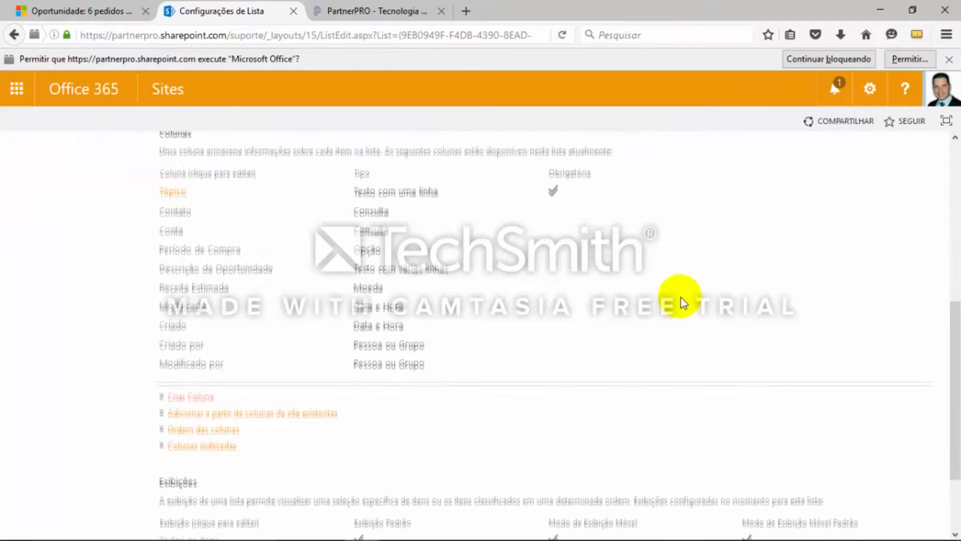
{"action": "scroll", "coordinate": [651, 301], "scroll_direction": "up", "scroll_amount": 1}
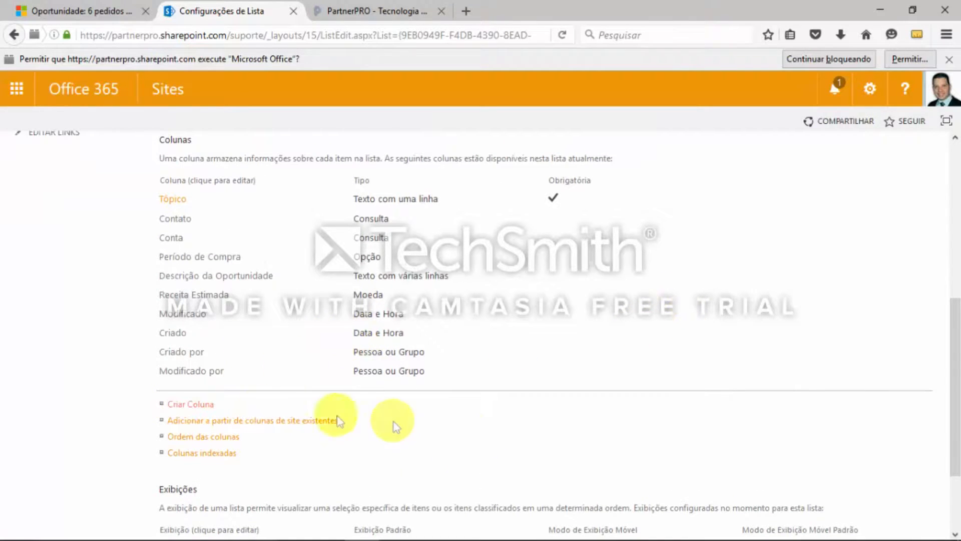
{"action": "left_click", "coordinate": [199, 405]}
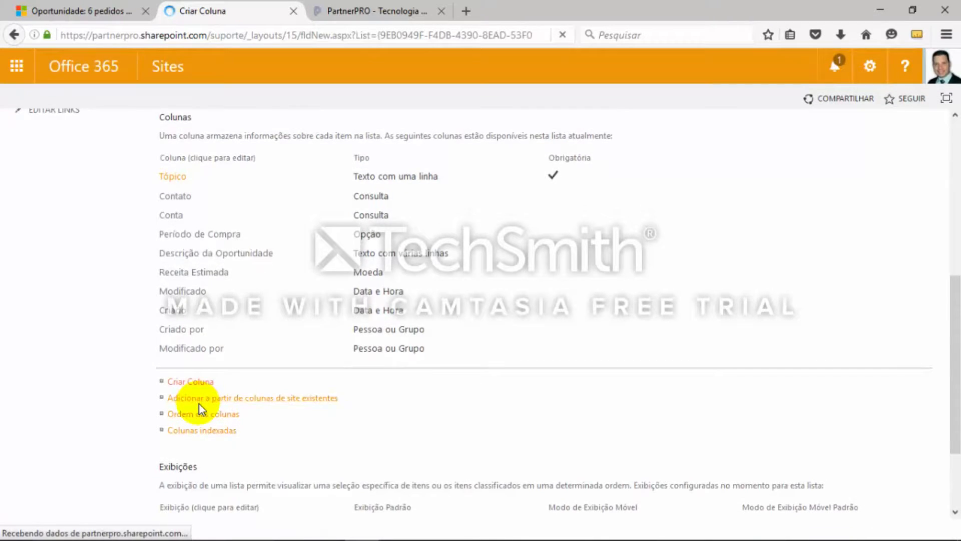
{"action": "left_click", "coordinate": [389, 235]}
{"action": "type", "text": "Probabilidade"}
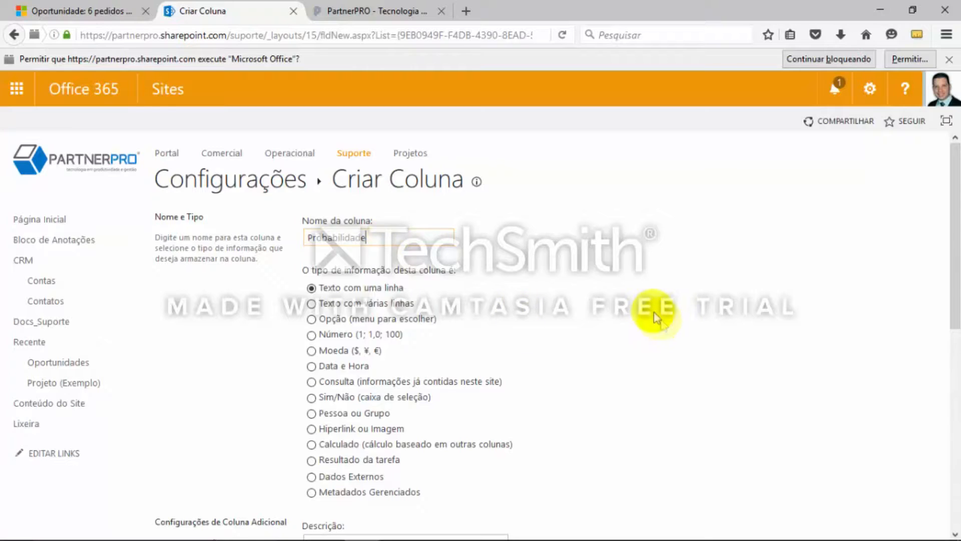
Review the available types and additional settings for the Probabilidade column and start editing its description
{"action": "scroll", "coordinate": [653, 311], "scroll_direction": "down", "scroll_amount": 3}
{"action": "scroll", "coordinate": [708, 266], "scroll_direction": "down", "scroll_amount": 2}
{"action": "scroll", "coordinate": [707, 268], "scroll_direction": "up", "scroll_amount": 1}
{"action": "scroll", "coordinate": [486, 382], "scroll_direction": "up", "scroll_amount": 2}
{"action": "scroll", "coordinate": [470, 392], "scroll_direction": "down", "scroll_amount": 2}
{"action": "left_click", "coordinate": [409, 392]}
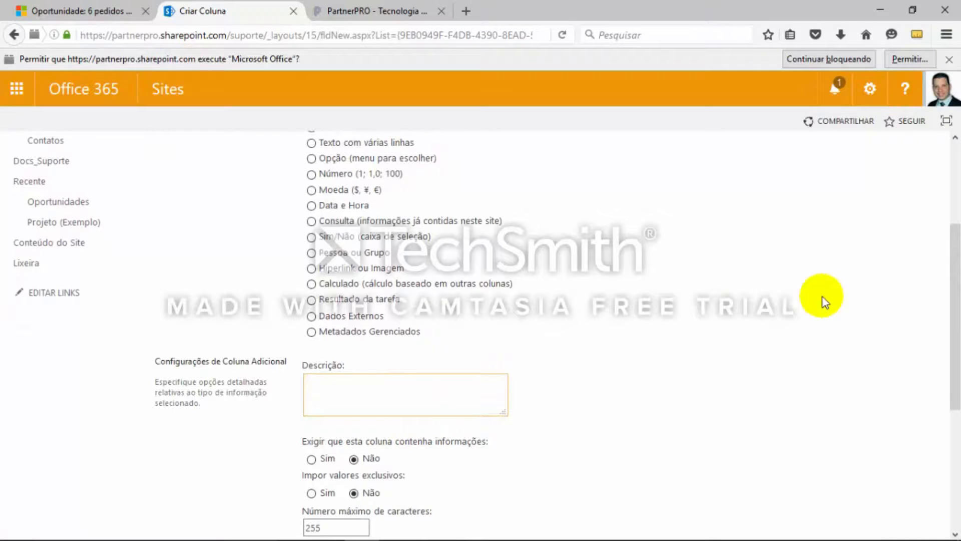
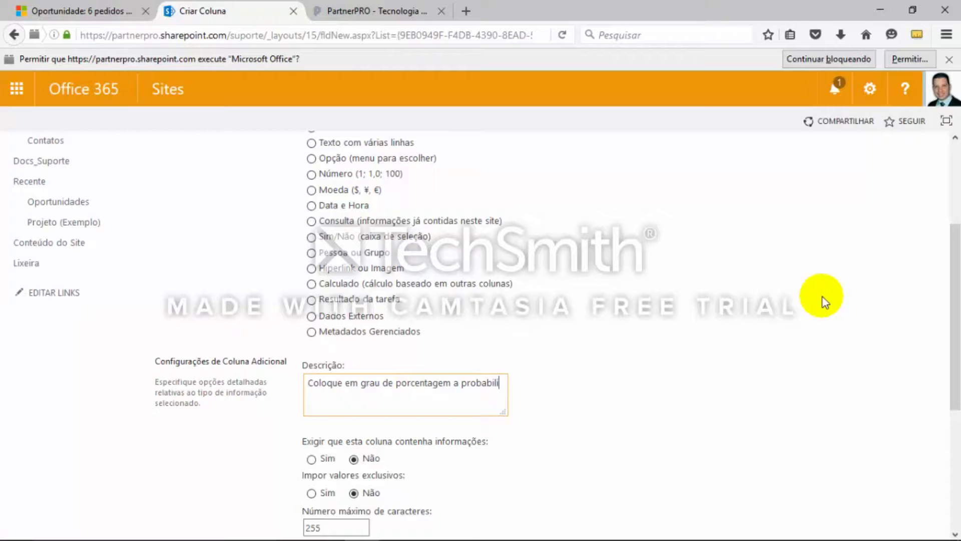
Complete the Probabilidade column description as "Coloque em grau de porcentagem a probabilidade de fechamento" and save the single-line text column
{"action": "type", "text": "dade de fechamento"}
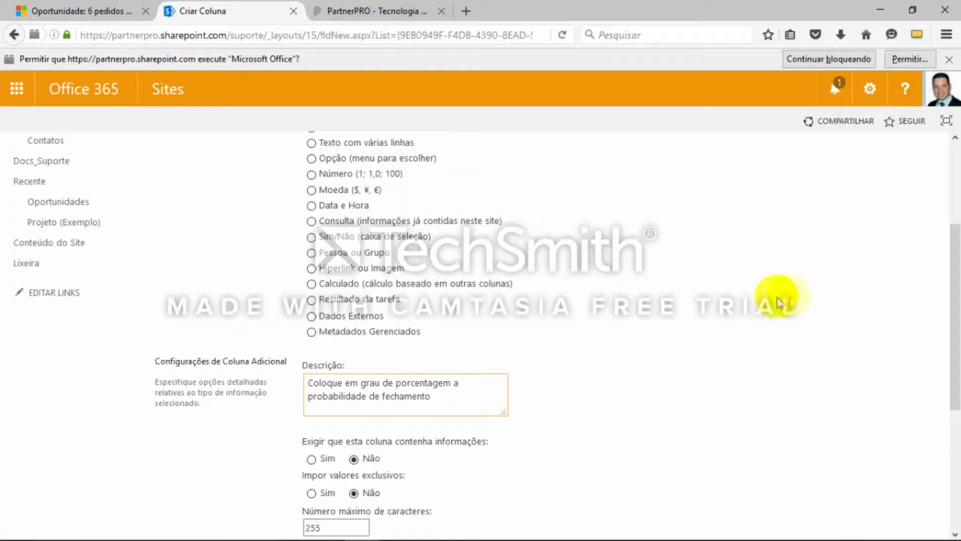
{"action": "scroll", "coordinate": [786, 295], "scroll_direction": "down", "scroll_amount": 2}
{"action": "scroll", "coordinate": [714, 344], "scroll_direction": "down", "scroll_amount": 3}
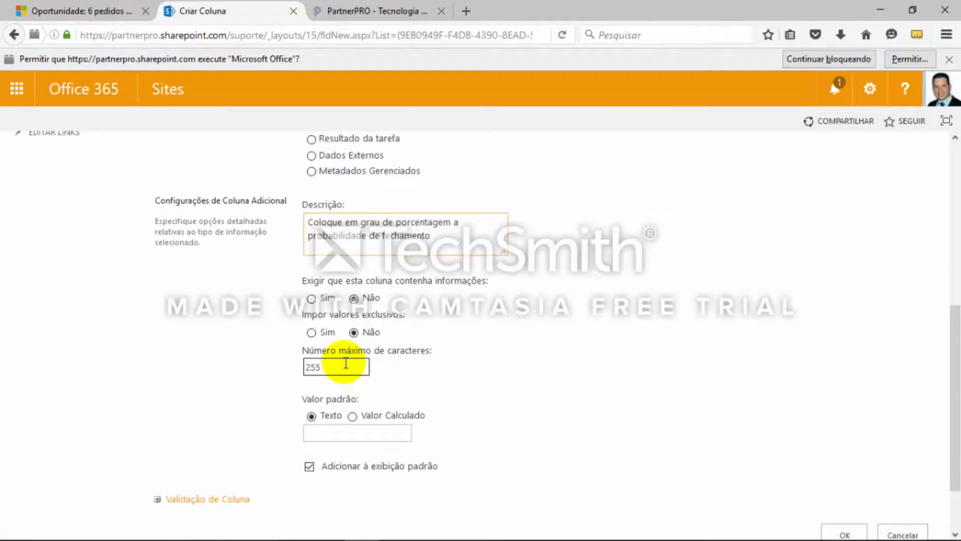
{"action": "scroll", "coordinate": [457, 397], "scroll_direction": "down", "scroll_amount": 2}
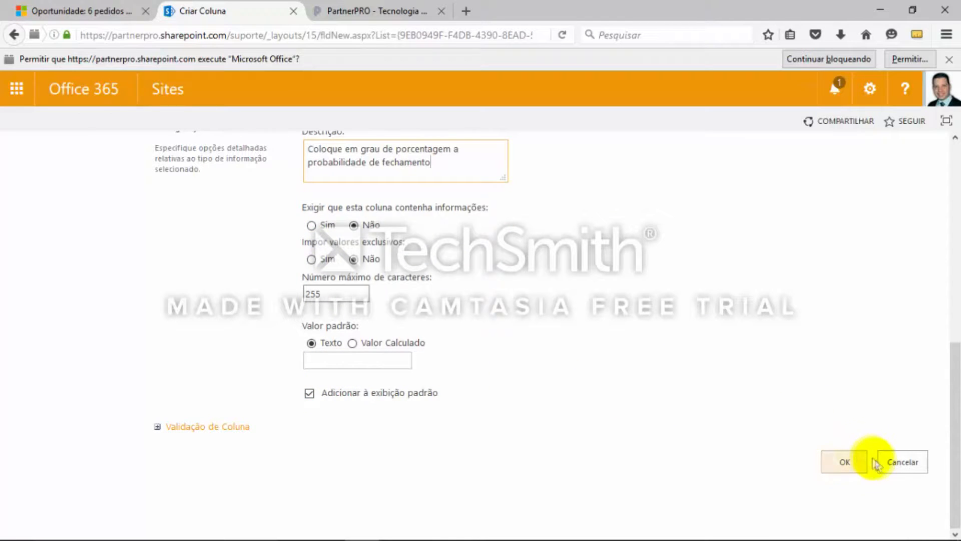
{"action": "left_click", "coordinate": [845, 463]}
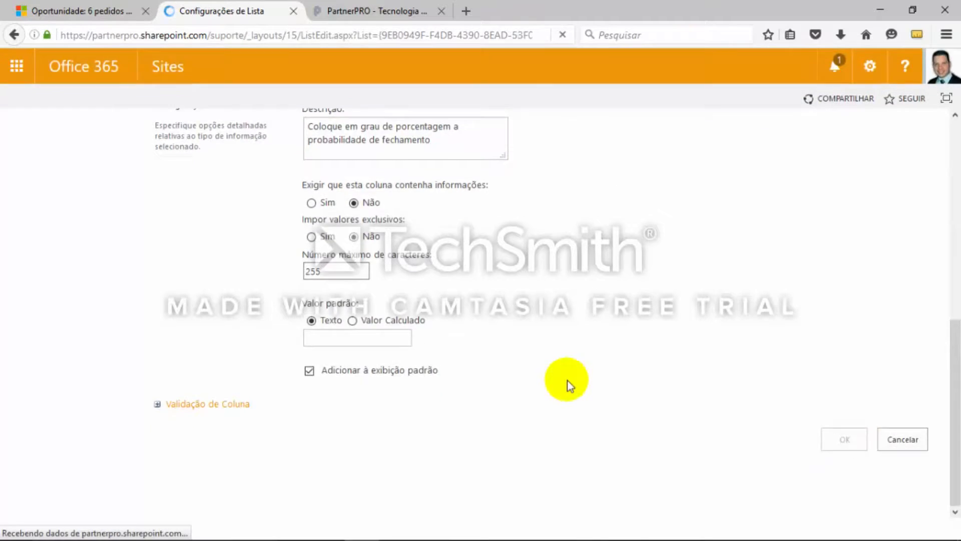
Check the next field in the OneNote list and start a SharePoint column named Est. Fechamento with type Data e Hora
{"action": "key", "text": "alt+Tab"}
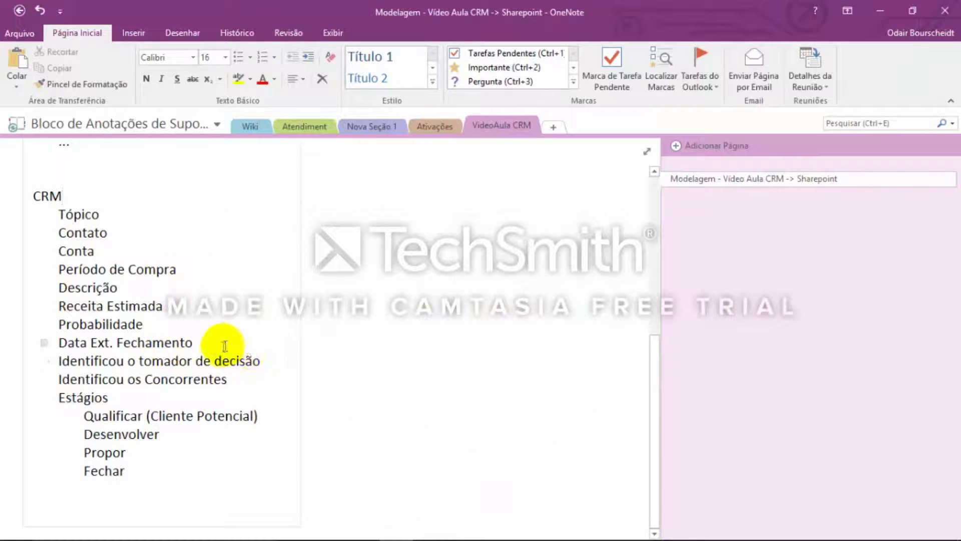
{"action": "key", "text": "alt+Tab"}
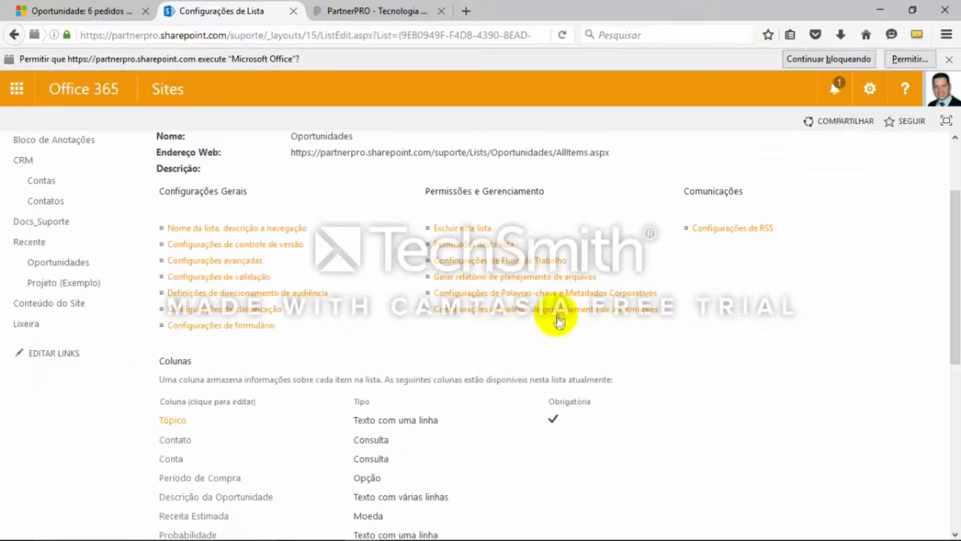
{"action": "scroll", "coordinate": [557, 318], "scroll_direction": "down", "scroll_amount": 3}
{"action": "scroll", "coordinate": [556, 321], "scroll_direction": "down", "scroll_amount": 5}
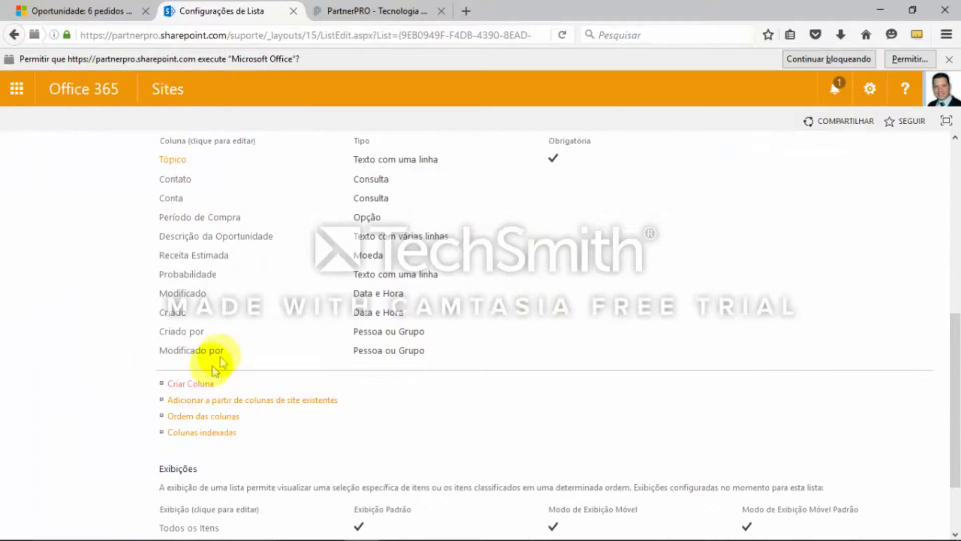
{"action": "left_click", "coordinate": [198, 385]}
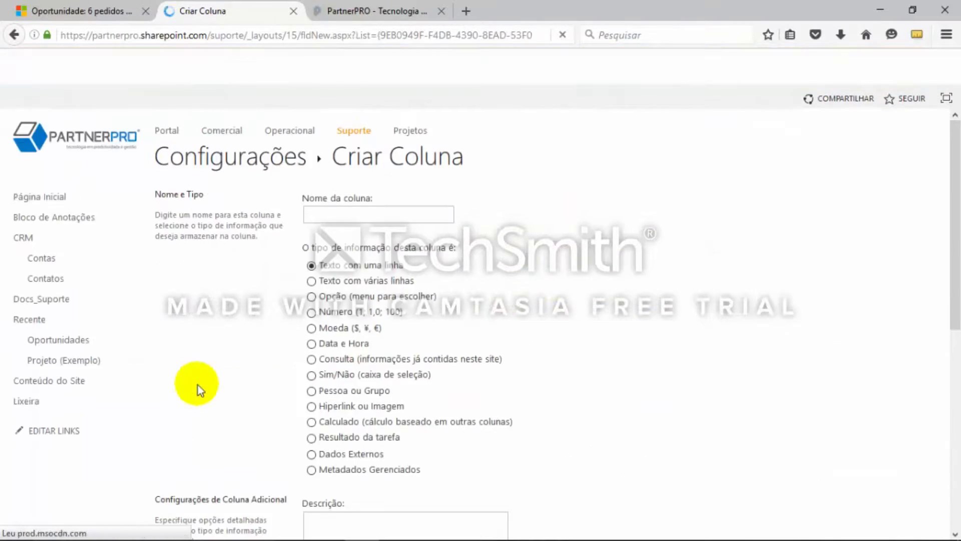
{"action": "type", "text": "Data"}
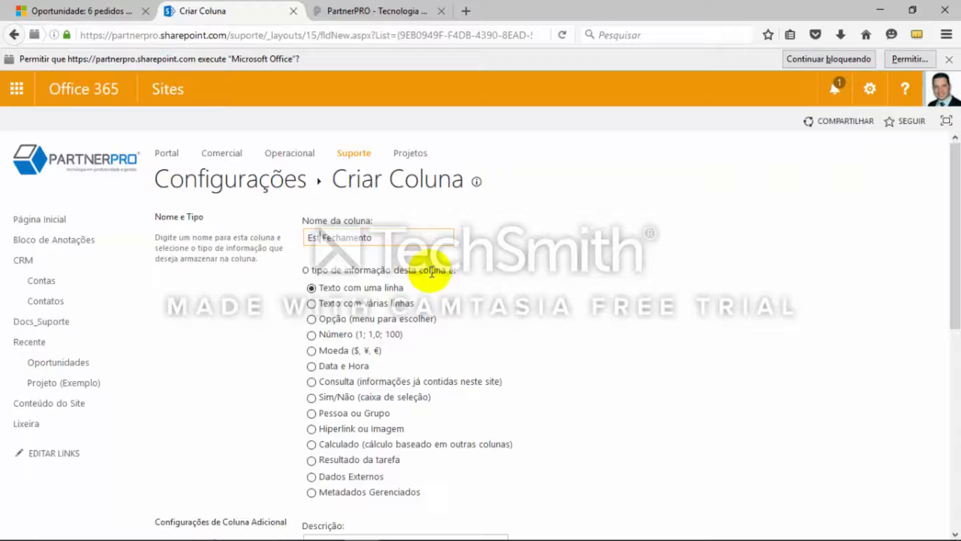
{"action": "scroll", "coordinate": [322, 333], "scroll_direction": "down", "scroll_amount": 1}
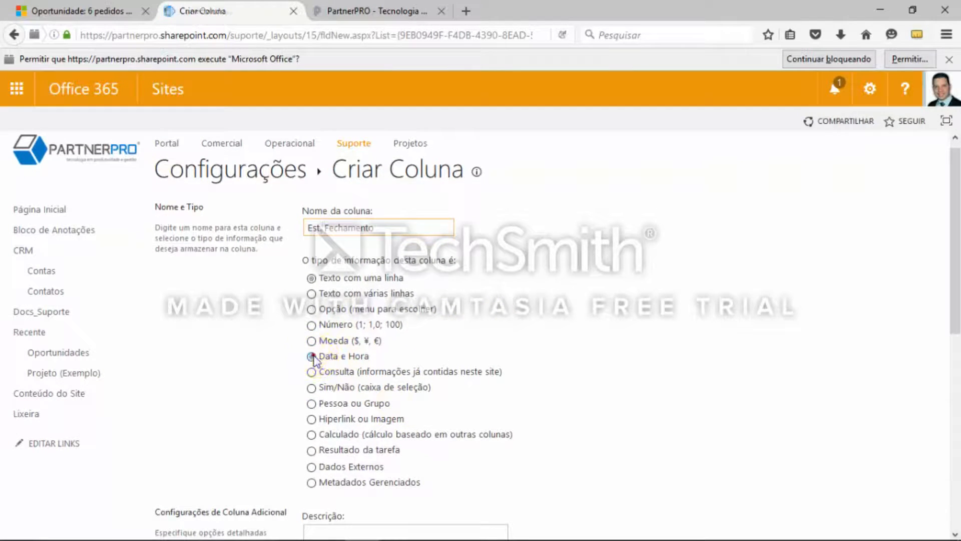
{"action": "left_click", "coordinate": [311, 356]}
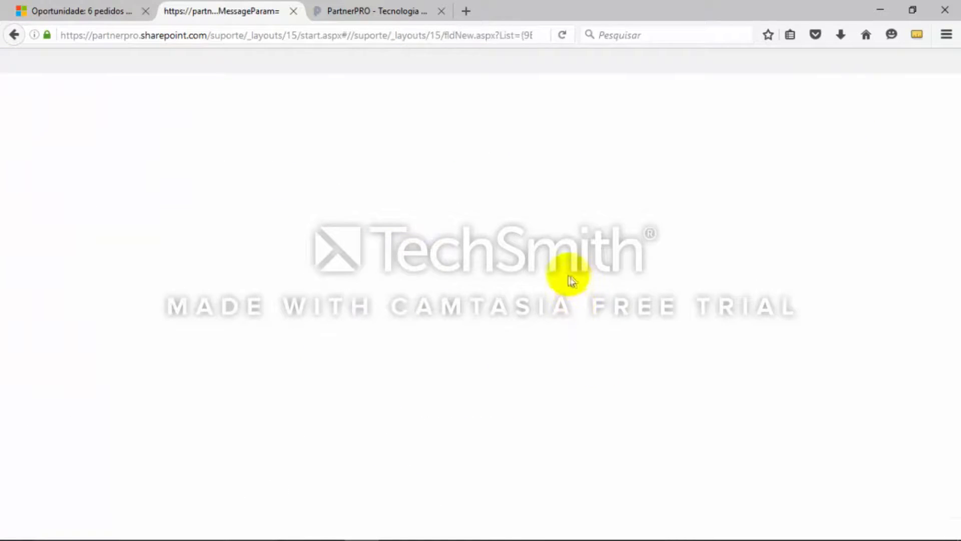
Review the Est. Fechamento settings, keep the Somente Data format with no default value, and save the column
{"action": "scroll", "coordinate": [635, 315], "scroll_direction": "down", "scroll_amount": 3}
{"action": "scroll", "coordinate": [622, 358], "scroll_direction": "down", "scroll_amount": 2}
{"action": "scroll", "coordinate": [373, 394], "scroll_direction": "down", "scroll_amount": 1}
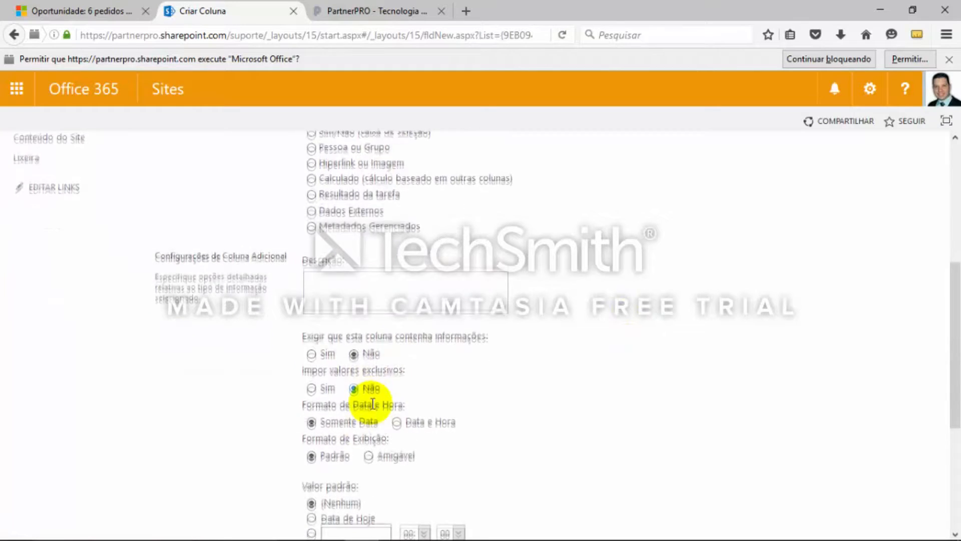
{"action": "scroll", "coordinate": [450, 425], "scroll_direction": "down", "scroll_amount": 2}
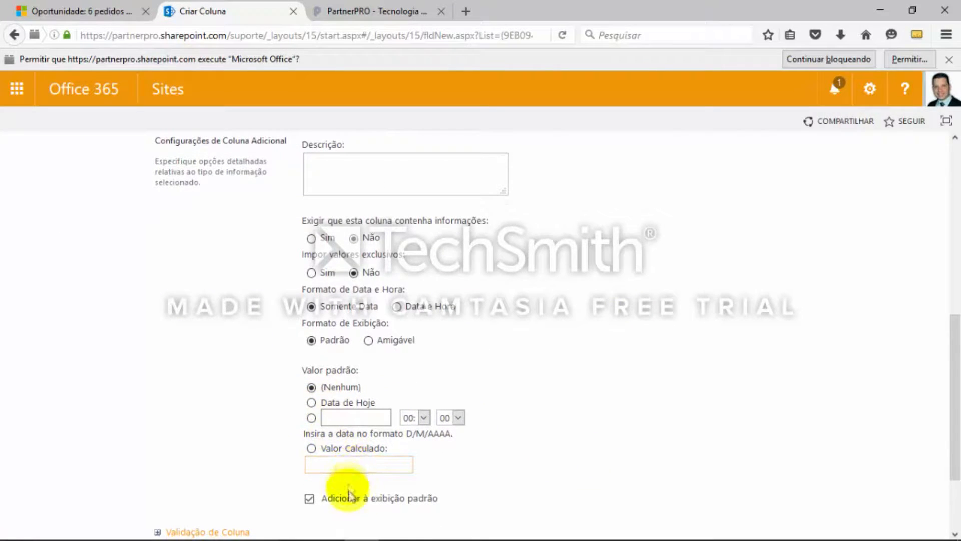
{"action": "scroll", "coordinate": [598, 411], "scroll_direction": "down", "scroll_amount": 2}
{"action": "scroll", "coordinate": [682, 357], "scroll_direction": "down", "scroll_amount": 1}
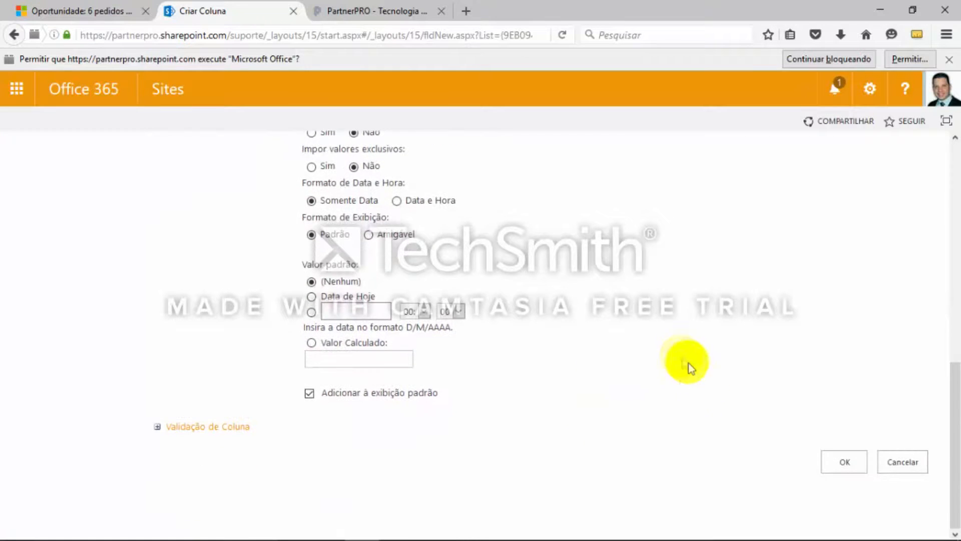
{"action": "left_click", "coordinate": [841, 463]}
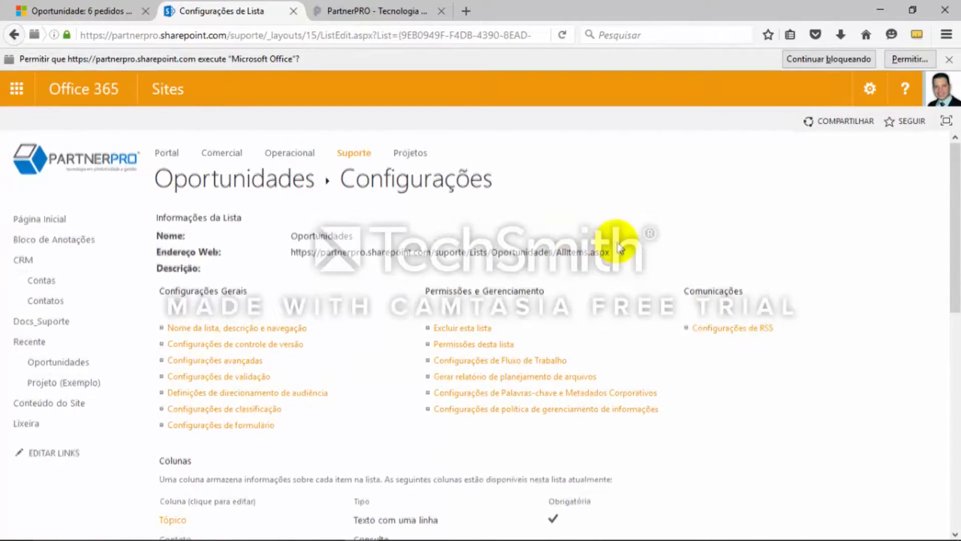
Check the remaining fields in the OneNote list and start another column in the SharePoint Oportunidades list
{"action": "scroll", "coordinate": [623, 251], "scroll_direction": "down", "scroll_amount": 3}
{"action": "key", "text": "alt+Tab"}
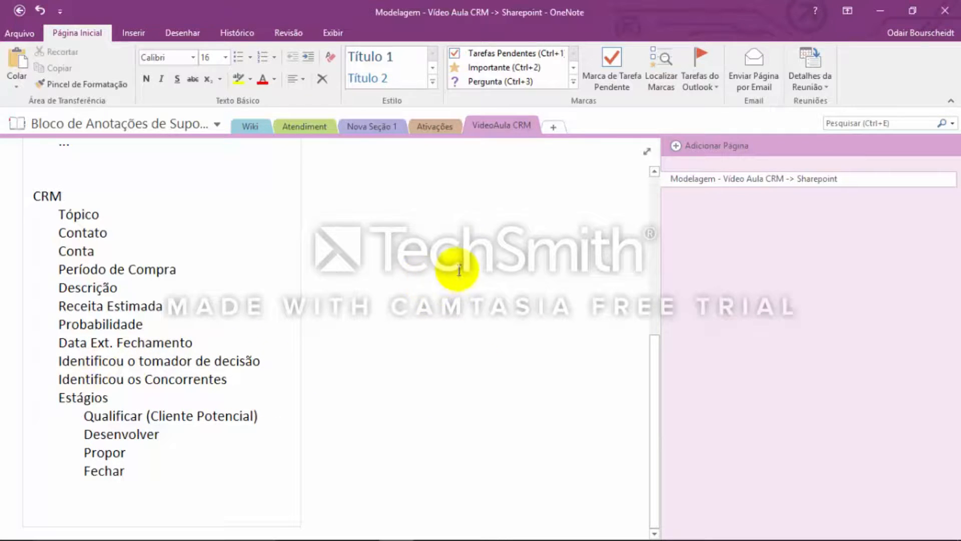
{"action": "key", "text": "alt+Tab"}
{"action": "scroll", "coordinate": [762, 335], "scroll_direction": "up", "scroll_amount": 1}
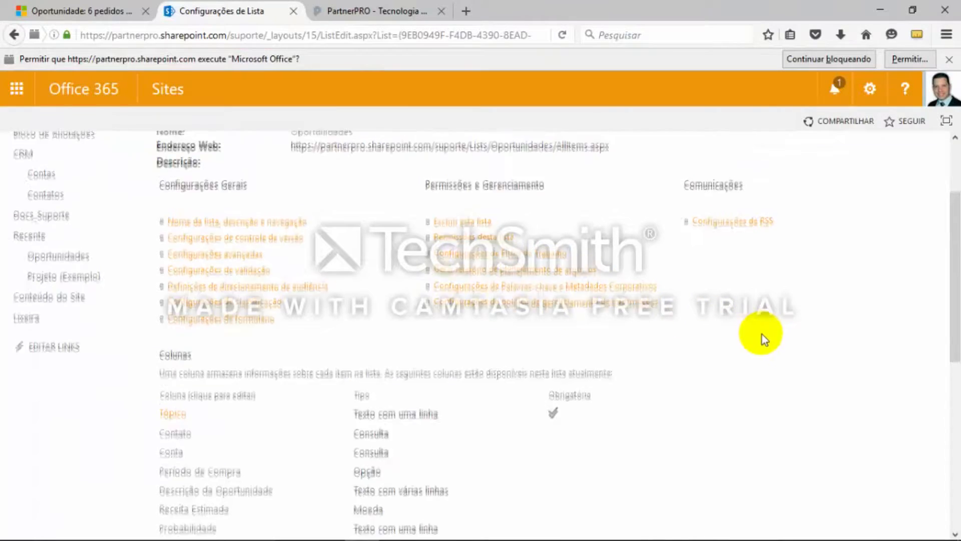
{"action": "scroll", "coordinate": [608, 350], "scroll_direction": "down", "scroll_amount": 3}
{"action": "scroll", "coordinate": [505, 322], "scroll_direction": "up", "scroll_amount": 3}
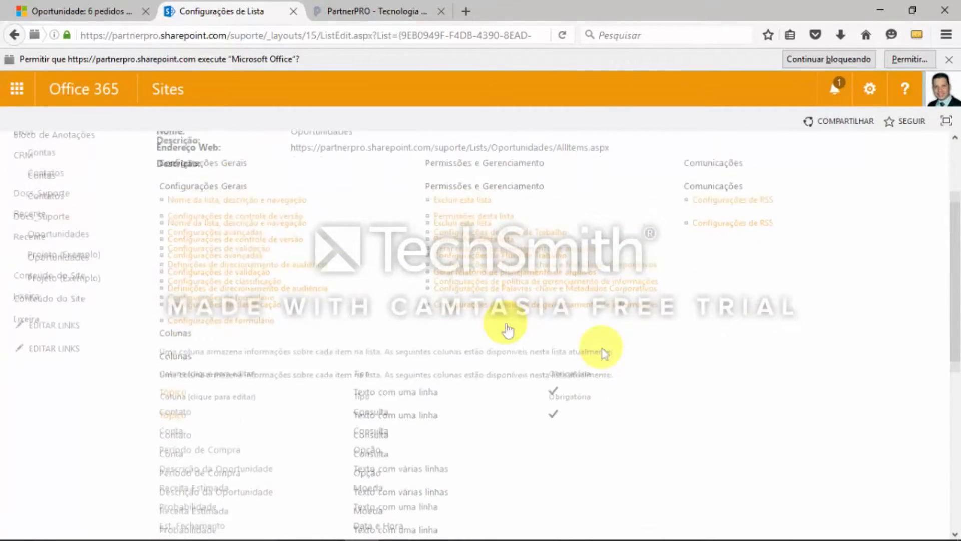
{"action": "scroll", "coordinate": [608, 333], "scroll_direction": "down", "scroll_amount": 5}
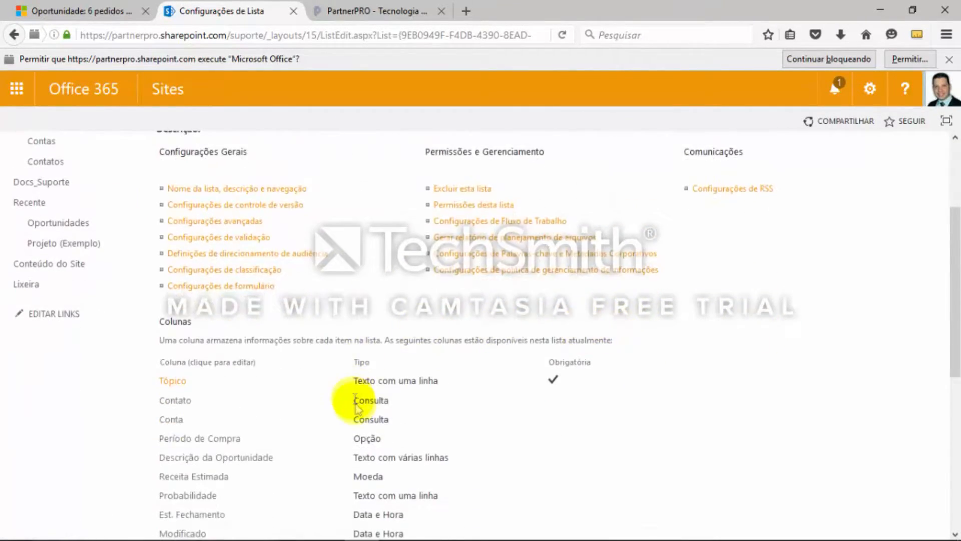
{"action": "left_click", "coordinate": [185, 444]}
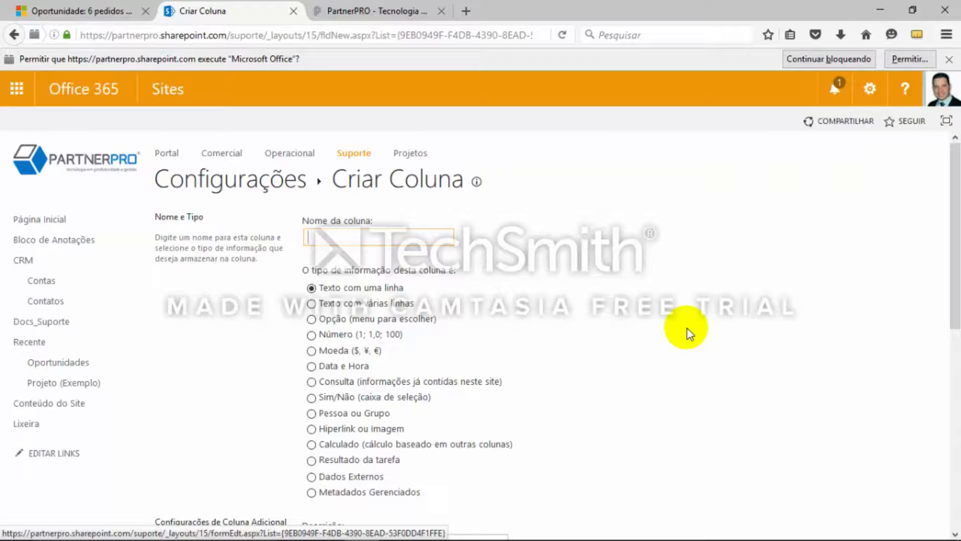
Consult the OneNote list again, then name the new SharePoint column Ident. Tomador de Decisão and set its type to Sim/Não
{"action": "key", "text": "alt+Tab"}
{"action": "key", "text": "alt+Tab"}
{"action": "key", "text": "alt+Tab"}
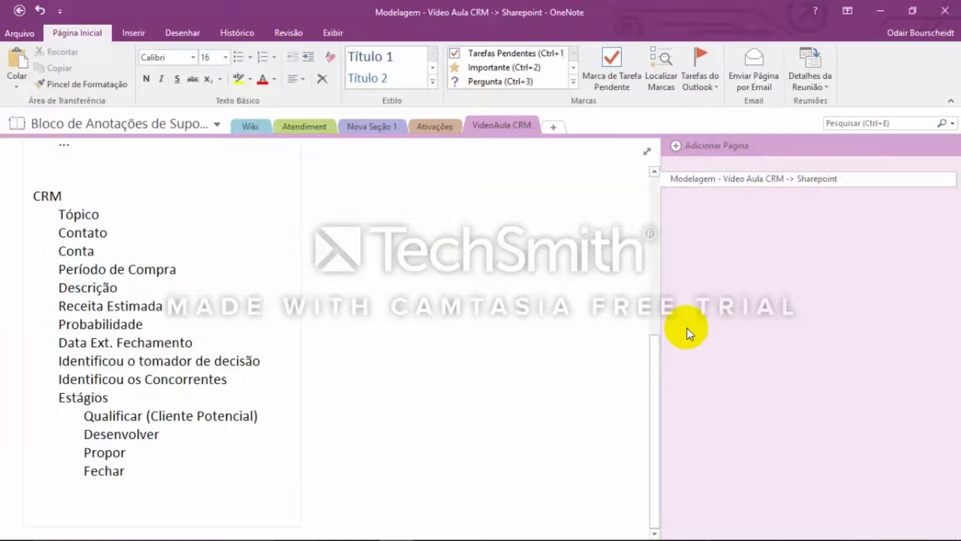
{"action": "key", "text": "alt+Tab"}
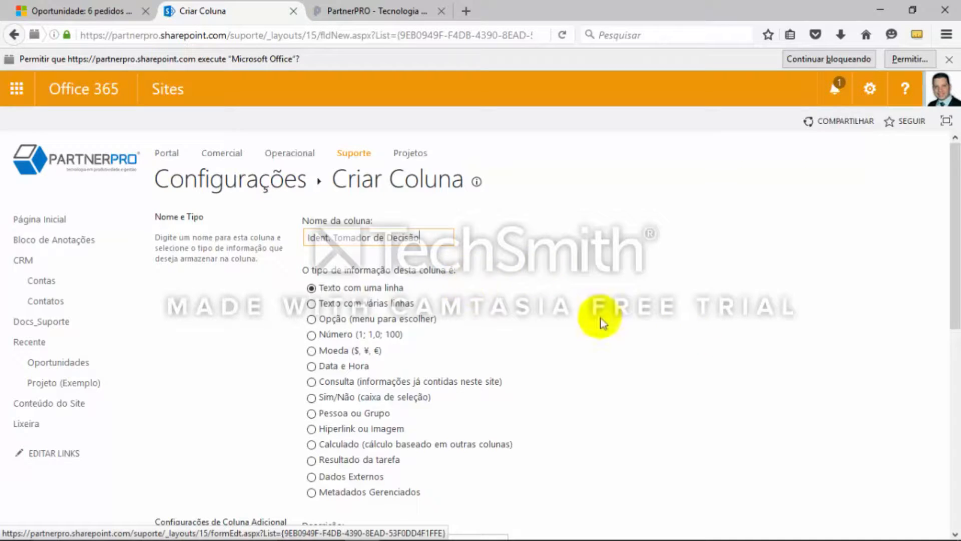
{"action": "scroll", "coordinate": [539, 317], "scroll_direction": "down", "scroll_amount": 1}
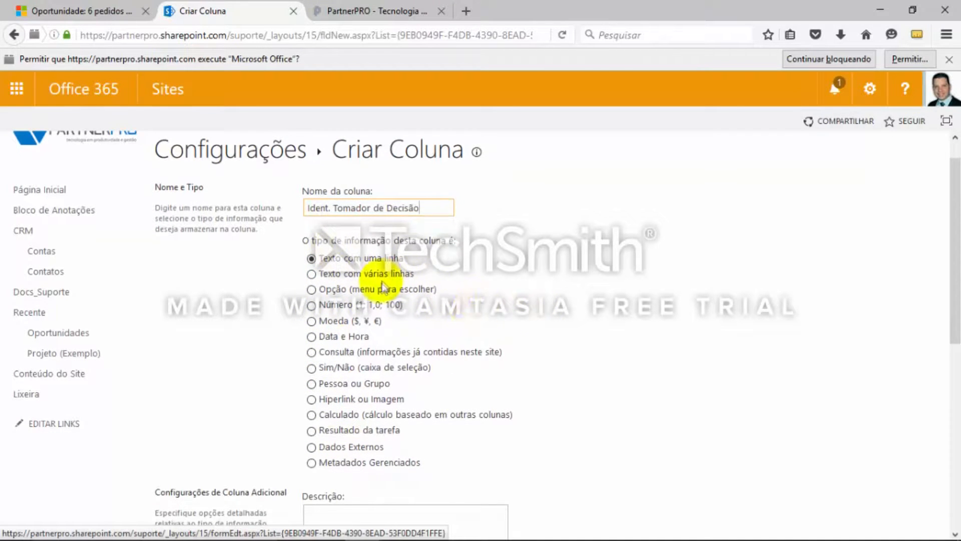
{"action": "scroll", "coordinate": [481, 289], "scroll_direction": "down", "scroll_amount": 1}
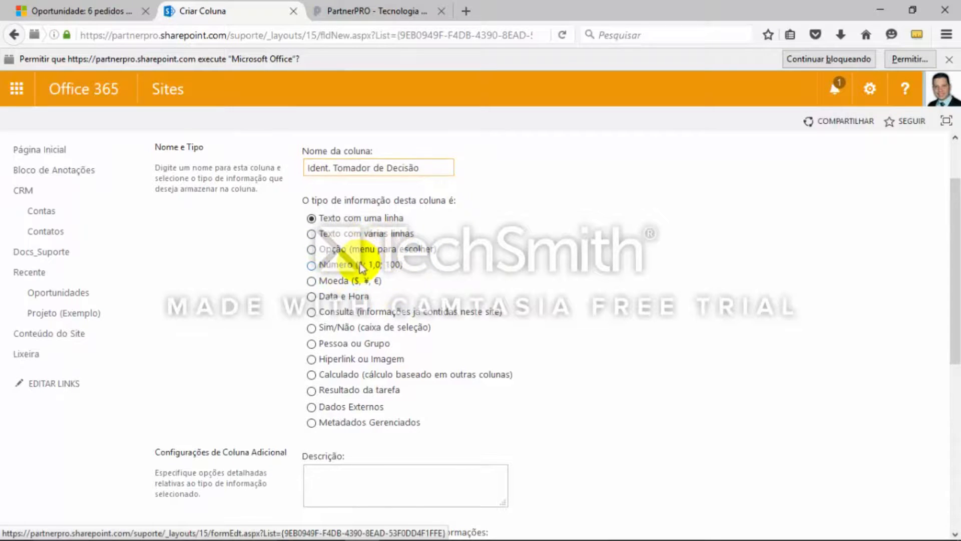
{"action": "left_click", "coordinate": [338, 329]}
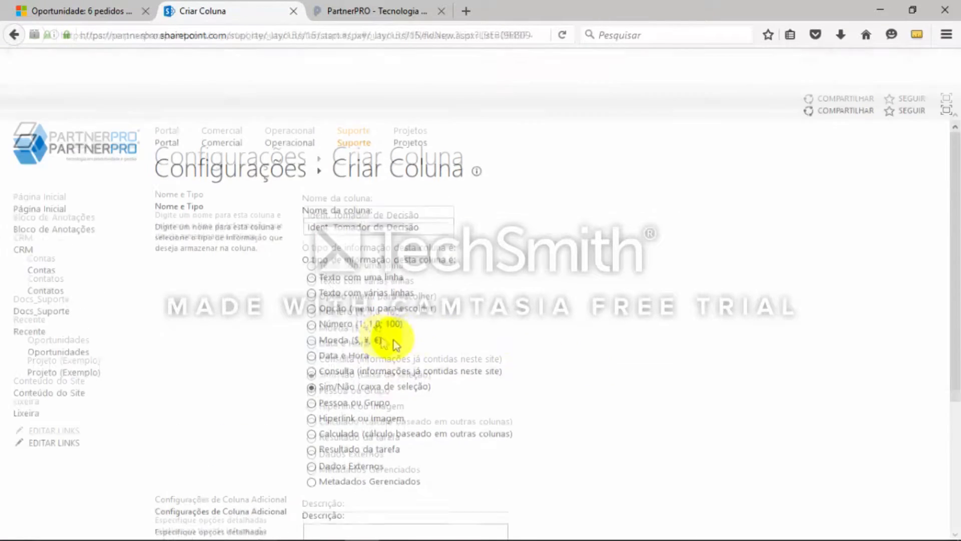
Set the default value of the Ident. Tomador de Decisão column to Não
{"action": "scroll", "coordinate": [590, 338], "scroll_direction": "down", "scroll_amount": 2}
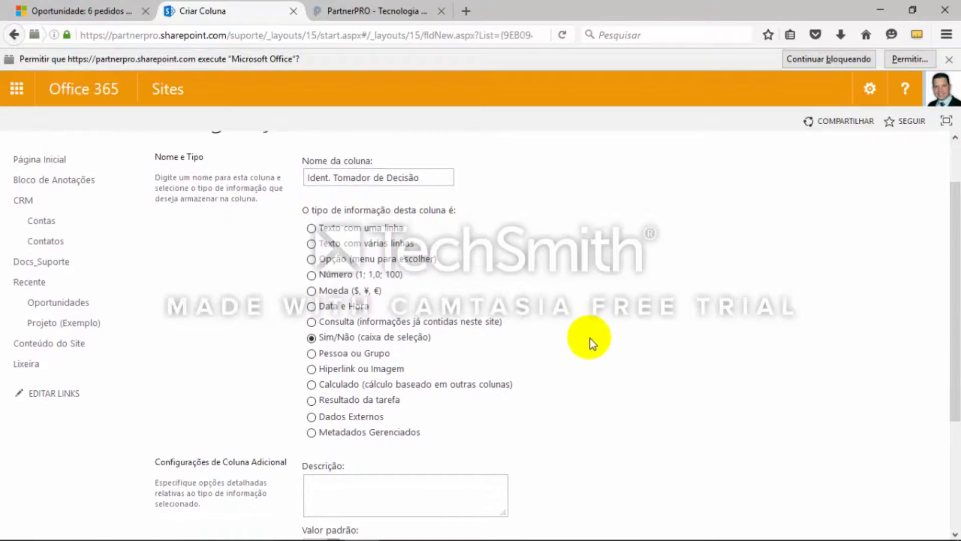
{"action": "scroll", "coordinate": [591, 338], "scroll_direction": "down", "scroll_amount": 4}
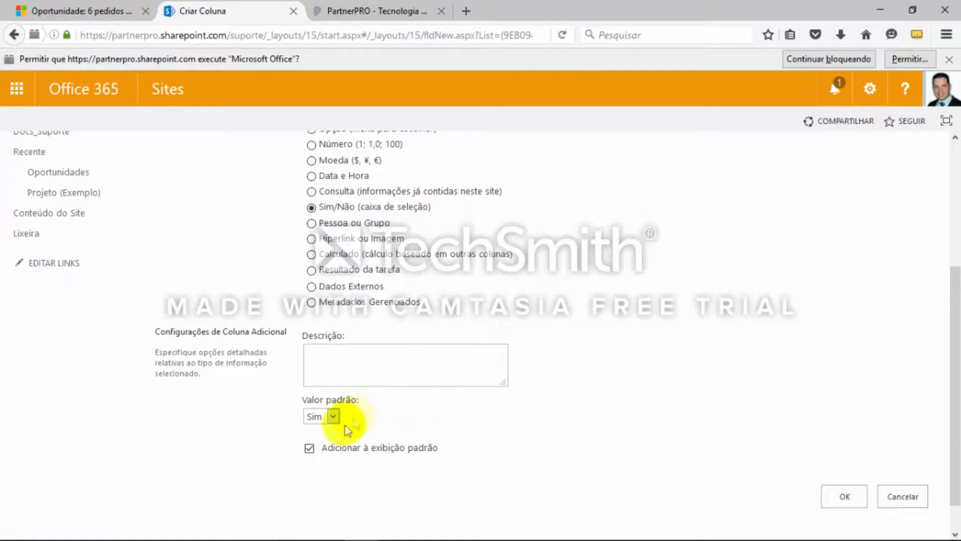
{"action": "left_click", "coordinate": [333, 417]}
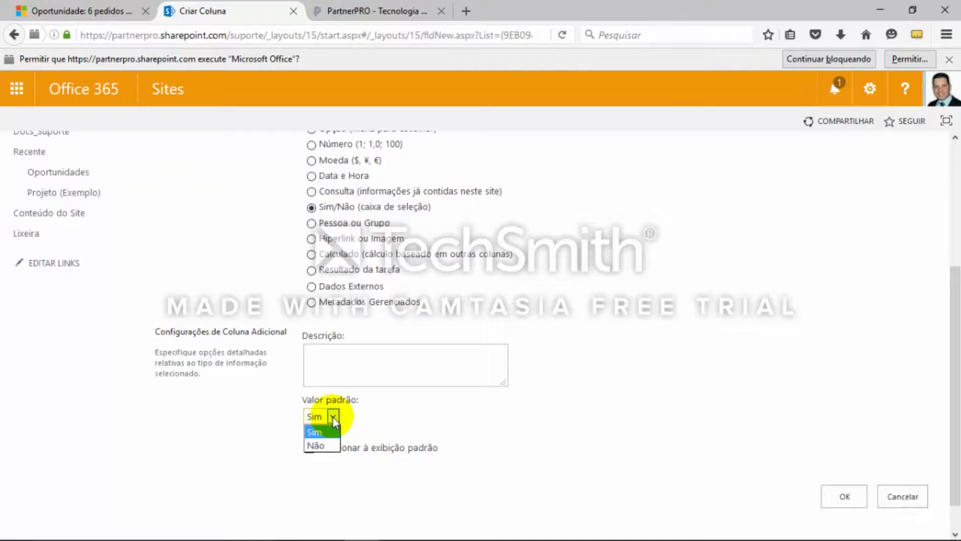
{"action": "left_click", "coordinate": [332, 446]}
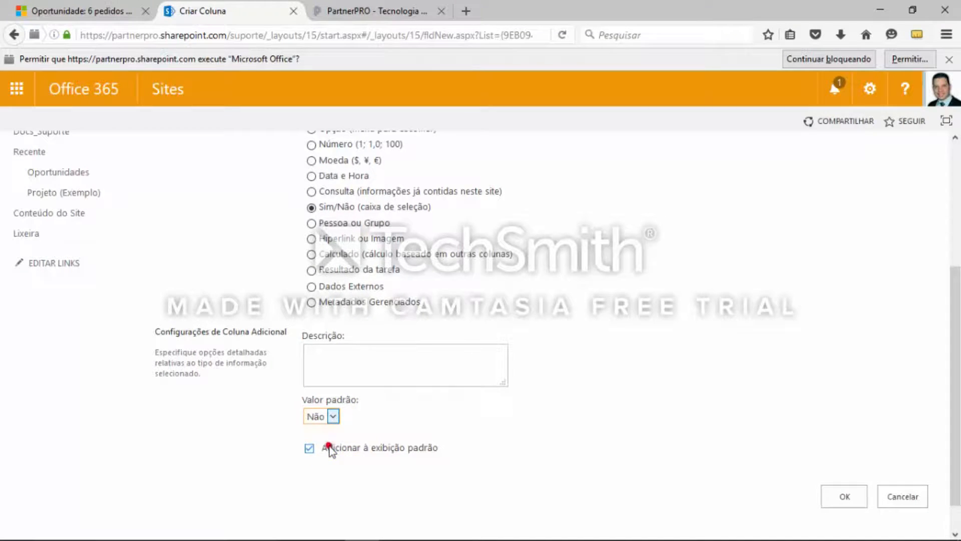
Exclude the Ident. Tomador de Decisão column from the default view and save it
{"action": "scroll", "coordinate": [644, 333], "scroll_direction": "down", "scroll_amount": 1}
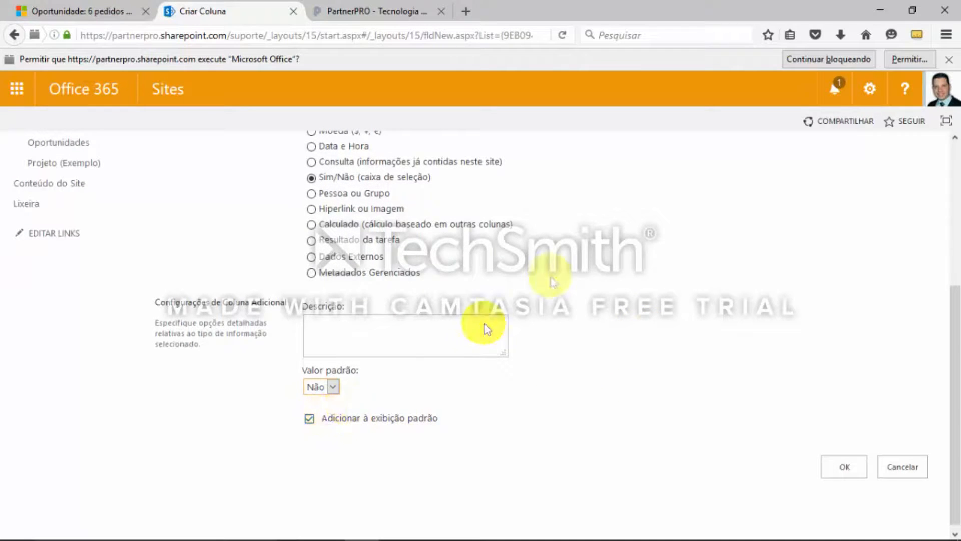
{"action": "scroll", "coordinate": [562, 255], "scroll_direction": "up", "scroll_amount": 5}
{"action": "scroll", "coordinate": [564, 265], "scroll_direction": "down", "scroll_amount": 5}
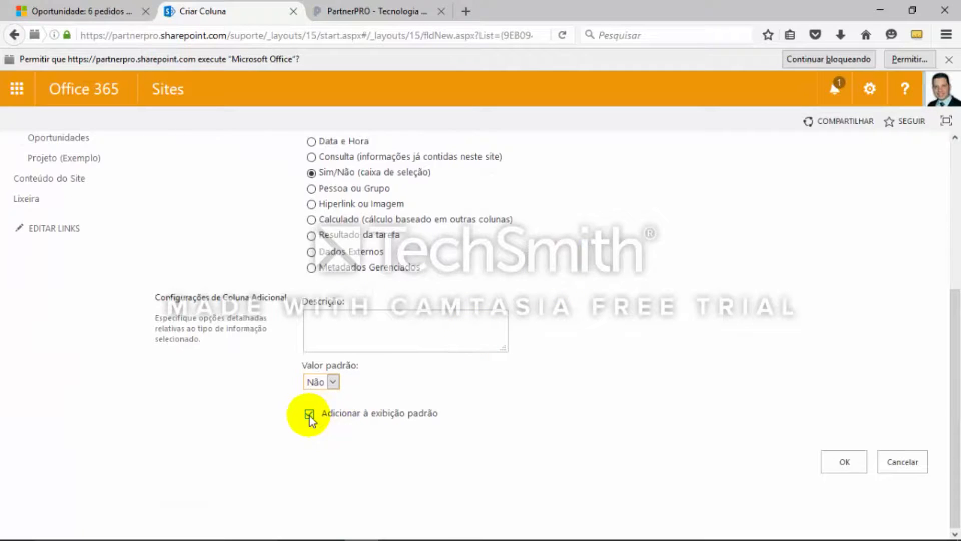
{"action": "left_click", "coordinate": [310, 416]}
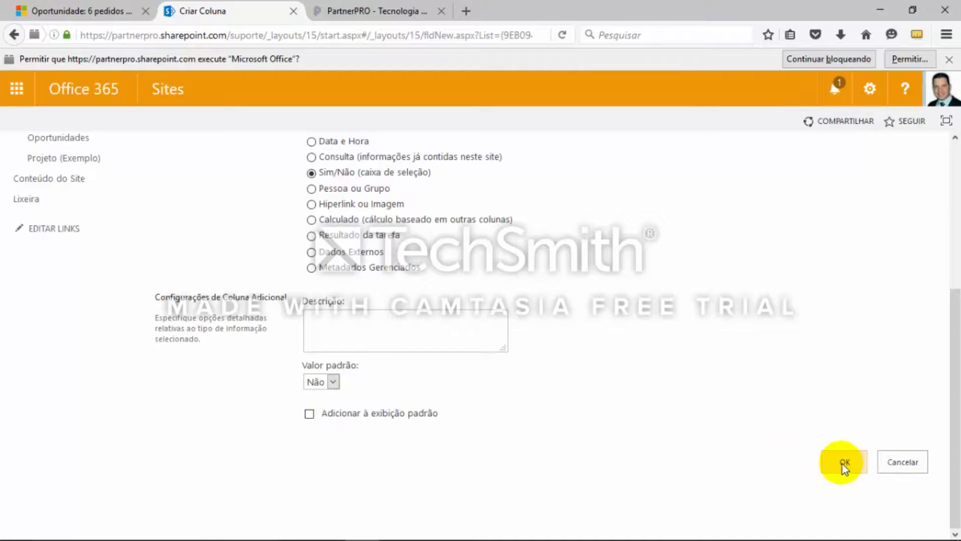
{"action": "key", "text": "alt"}
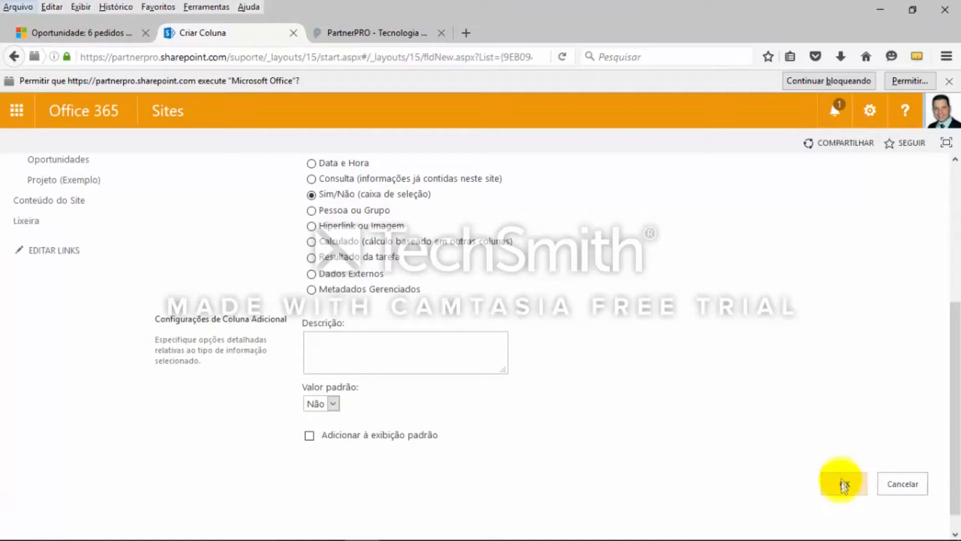
{"action": "left_click", "coordinate": [841, 480]}
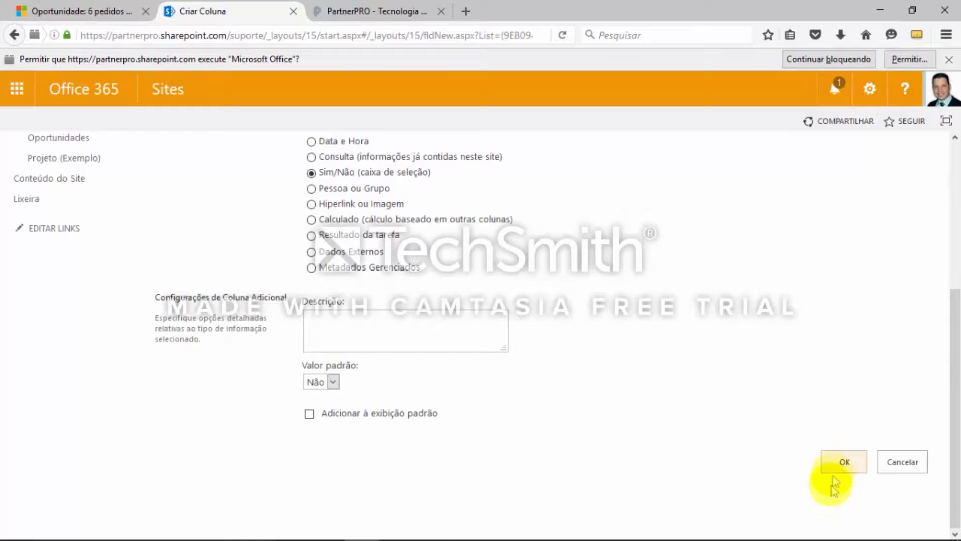
{"action": "left_click", "coordinate": [843, 463]}
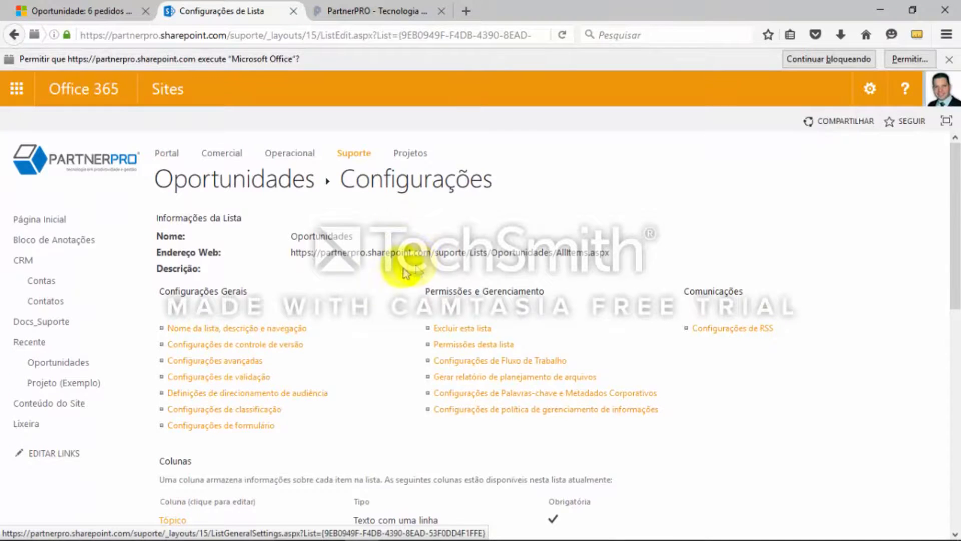
Review the columns and views already defined in the Oportunidades list settings
{"action": "scroll", "coordinate": [669, 335], "scroll_direction": "down", "scroll_amount": 3}
{"action": "scroll", "coordinate": [669, 336], "scroll_direction": "down", "scroll_amount": 2}
{"action": "scroll", "coordinate": [660, 268], "scroll_direction": "down", "scroll_amount": 5}
{"action": "scroll", "coordinate": [650, 271], "scroll_direction": "down", "scroll_amount": 1}
{"action": "scroll", "coordinate": [518, 300], "scroll_direction": "down", "scroll_amount": 5}
{"action": "scroll", "coordinate": [518, 300], "scroll_direction": "up", "scroll_amount": 5}
{"action": "scroll", "coordinate": [516, 290], "scroll_direction": "down", "scroll_amount": 4}
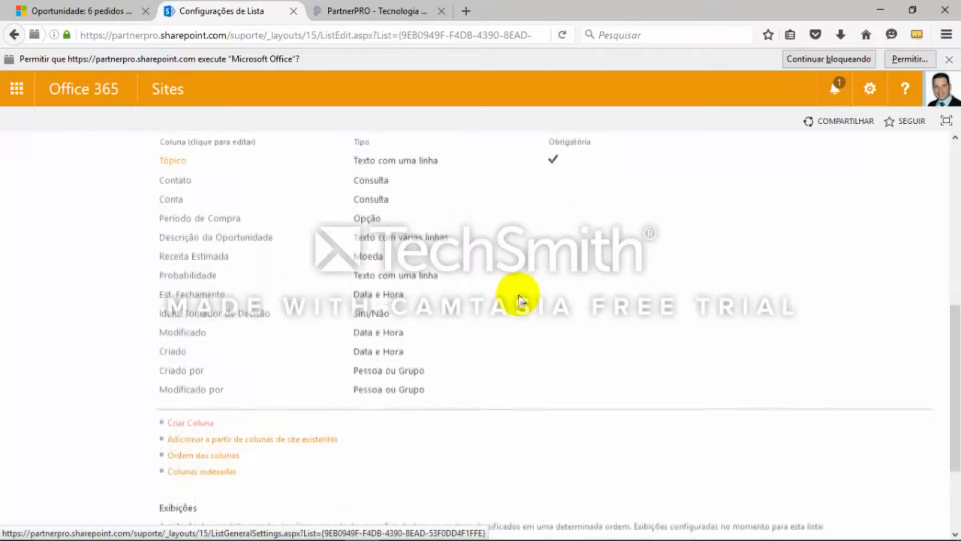
{"action": "scroll", "coordinate": [512, 266], "scroll_direction": "up", "scroll_amount": 4}
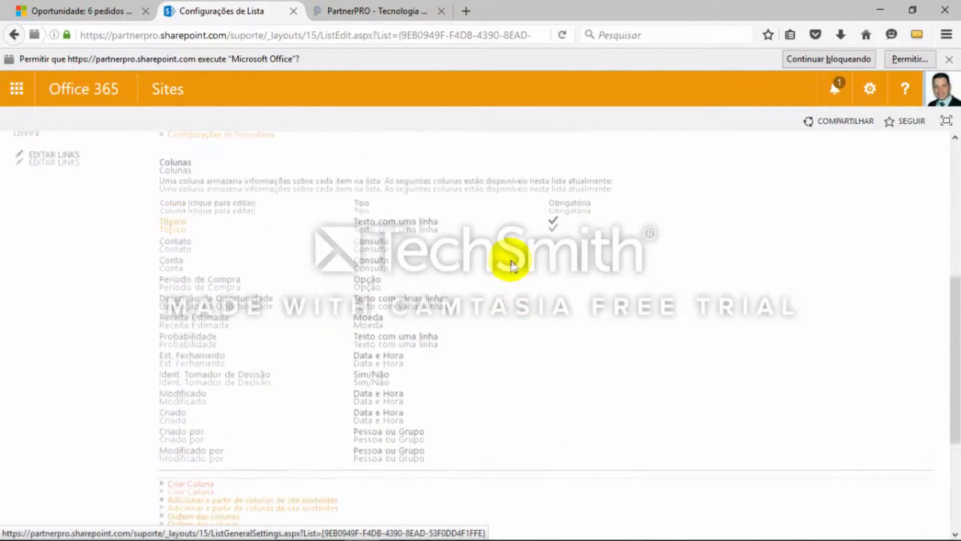
{"action": "scroll", "coordinate": [493, 241], "scroll_direction": "down", "scroll_amount": 1}
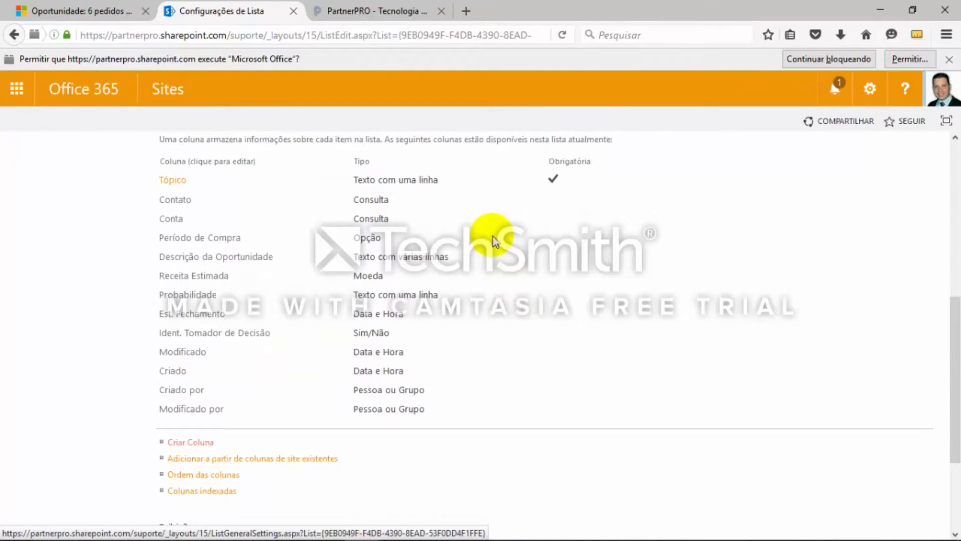
{"action": "scroll", "coordinate": [493, 240], "scroll_direction": "down", "scroll_amount": 5}
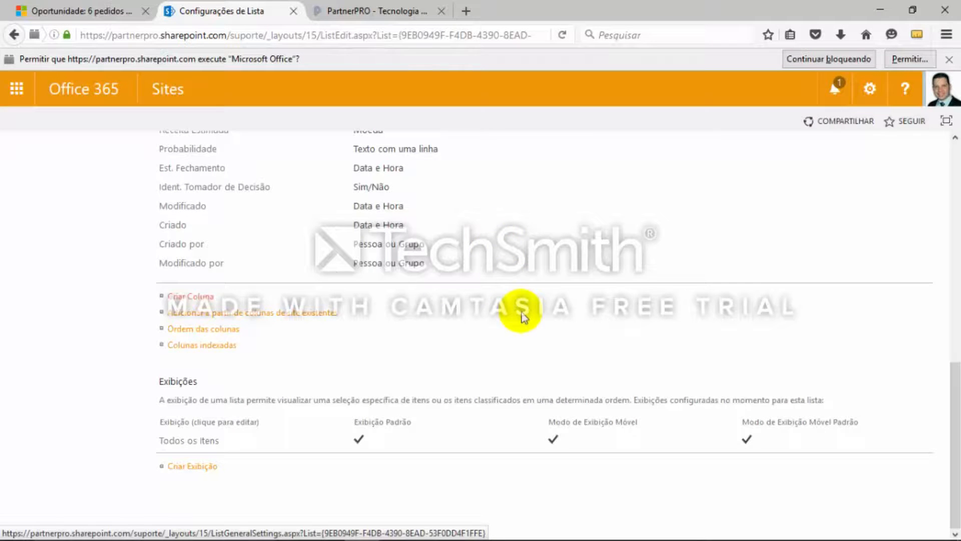
{"action": "scroll", "coordinate": [516, 308], "scroll_direction": "up", "scroll_amount": 2}
{"action": "scroll", "coordinate": [471, 320], "scroll_direction": "down", "scroll_amount": 2}
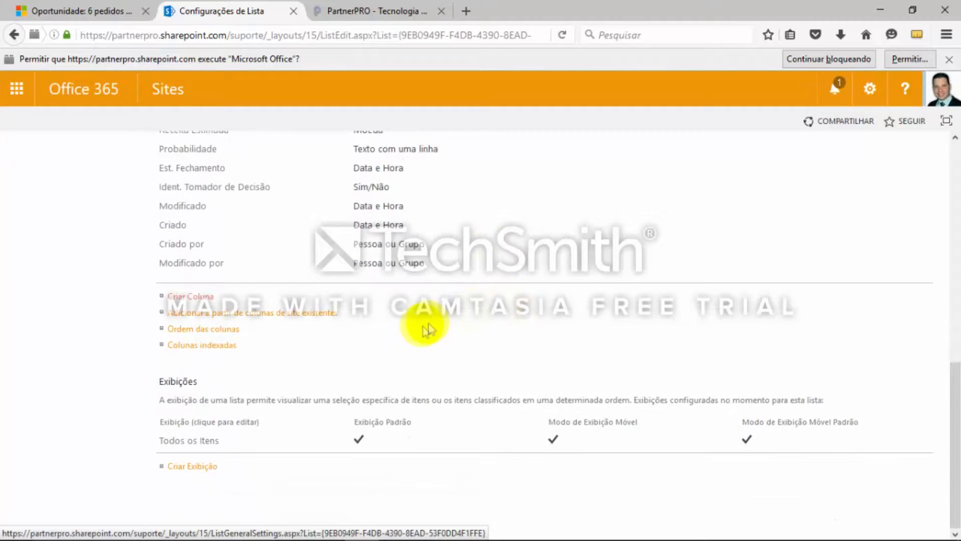
Check the next field in the OneNote list, then create a SharePoint column named Ident. Concorrentes with type Sim/Não
{"action": "key", "text": "alt+Tab"}
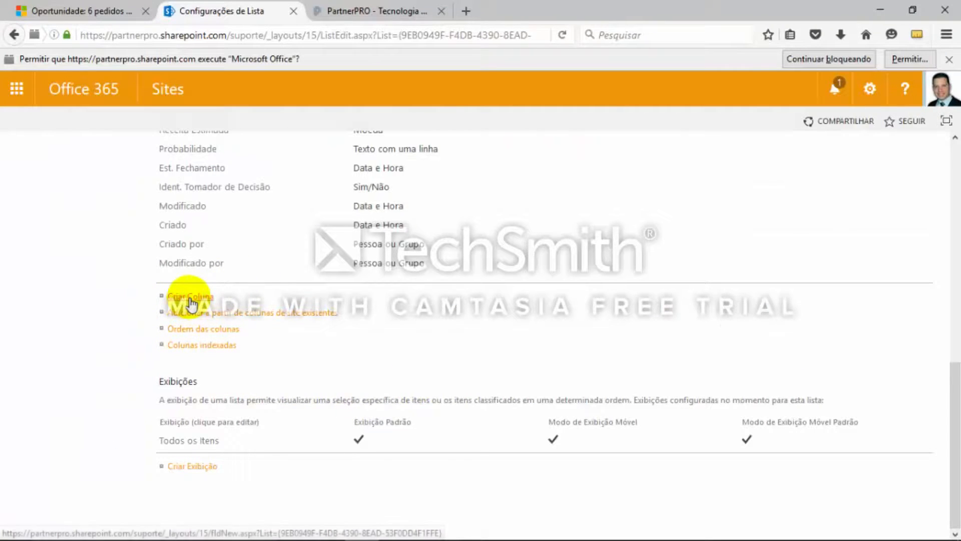
{"action": "key", "text": "alt+Tab"}
{"action": "left_click_drag", "start_coordinate": [224, 385], "coordinate": [74, 385]}
{"action": "key", "text": "ctrl+c"}
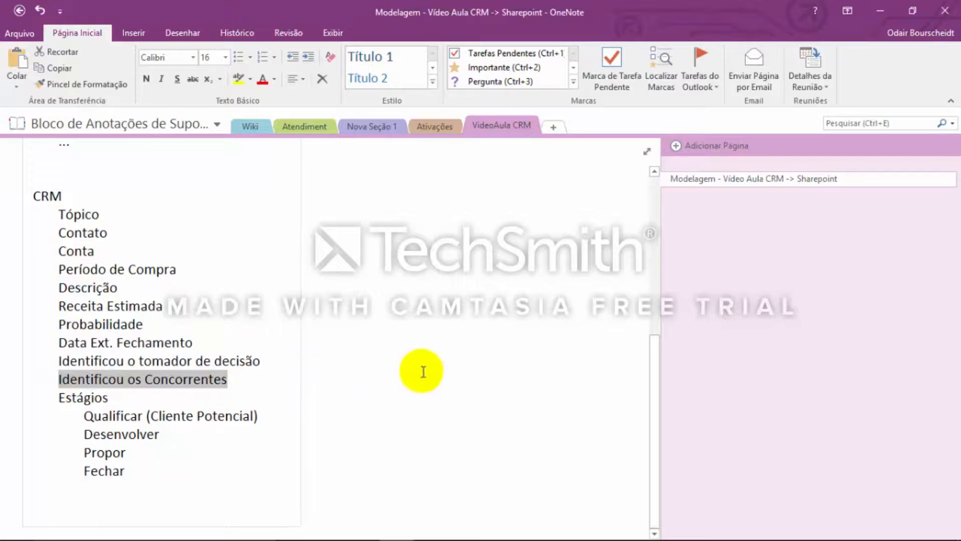
{"action": "key", "text": "alt+Tab"}
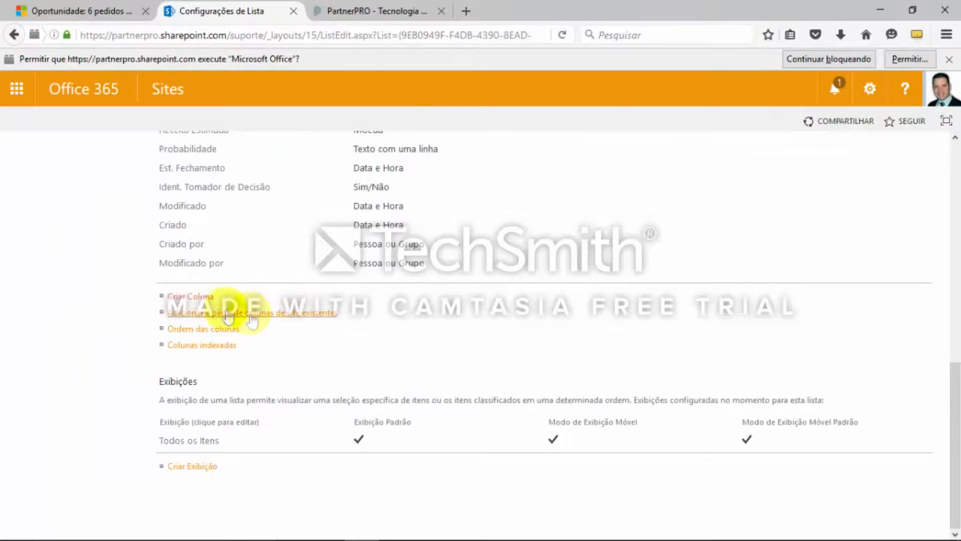
{"action": "left_click", "coordinate": [194, 298]}
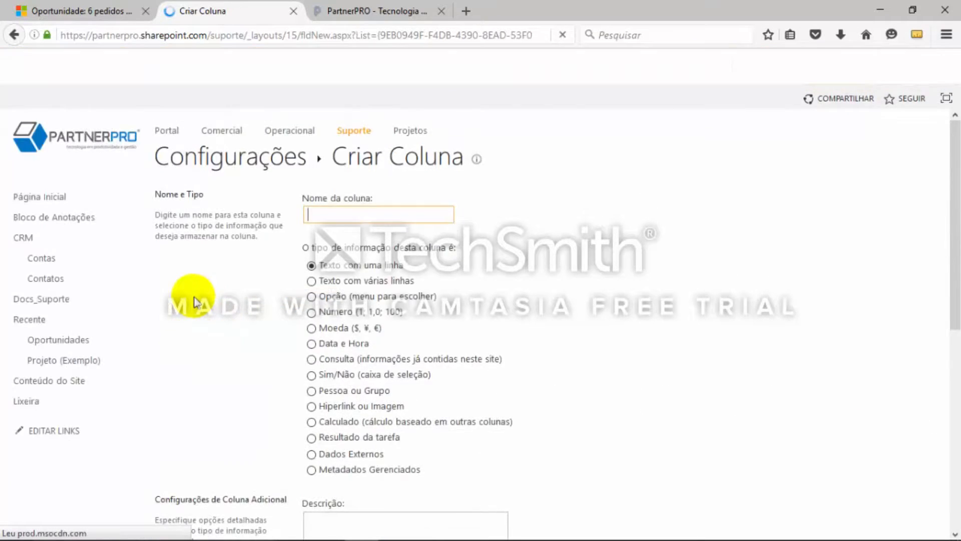
{"action": "key", "text": "ctrl+v"}
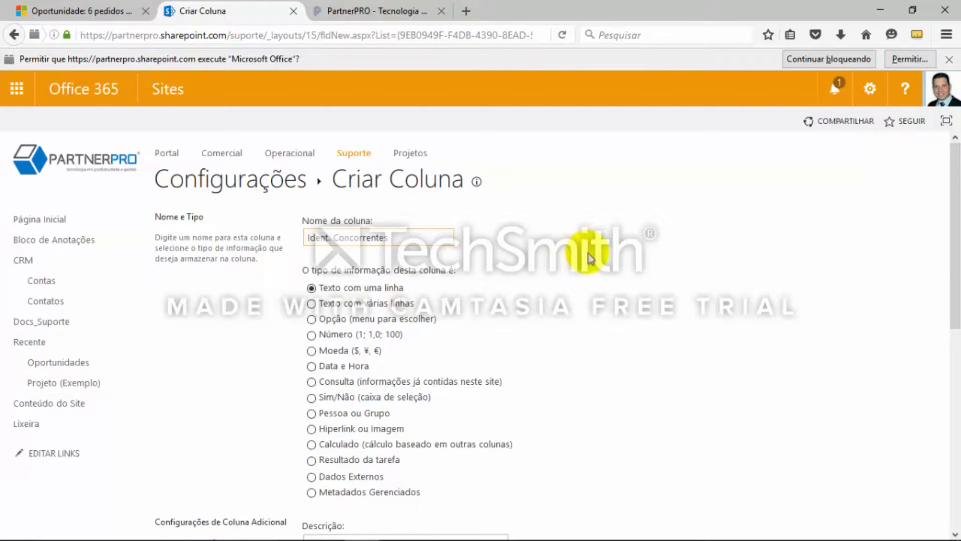
{"action": "scroll", "coordinate": [584, 253], "scroll_direction": "down", "scroll_amount": 2}
{"action": "left_click", "coordinate": [320, 328]}
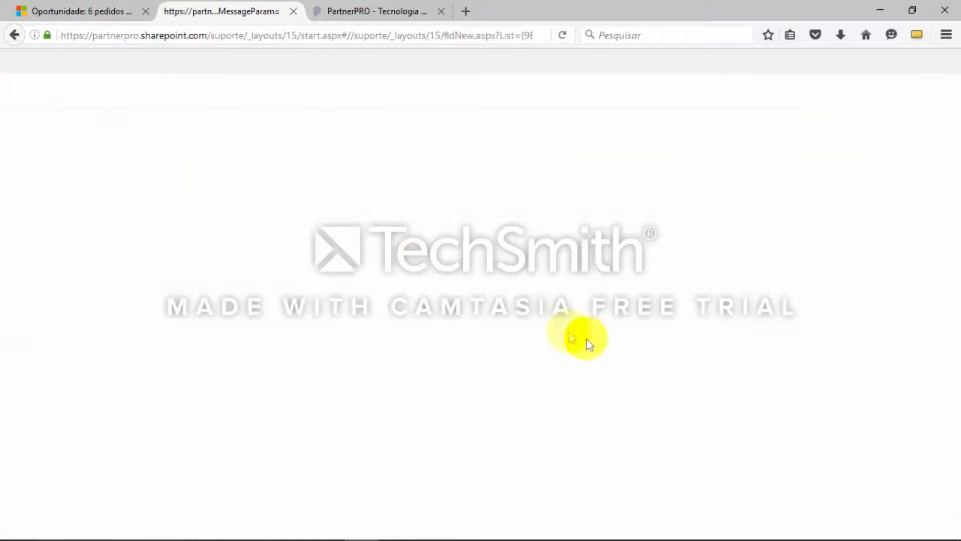
Set the default value of Ident. Concorrentes to Não, exclude it from the default view and save the column
{"action": "scroll", "coordinate": [535, 314], "scroll_direction": "down", "scroll_amount": 4}
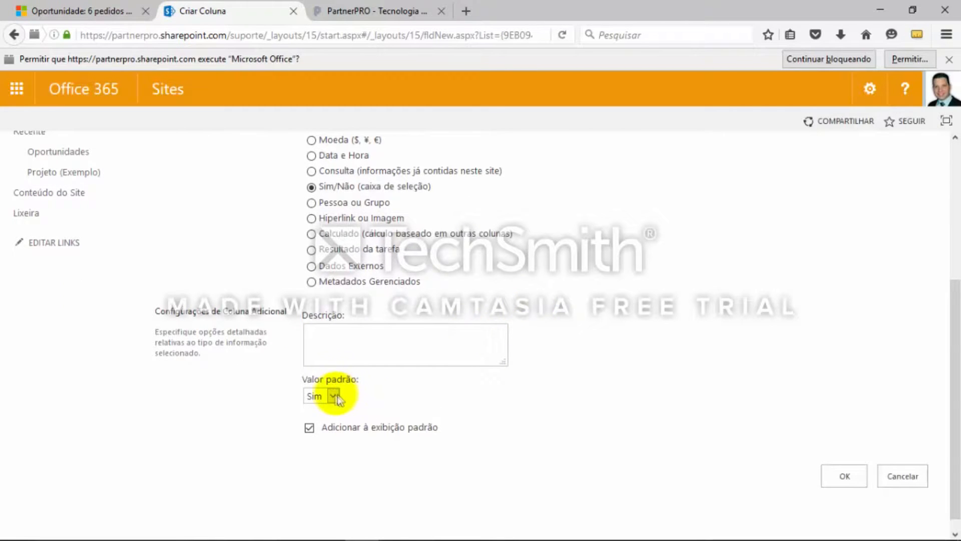
{"action": "left_click", "coordinate": [332, 395]}
{"action": "left_click", "coordinate": [325, 425]}
{"action": "left_click", "coordinate": [310, 428]}
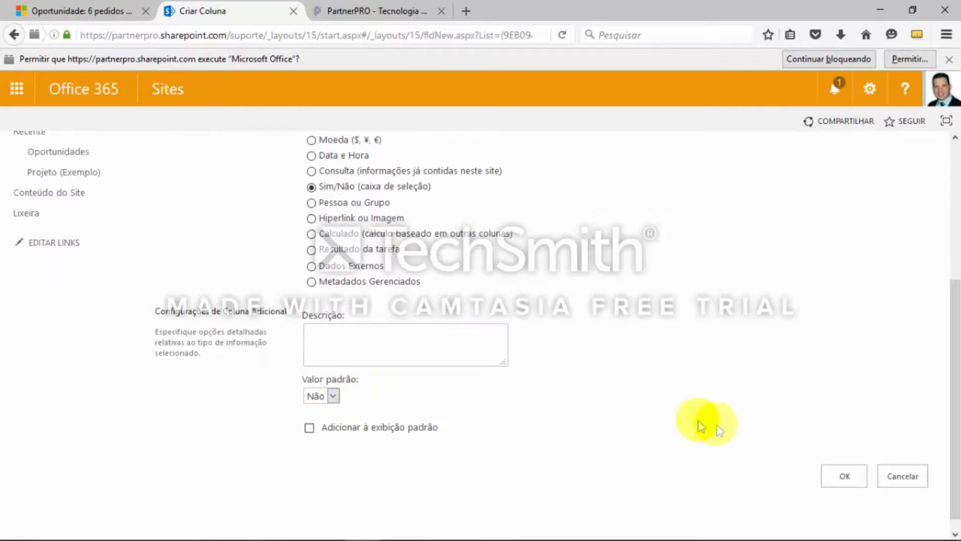
{"action": "left_click", "coordinate": [843, 477]}
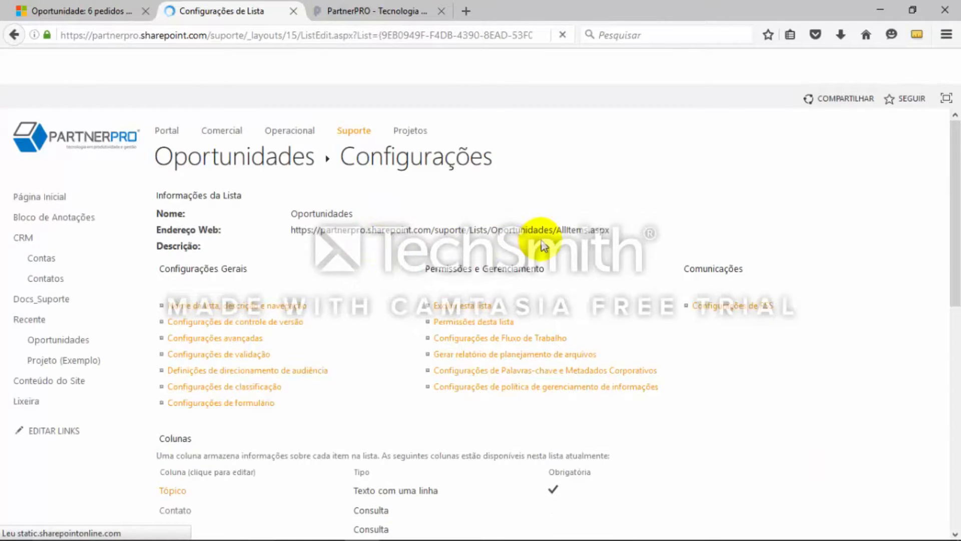
Consult the OneNote list, then start a SharePoint column named Estágio de Venda with type Opção
{"action": "key", "text": "alt+Tab"}
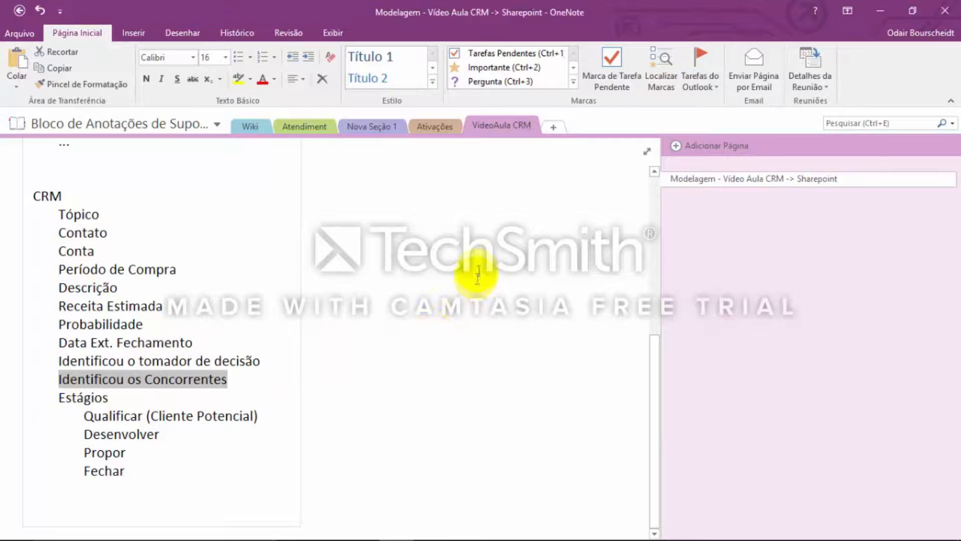
{"action": "key", "text": "alt+Tab"}
{"action": "scroll", "coordinate": [588, 350], "scroll_direction": "down", "scroll_amount": 2}
{"action": "scroll", "coordinate": [588, 350], "scroll_direction": "down", "scroll_amount": 10}
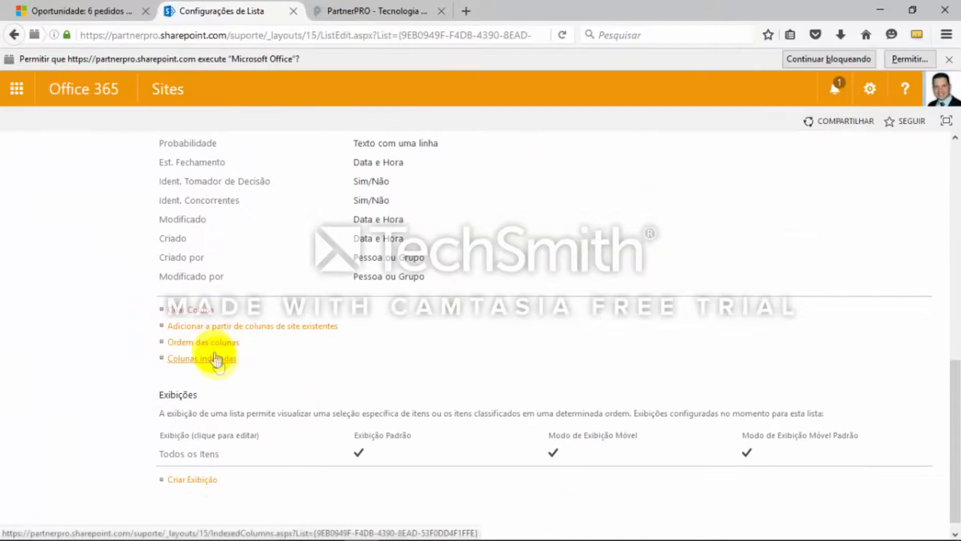
{"action": "left_click", "coordinate": [194, 311]}
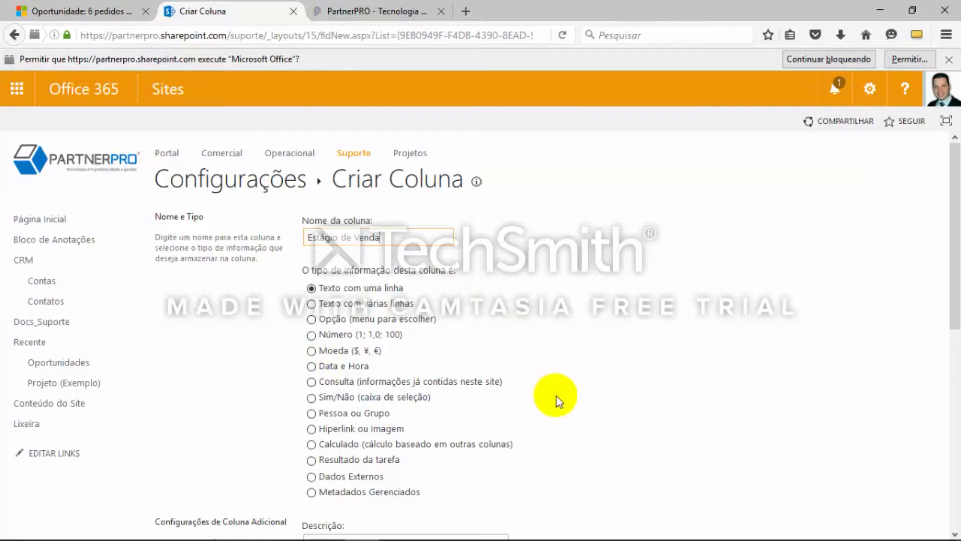
{"action": "left_click", "coordinate": [310, 319]}
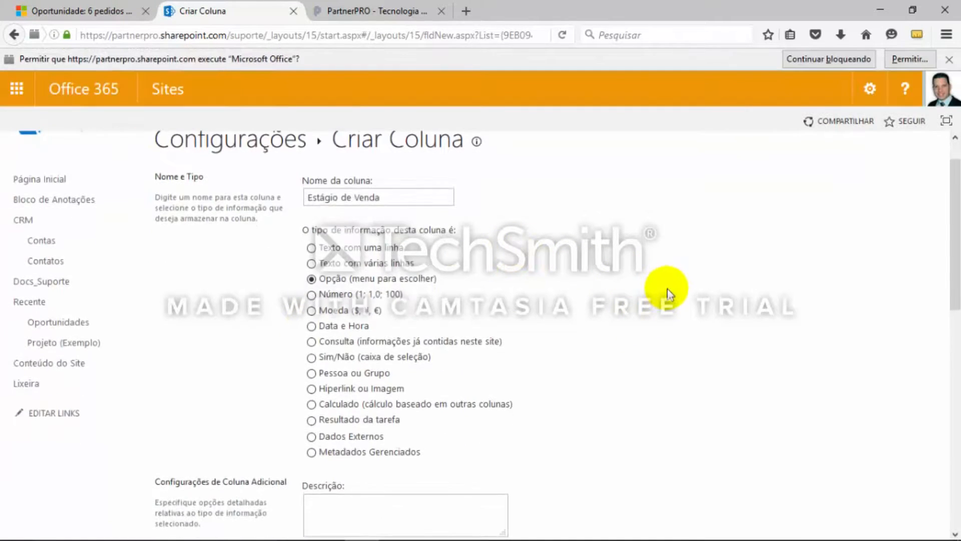
Replace the placeholder options with Qualificar (Cliente Potencial), Desenvolver, Propor and Fechar, copied from the stages in the OneNote list
{"action": "scroll", "coordinate": [666, 291], "scroll_direction": "down", "scroll_amount": 3}
{"action": "scroll", "coordinate": [672, 295], "scroll_direction": "down", "scroll_amount": 3}
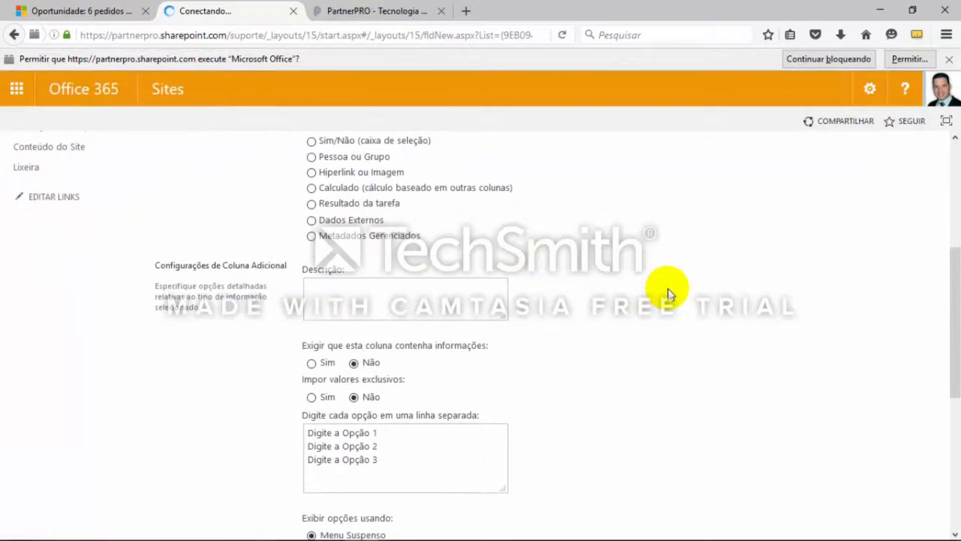
{"action": "scroll", "coordinate": [581, 390], "scroll_direction": "down", "scroll_amount": 1}
{"action": "key", "text": "alt+Tab"}
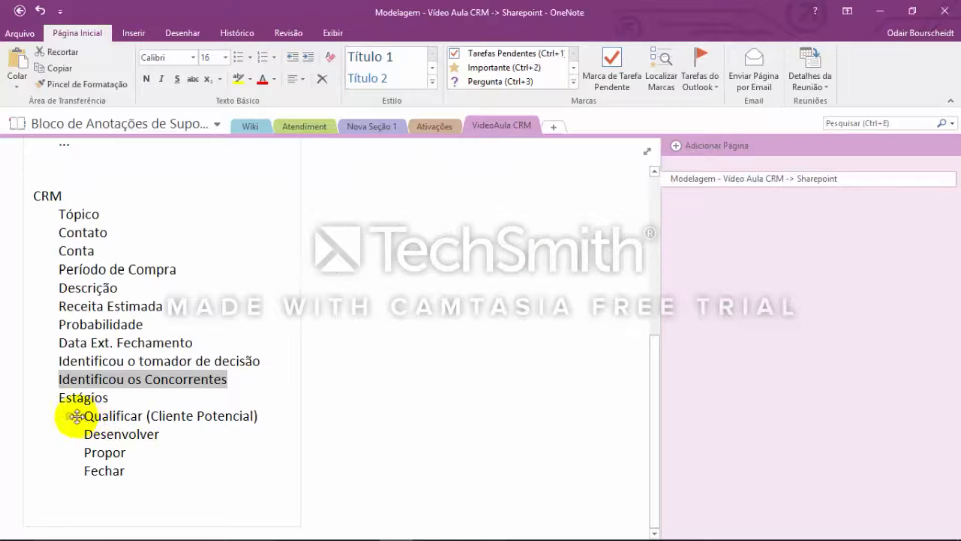
{"action": "left_click_drag", "start_coordinate": [83, 416], "coordinate": [228, 473]}
{"action": "key", "text": "ctrl+c"}
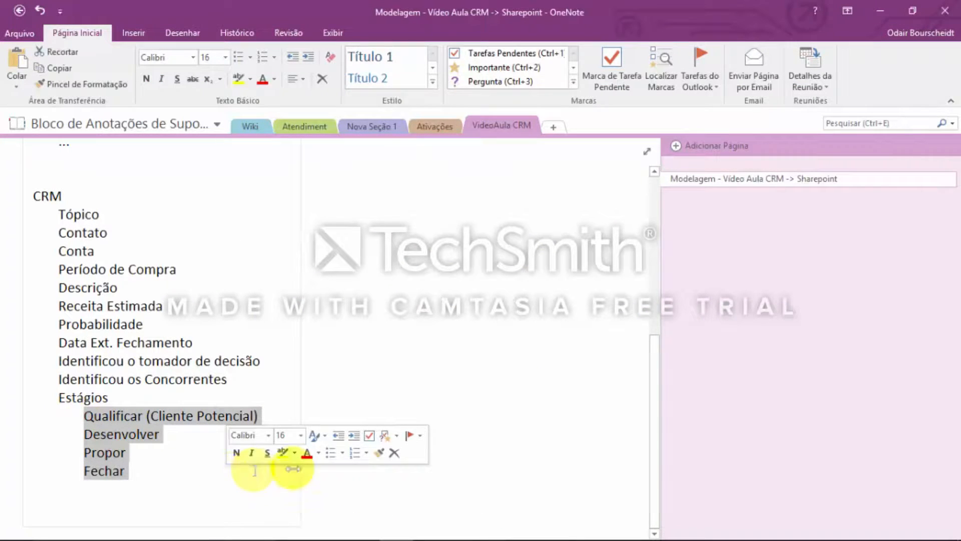
{"action": "key", "text": "alt+Tab"}
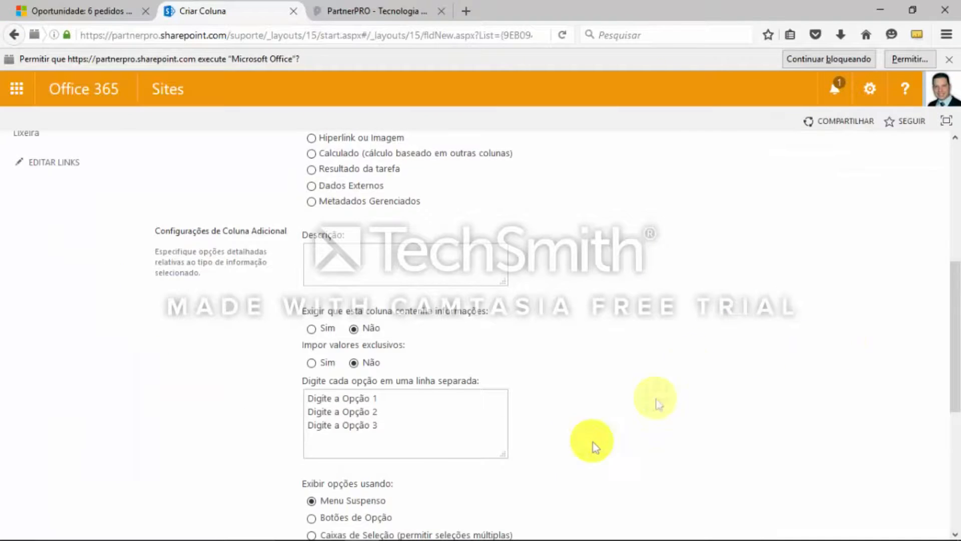
{"action": "scroll", "coordinate": [367, 409], "scroll_direction": "down", "scroll_amount": 1}
{"action": "left_click_drag", "start_coordinate": [307, 358], "coordinate": [464, 392]}
{"action": "key", "text": "ctrl+v"}
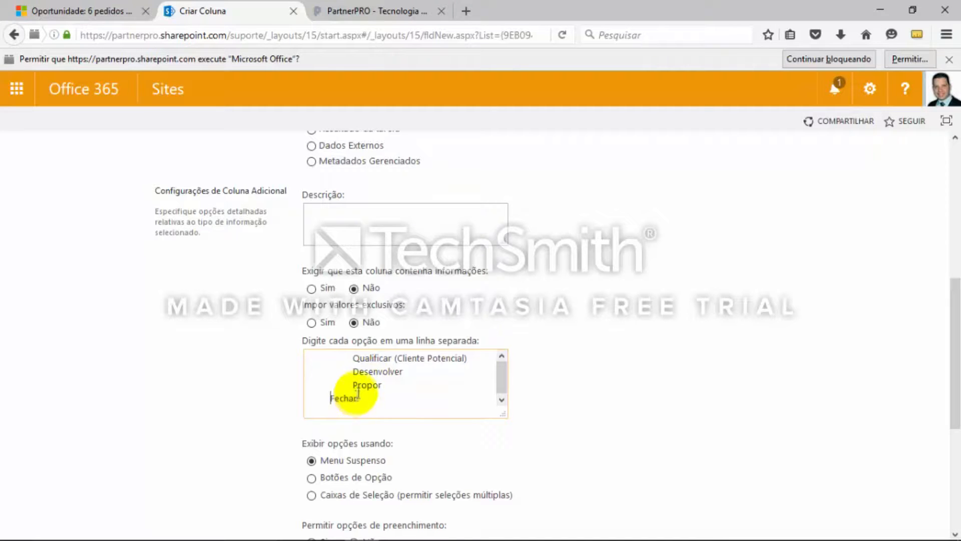
Remove the leading indentation from each of the four pasted stage options
{"action": "key", "text": "BackSpace"}
{"action": "left_click", "coordinate": [350, 359]}
{"action": "key", "text": "BackSpace"}
{"action": "left_click", "coordinate": [353, 371]}
{"action": "key", "text": "BackSpace"}
{"action": "left_click", "coordinate": [353, 384]}
{"action": "key", "text": "BackSpace"}
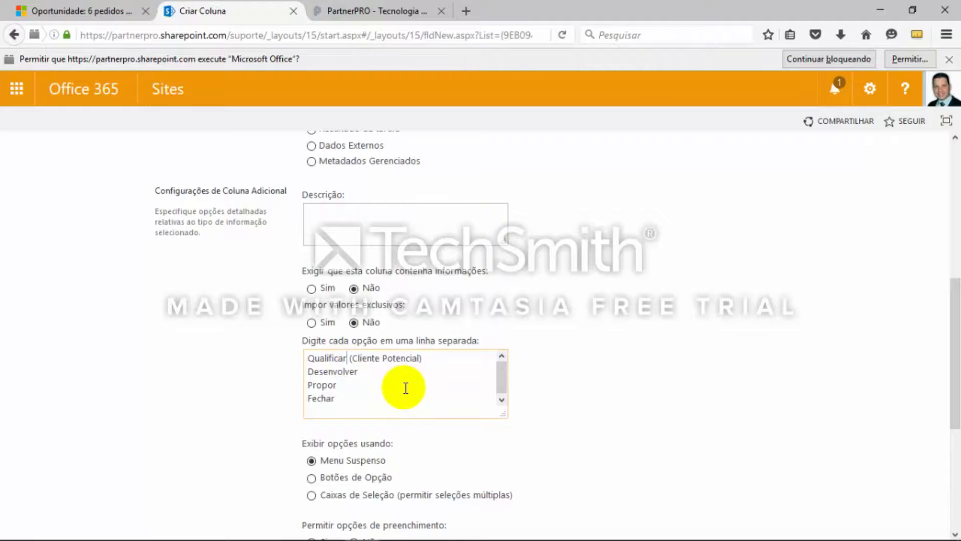
Update the default value to Qualificar (Cliente Potencial) and save the Estágio de Venda column, keeping it in the default view
{"action": "scroll", "coordinate": [626, 398], "scroll_direction": "down", "scroll_amount": 2}
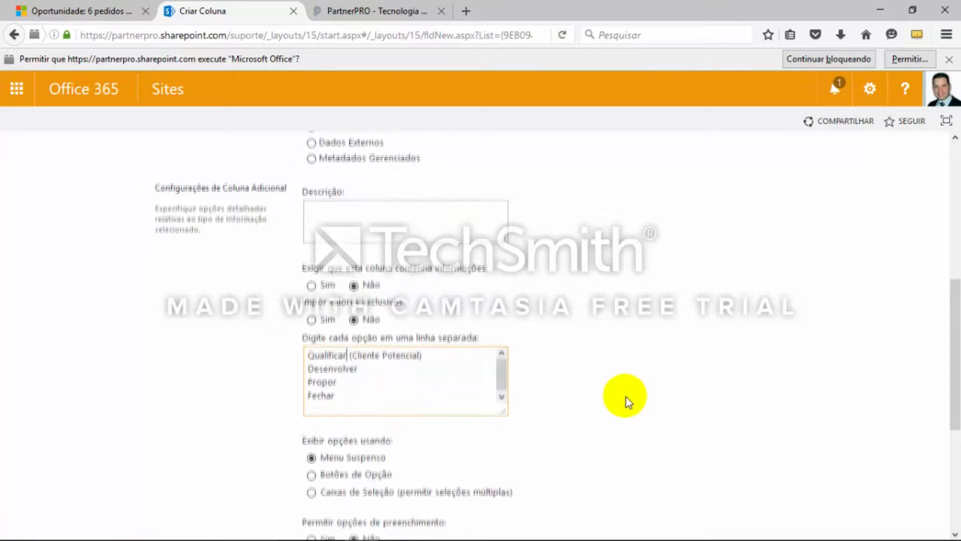
{"action": "scroll", "coordinate": [459, 337], "scroll_direction": "down", "scroll_amount": 1}
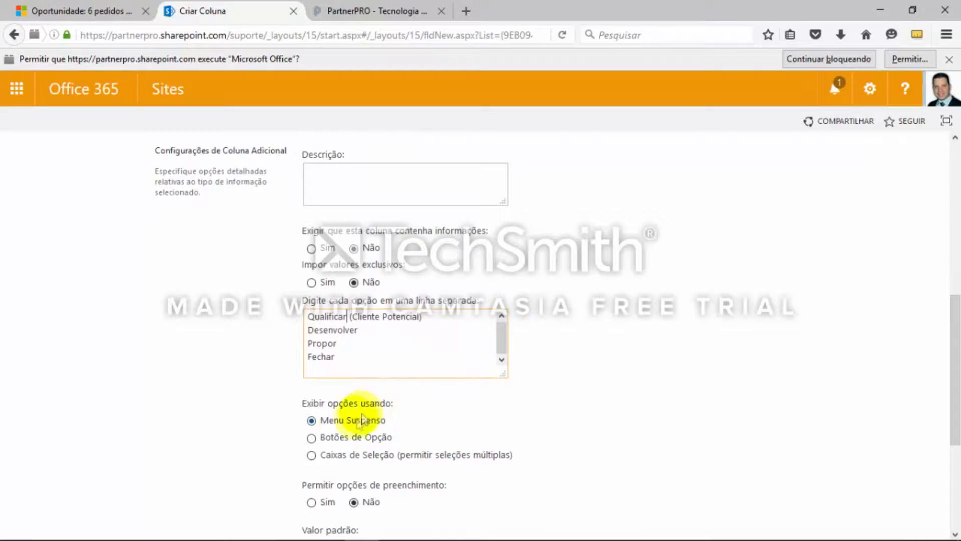
{"action": "scroll", "coordinate": [481, 466], "scroll_direction": "down", "scroll_amount": 2}
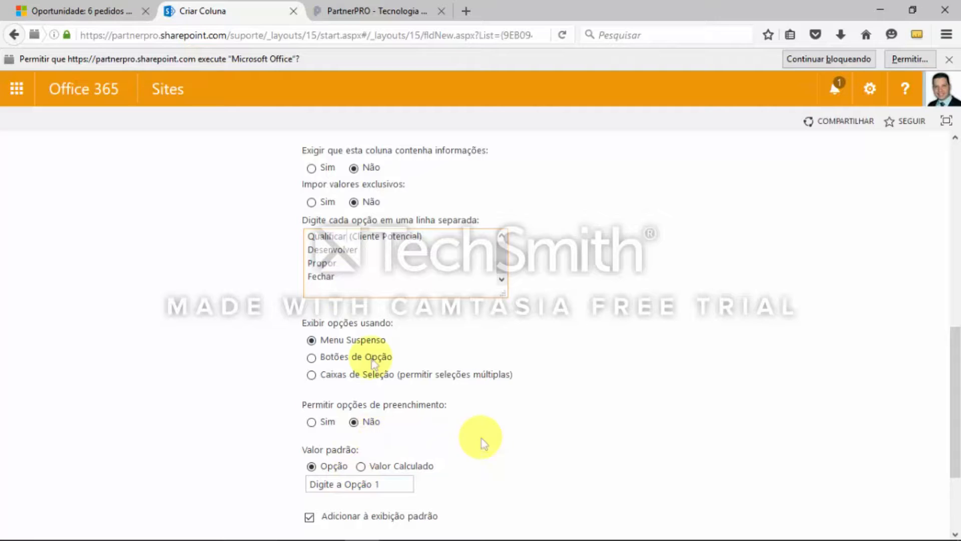
{"action": "left_click", "coordinate": [340, 274]}
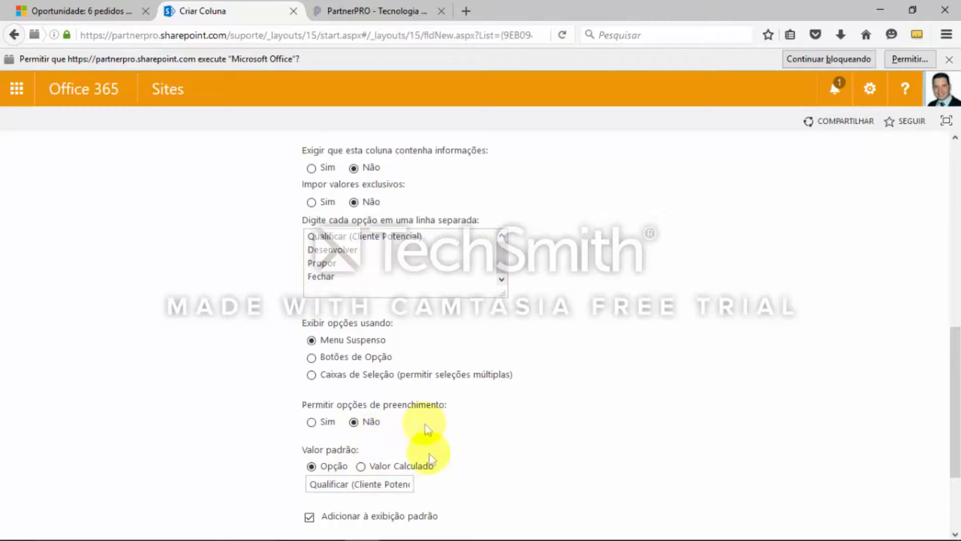
{"action": "scroll", "coordinate": [648, 436], "scroll_direction": "down", "scroll_amount": 2}
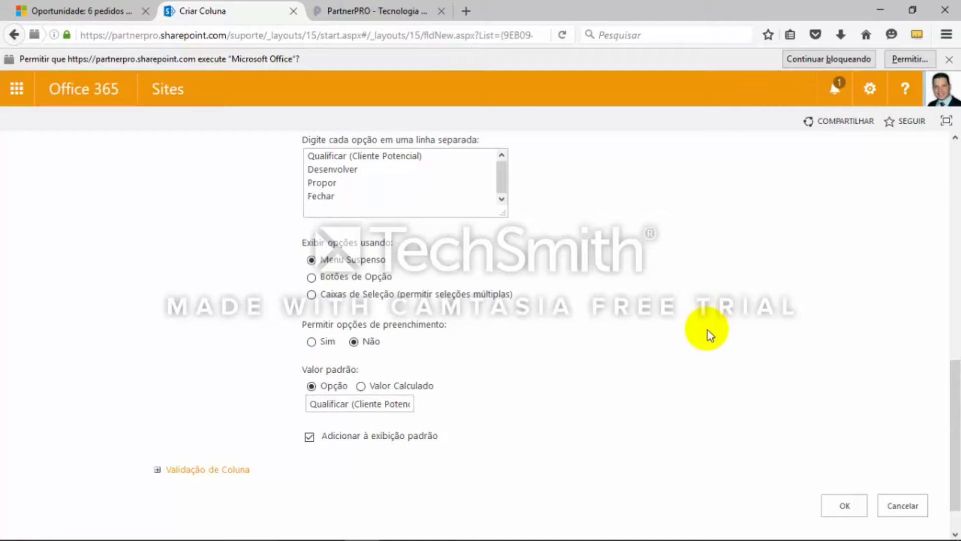
{"action": "scroll", "coordinate": [708, 332], "scroll_direction": "up", "scroll_amount": 3}
{"action": "scroll", "coordinate": [708, 332], "scroll_direction": "up", "scroll_amount": 3}
{"action": "scroll", "coordinate": [708, 335], "scroll_direction": "down", "scroll_amount": 6}
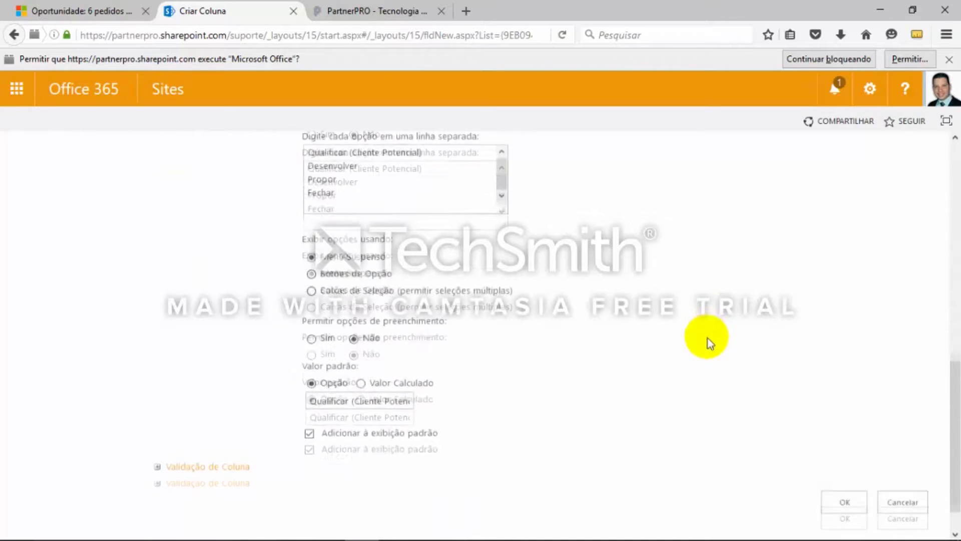
{"action": "left_click", "coordinate": [844, 463]}
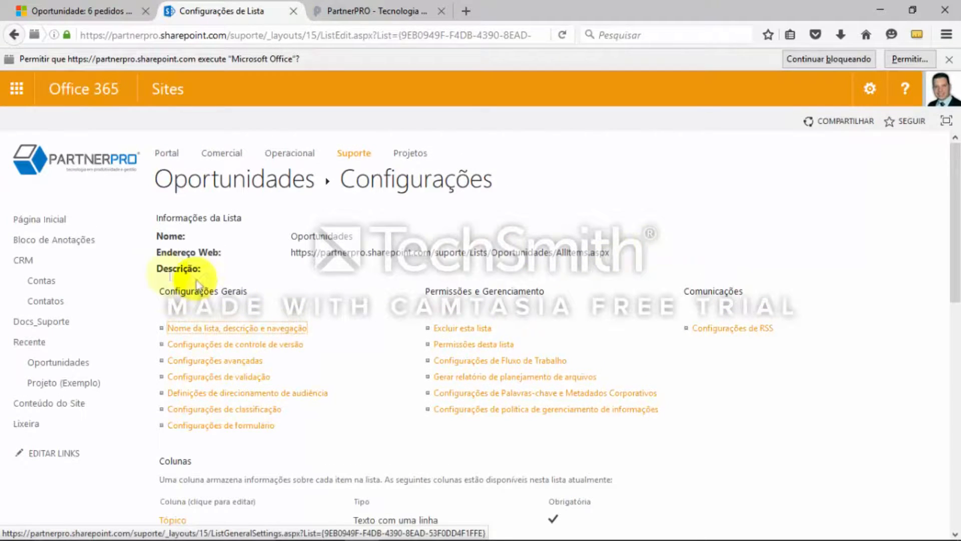
Move the Oportunidades link from Recente to under CRM, below Contatos, in the site navigation and save the links
{"action": "left_click", "coordinate": [21, 459]}
{"action": "left_click_drag", "start_coordinate": [78, 370], "coordinate": [90, 314]}
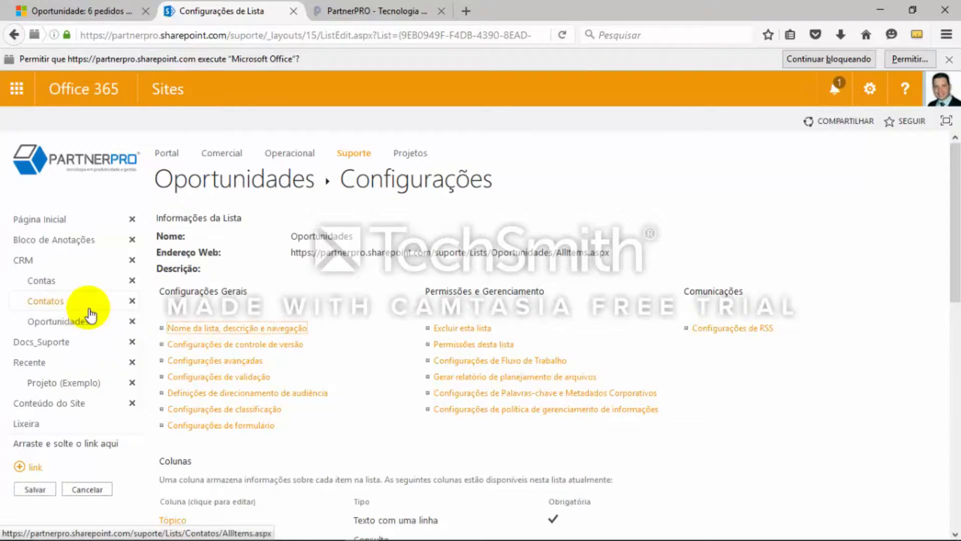
{"action": "left_click", "coordinate": [38, 490]}
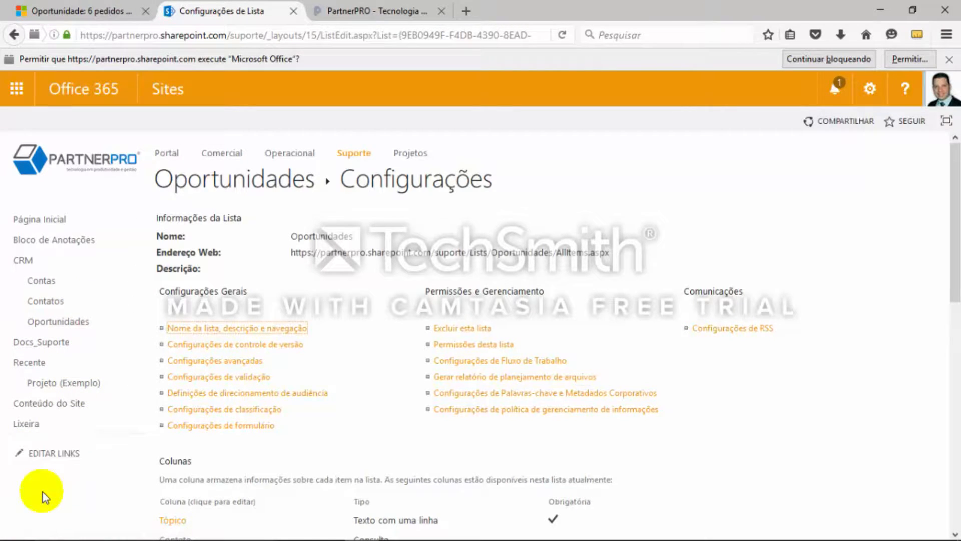
Reorder the CRM navigation links so that Oportunidades comes before Contas, and save them
{"action": "left_click", "coordinate": [20, 452]}
{"action": "left_click_drag", "start_coordinate": [63, 321], "coordinate": [75, 280]}
{"action": "left_click", "coordinate": [35, 489]}
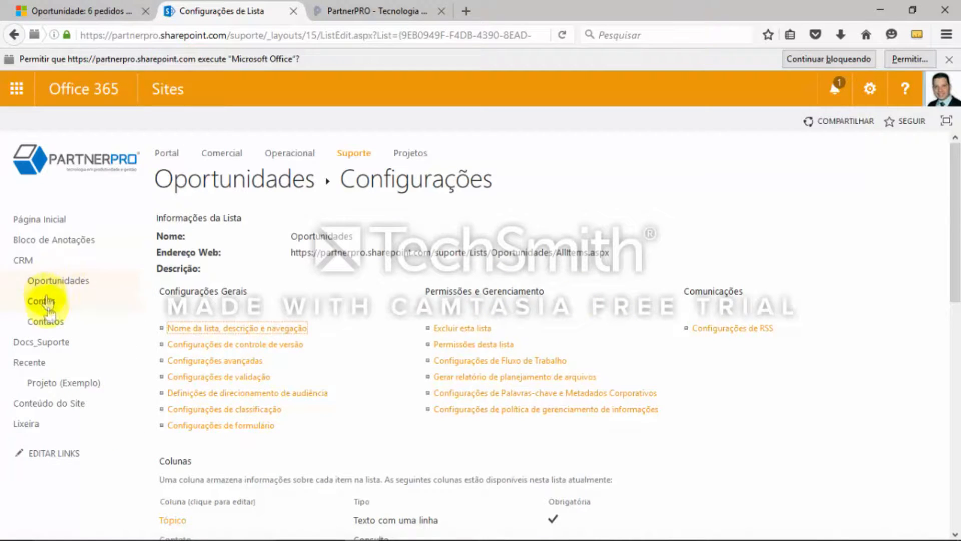
View the Oportunidades and Contas lists, leaving the blank opportunity form unsaved, and return to Oportunidades
{"action": "left_click", "coordinate": [73, 287]}
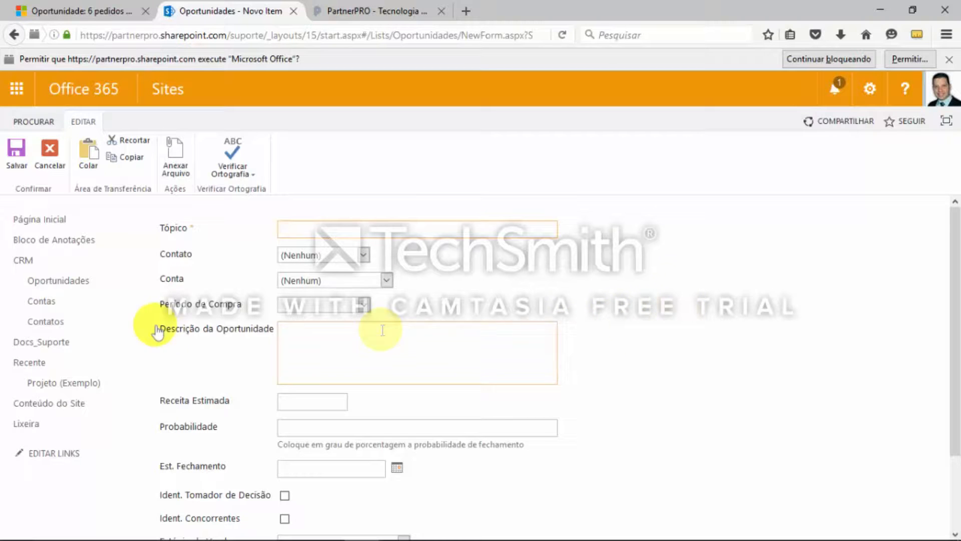
{"action": "left_click", "coordinate": [47, 303]}
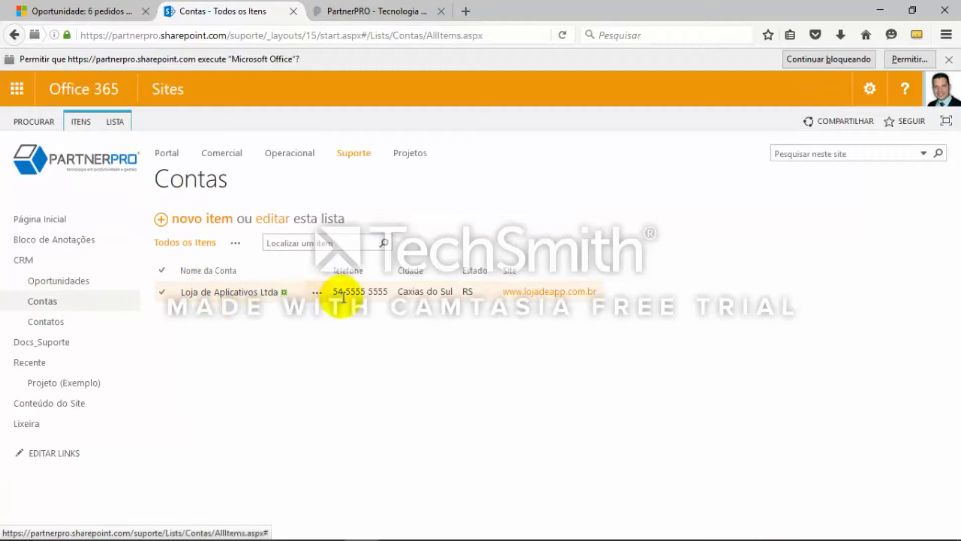
{"action": "left_click", "coordinate": [56, 283]}
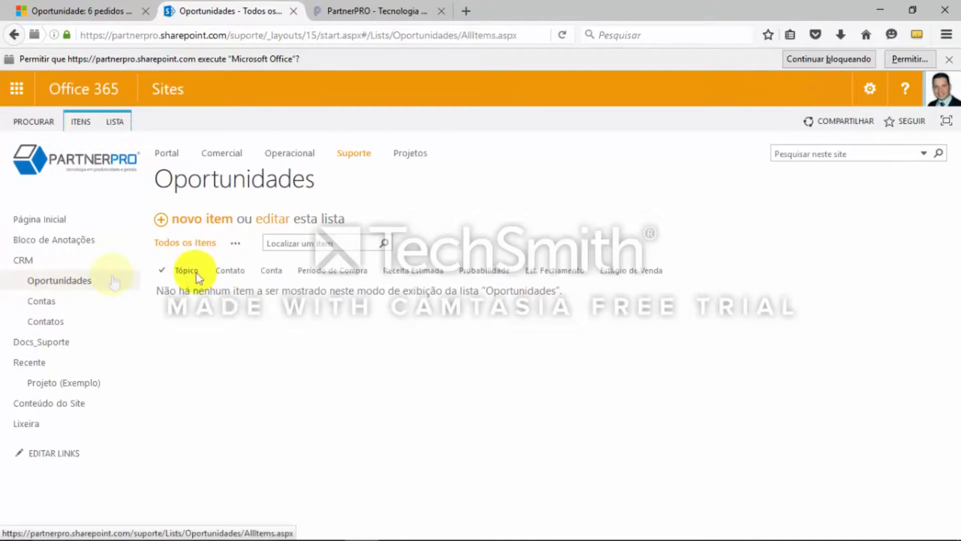
Start a new opportunity with Tópico "Loja de App, MáquinaX", selecting the existing contact and the account Loja de Aplicativos Ltda
{"action": "left_click", "coordinate": [203, 224]}
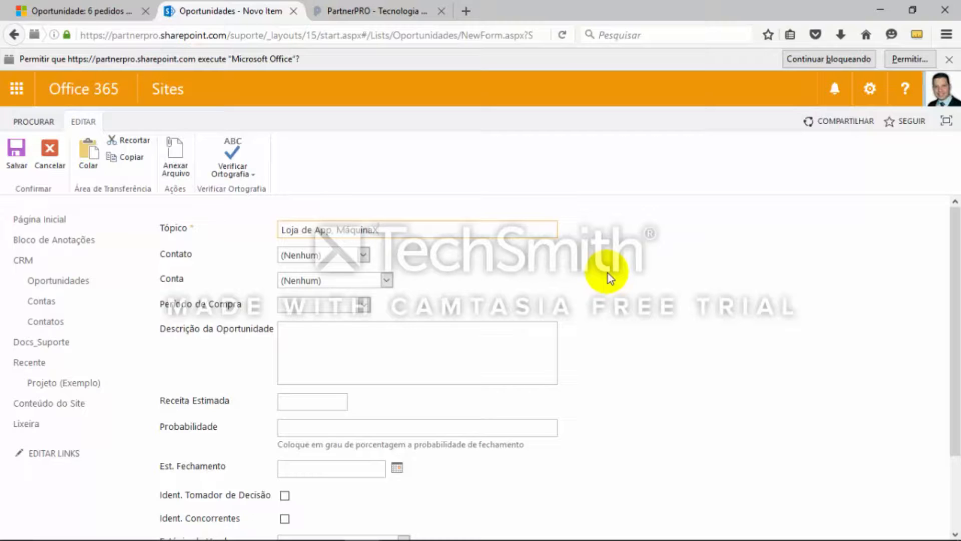
{"action": "left_click", "coordinate": [364, 255]}
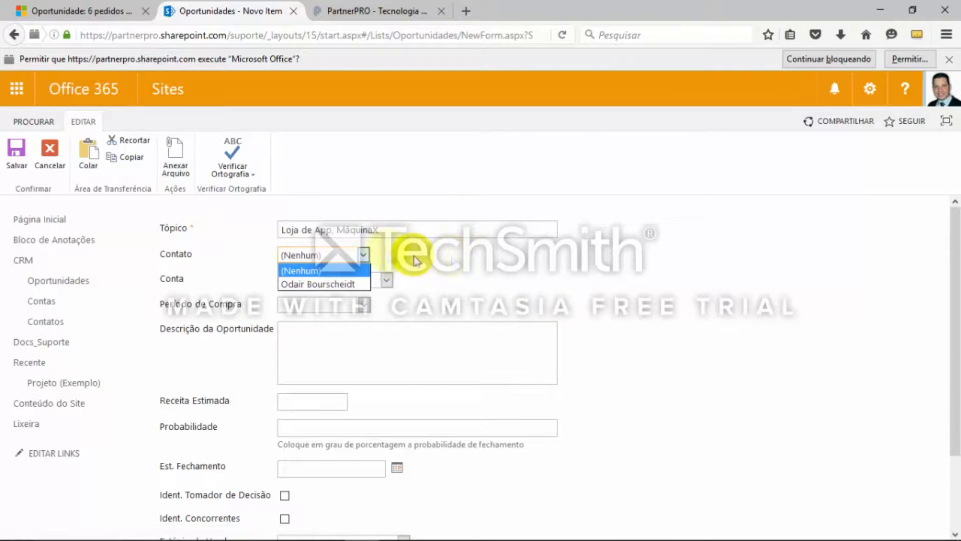
{"action": "left_click", "coordinate": [334, 284]}
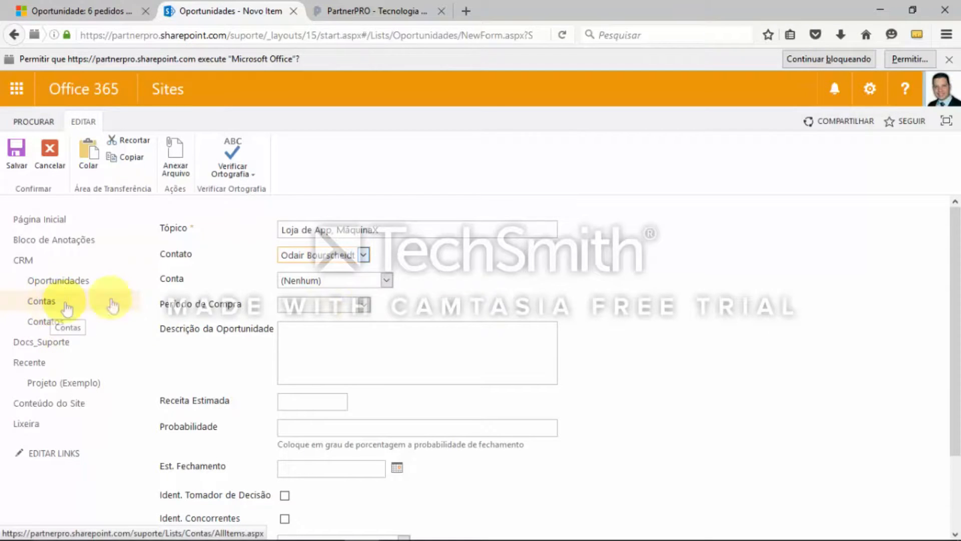
{"action": "left_click", "coordinate": [327, 282]}
{"action": "left_click", "coordinate": [323, 310]}
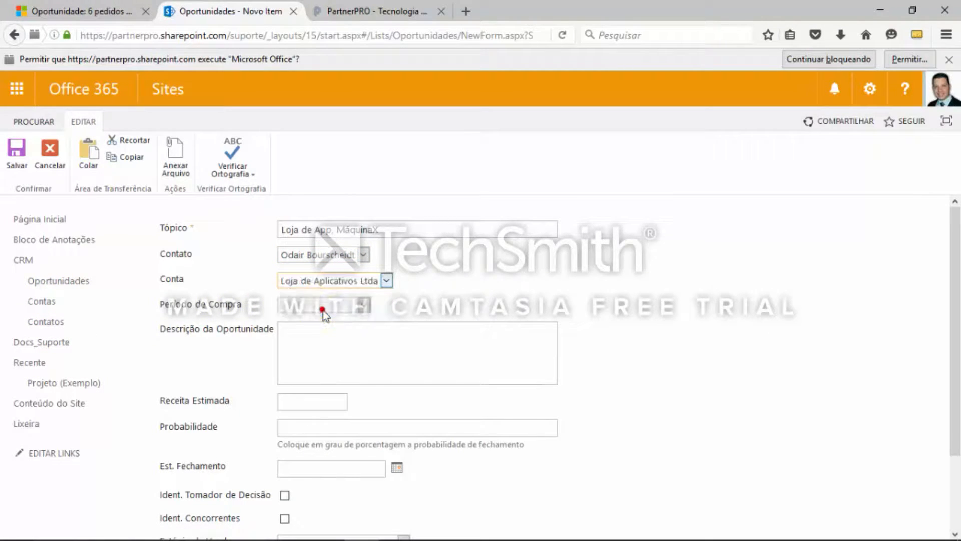
Set Período de Compra to Este Trimestre and enter the description "Descrição." followed by "Cliente ligou dia tal, pedindo uma cotação...." in a new paragraph
{"action": "left_click", "coordinate": [361, 306]}
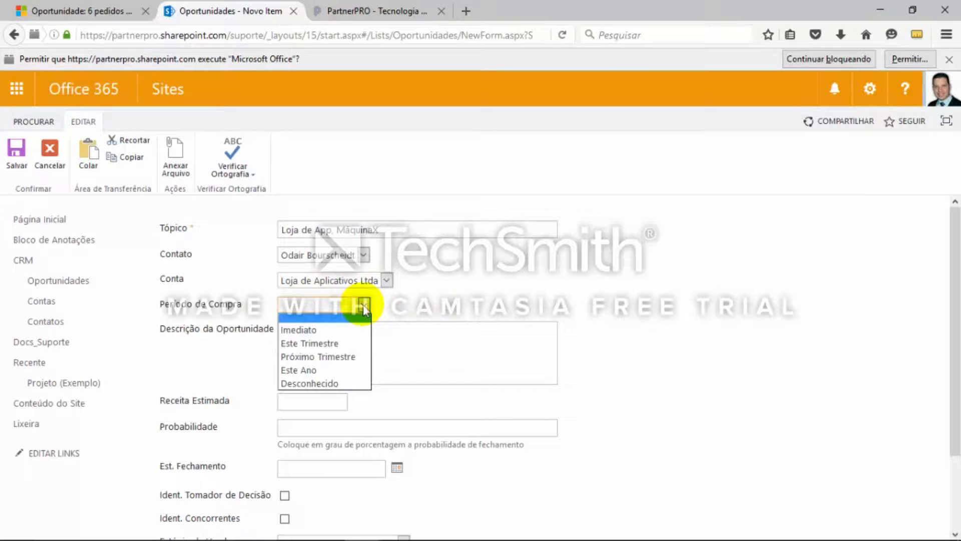
{"action": "left_click", "coordinate": [350, 343]}
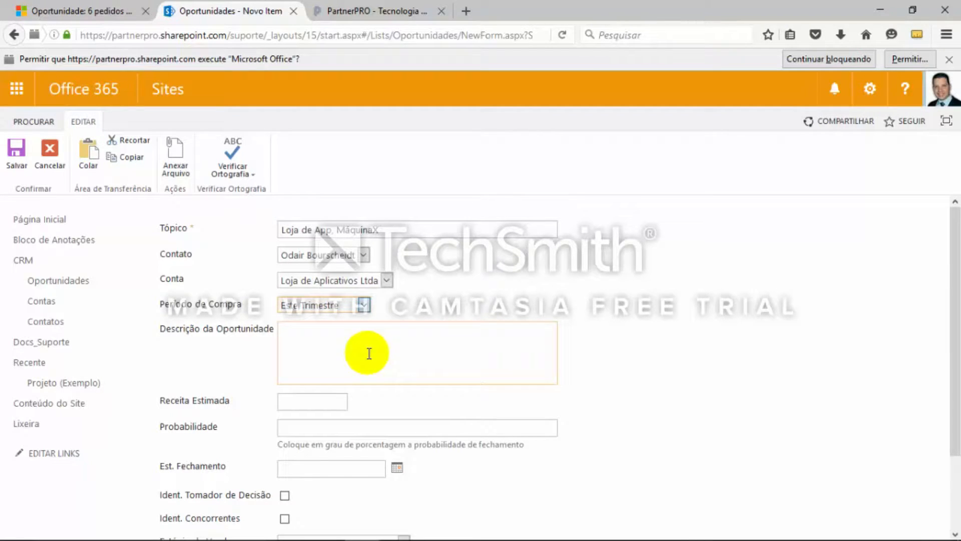
{"action": "left_click", "coordinate": [371, 340]}
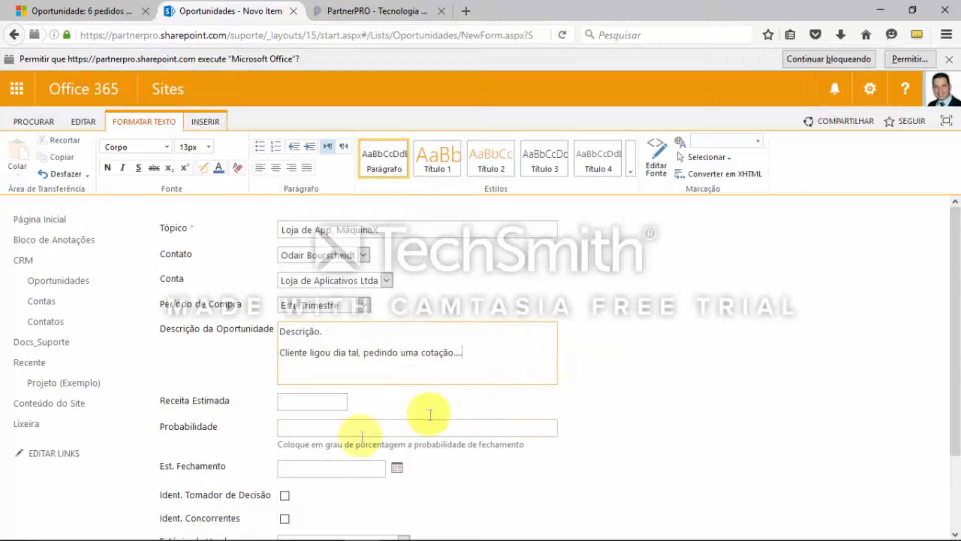
Enter 3000 as the opportunity's Receita Estimada and 80 as its Probabilidade
{"action": "left_click", "coordinate": [301, 405]}
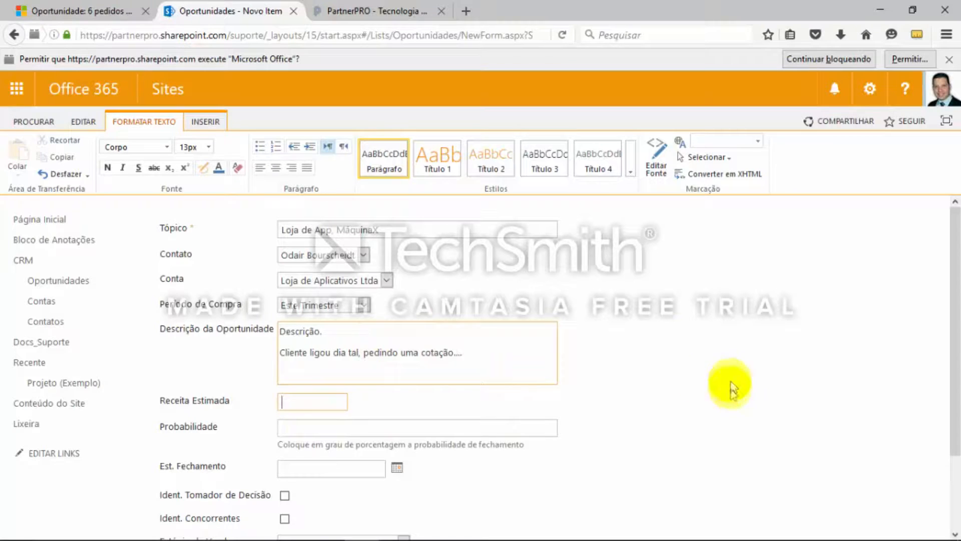
{"action": "scroll", "coordinate": [786, 361], "scroll_direction": "down", "scroll_amount": 1}
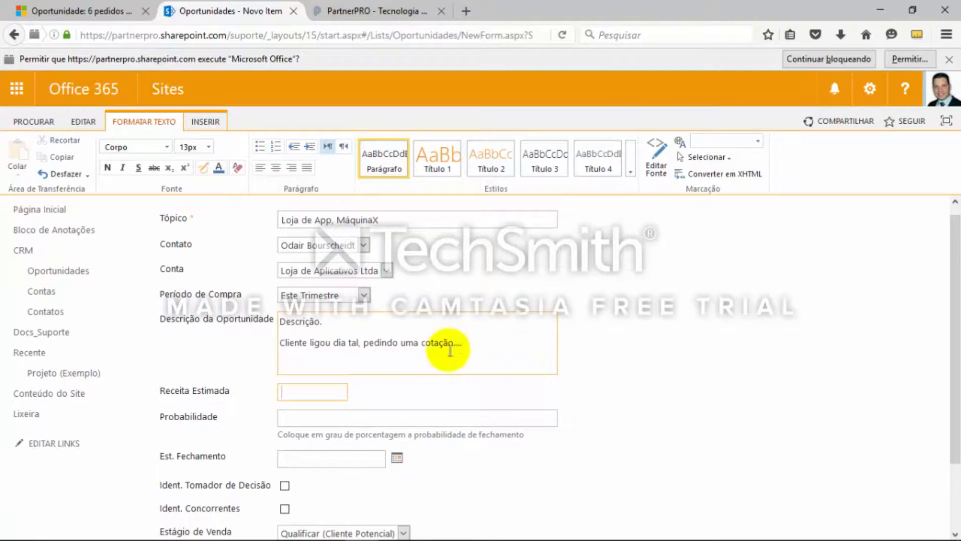
{"action": "scroll", "coordinate": [445, 346], "scroll_direction": "down", "scroll_amount": 3}
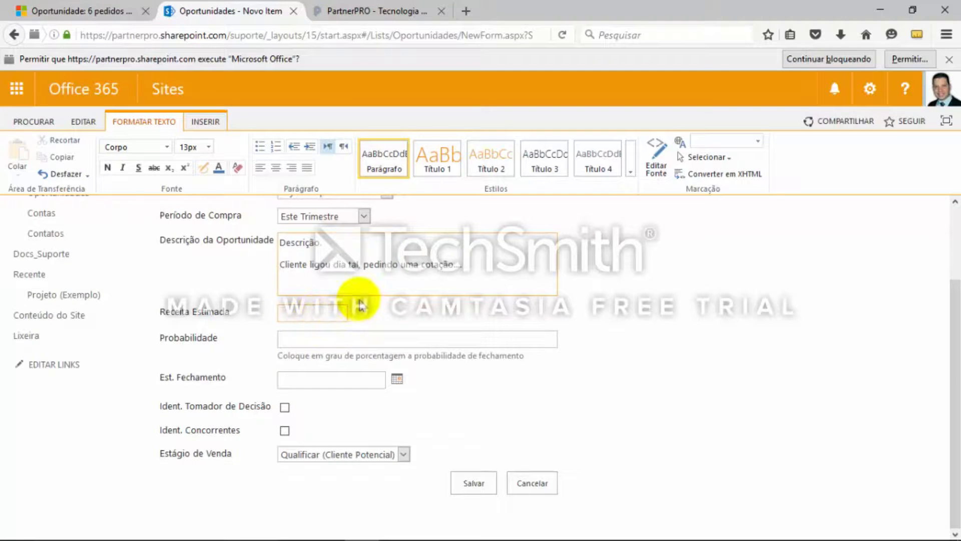
{"action": "scroll", "coordinate": [683, 366], "scroll_direction": "up", "scroll_amount": 2}
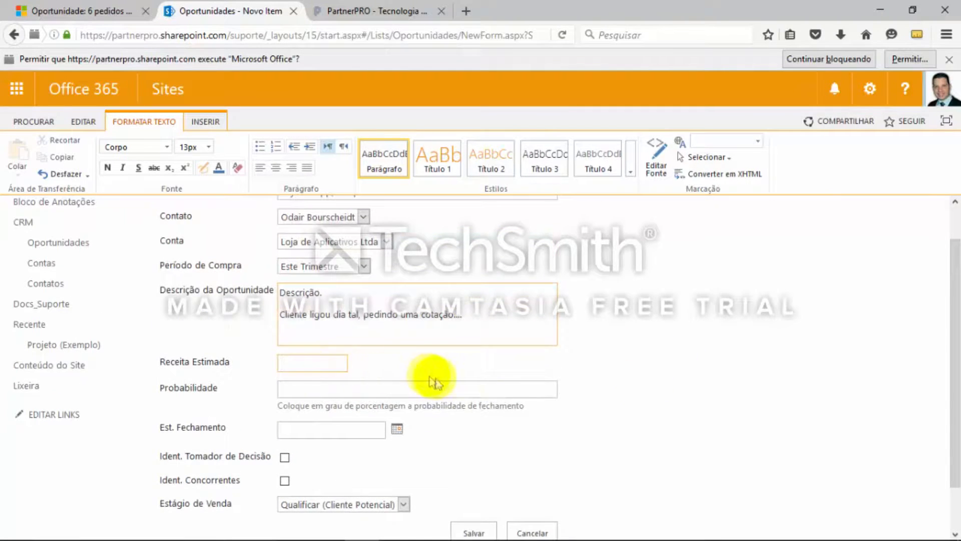
{"action": "scroll", "coordinate": [397, 378], "scroll_direction": "down", "scroll_amount": 1}
{"action": "left_click", "coordinate": [328, 350]}
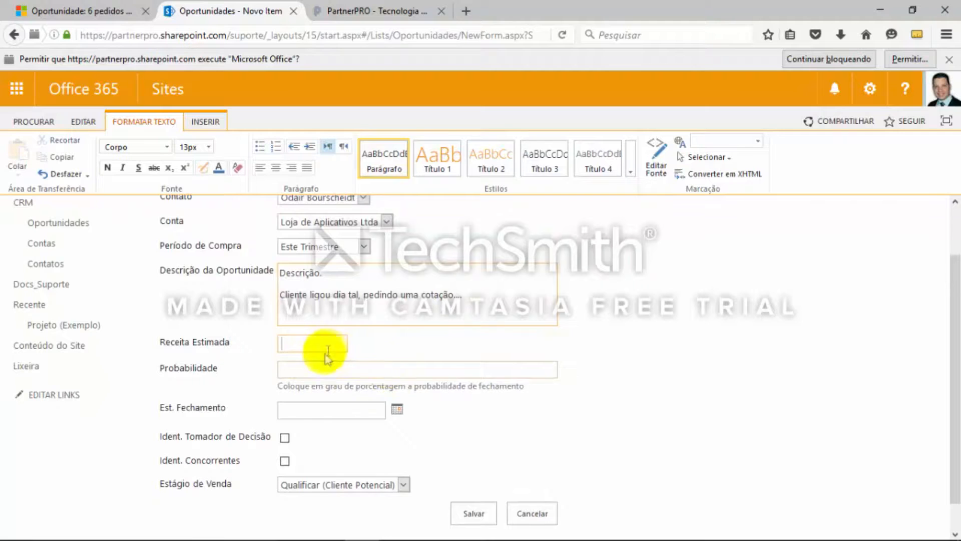
{"action": "scroll", "coordinate": [544, 354], "scroll_direction": "up", "scroll_amount": 2}
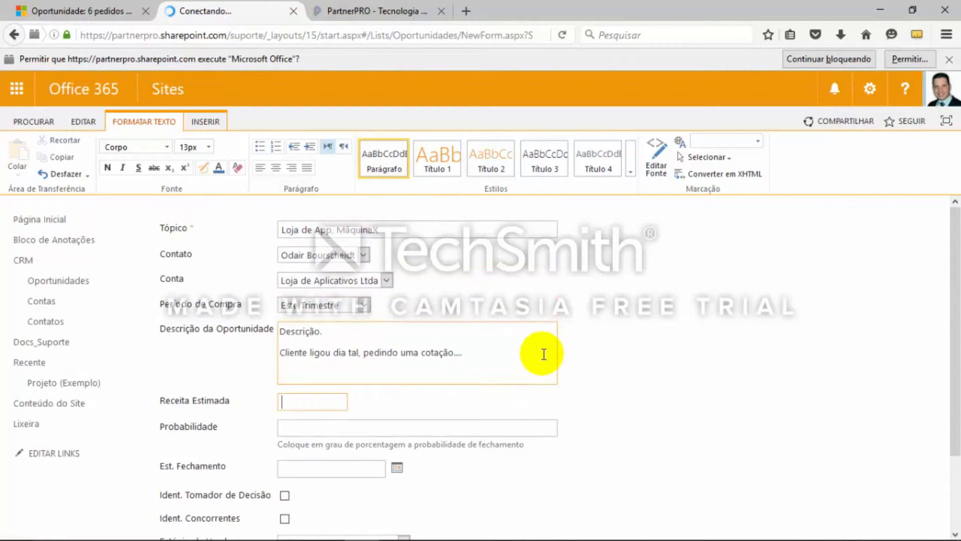
{"action": "scroll", "coordinate": [544, 354], "scroll_direction": "down", "scroll_amount": 3}
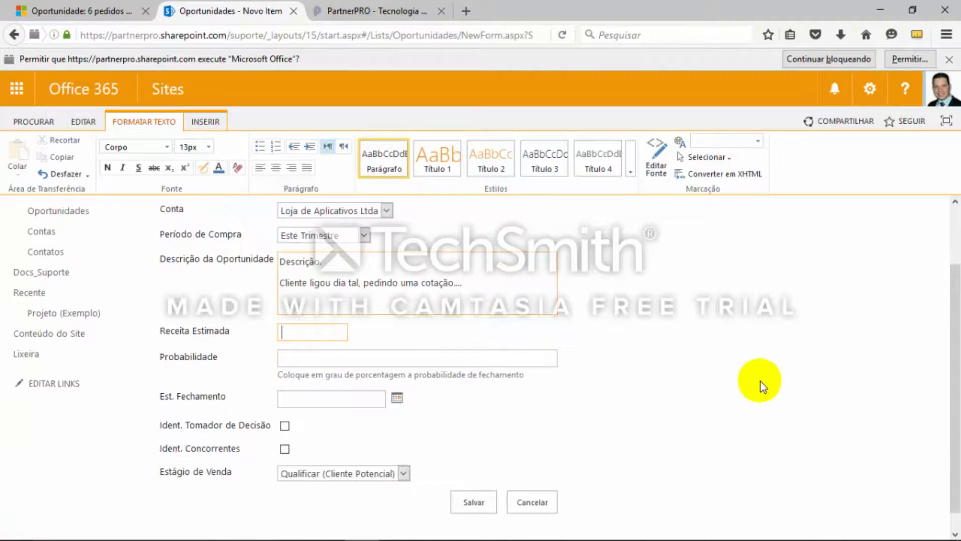
{"action": "type", "text": "3000"}
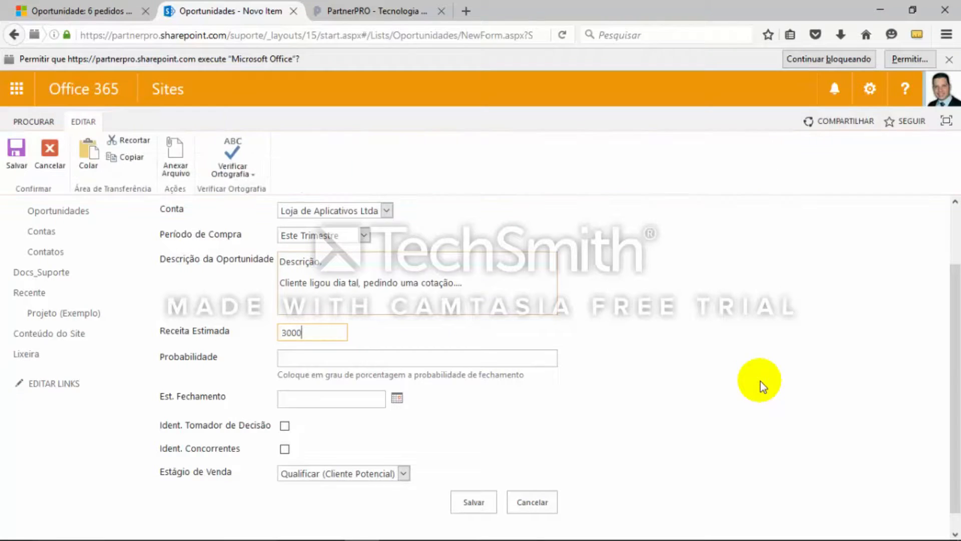
{"action": "key", "text": "Tab"}
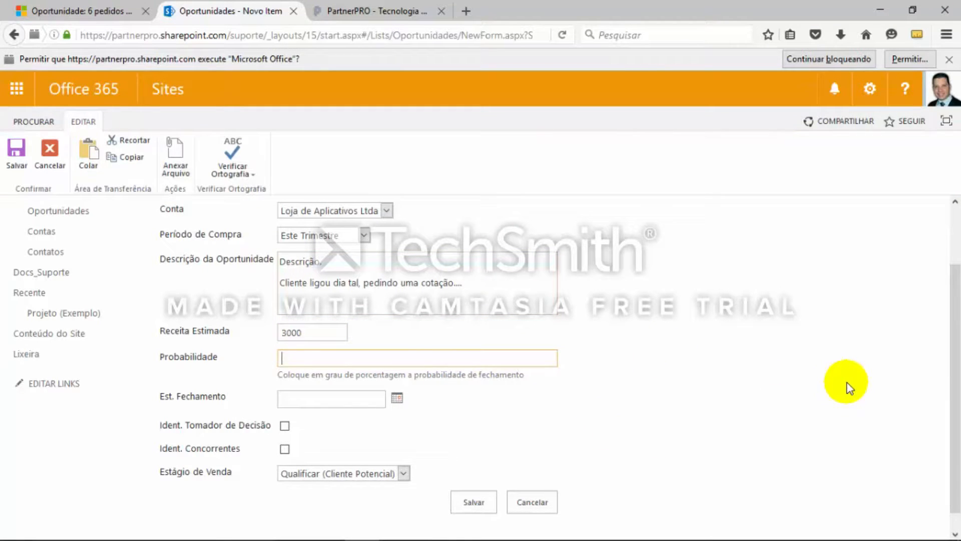
{"action": "key", "text": "Tab"}
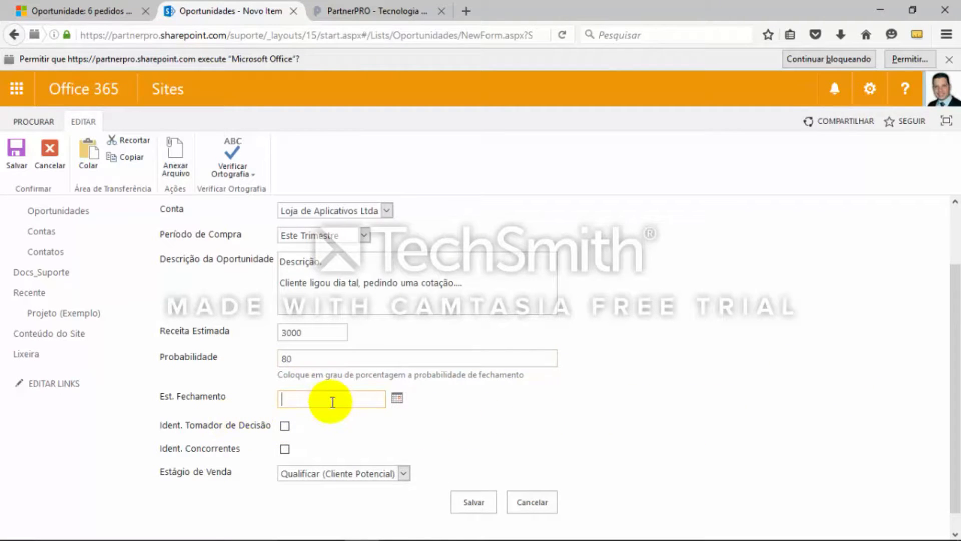
Set Est. Fechamento to 26/05/2016 and mark both Ident. Tomador de Decisão and Ident. Concorrentes as identified
{"action": "left_click", "coordinate": [398, 401]}
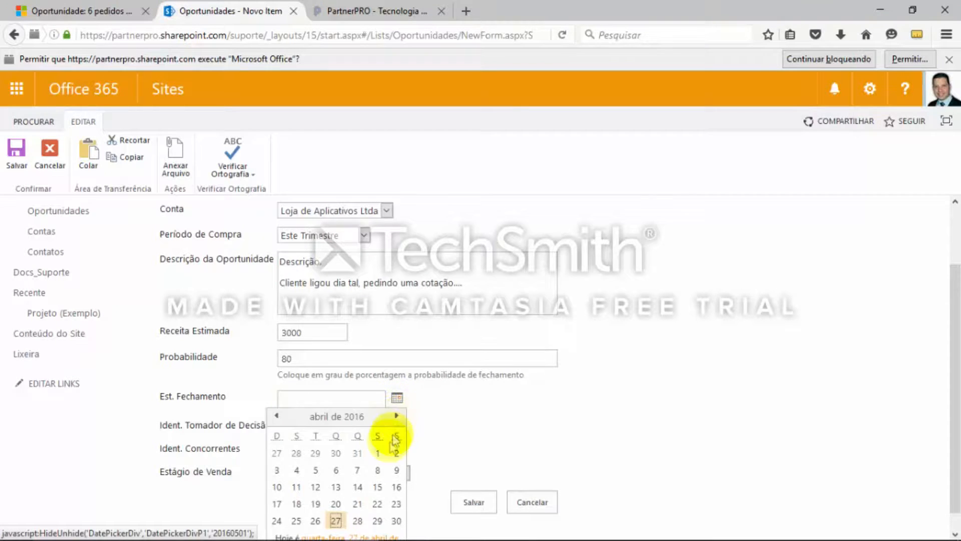
{"action": "left_click", "coordinate": [358, 507]}
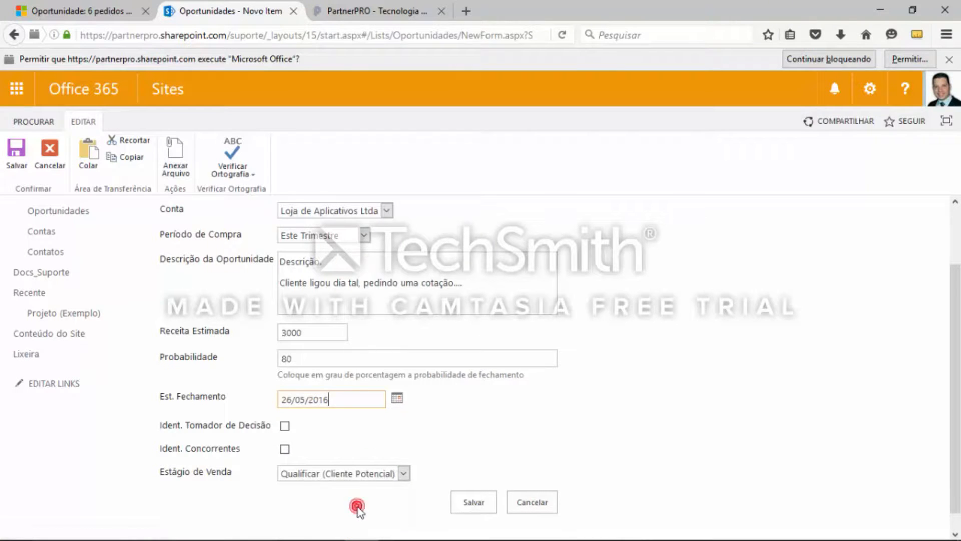
{"action": "left_click", "coordinate": [284, 426]}
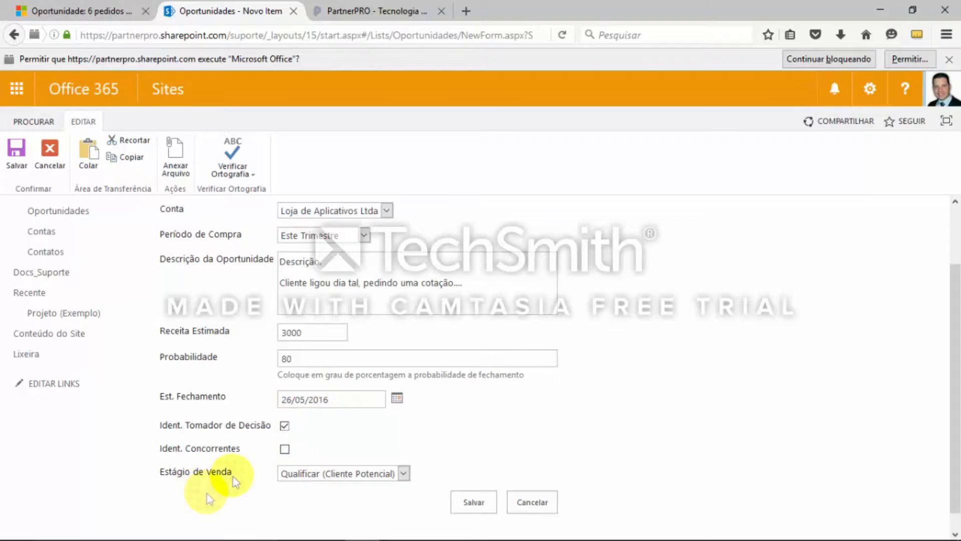
{"action": "left_click", "coordinate": [284, 449]}
Keep Estágio de Venda at Qualificar (Cliente Potencial) and save the new opportunity
{"action": "scroll", "coordinate": [616, 441], "scroll_direction": "down", "scroll_amount": 1}
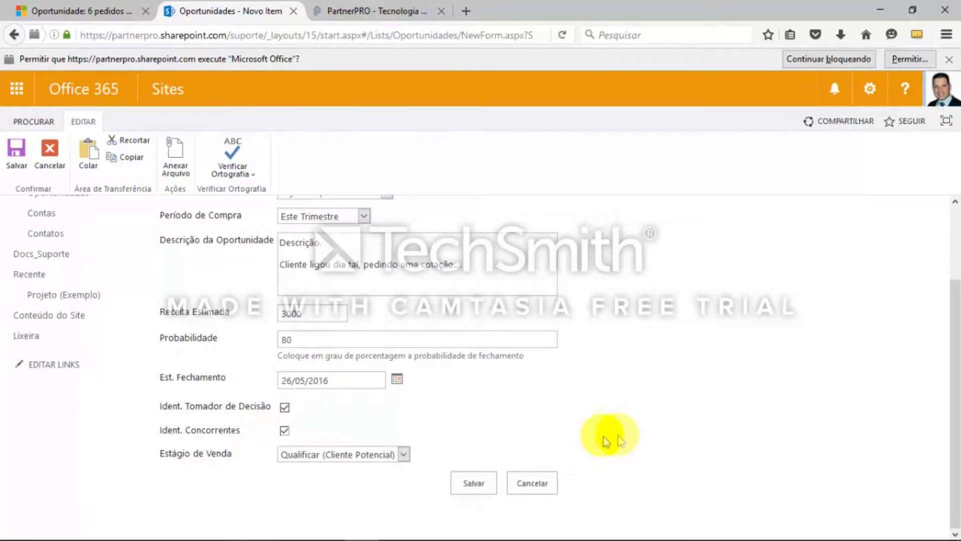
{"action": "left_click", "coordinate": [357, 454]}
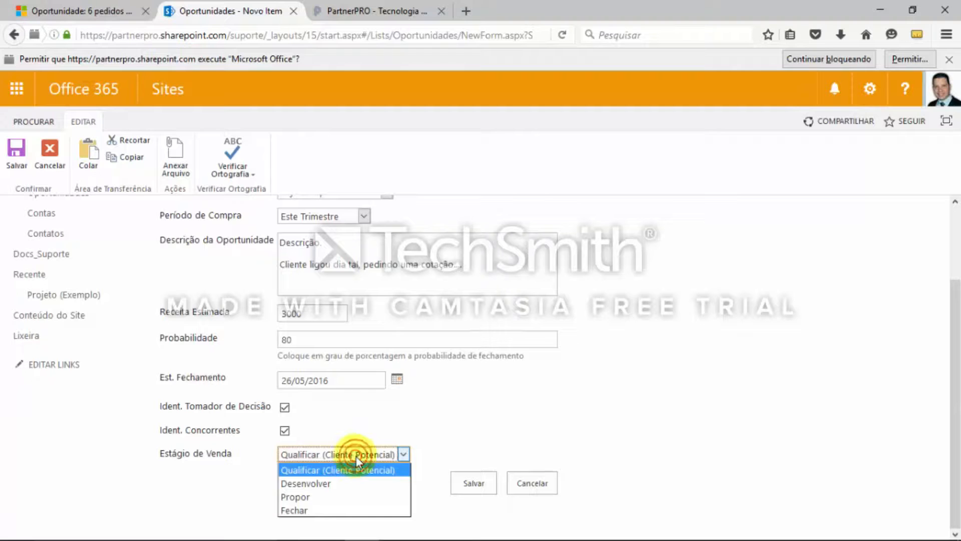
{"action": "left_click", "coordinate": [356, 456]}
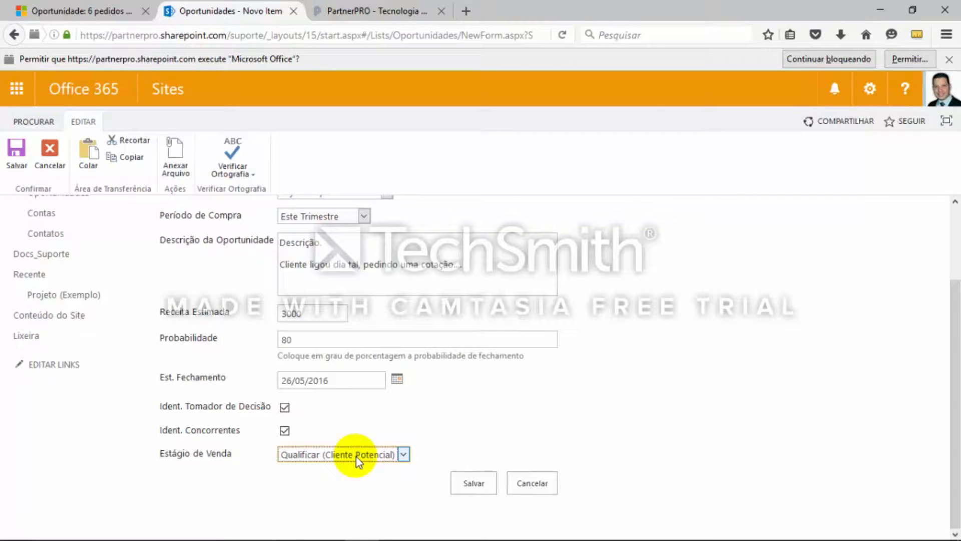
{"action": "left_click", "coordinate": [478, 484]}
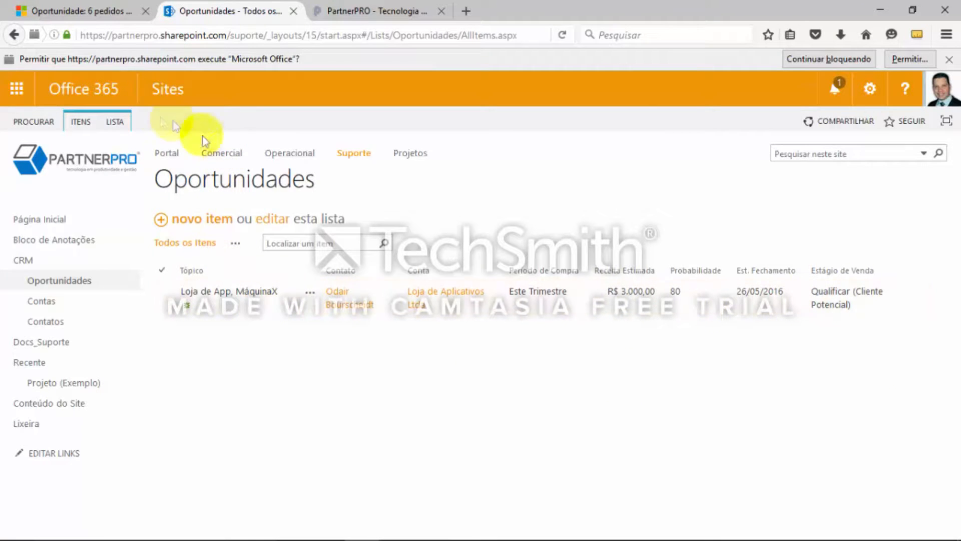
Open the Todos os Itens view for editing from the Oportunidades list settings
{"action": "left_click", "coordinate": [114, 121]}
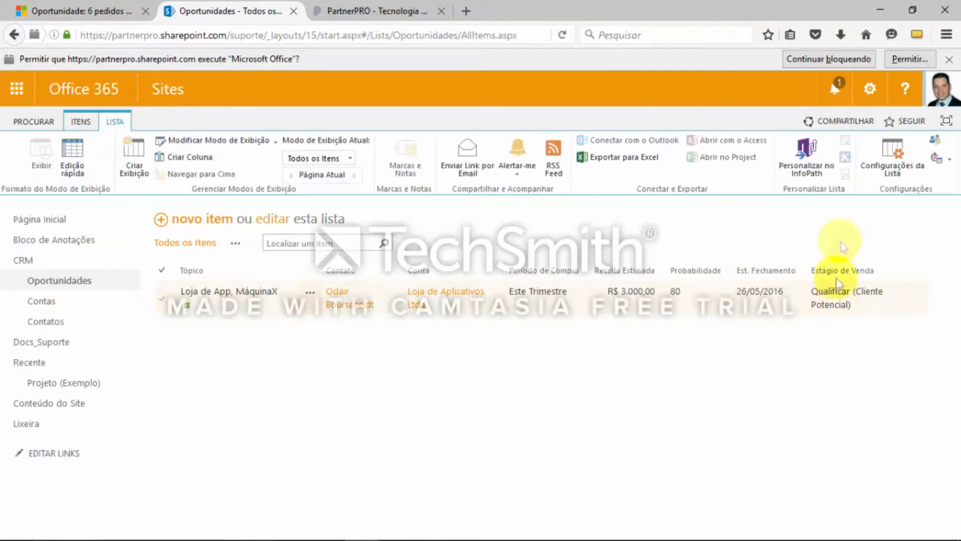
{"action": "left_click", "coordinate": [897, 158]}
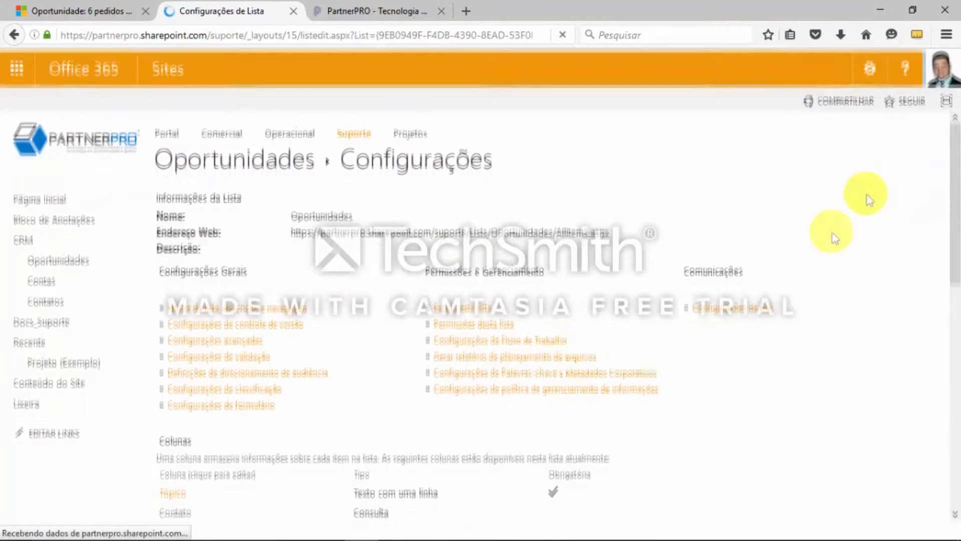
{"action": "scroll", "coordinate": [616, 388], "scroll_direction": "down", "scroll_amount": 6}
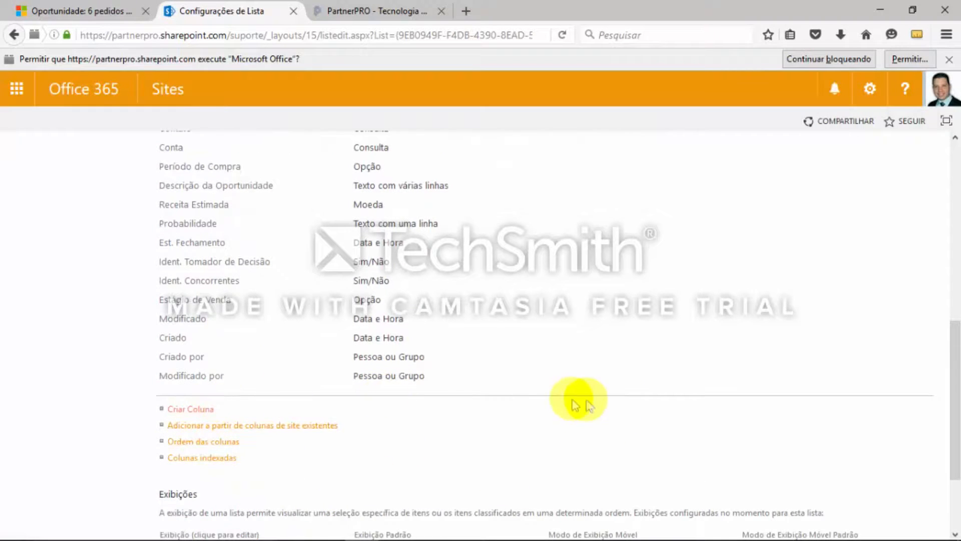
{"action": "scroll", "coordinate": [588, 404], "scroll_direction": "down", "scroll_amount": 1}
{"action": "scroll", "coordinate": [588, 405], "scroll_direction": "up", "scroll_amount": 1}
{"action": "scroll", "coordinate": [446, 428], "scroll_direction": "down", "scroll_amount": 2}
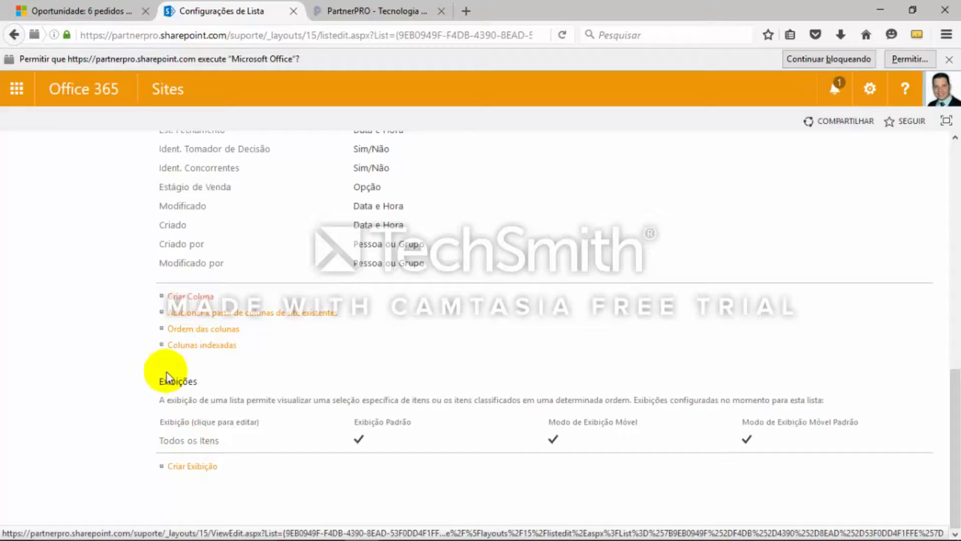
{"action": "left_click", "coordinate": [203, 445]}
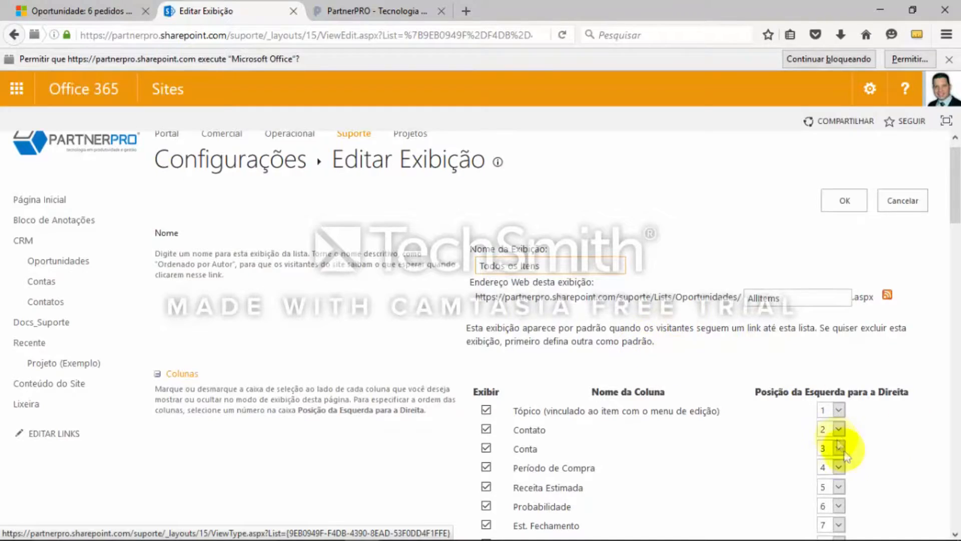
Set the Receita Estimada column's position to 10 in the Todos os Itens view and save the view
{"action": "scroll", "coordinate": [692, 404], "scroll_direction": "down", "scroll_amount": 3}
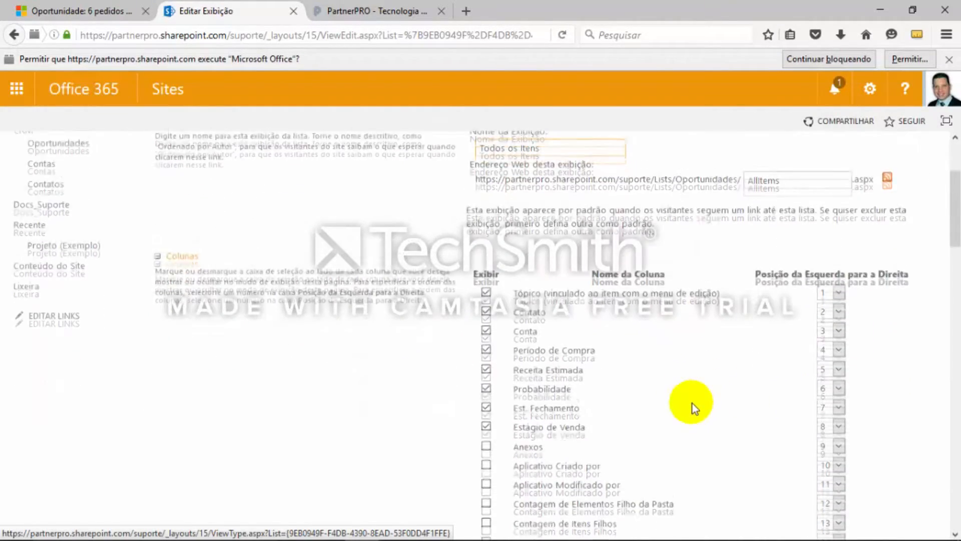
{"action": "scroll", "coordinate": [692, 403], "scroll_direction": "down", "scroll_amount": 2}
{"action": "scroll", "coordinate": [650, 396], "scroll_direction": "down", "scroll_amount": 2}
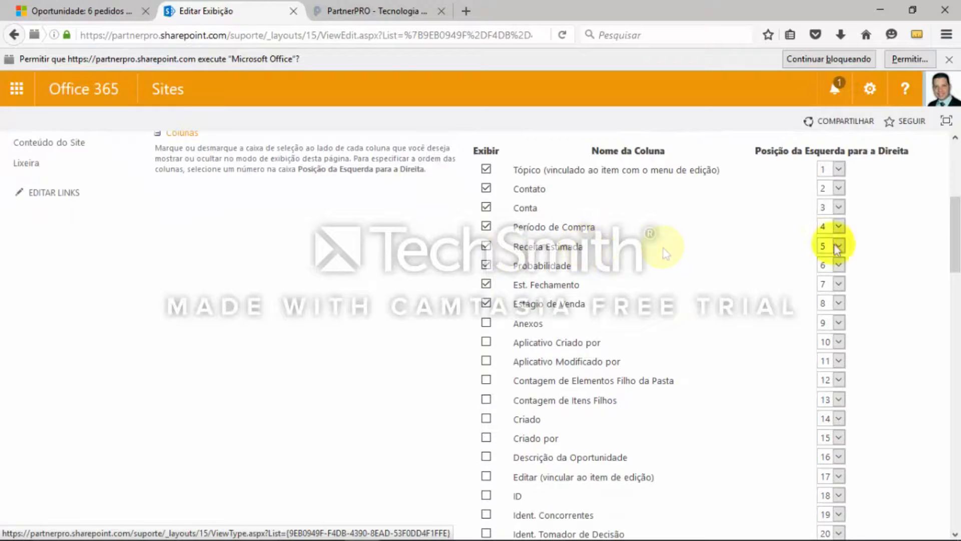
{"action": "scroll", "coordinate": [909, 316], "scroll_direction": "down", "scroll_amount": 3}
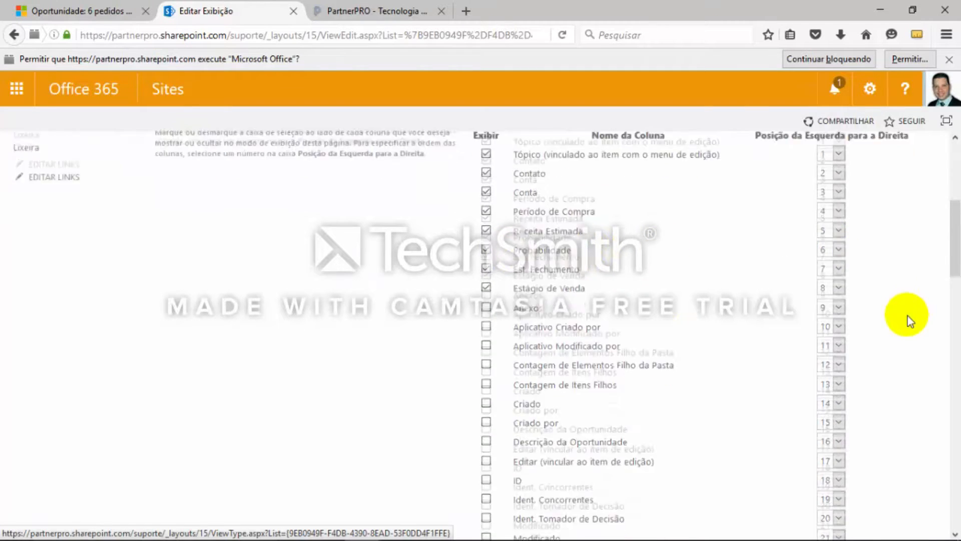
{"action": "scroll", "coordinate": [908, 318], "scroll_direction": "up", "scroll_amount": 3}
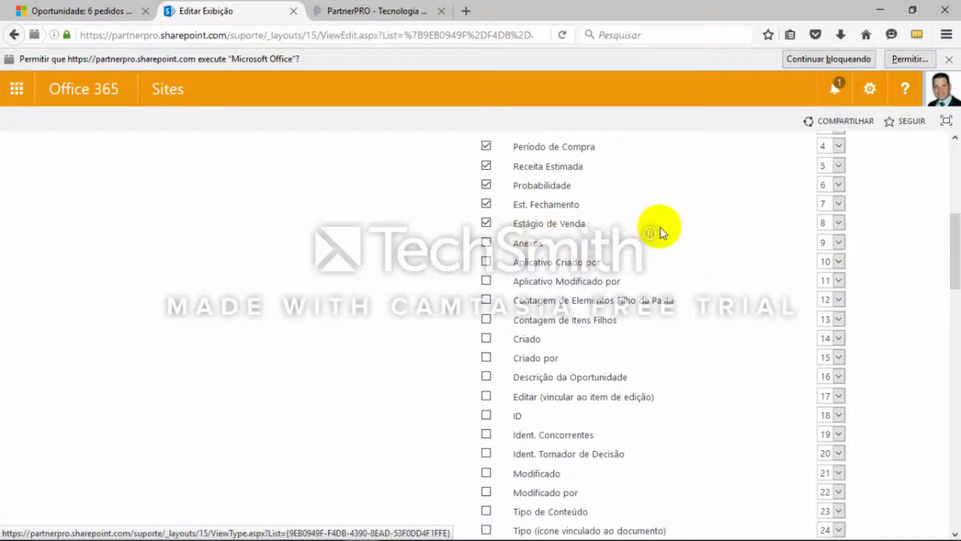
{"action": "scroll", "coordinate": [867, 223], "scroll_direction": "up", "scroll_amount": 1}
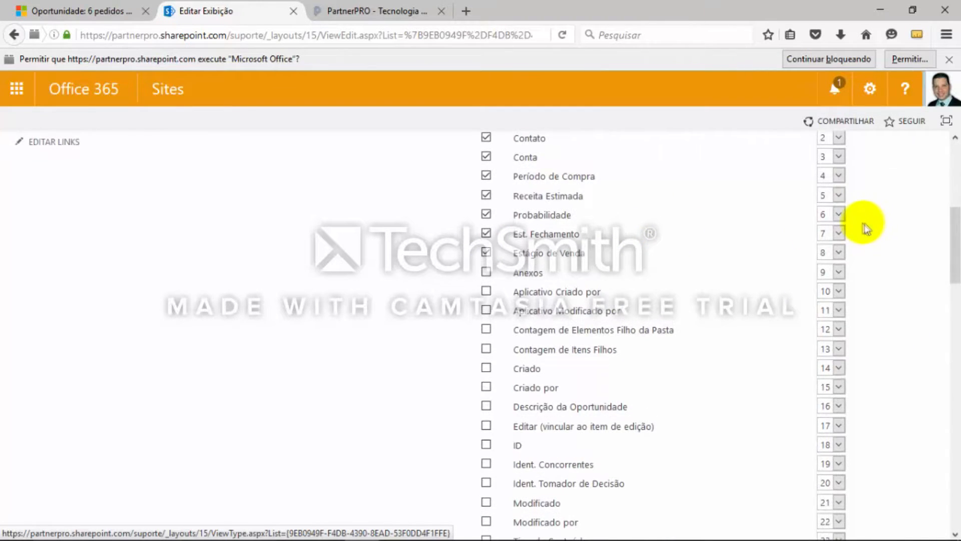
{"action": "left_click", "coordinate": [837, 195]}
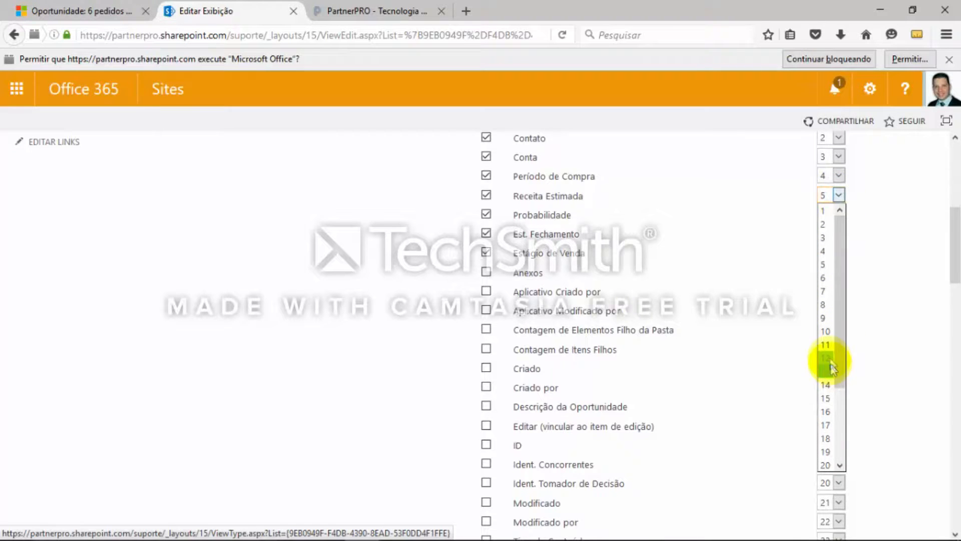
{"action": "left_click", "coordinate": [827, 331]}
{"action": "scroll", "coordinate": [901, 322], "scroll_direction": "down", "scroll_amount": 1}
{"action": "scroll", "coordinate": [901, 323], "scroll_direction": "down", "scroll_amount": 10}
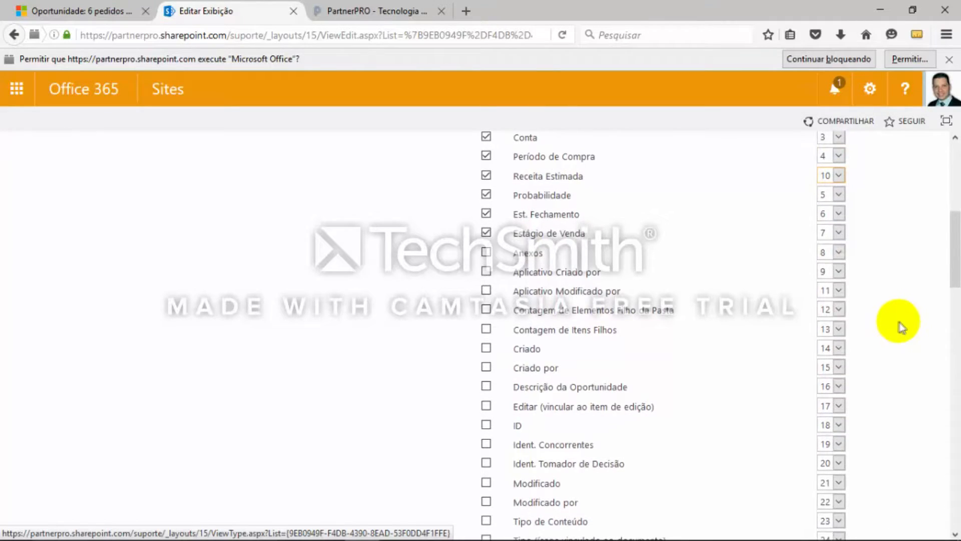
{"action": "scroll", "coordinate": [898, 324], "scroll_direction": "down", "scroll_amount": 15}
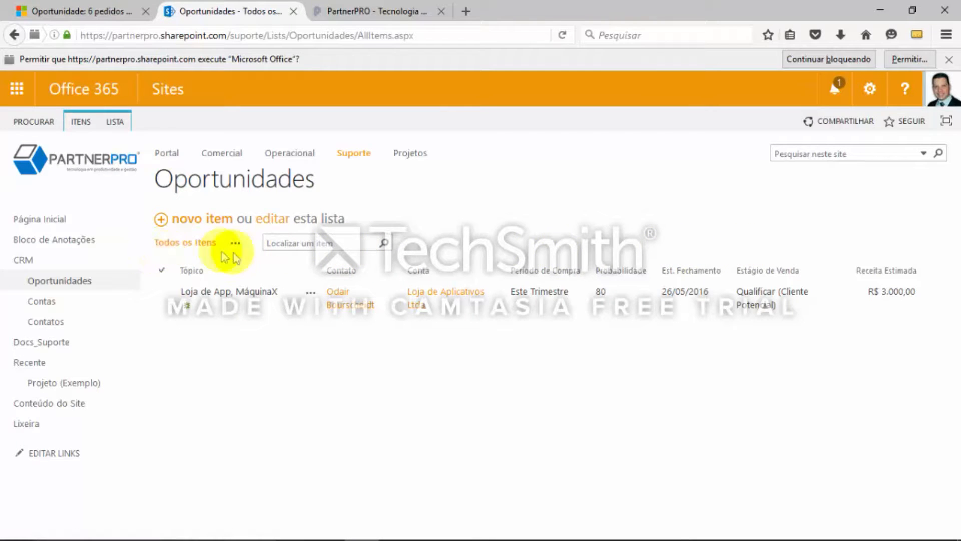
Rename the Todos os Itens view of the Oportunidades list as Relatório and save it
{"action": "left_click", "coordinate": [119, 126]}
{"action": "left_click", "coordinate": [894, 155]}
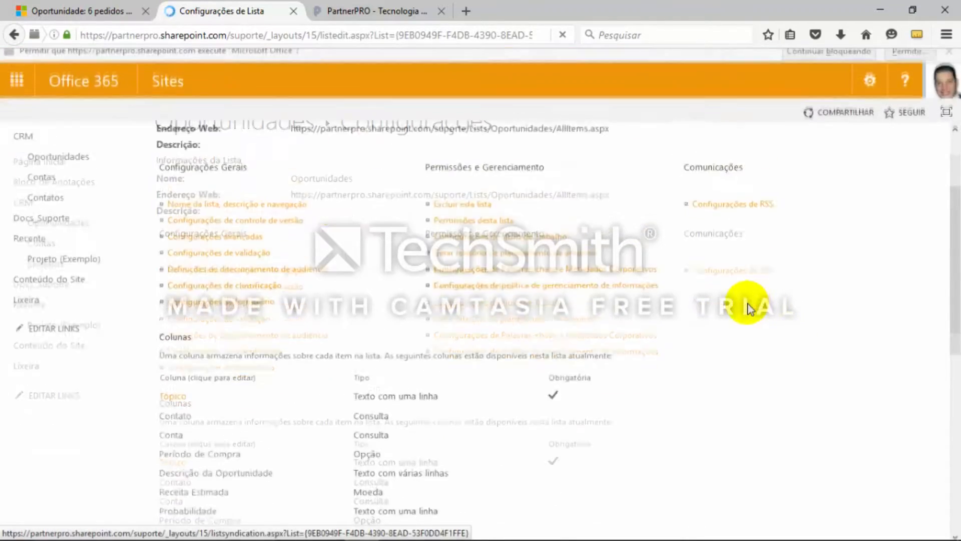
{"action": "scroll", "coordinate": [749, 308], "scroll_direction": "down", "scroll_amount": 3}
{"action": "scroll", "coordinate": [211, 289], "scroll_direction": "down", "scroll_amount": 9}
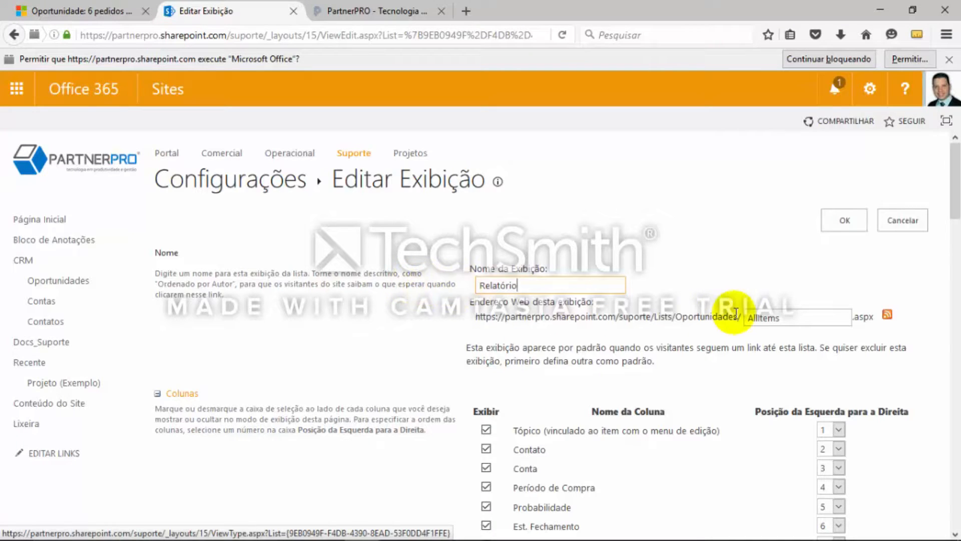
{"action": "scroll", "coordinate": [721, 223], "scroll_direction": "down", "scroll_amount": 2}
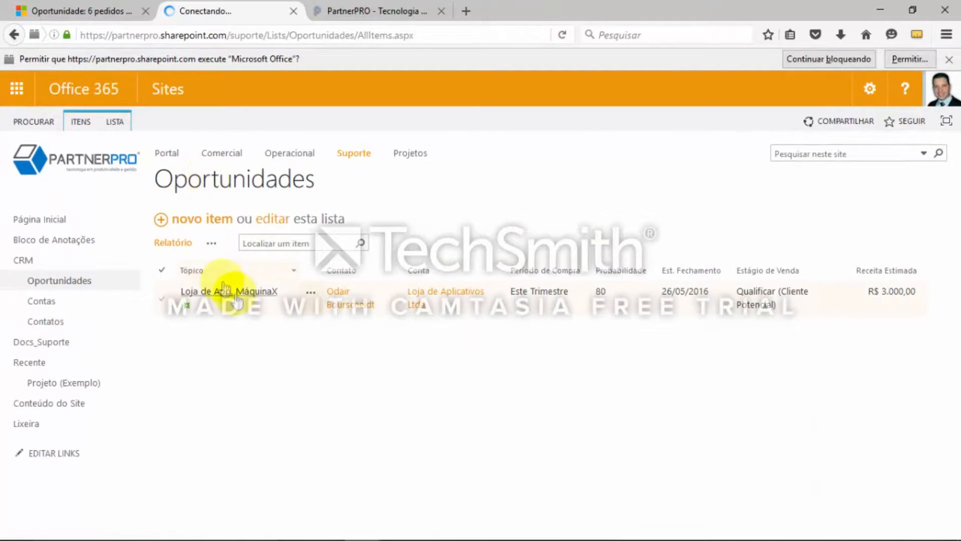
Start creating a new view for the Oportunidades list from its list settings
{"action": "left_click", "coordinate": [114, 125]}
{"action": "left_click", "coordinate": [882, 163]}
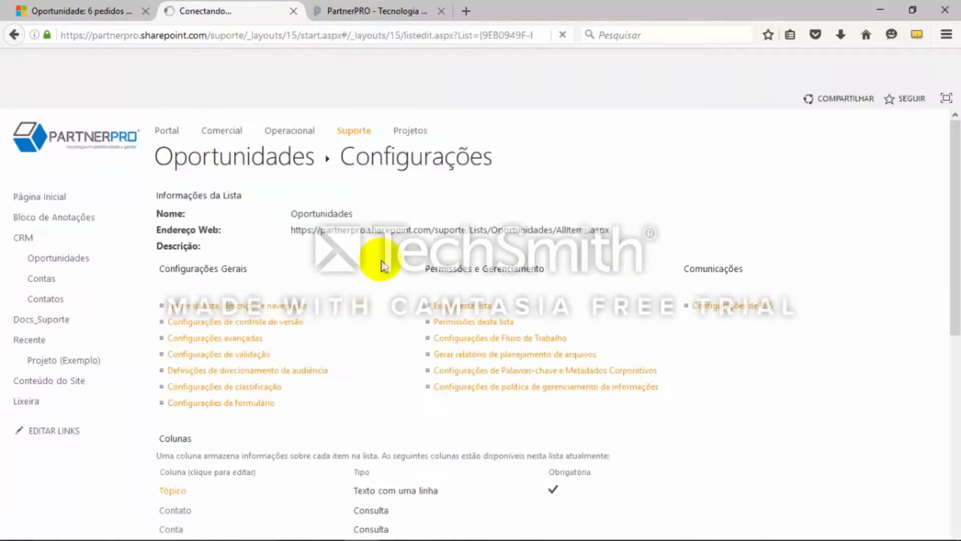
{"action": "scroll", "coordinate": [361, 369], "scroll_direction": "down", "scroll_amount": 5}
{"action": "scroll", "coordinate": [556, 356], "scroll_direction": "down", "scroll_amount": 4}
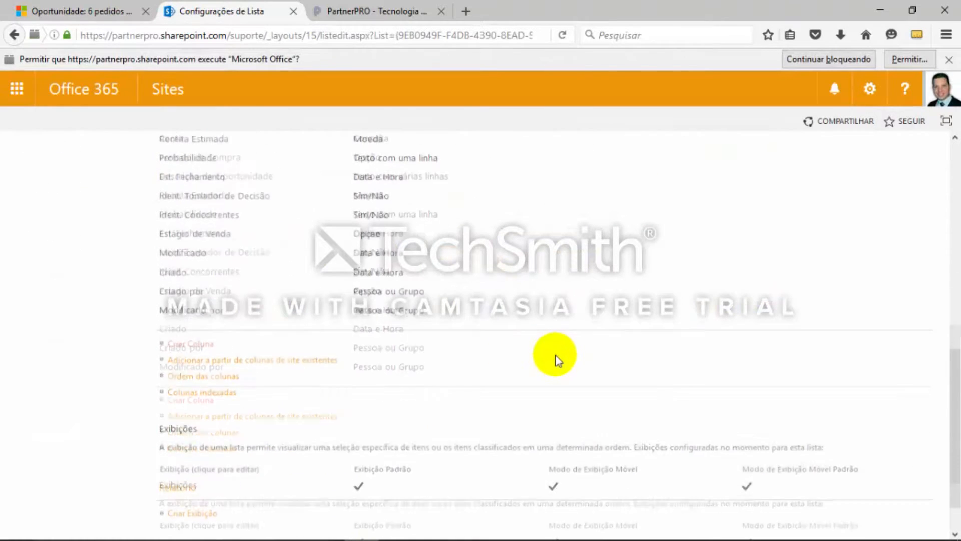
{"action": "scroll", "coordinate": [291, 441], "scroll_direction": "down", "scroll_amount": 1}
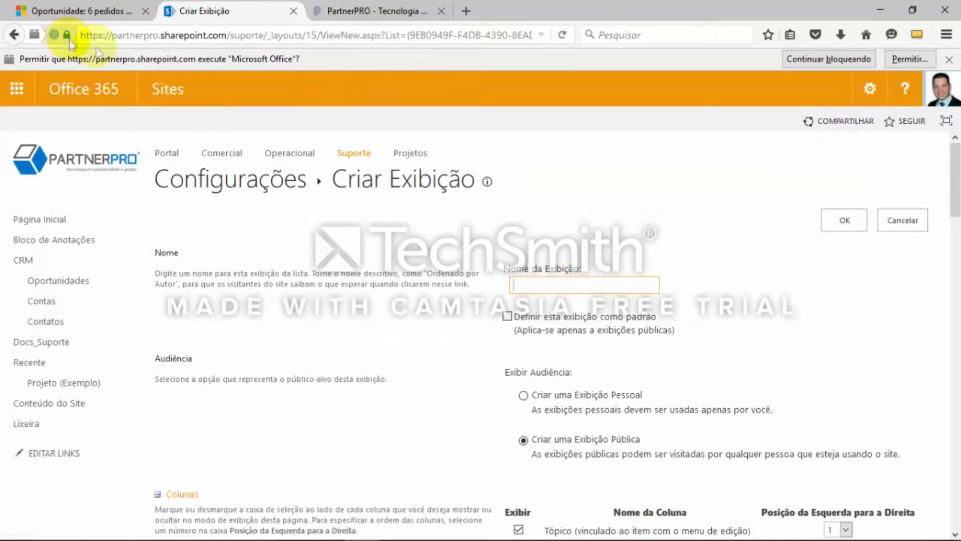
Copy the word "Qualificar" from the Estágios list in the OneNote page and enter it as the new view's name
{"action": "key", "text": "alt+Tab"}
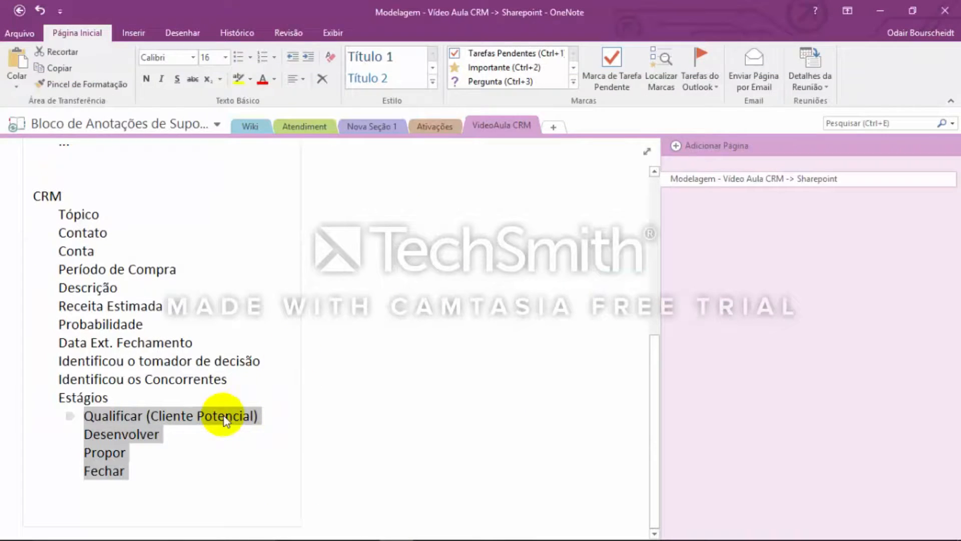
{"action": "left_click", "coordinate": [135, 418]}
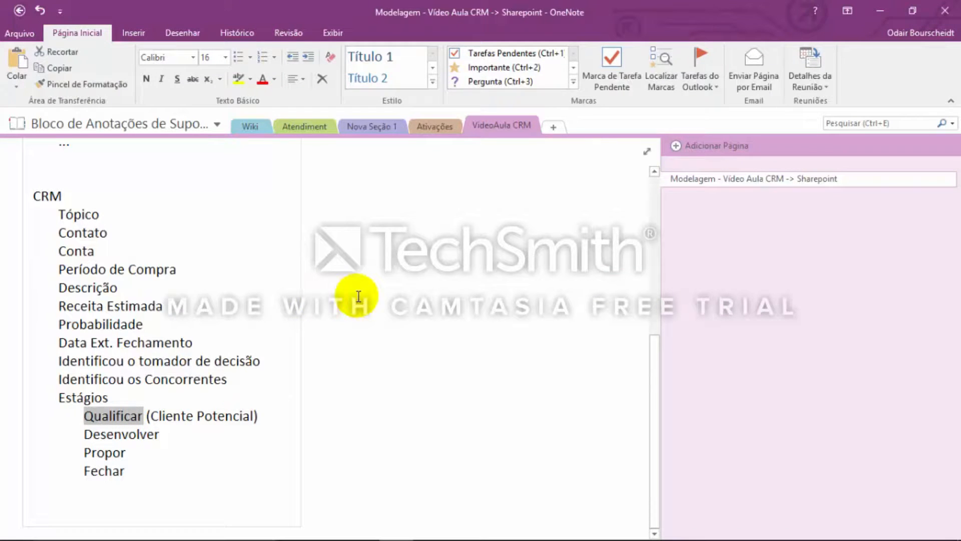
{"action": "key", "text": "alt+Tab"}
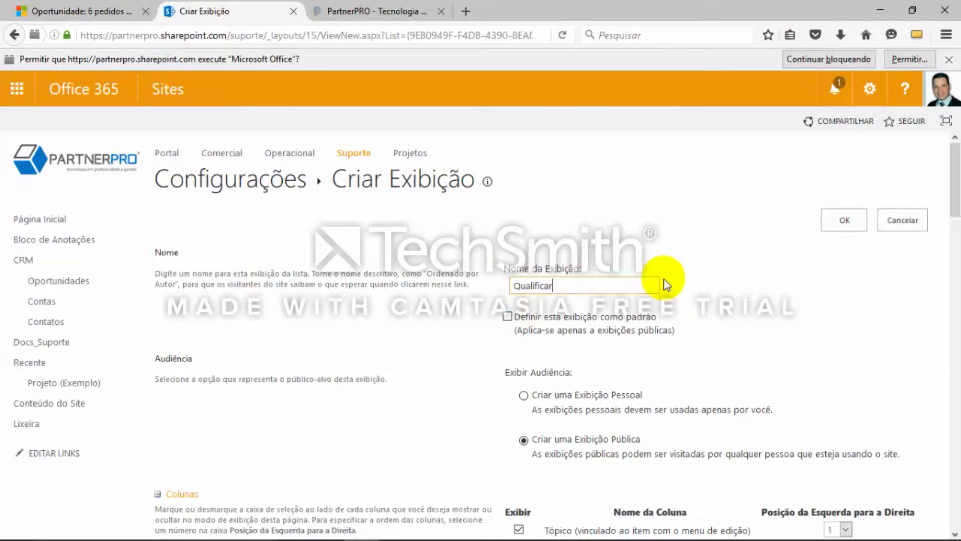
Limit the view to items that meet a condition and choose Estágio de Venda as the first filter column
{"action": "scroll", "coordinate": [666, 284], "scroll_direction": "down", "scroll_amount": 3}
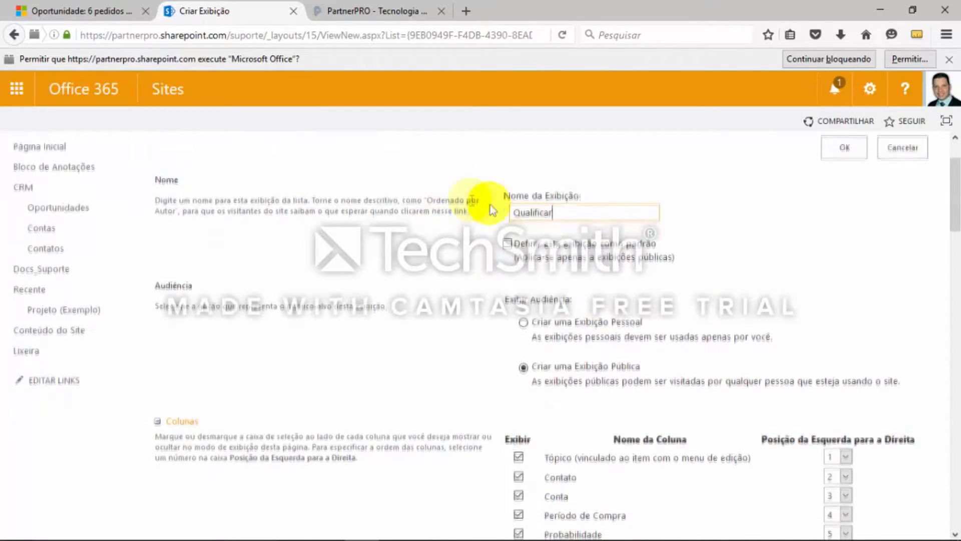
{"action": "scroll", "coordinate": [519, 232], "scroll_direction": "down", "scroll_amount": 1}
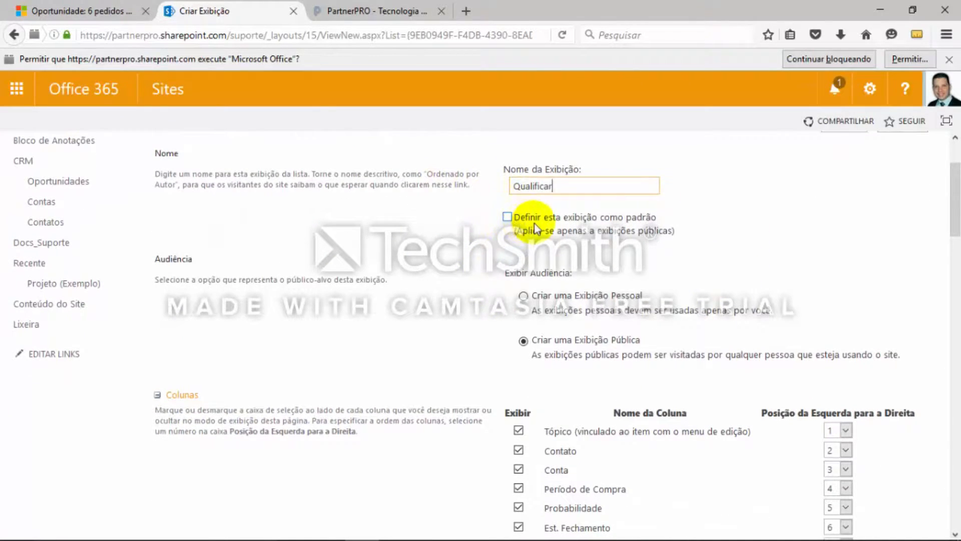
{"action": "scroll", "coordinate": [724, 270], "scroll_direction": "down", "scroll_amount": 3}
{"action": "scroll", "coordinate": [724, 270], "scroll_direction": "up", "scroll_amount": 2}
{"action": "scroll", "coordinate": [725, 275], "scroll_direction": "down", "scroll_amount": 15}
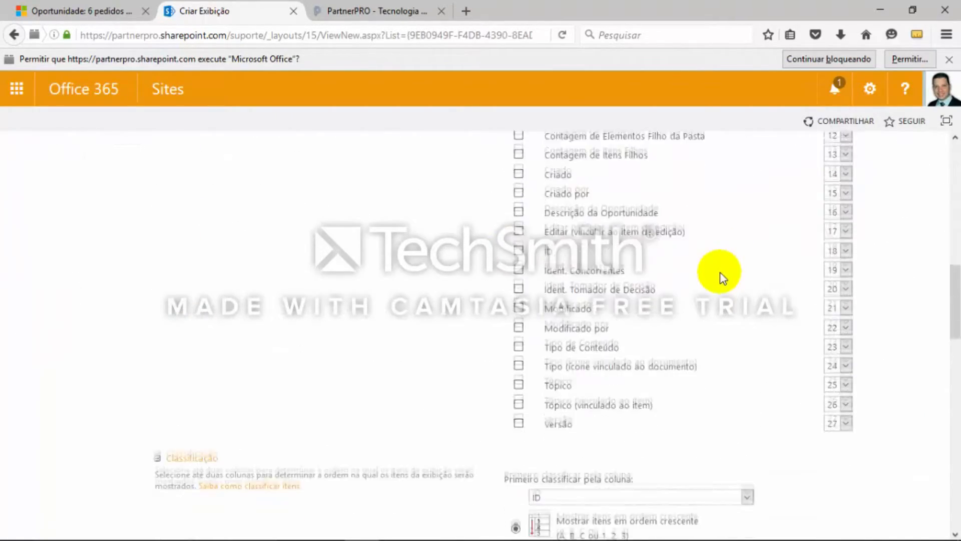
{"action": "scroll", "coordinate": [723, 278], "scroll_direction": "down", "scroll_amount": 4}
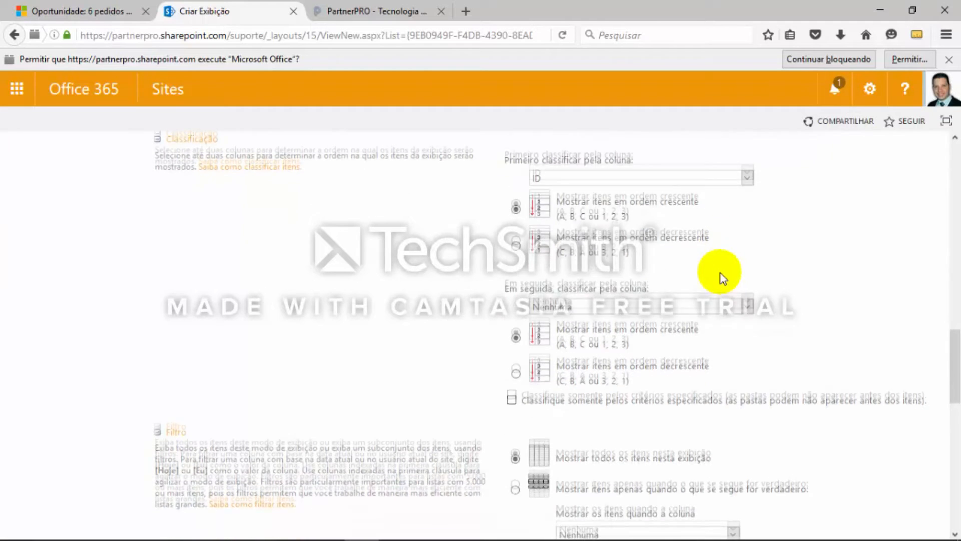
{"action": "scroll", "coordinate": [722, 277], "scroll_direction": "down", "scroll_amount": 2}
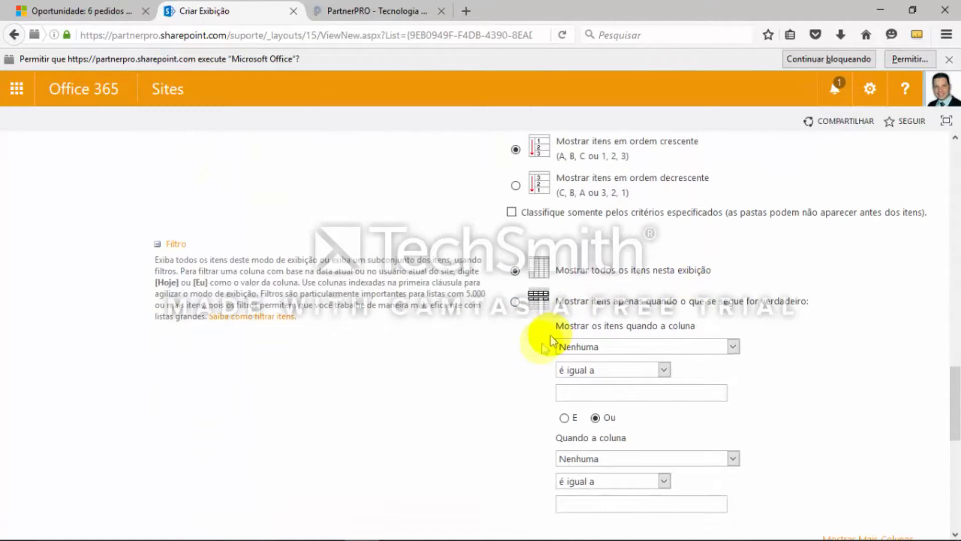
{"action": "left_click", "coordinate": [603, 350]}
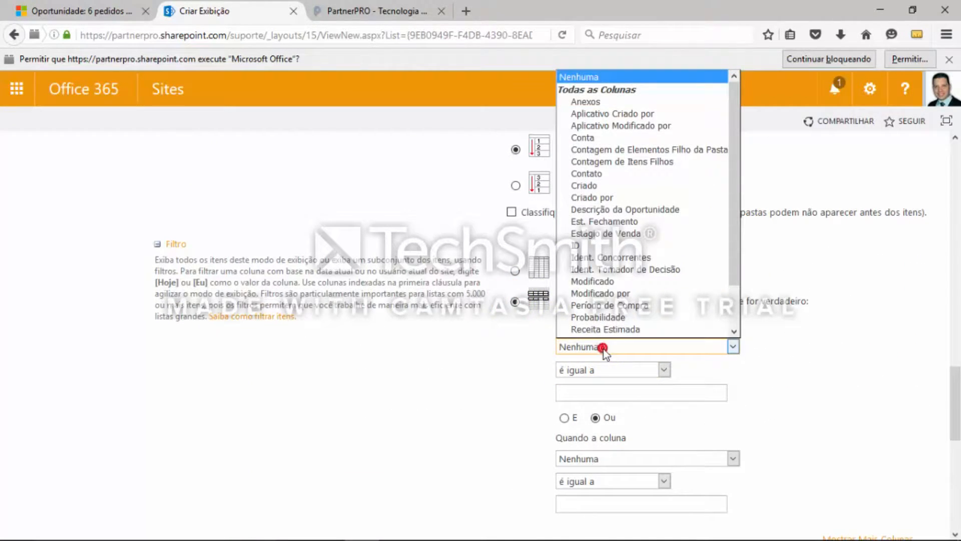
{"action": "left_click", "coordinate": [689, 228]}
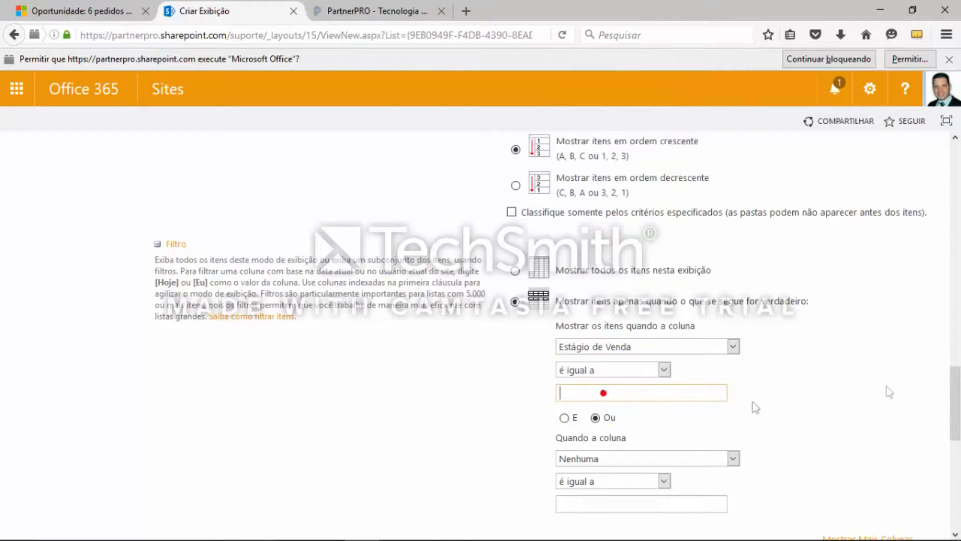
Copy "Qualificar (Cliente Potencial)" from the OneNote page and paste it as the value Estágio de Venda must equal
{"action": "key", "text": "alt+Tab"}
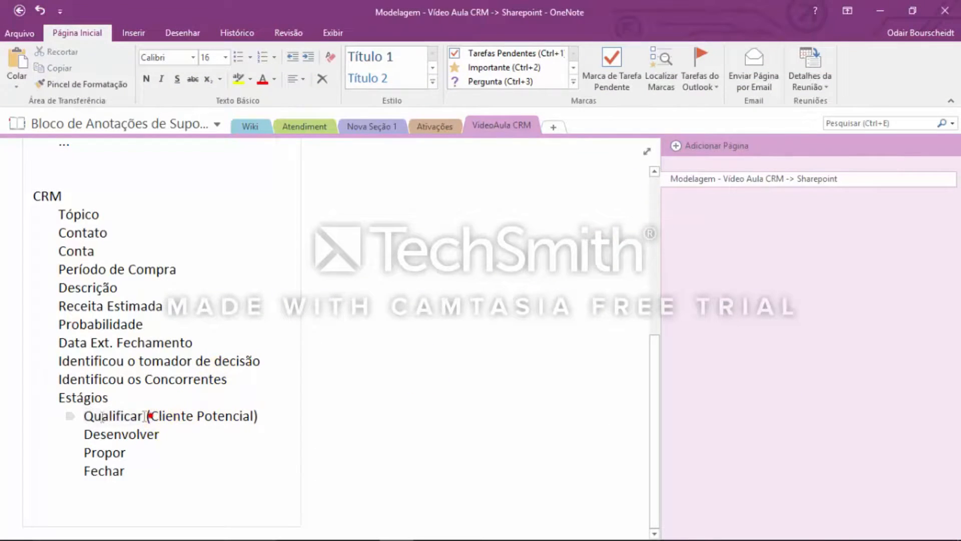
{"action": "left_click_drag", "start_coordinate": [86, 417], "coordinate": [208, 420]}
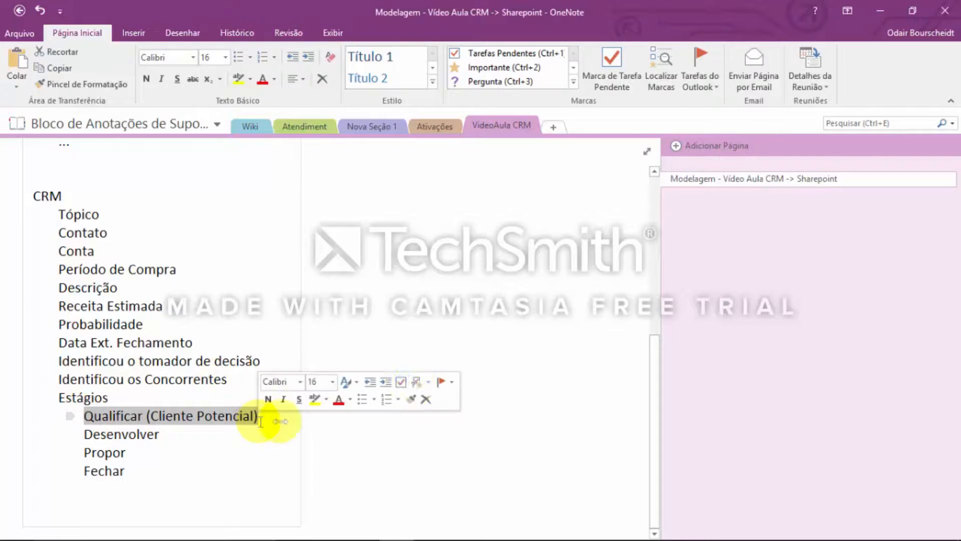
{"action": "key", "text": "alt+Tab"}
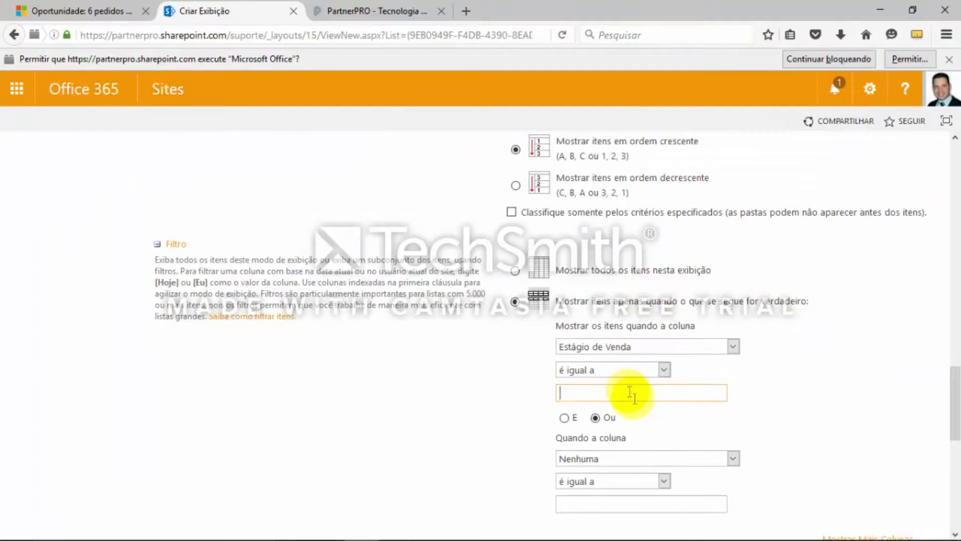
{"action": "type", "text": "Qualificar (Cliente Potencial)"}
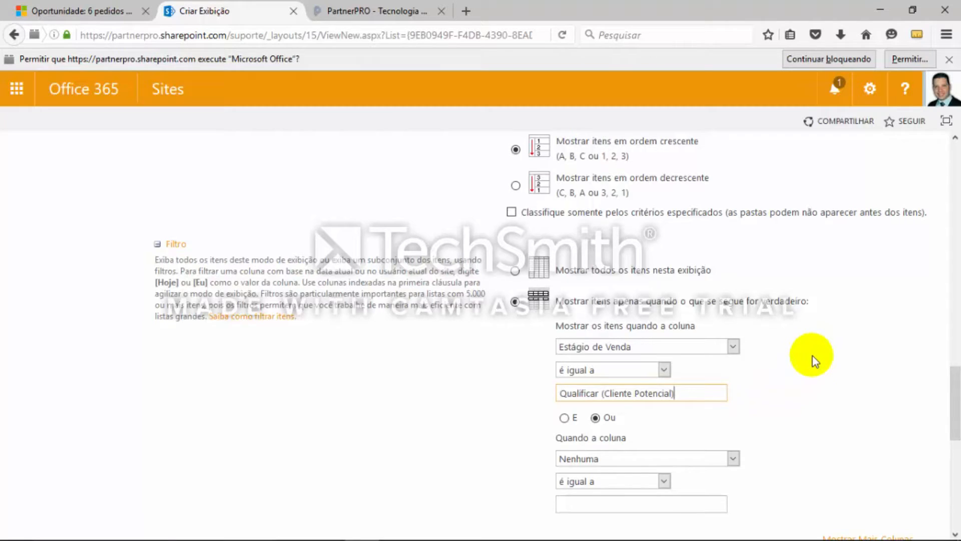
Save the Qualificar view and switch the Oportunidades list back to the Relatório view
{"action": "scroll", "coordinate": [814, 359], "scroll_direction": "down", "scroll_amount": 3}
{"action": "scroll", "coordinate": [812, 356], "scroll_direction": "down", "scroll_amount": 3}
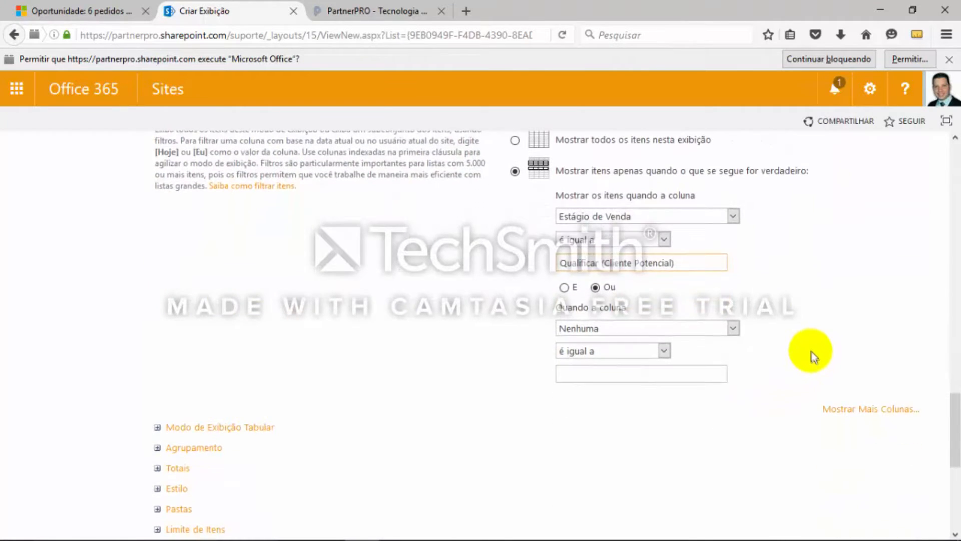
{"action": "scroll", "coordinate": [810, 348], "scroll_direction": "down", "scroll_amount": 12}
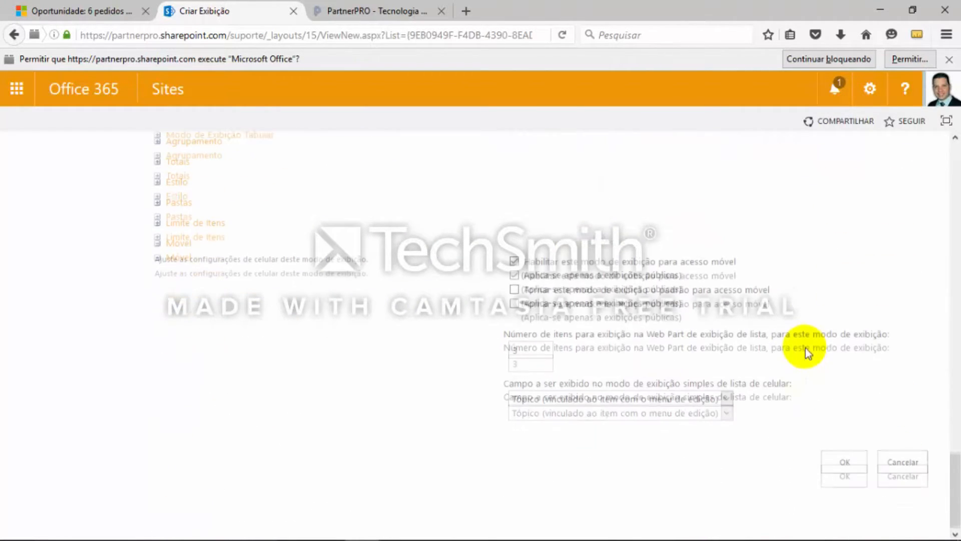
{"action": "left_click", "coordinate": [831, 460]}
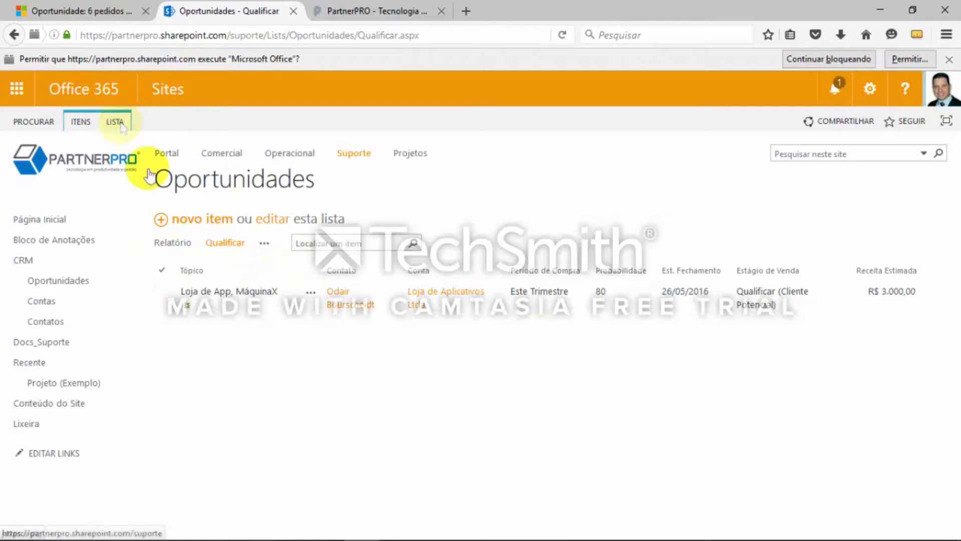
{"action": "left_click", "coordinate": [163, 243]}
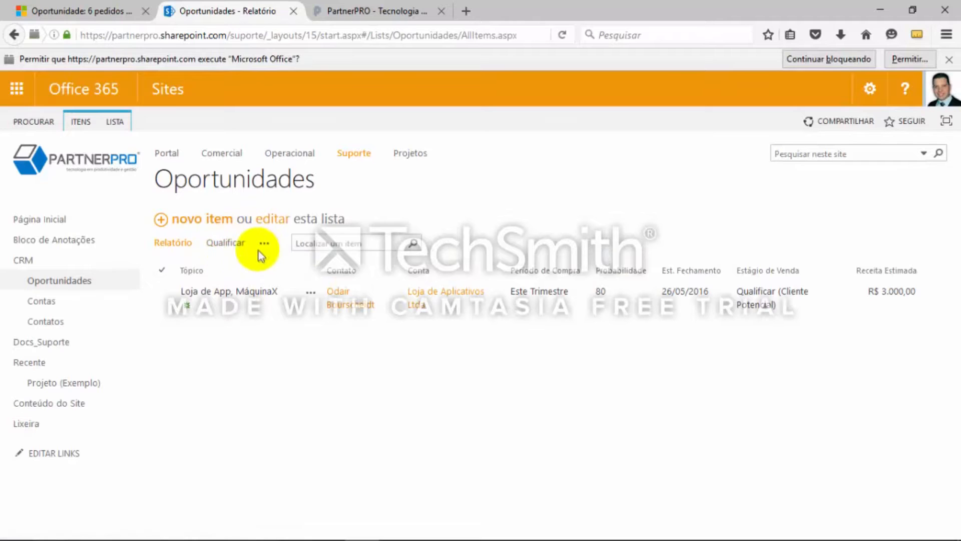
Start creating another Oportunidades view from the list settings, using the existing Relatório view as its starting point
{"action": "left_click", "coordinate": [116, 124]}
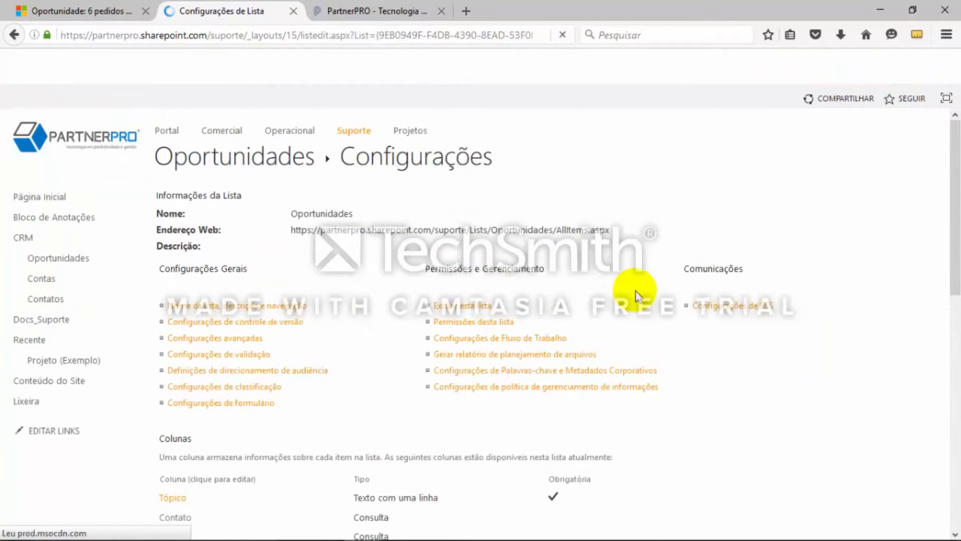
{"action": "scroll", "coordinate": [636, 296], "scroll_direction": "down", "scroll_amount": 4}
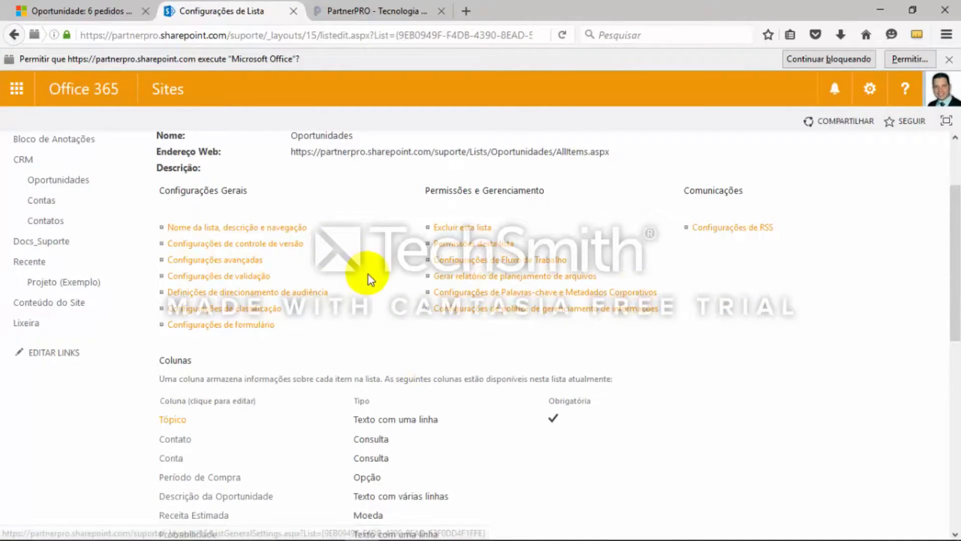
{"action": "scroll", "coordinate": [368, 275], "scroll_direction": "down", "scroll_amount": 5}
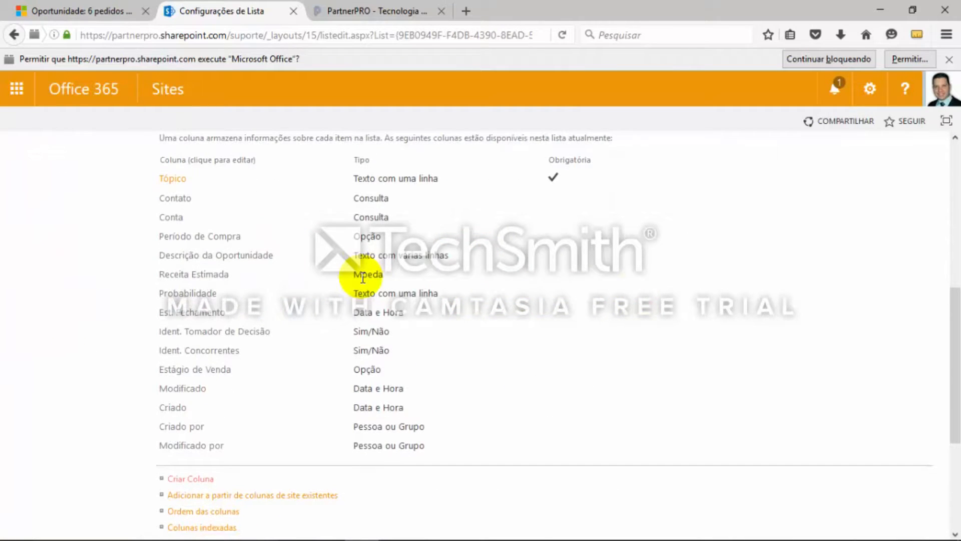
{"action": "scroll", "coordinate": [362, 278], "scroll_direction": "down", "scroll_amount": 4}
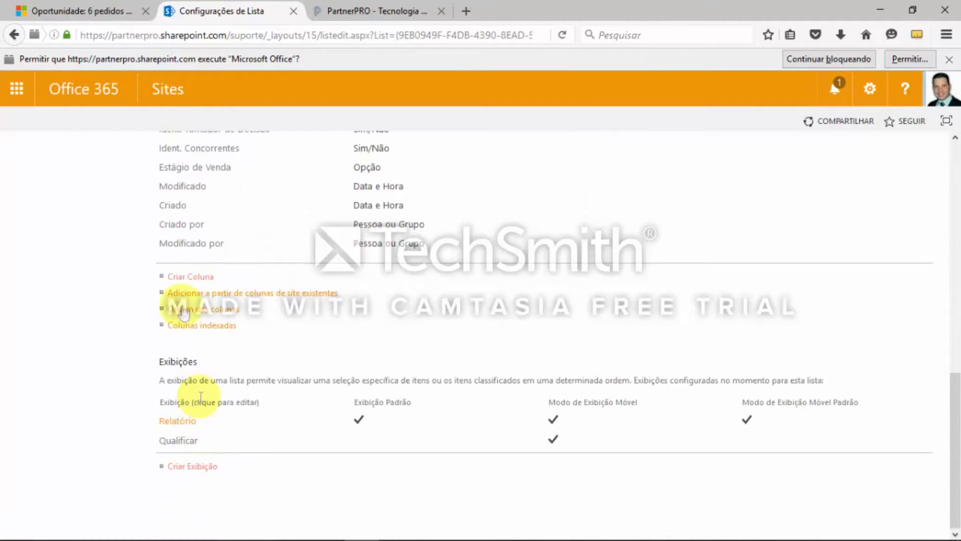
{"action": "left_click", "coordinate": [192, 466]}
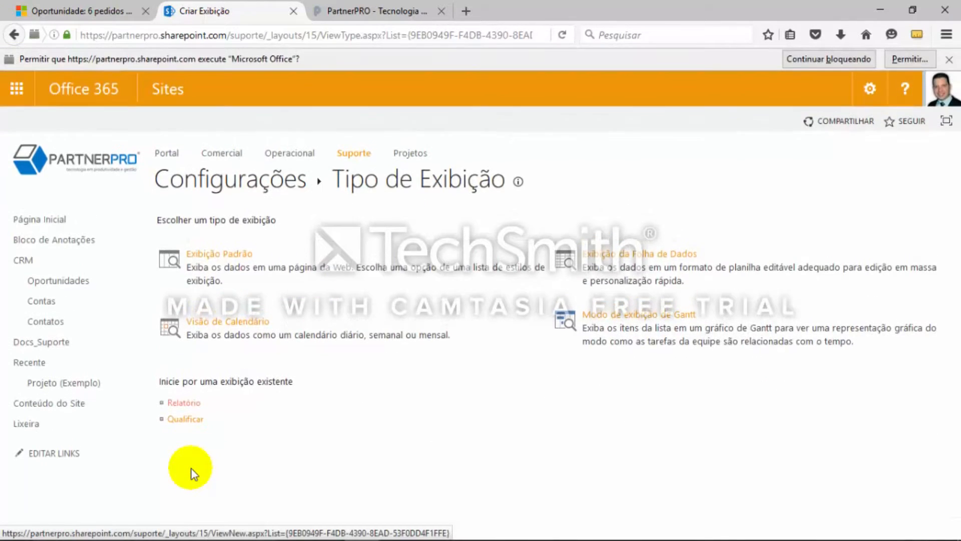
{"action": "left_click", "coordinate": [185, 404]}
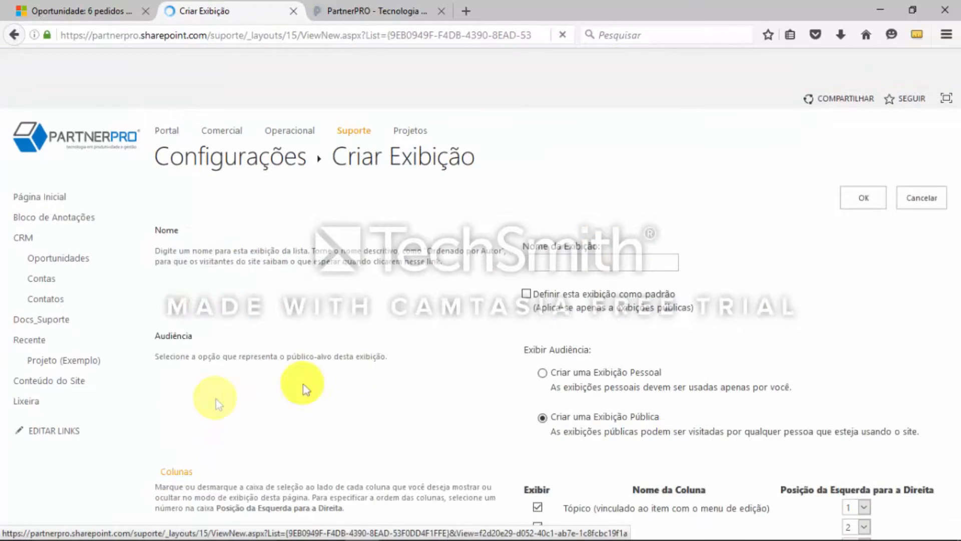
Copy "Desenvolver" from the Estágios list in the OneNote page and paste it as the new view's name
{"action": "key", "text": "alt+Tab"}
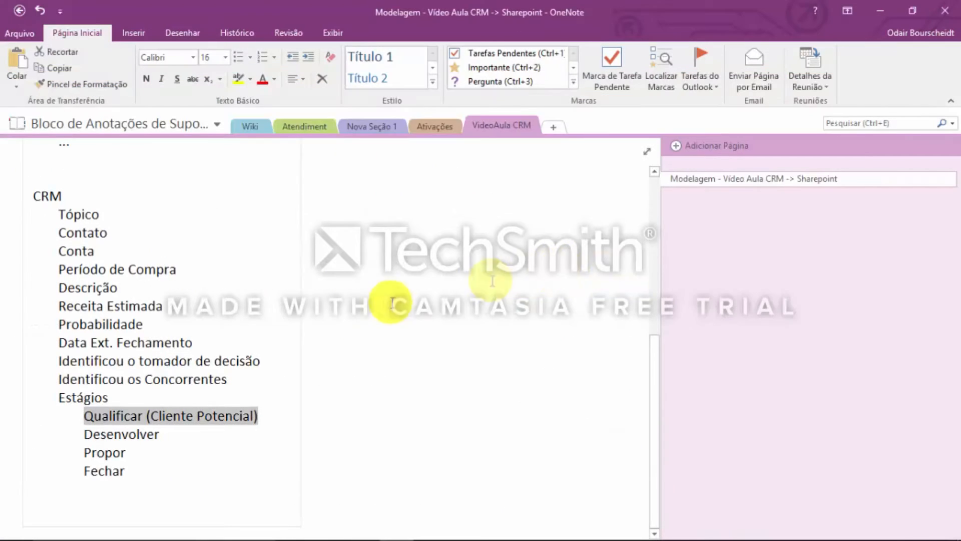
{"action": "double_click", "coordinate": [84, 433]}
{"action": "key", "text": "ctrl+c"}
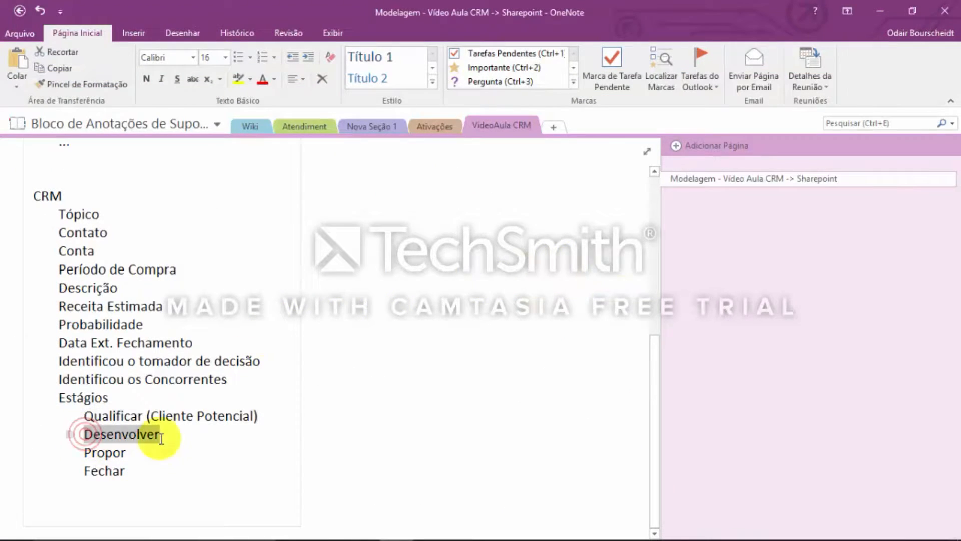
{"action": "key", "text": "alt+Tab"}
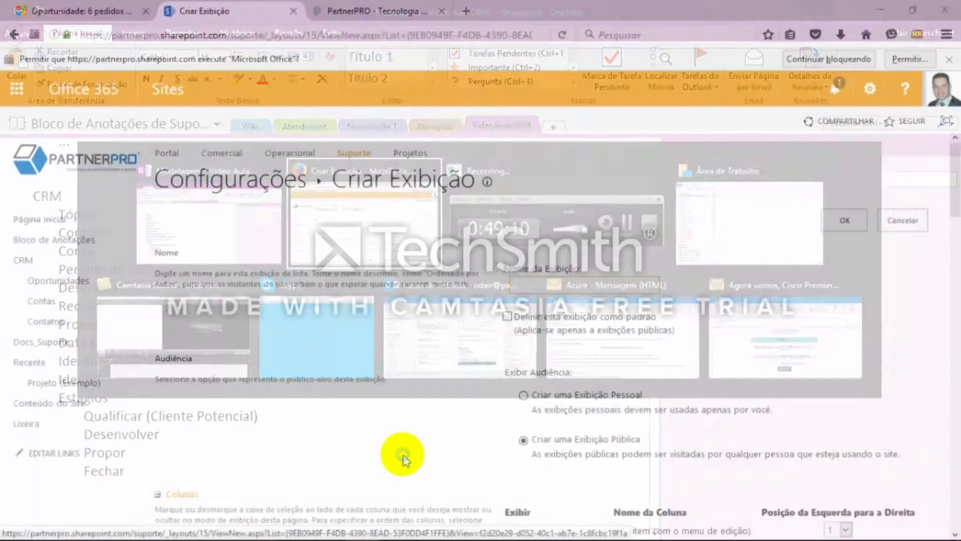
{"action": "key", "text": "ctrl+v"}
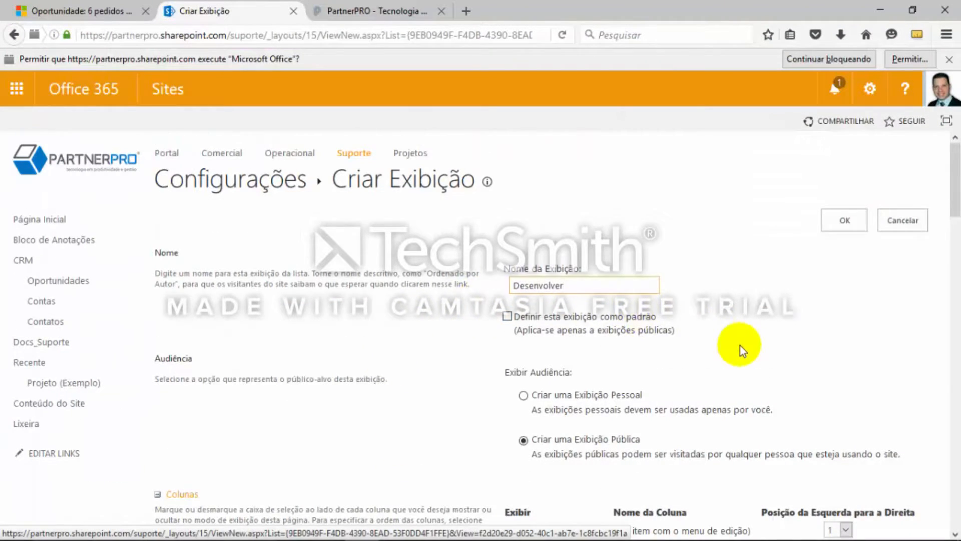
Filter the Desenvolver view to items whose Estágio de Venda equals "Desenvolver" and save the view
{"action": "scroll", "coordinate": [740, 346], "scroll_direction": "down", "scroll_amount": 15}
{"action": "scroll", "coordinate": [737, 347], "scroll_direction": "down", "scroll_amount": 4}
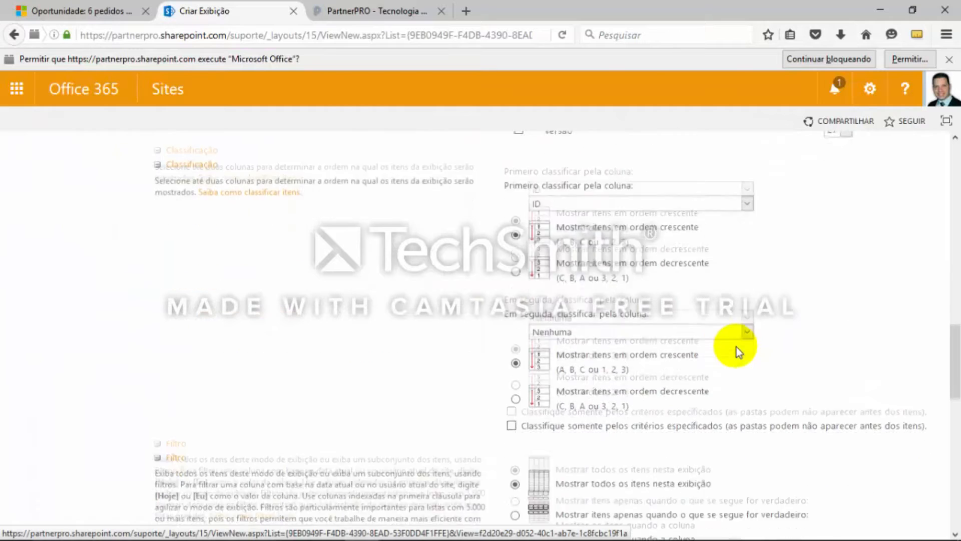
{"action": "scroll", "coordinate": [398, 283], "scroll_direction": "down", "scroll_amount": 2}
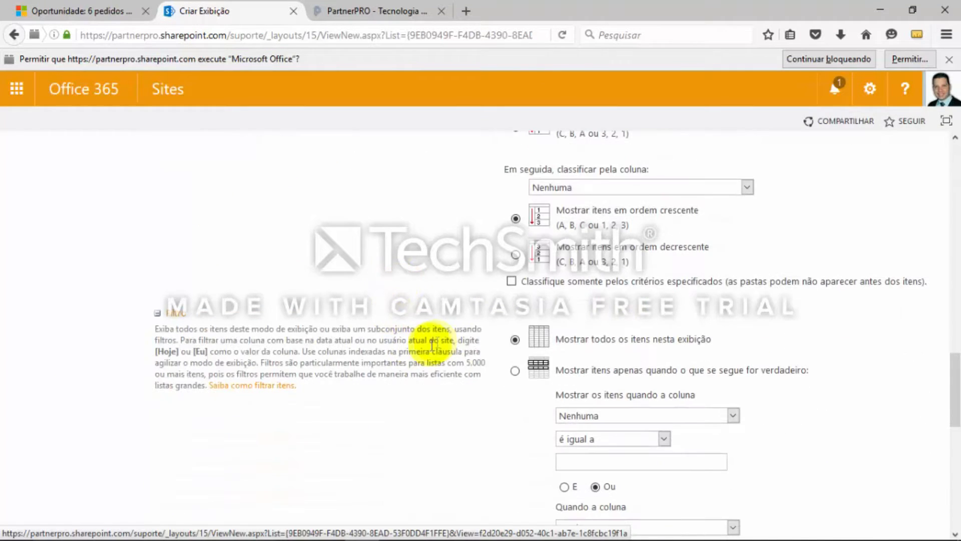
{"action": "left_click", "coordinate": [593, 417]}
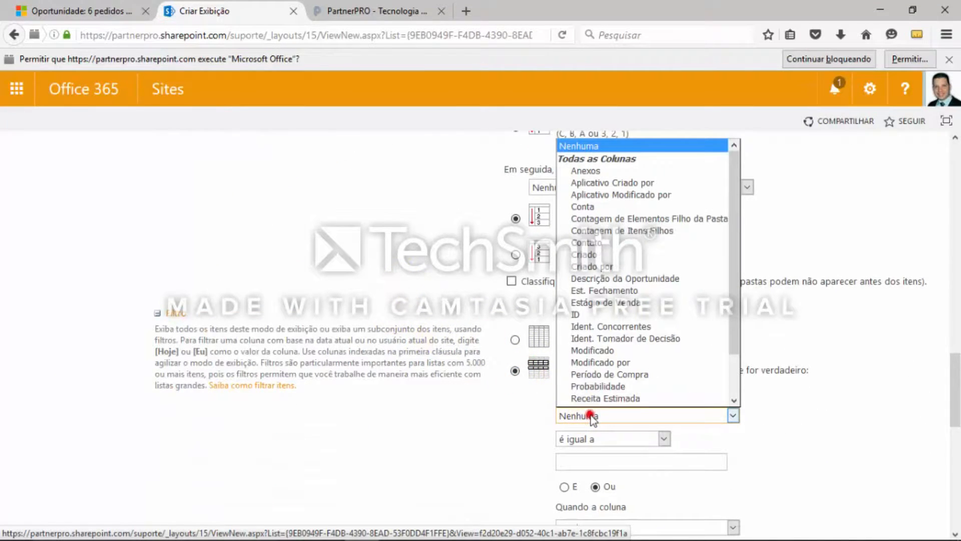
{"action": "left_click", "coordinate": [635, 303]}
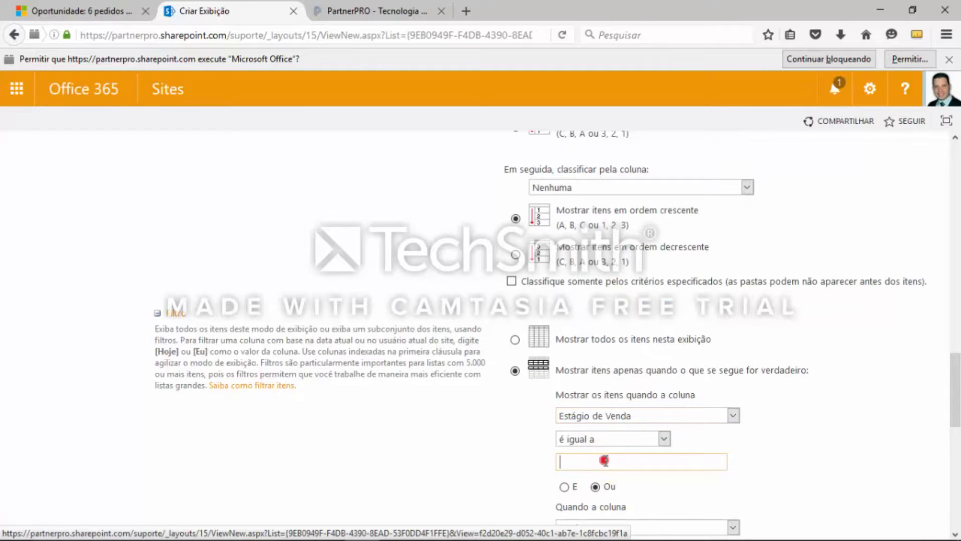
{"action": "type", "text": "Desenvolver"}
{"action": "scroll", "coordinate": [840, 401], "scroll_direction": "down", "scroll_amount": 5}
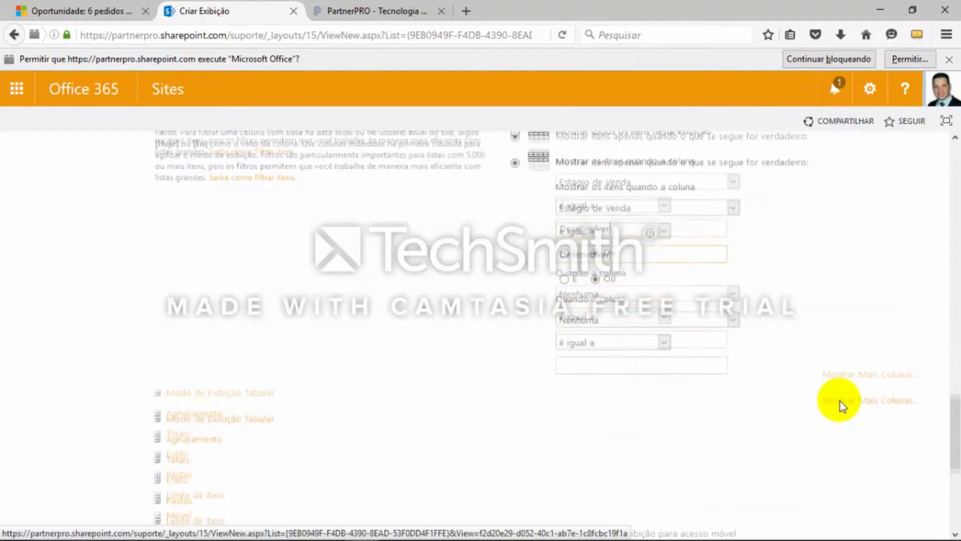
{"action": "scroll", "coordinate": [690, 414], "scroll_direction": "down", "scroll_amount": 5}
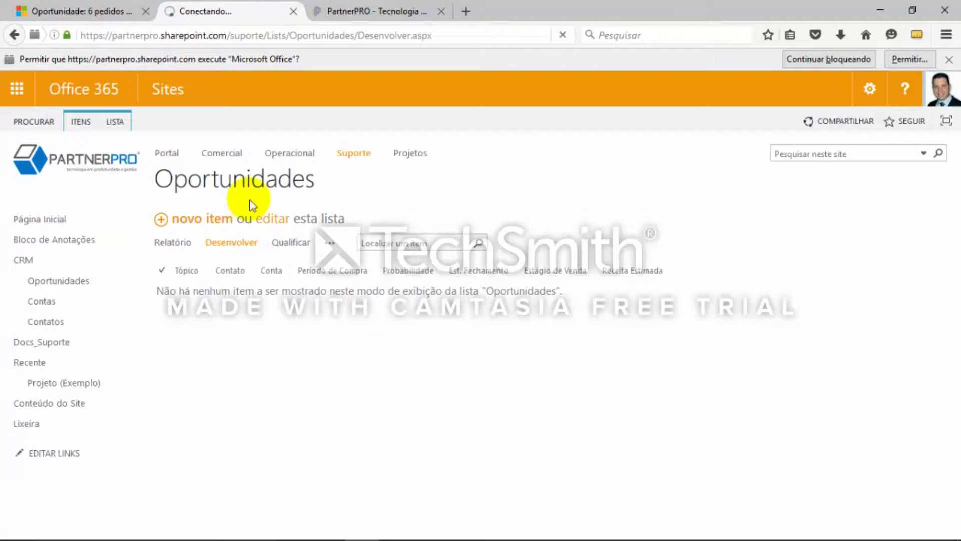
Open the Oportunidades list settings again and start a further view based on the existing Relatório view
{"action": "left_click", "coordinate": [122, 121]}
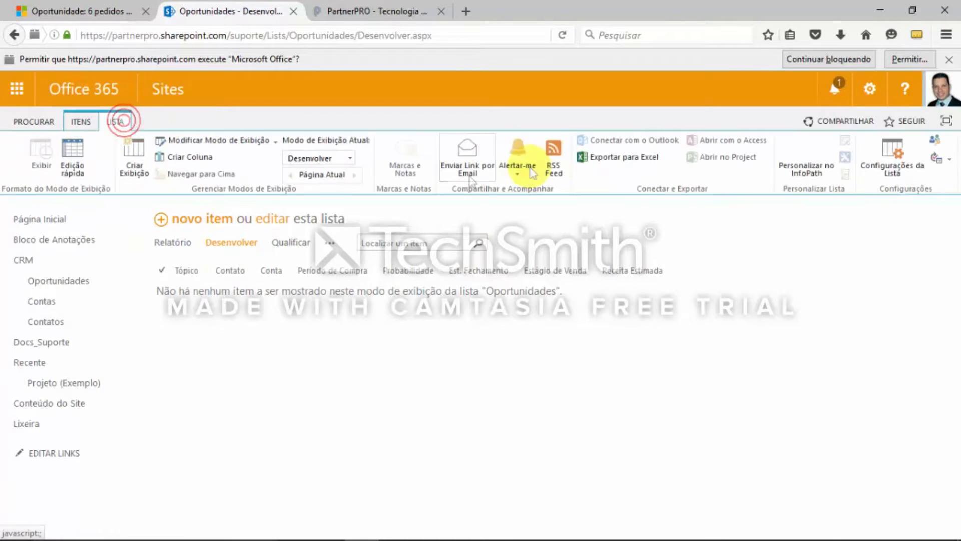
{"action": "left_click", "coordinate": [892, 150]}
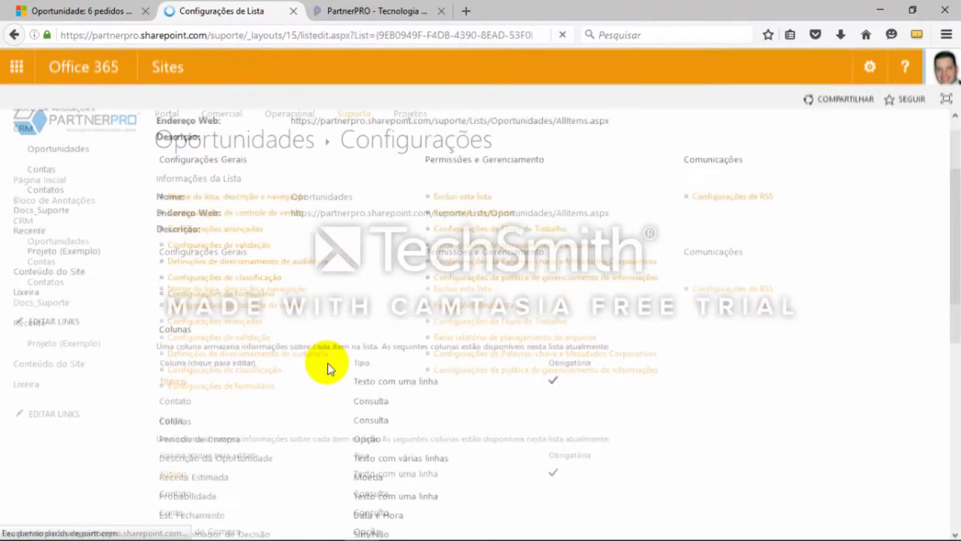
{"action": "scroll", "coordinate": [329, 366], "scroll_direction": "down", "scroll_amount": 10}
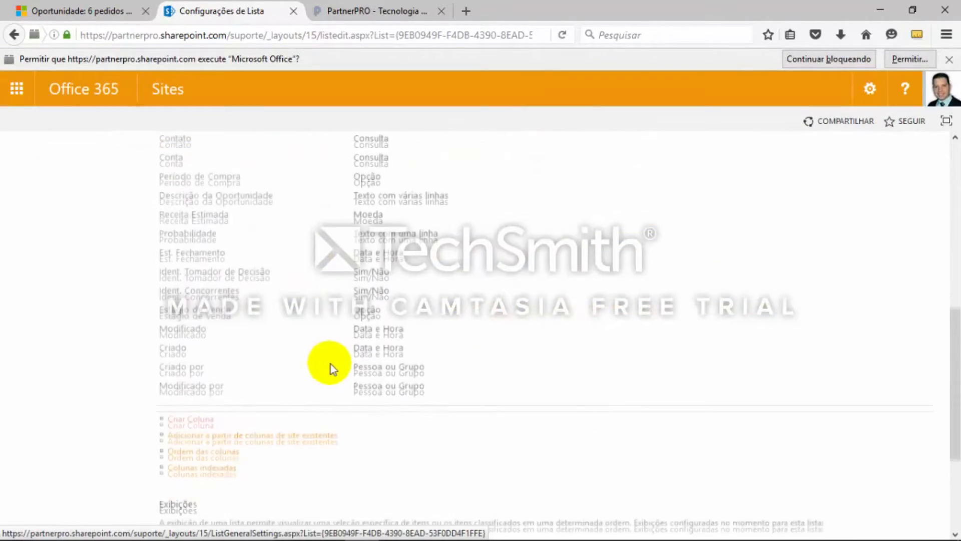
{"action": "scroll", "coordinate": [316, 381], "scroll_direction": "down", "scroll_amount": 3}
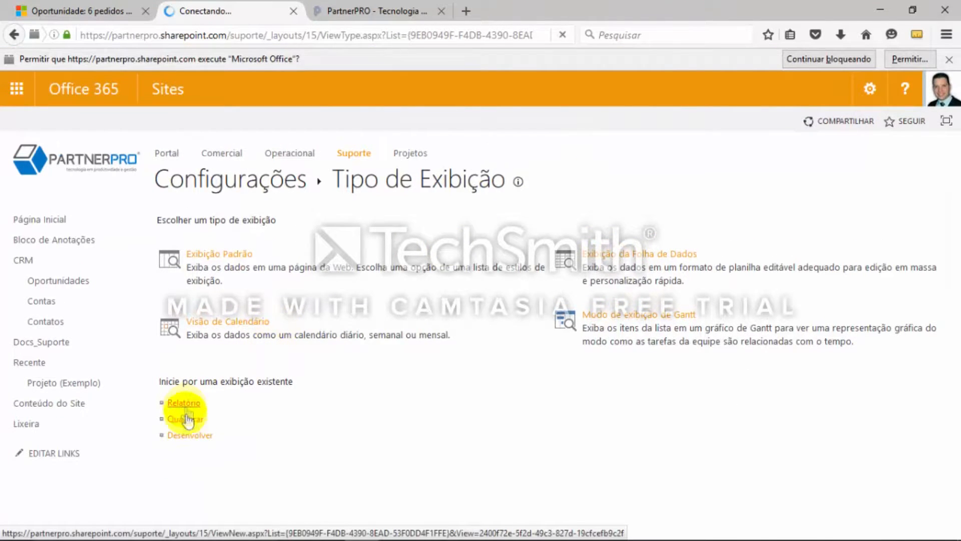
{"action": "left_click", "coordinate": [185, 404]}
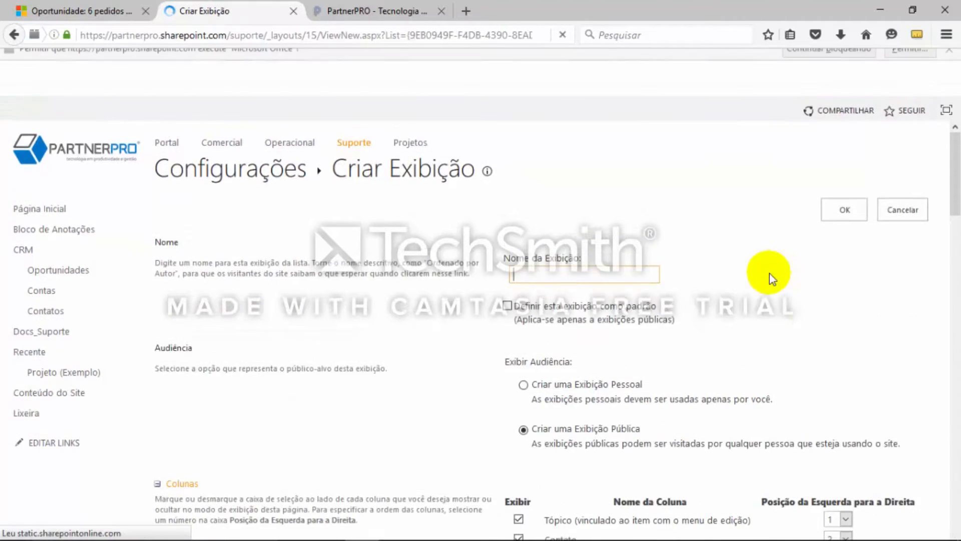
Copy "Propor" from the Estágios list in the OneNote page and paste it as the new view's name
{"action": "key", "text": "alt+Tab"}
{"action": "double_click", "coordinate": [105, 453]}
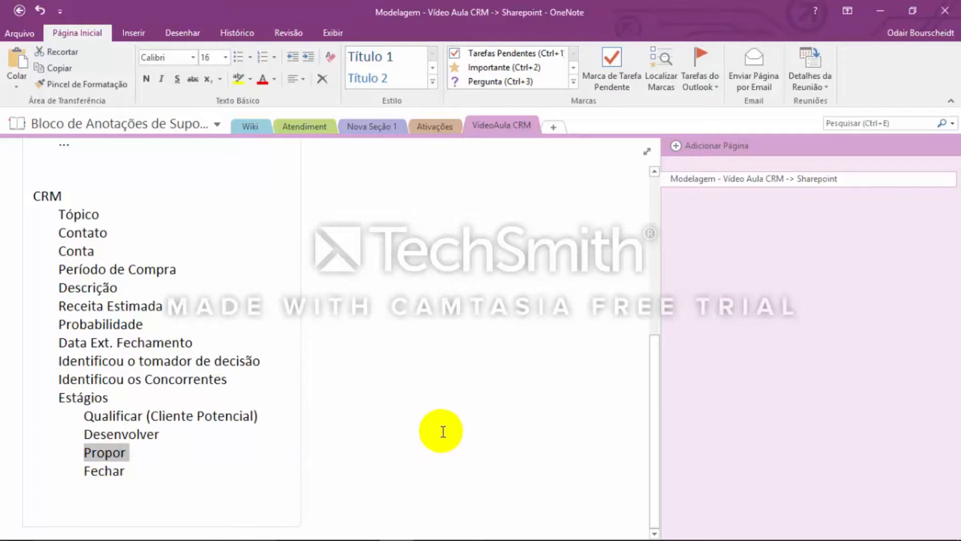
{"action": "key", "text": "alt+Tab"}
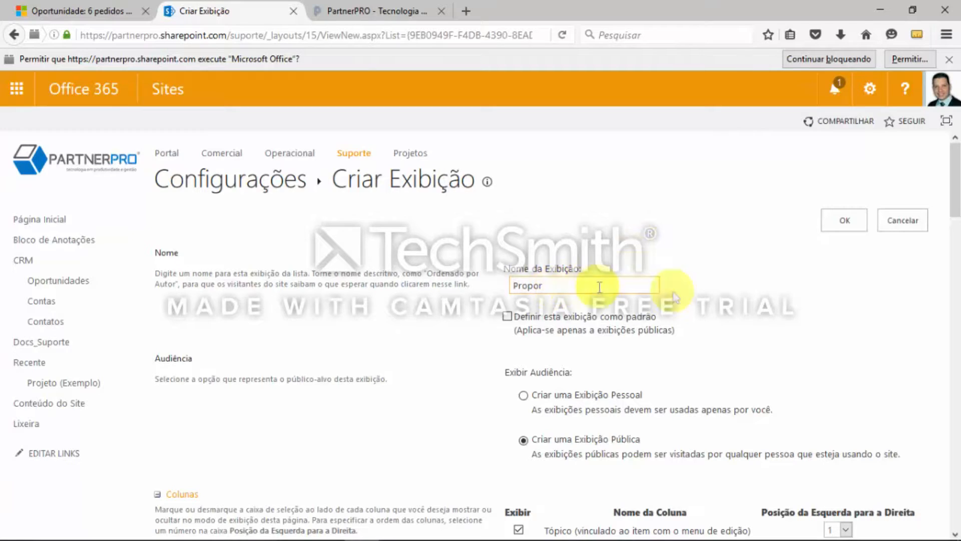
Filter the Propor view to items whose Estágio de Venda equals "Propor" and save the view
{"action": "scroll", "coordinate": [776, 346], "scroll_direction": "down", "scroll_amount": 10}
{"action": "scroll", "coordinate": [771, 370], "scroll_direction": "down", "scroll_amount": 15}
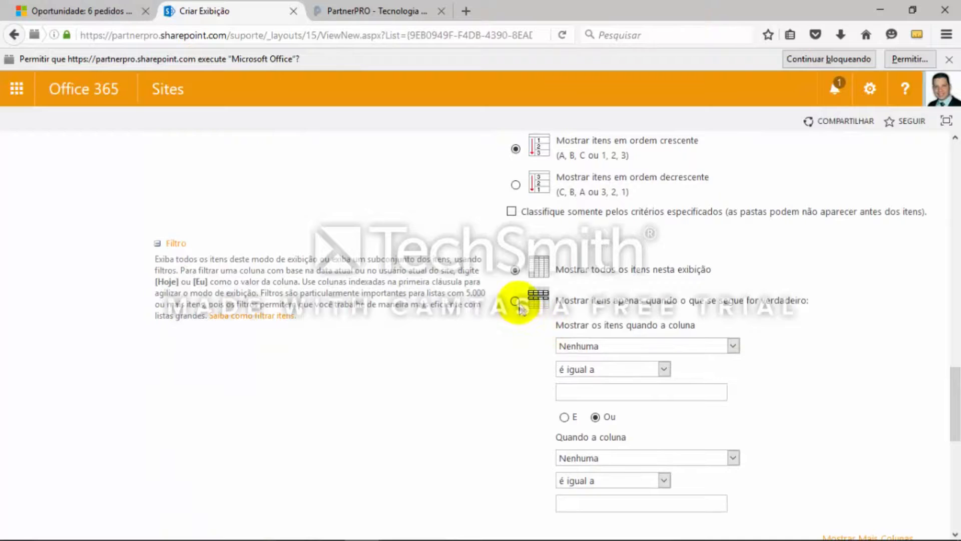
{"action": "left_click", "coordinate": [534, 312]}
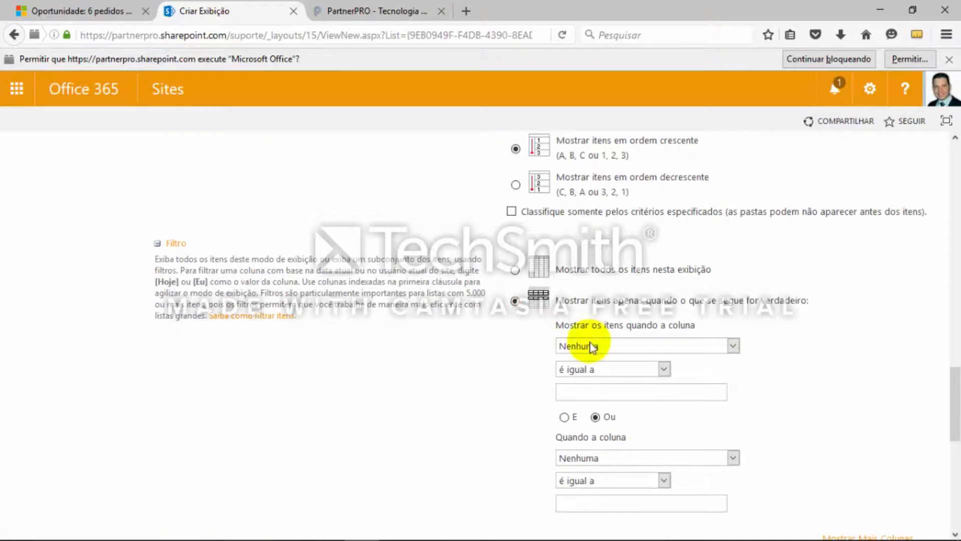
{"action": "left_click", "coordinate": [642, 345]}
{"action": "scroll", "coordinate": [646, 251], "scroll_direction": "down", "scroll_amount": 1}
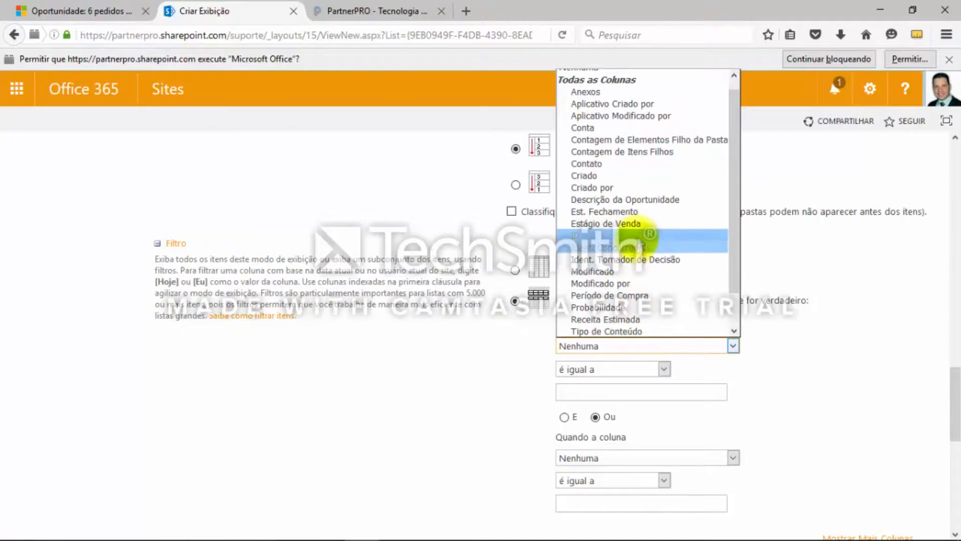
{"action": "left_click", "coordinate": [639, 223]}
{"action": "type", "text": "Propor"}
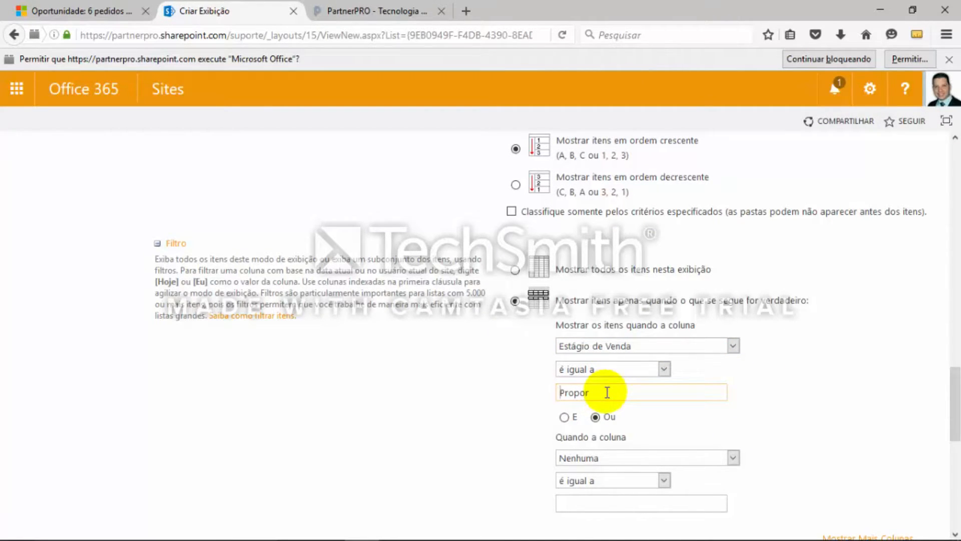
{"action": "scroll", "coordinate": [806, 404], "scroll_direction": "down", "scroll_amount": 8}
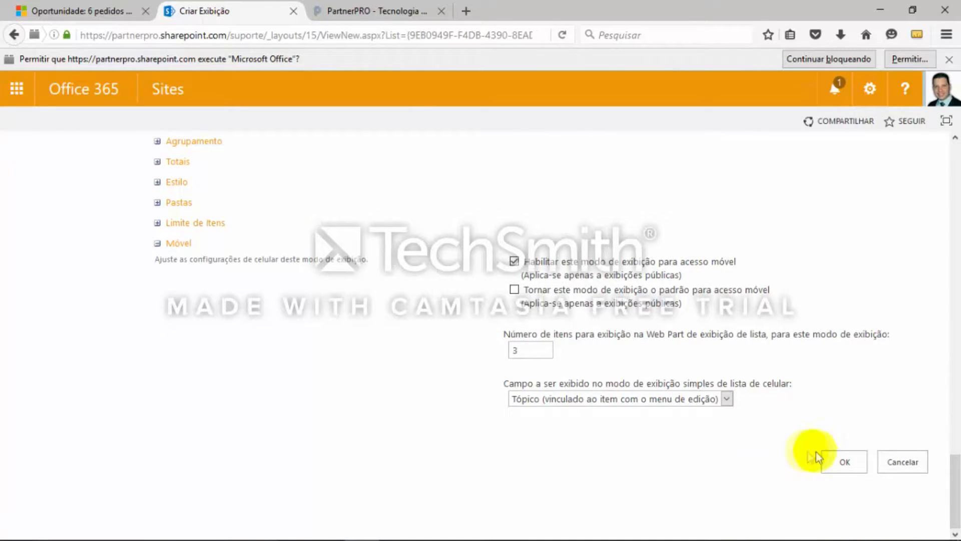
{"action": "left_click", "coordinate": [840, 465]}
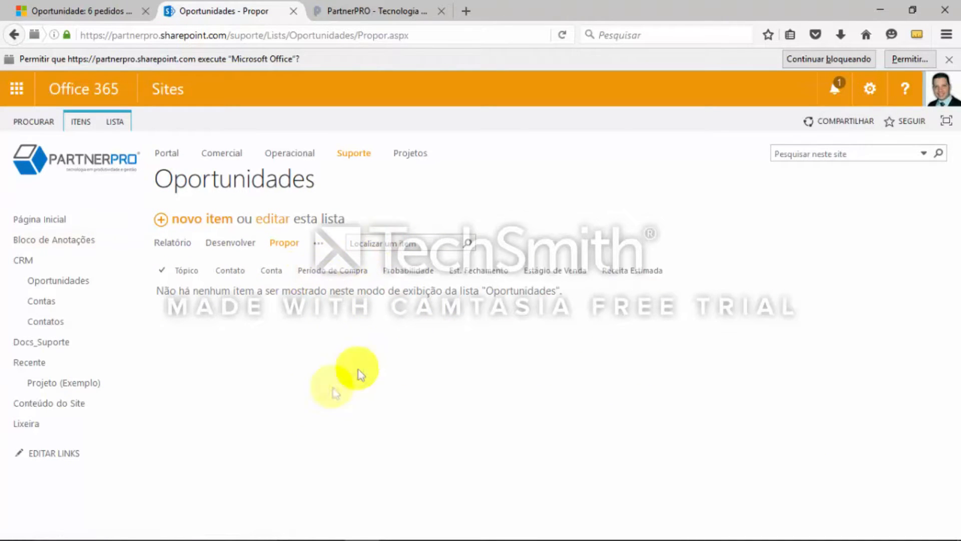
Copy "Fechar" from the Estágios list in the OneNote page and return to the Oportunidades list in the browser
{"action": "key", "text": "alt+Tab"}
{"action": "key", "text": "alt+Tab"}
{"action": "key", "text": "alt+Tab"}
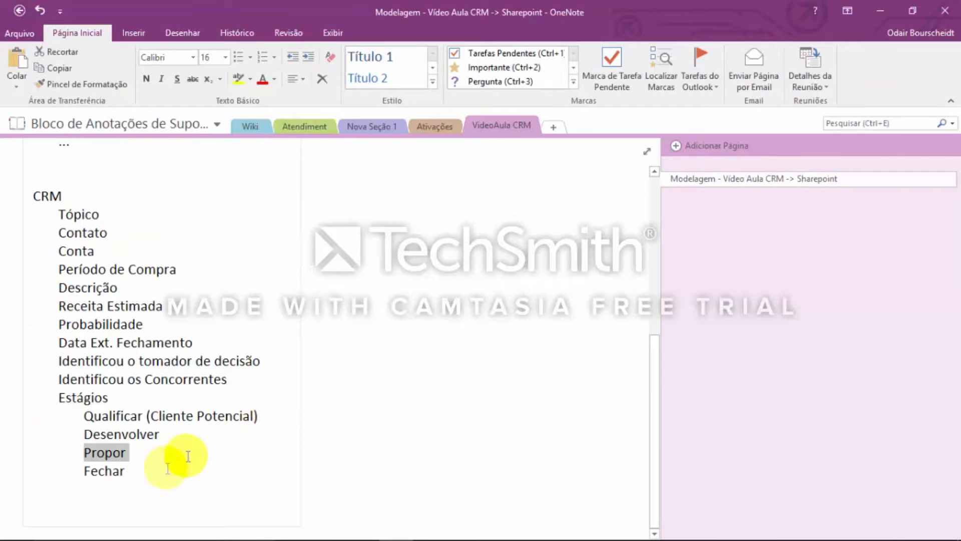
{"action": "left_click_drag", "start_coordinate": [108, 473], "coordinate": [120, 470]}
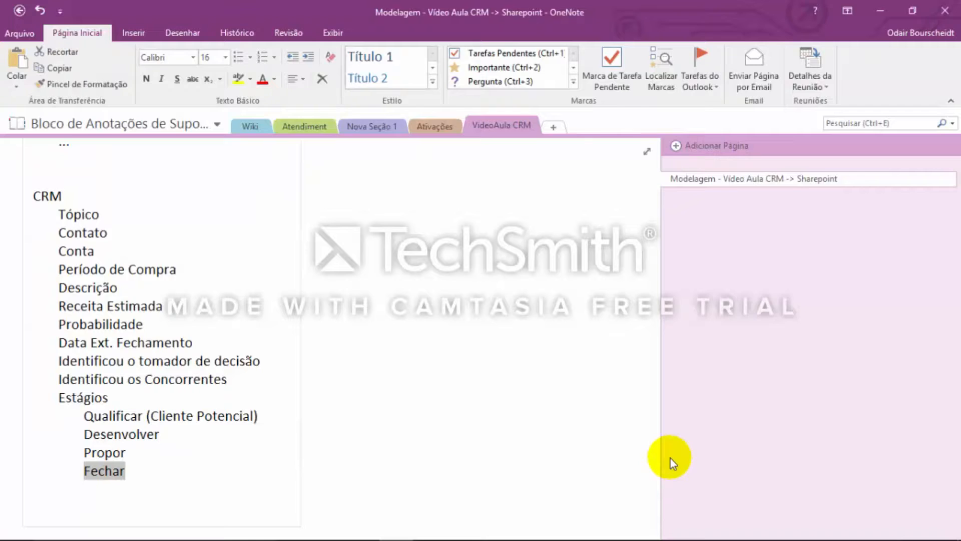
{"action": "key", "text": "alt+Tab"}
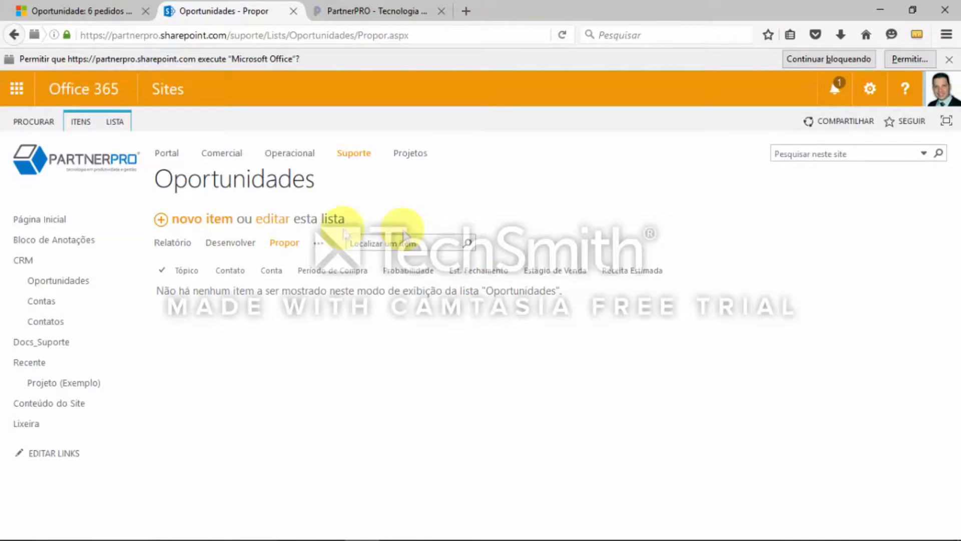
Create another Oportunidades view based on the existing Relatório view and name it "Fechar"
{"action": "left_click", "coordinate": [317, 244]}
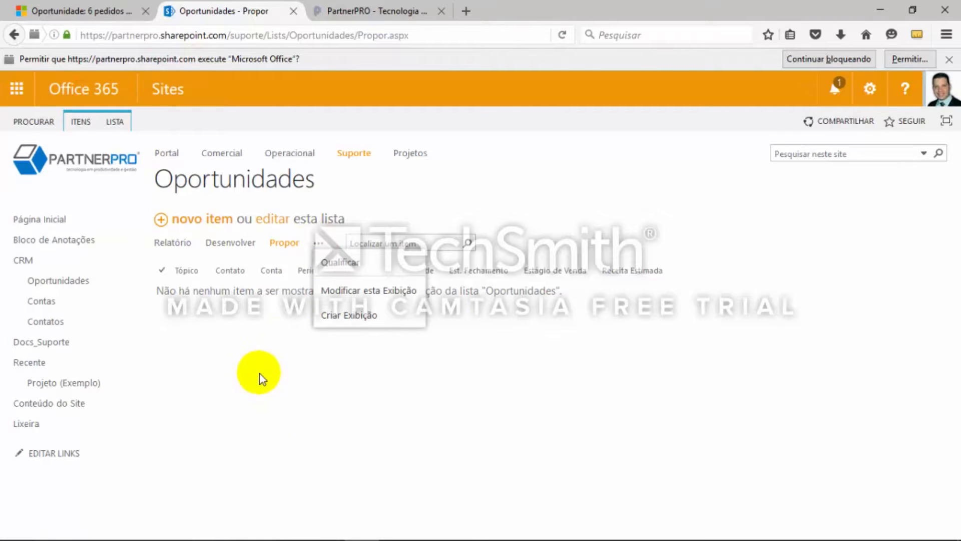
{"action": "left_click", "coordinate": [359, 316]}
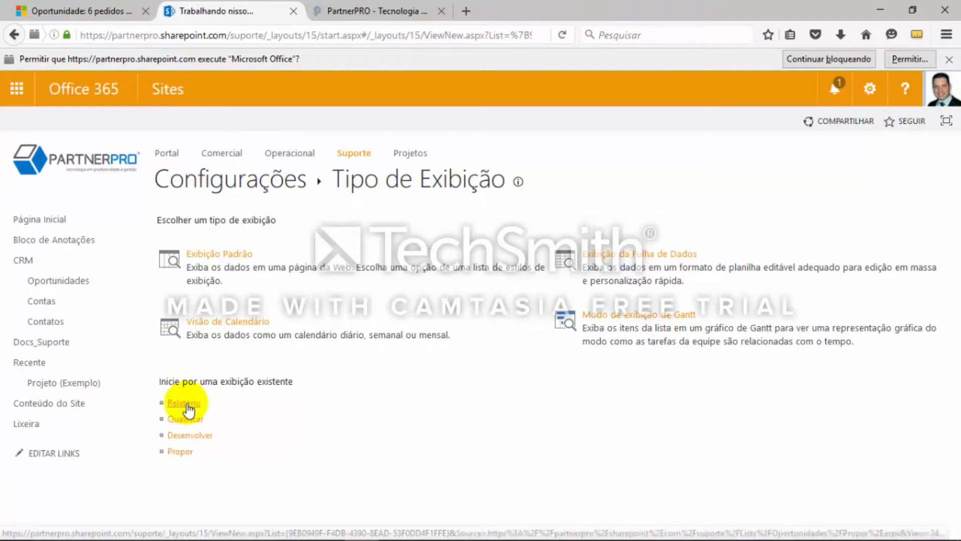
{"action": "left_click", "coordinate": [563, 288]}
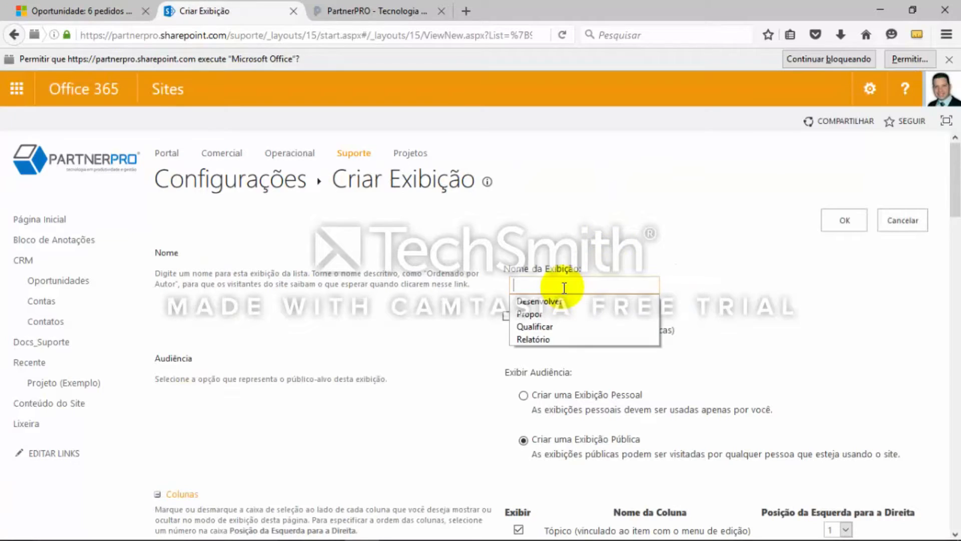
{"action": "type", "text": "Fechar"}
{"action": "scroll", "coordinate": [752, 300], "scroll_direction": "down", "scroll_amount": 10}
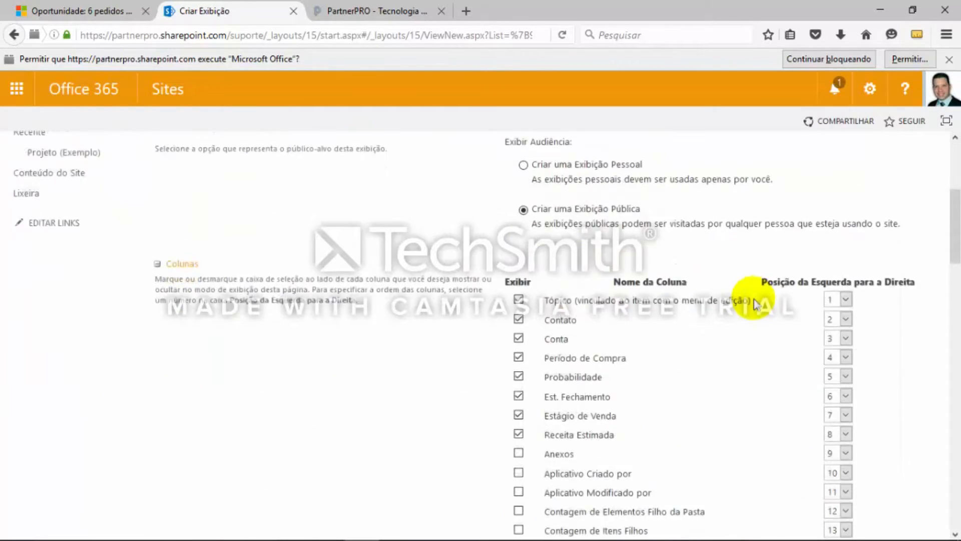
{"action": "scroll", "coordinate": [754, 310], "scroll_direction": "down", "scroll_amount": 8}
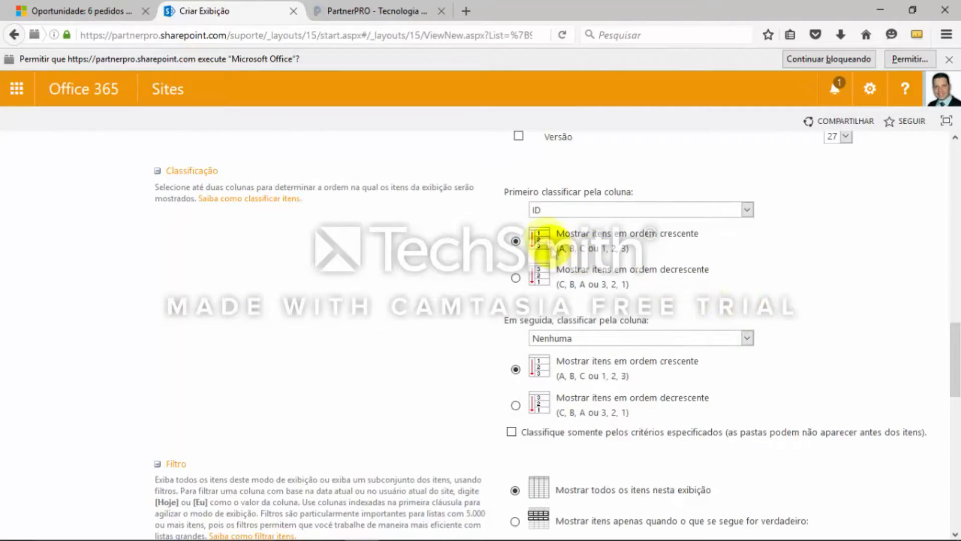
{"action": "scroll", "coordinate": [523, 255], "scroll_direction": "down", "scroll_amount": 6}
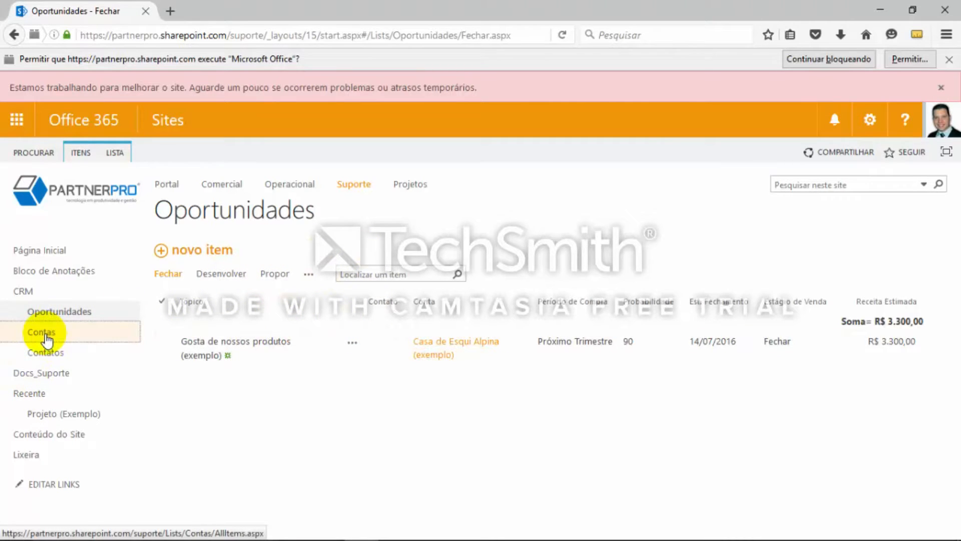
Look through the items in the Contas and Contatos lists and return to the Oportunidades list
{"action": "left_click", "coordinate": [45, 335]}
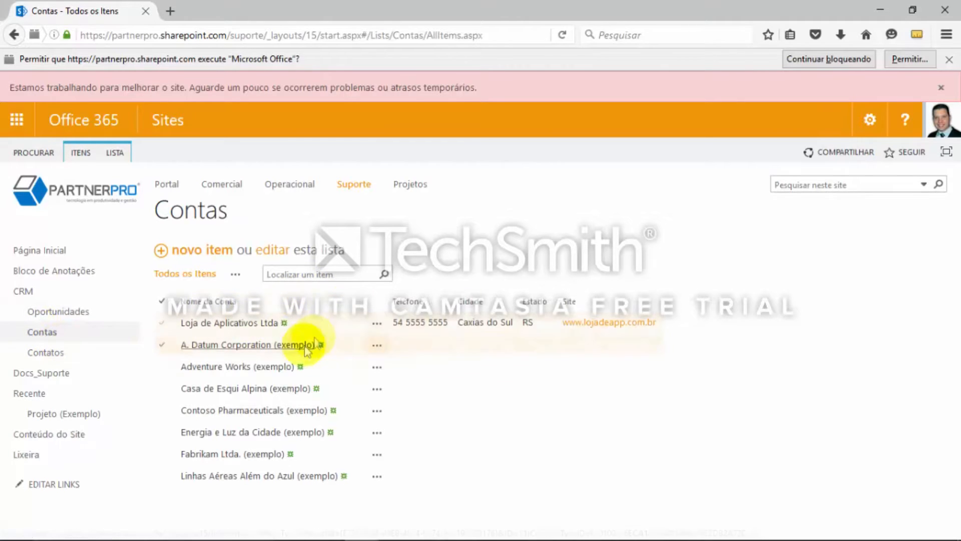
{"action": "left_click", "coordinate": [47, 353]}
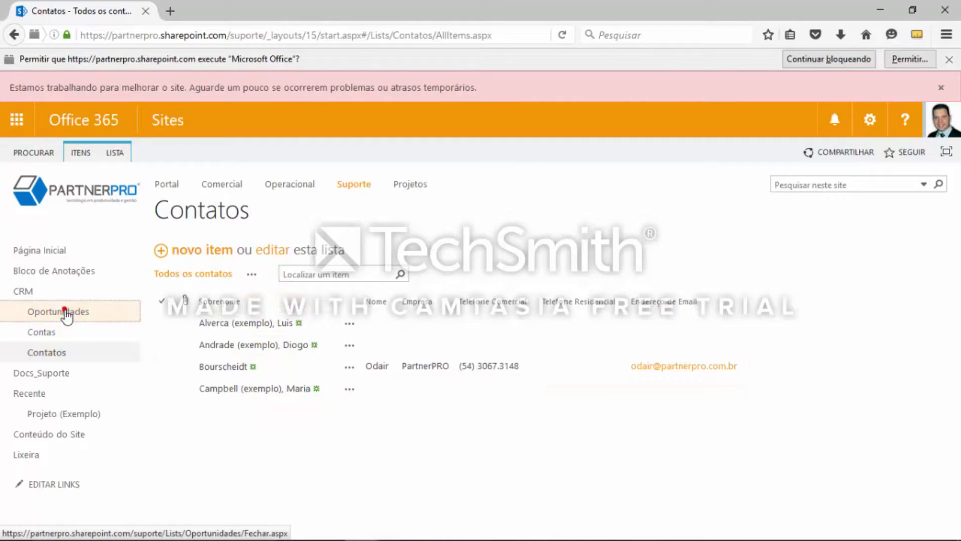
{"action": "left_click", "coordinate": [66, 315]}
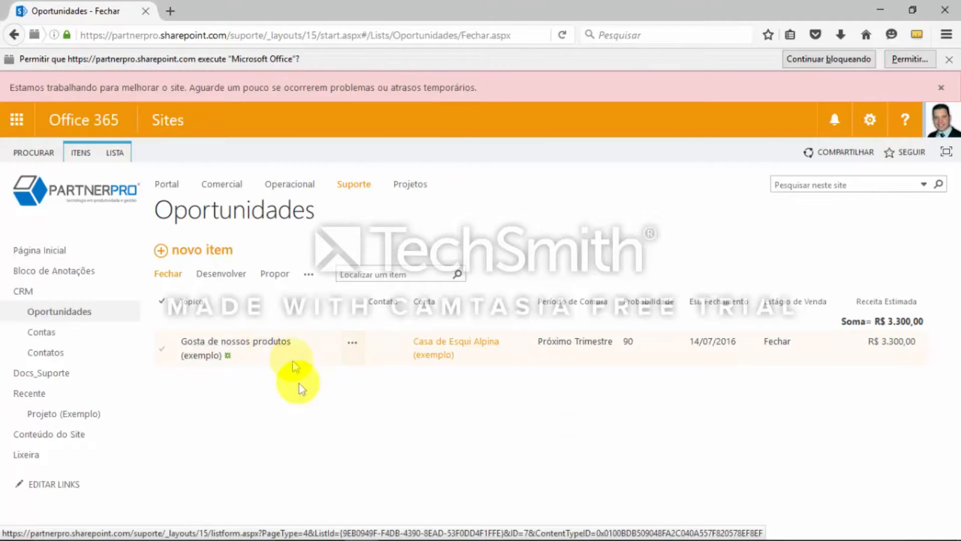
View the details of the "Gosta de nossos produtos (exemplo)" opportunity and go back to the Fechar view
{"action": "left_click", "coordinate": [268, 343]}
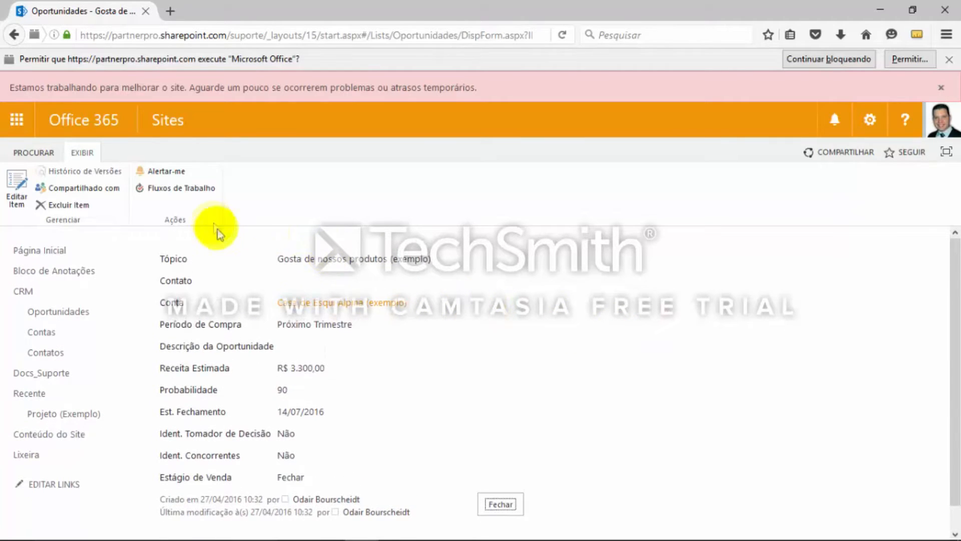
{"action": "scroll", "coordinate": [401, 318], "scroll_direction": "down", "scroll_amount": 1}
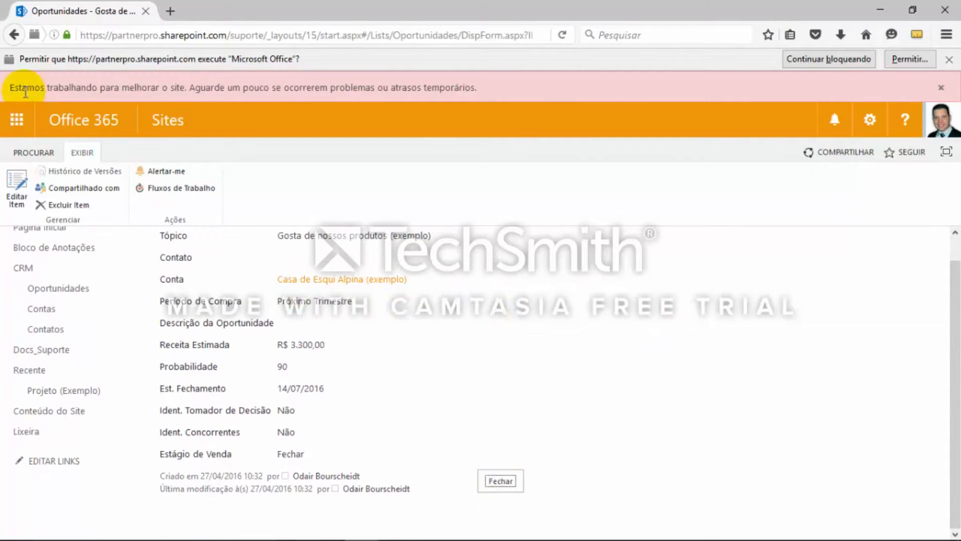
{"action": "left_click", "coordinate": [14, 36]}
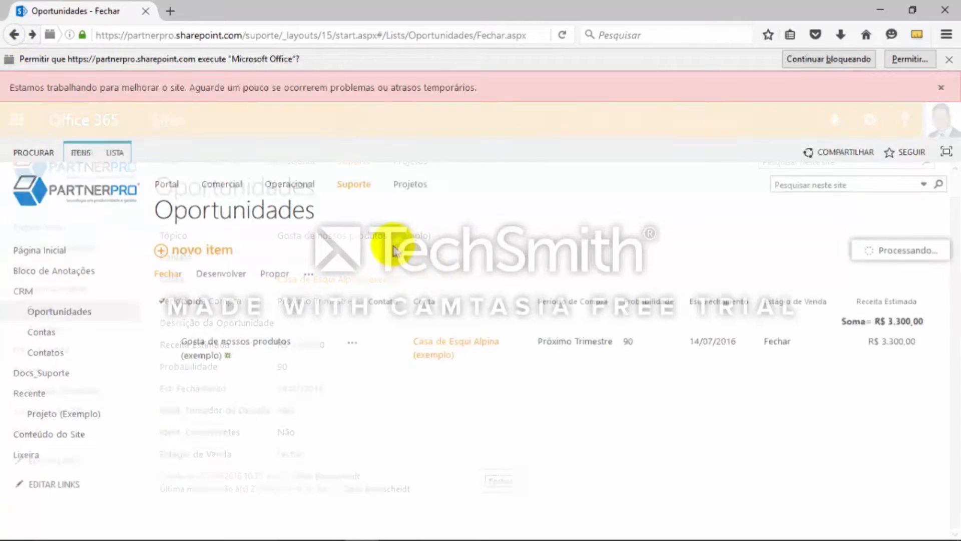
Edit the "Gosta de nossos produtos (exemplo)" opportunity, set its Descrição da Oportunidade to "adasdasd" and save the item
{"action": "left_click", "coordinate": [215, 353]}
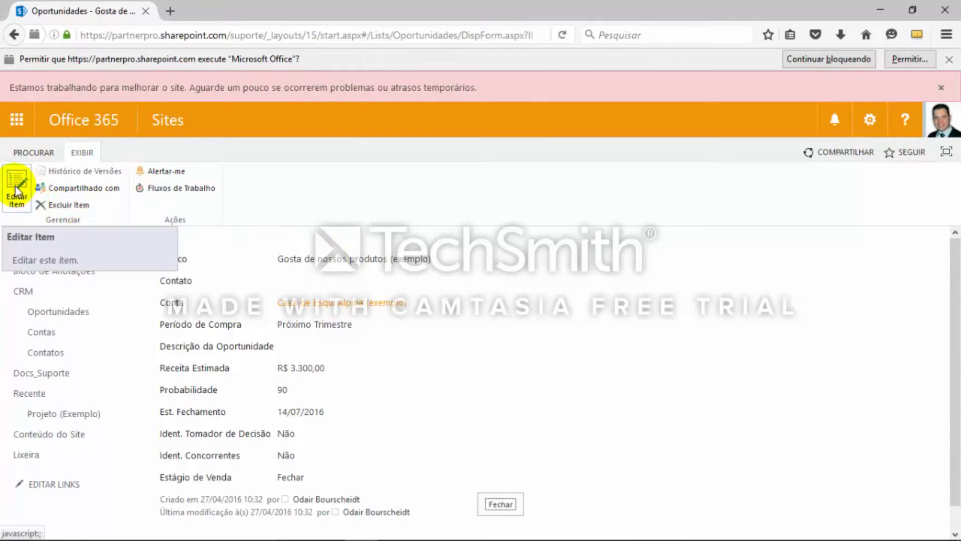
{"action": "left_click", "coordinate": [16, 190]}
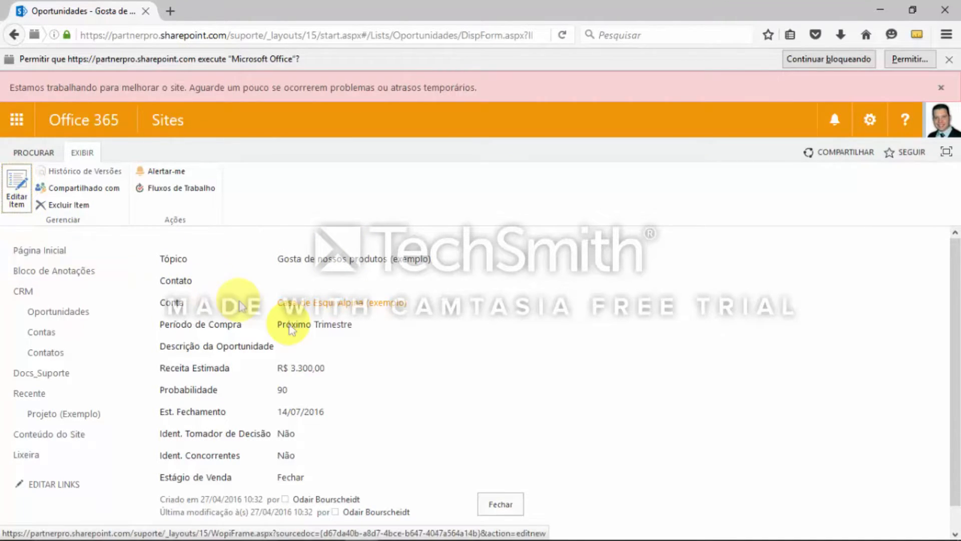
{"action": "left_click", "coordinate": [370, 373]}
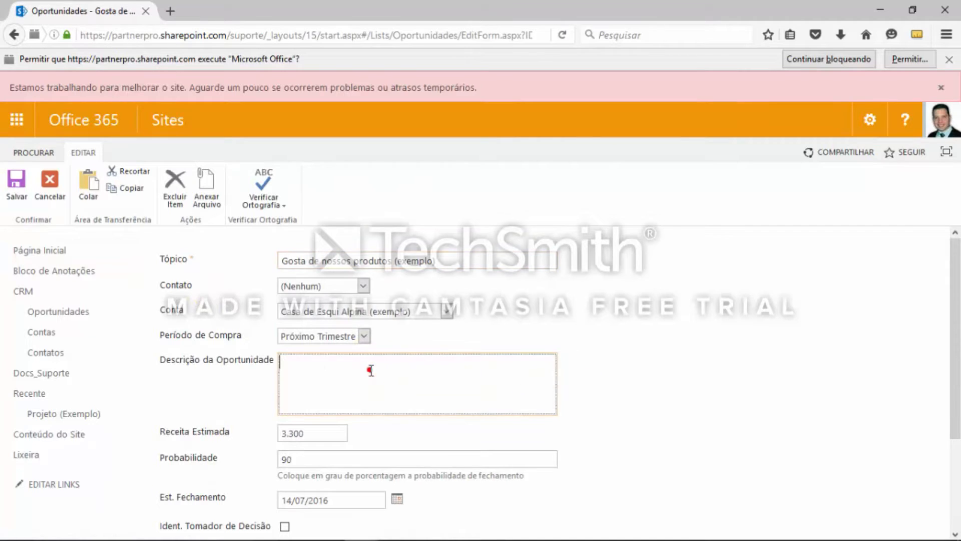
{"action": "type", "text": "adasd"}
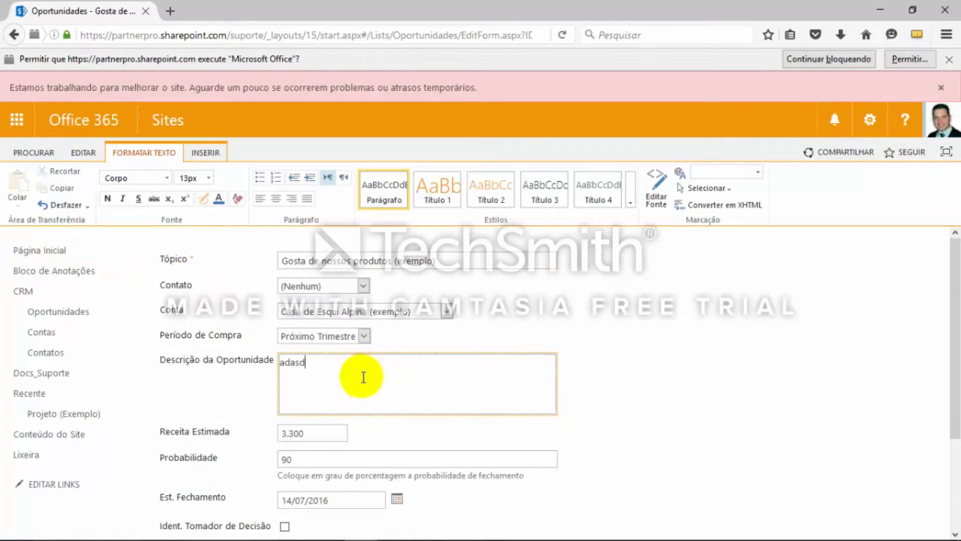
{"action": "type", "text": "asd"}
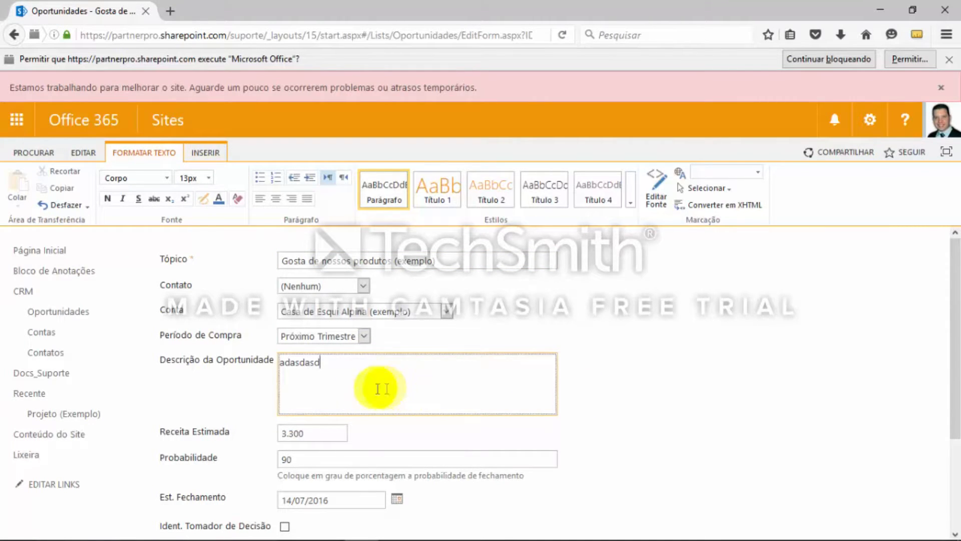
{"action": "scroll", "coordinate": [375, 383], "scroll_direction": "down", "scroll_amount": 1}
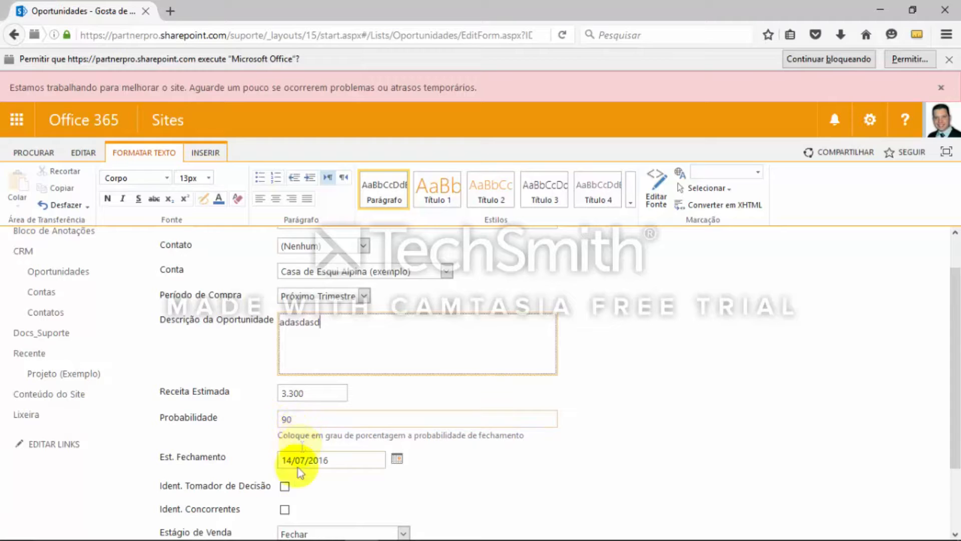
{"action": "scroll", "coordinate": [326, 471], "scroll_direction": "down", "scroll_amount": 1}
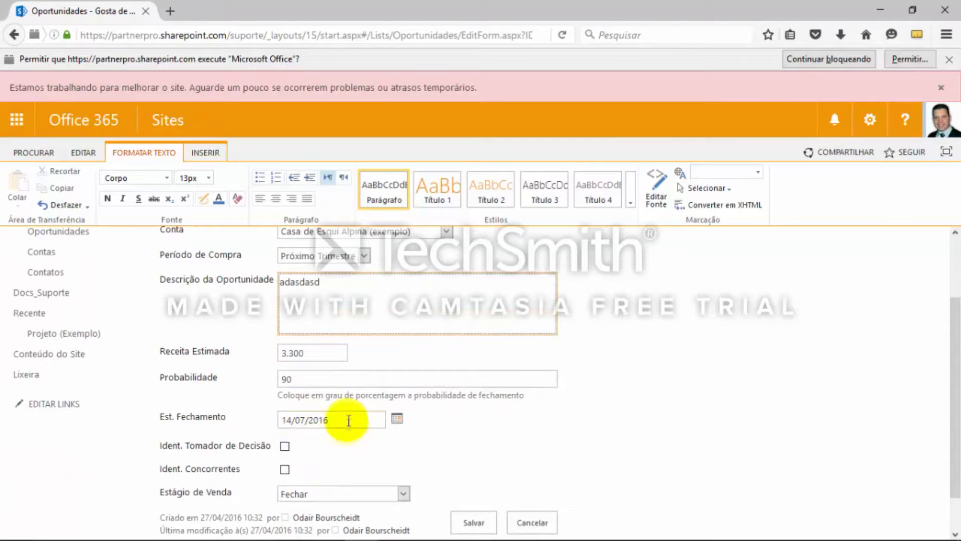
{"action": "scroll", "coordinate": [349, 425], "scroll_direction": "down", "scroll_amount": 1}
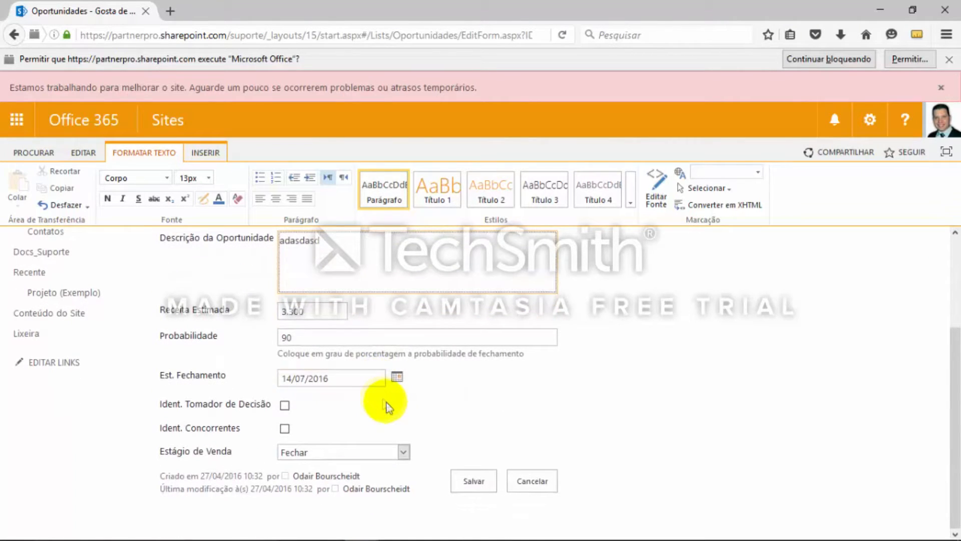
{"action": "scroll", "coordinate": [387, 403], "scroll_direction": "up", "scroll_amount": 1}
{"action": "scroll", "coordinate": [387, 404], "scroll_direction": "up", "scroll_amount": 2}
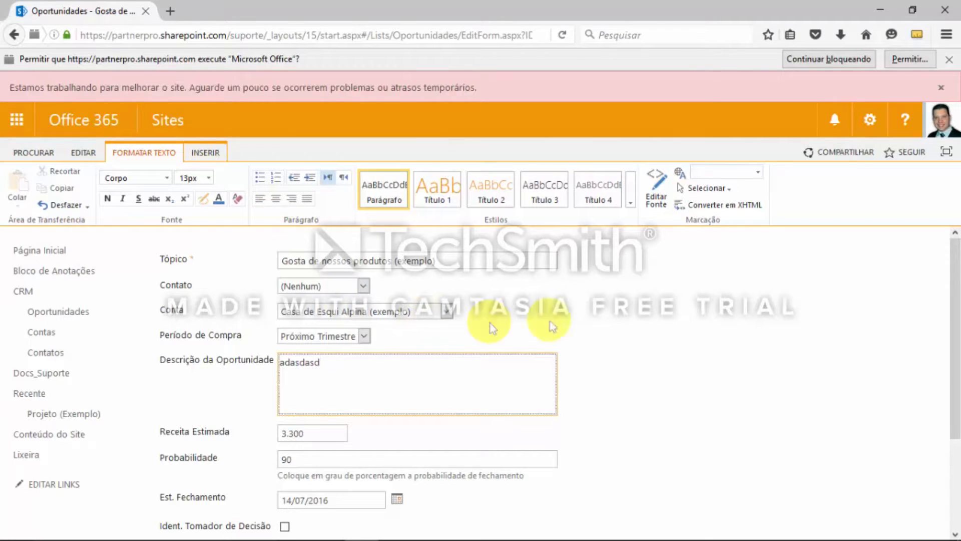
{"action": "scroll", "coordinate": [574, 348], "scroll_direction": "down", "scroll_amount": 3}
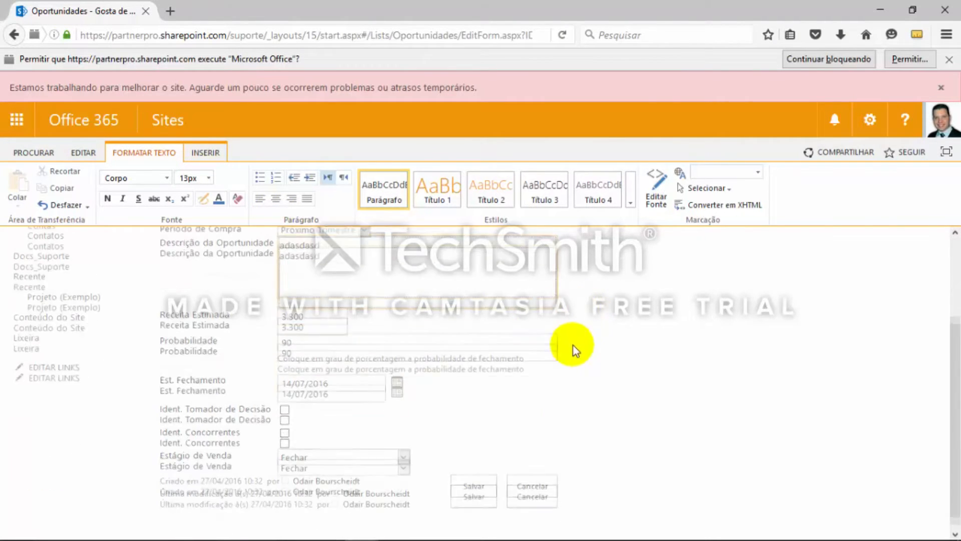
{"action": "left_click", "coordinate": [476, 481]}
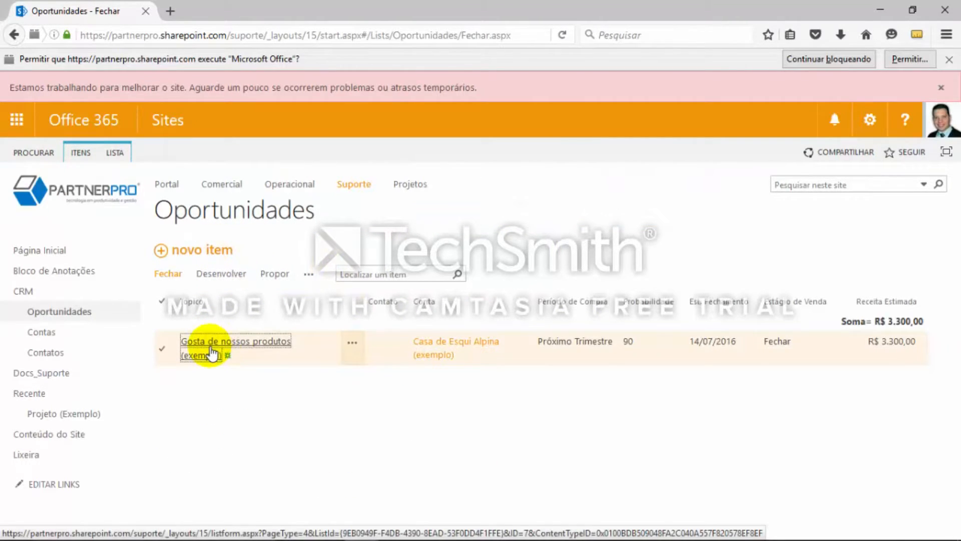
Reopen the opportunity for editing, look at its file attachment form and cancel without attaching a file
{"action": "left_click", "coordinate": [213, 354]}
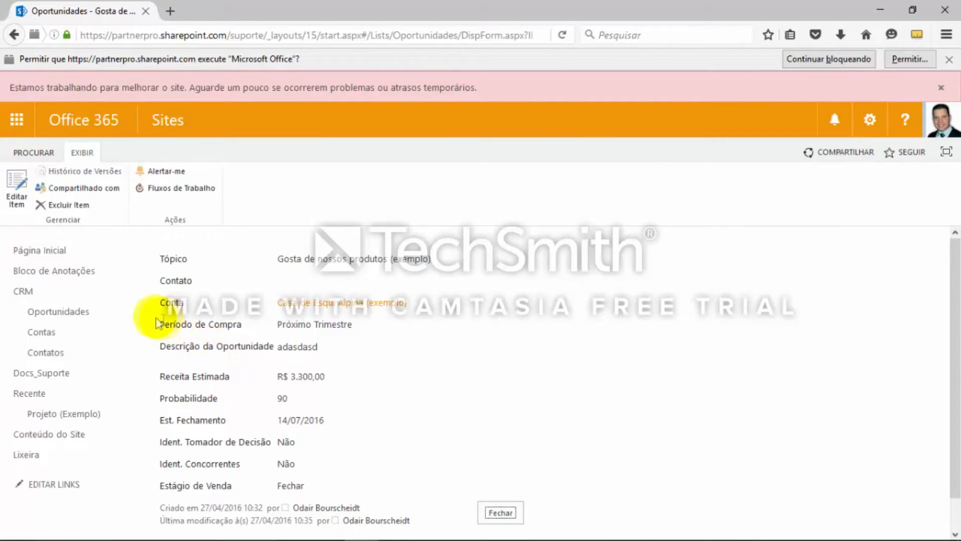
{"action": "left_click", "coordinate": [11, 198]}
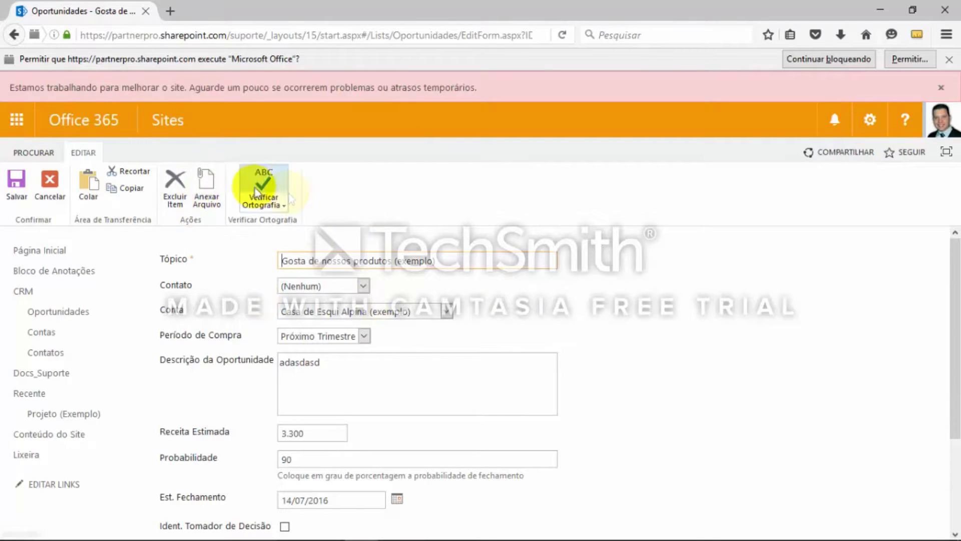
{"action": "left_click", "coordinate": [208, 186]}
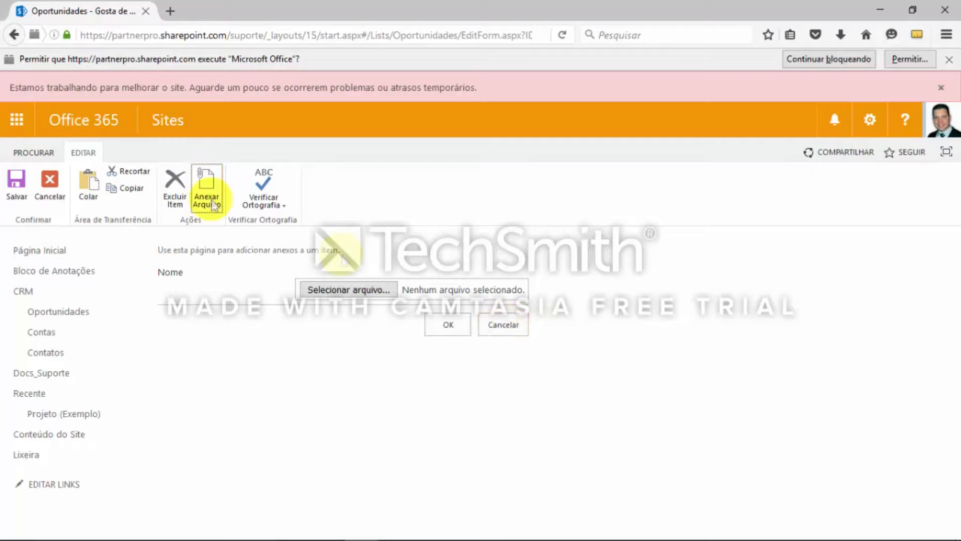
{"action": "left_click", "coordinate": [34, 152]}
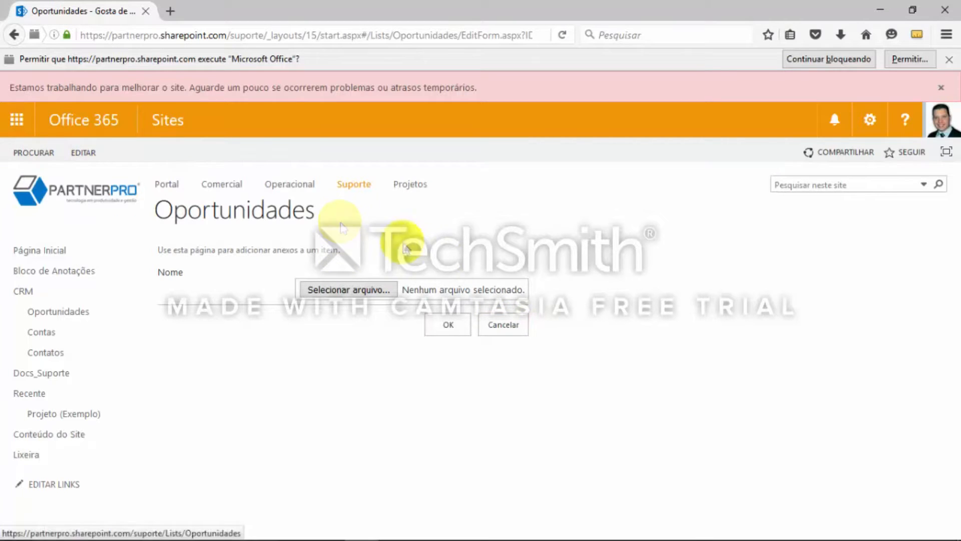
{"action": "left_click", "coordinate": [511, 332]}
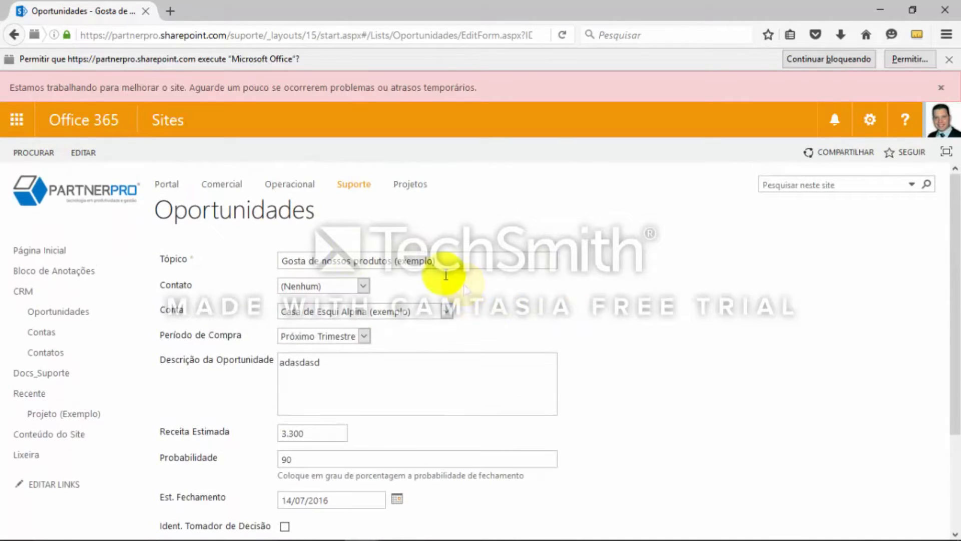
{"action": "scroll", "coordinate": [639, 393], "scroll_direction": "down", "scroll_amount": 3}
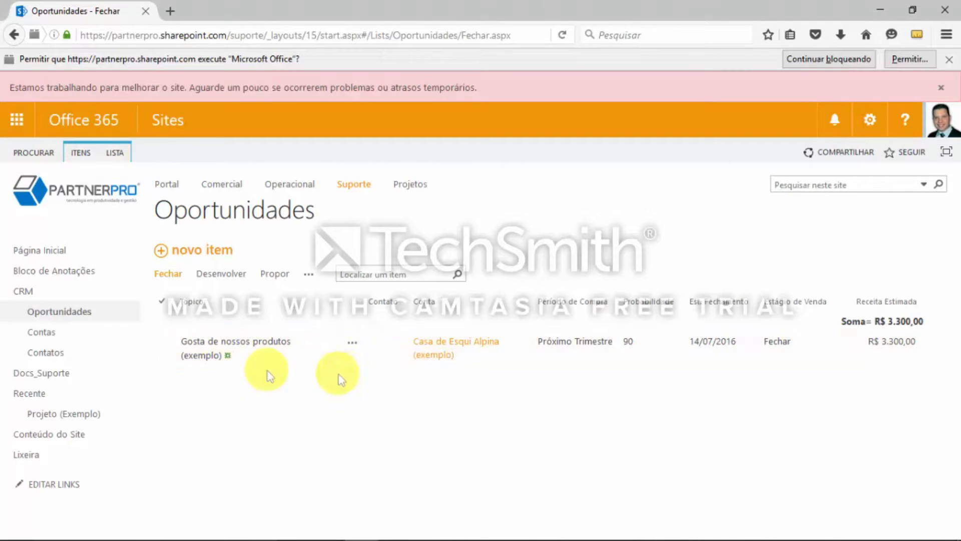
Review the new alert options for the "Gosta de nossos produtos (exemplo)" opportunity, including delivery method, change triggers and frequency, and cancel without creating the alert
{"action": "left_click", "coordinate": [249, 349]}
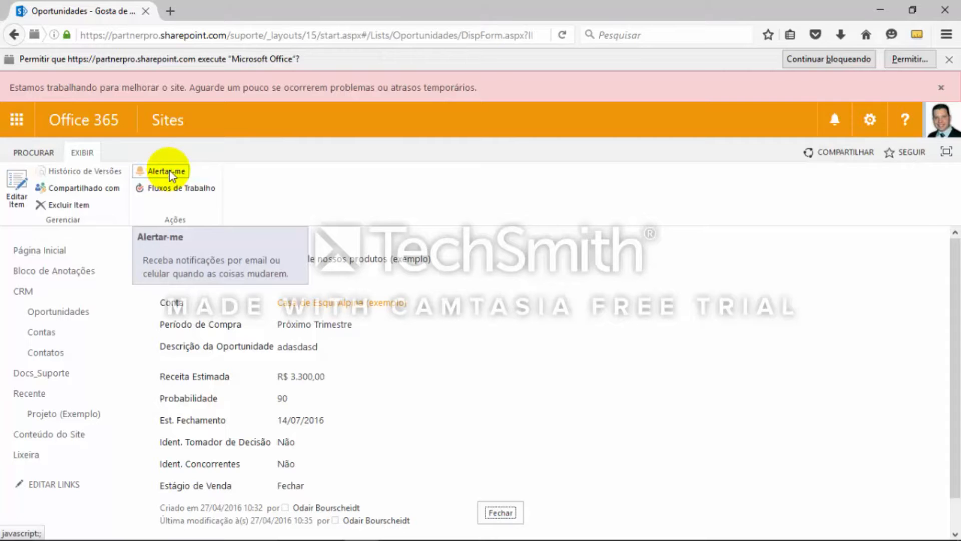
{"action": "left_click", "coordinate": [169, 171]}
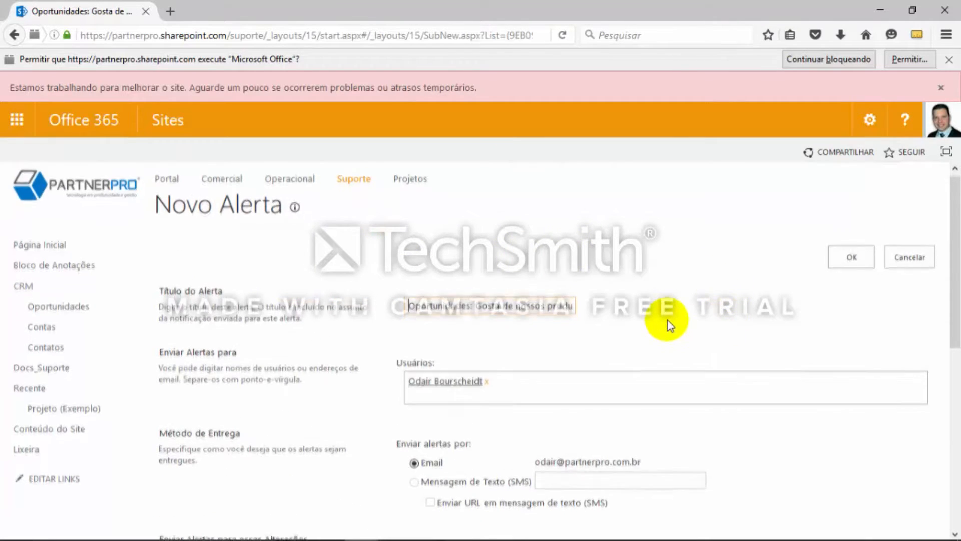
{"action": "scroll", "coordinate": [670, 323], "scroll_direction": "down", "scroll_amount": 4}
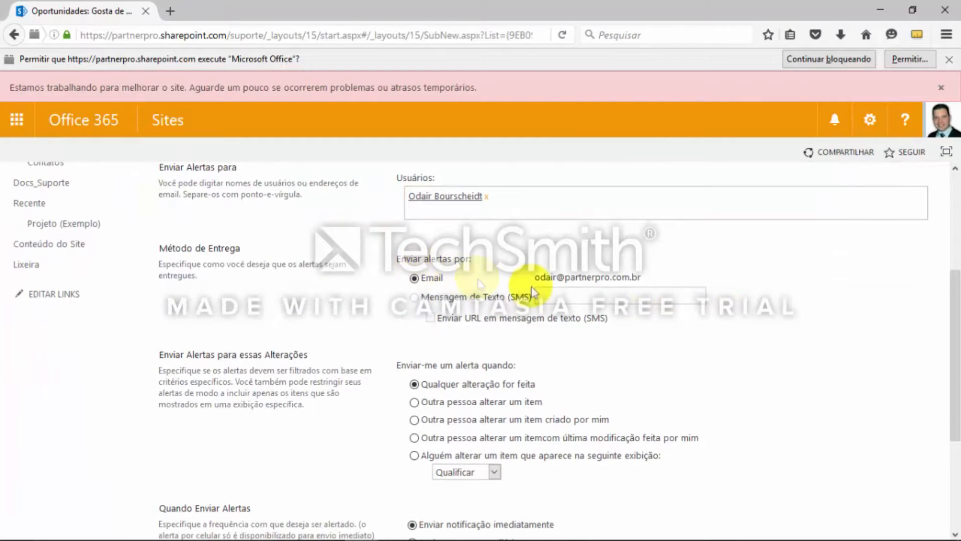
{"action": "scroll", "coordinate": [722, 347], "scroll_direction": "down", "scroll_amount": 2}
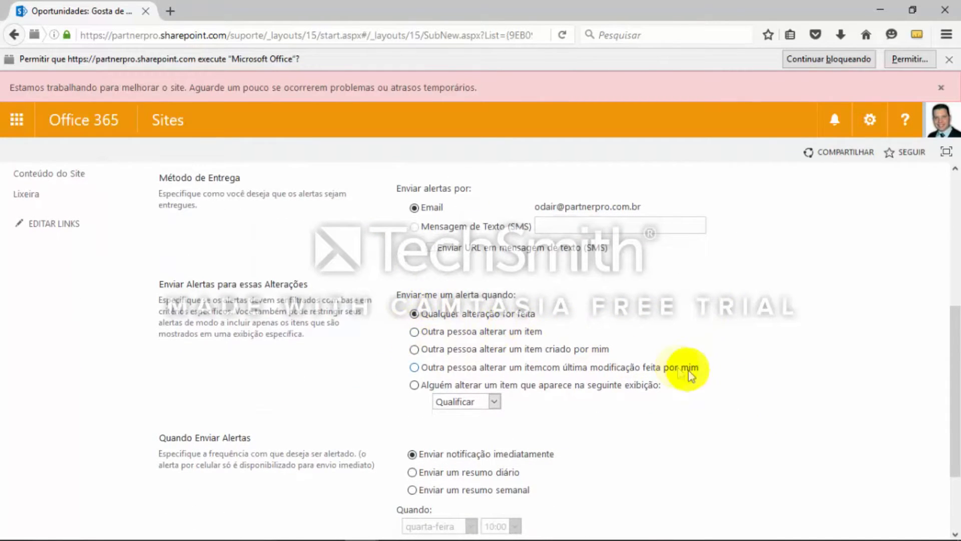
{"action": "scroll", "coordinate": [692, 375], "scroll_direction": "down", "scroll_amount": 3}
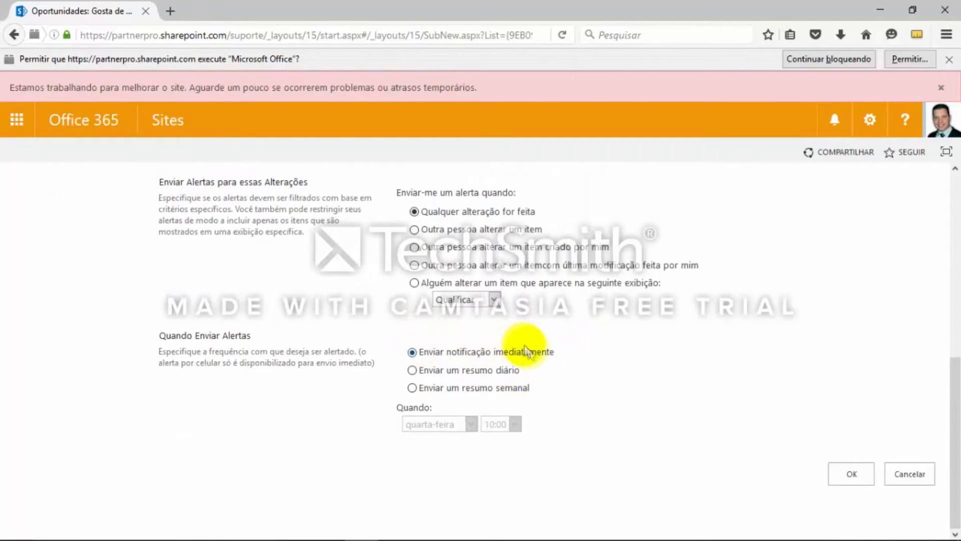
{"action": "left_click", "coordinate": [910, 477]}
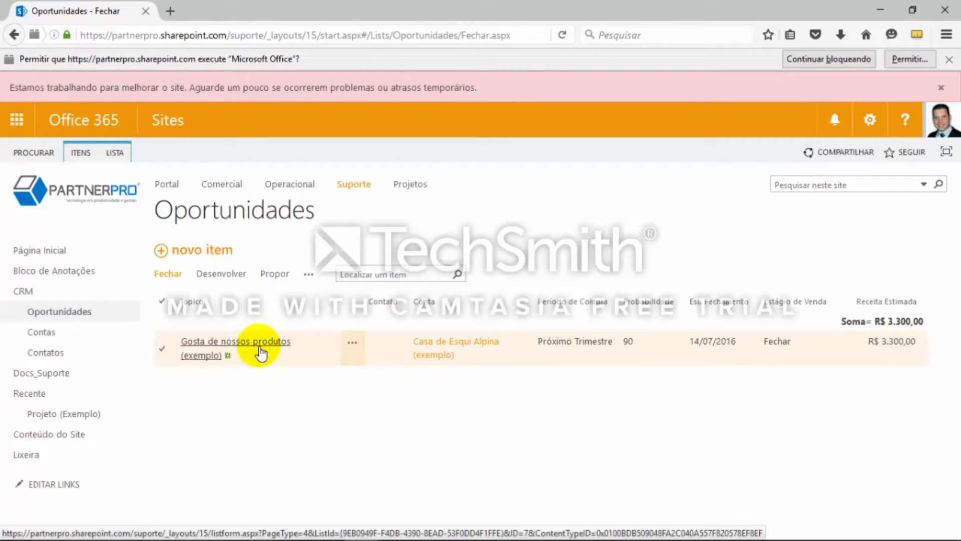
Look at the alert options for the whole Oportunidades list without setting one, and return to the list's Fechar view
{"action": "left_click", "coordinate": [60, 316]}
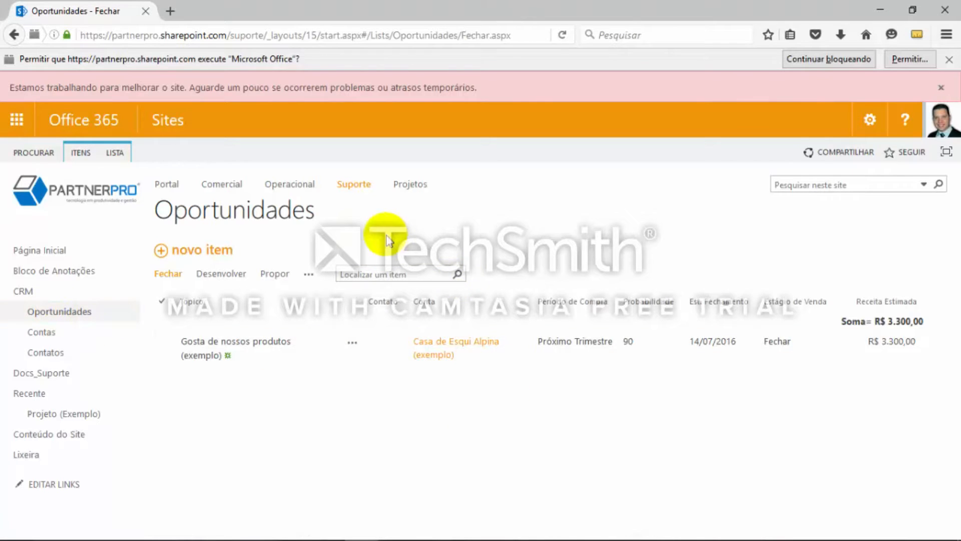
{"action": "left_click", "coordinate": [114, 153]}
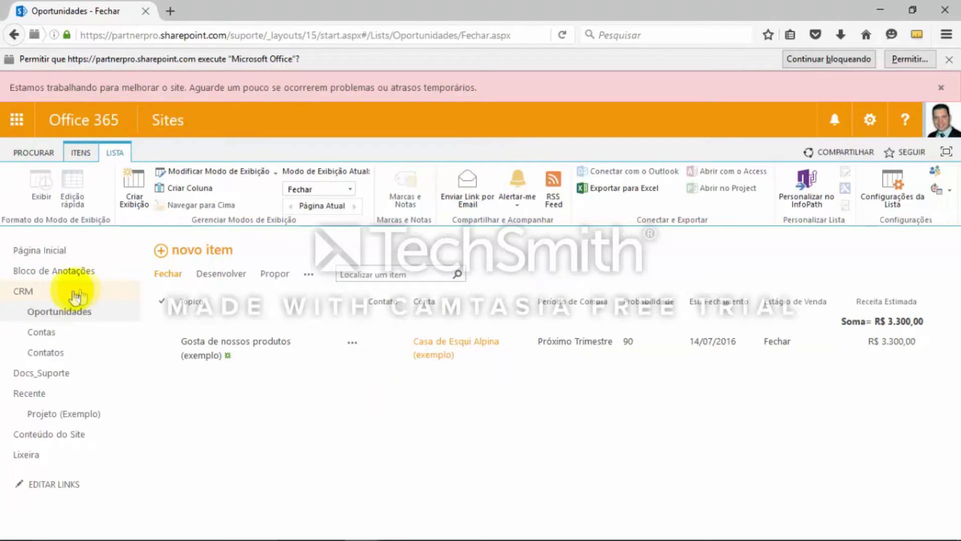
{"action": "left_click", "coordinate": [518, 199]}
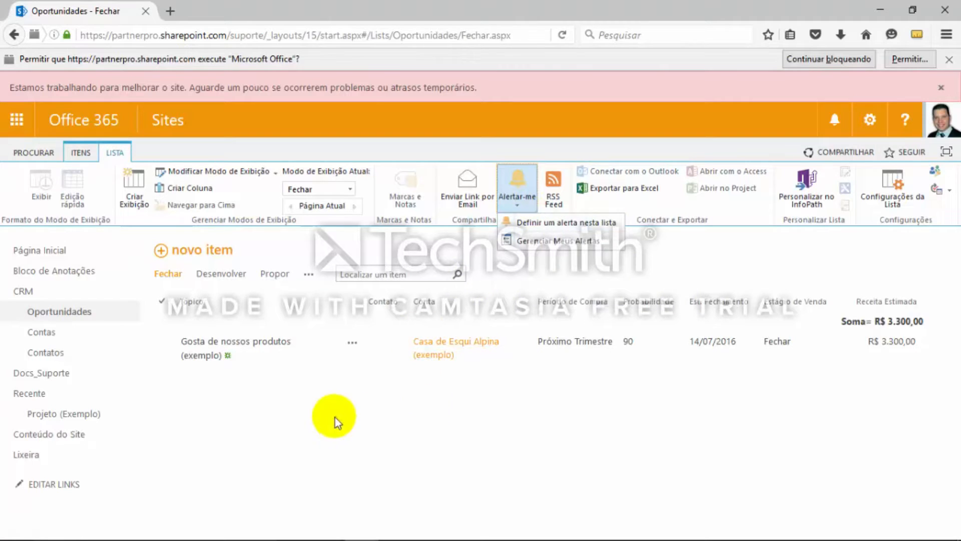
{"action": "left_click", "coordinate": [421, 404]}
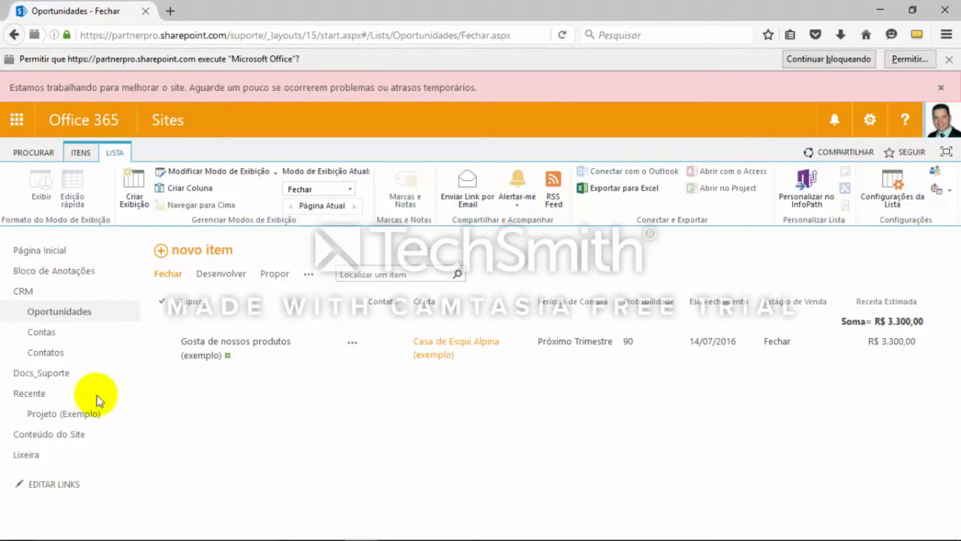
{"action": "left_click", "coordinate": [58, 315]}
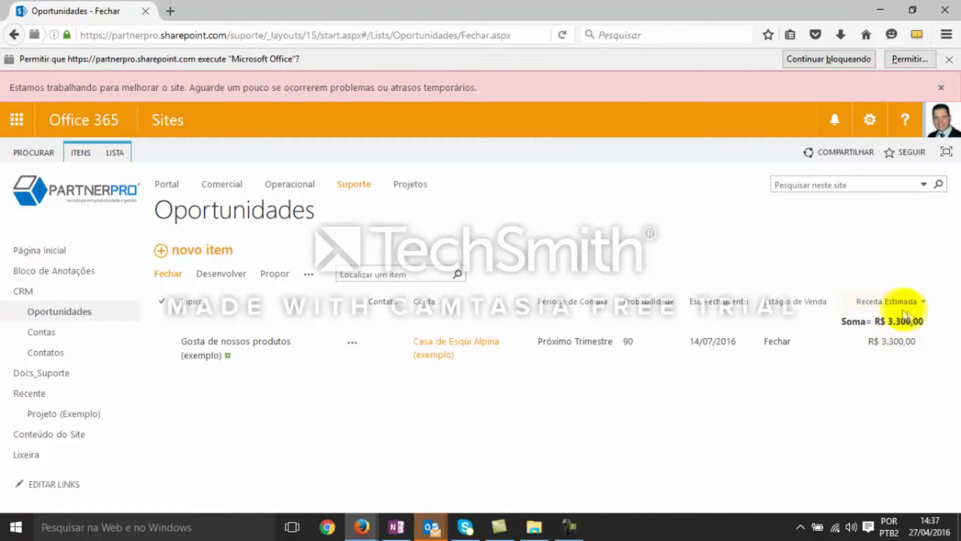
Edit the "Nova loja aberta este ano - acompanhamento (exemplo)" opportunity in the Desenvolver view, setting Probabilidade to 90 and Estágio de Venda to Propor, and save
{"action": "left_click", "coordinate": [223, 278]}
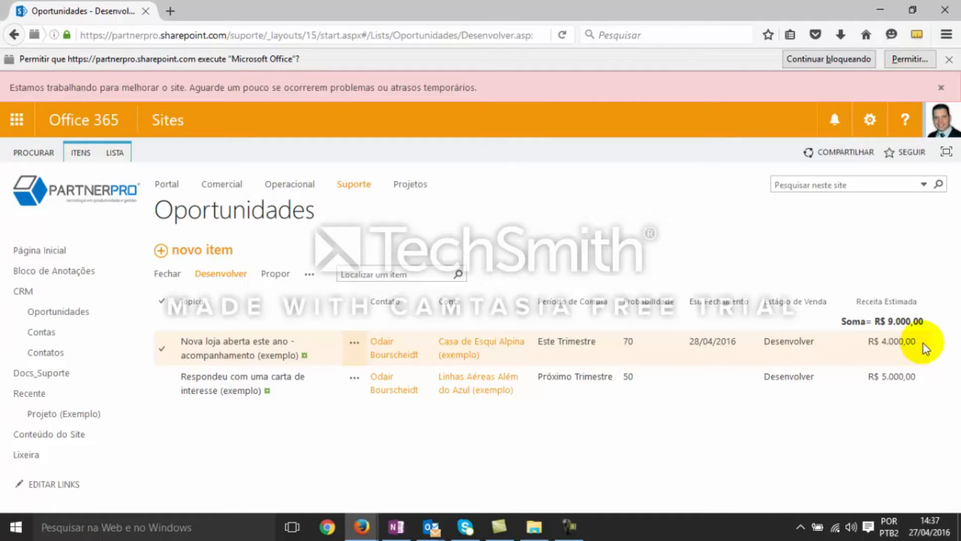
{"action": "left_click", "coordinate": [252, 347]}
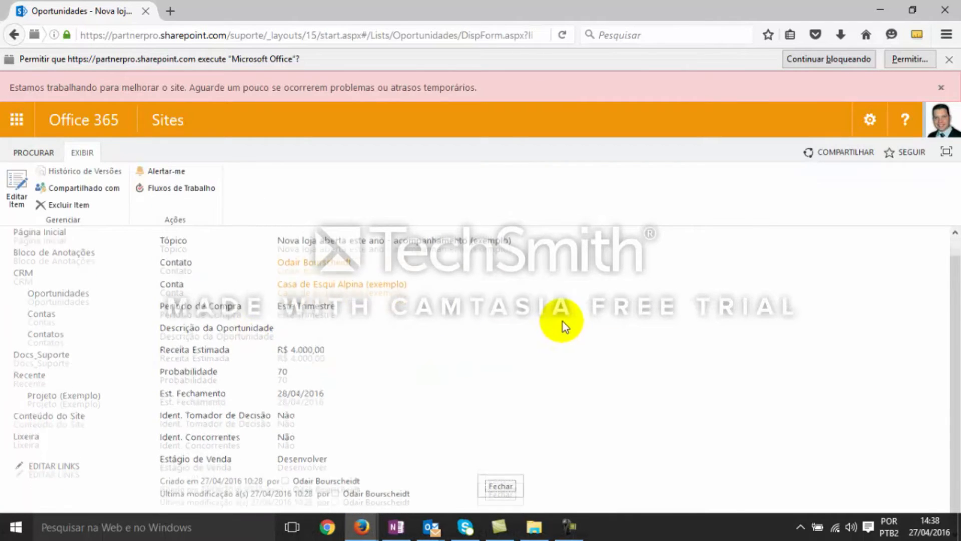
{"action": "left_click", "coordinate": [18, 194]}
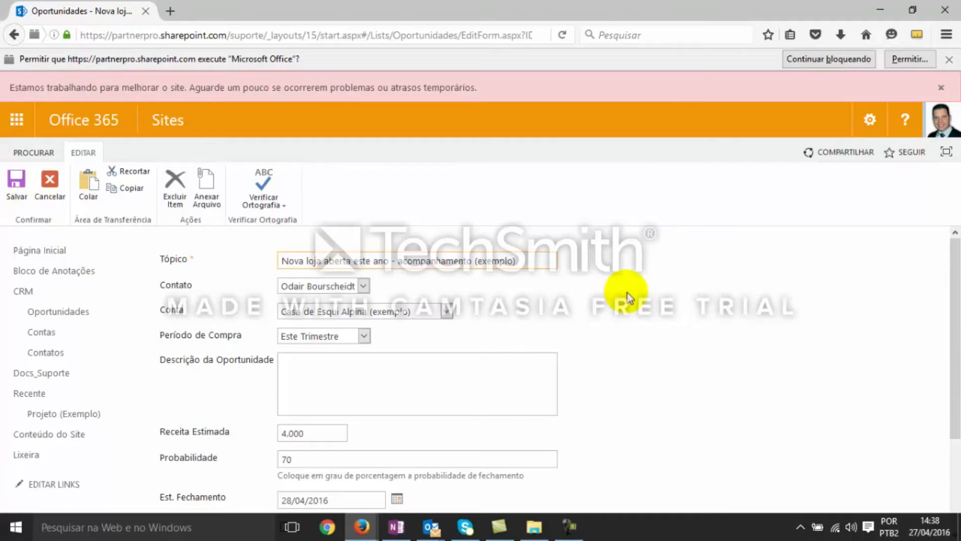
{"action": "scroll", "coordinate": [629, 294], "scroll_direction": "down", "scroll_amount": 2}
{"action": "scroll", "coordinate": [629, 293], "scroll_direction": "down", "scroll_amount": 2}
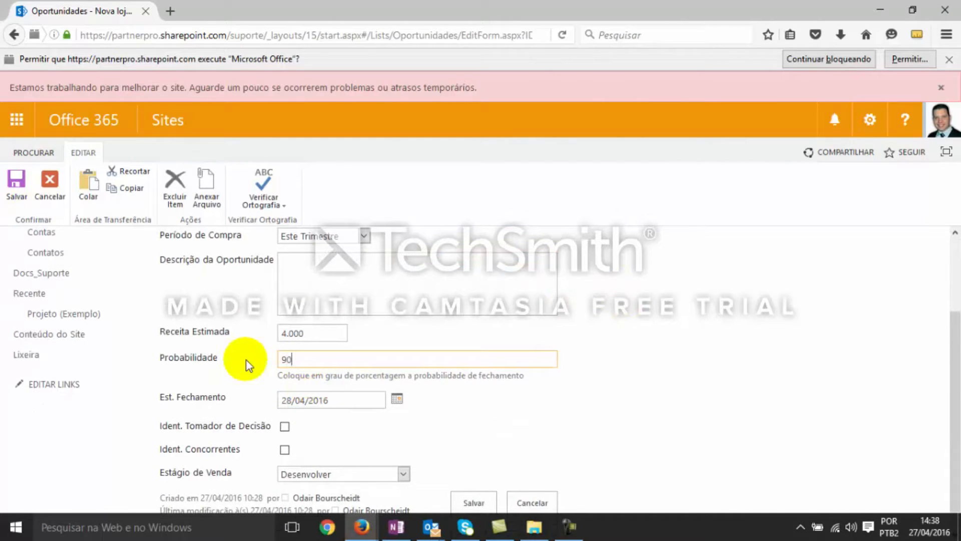
{"action": "key", "text": "Tab"}
{"action": "scroll", "coordinate": [657, 399], "scroll_direction": "down", "scroll_amount": 1}
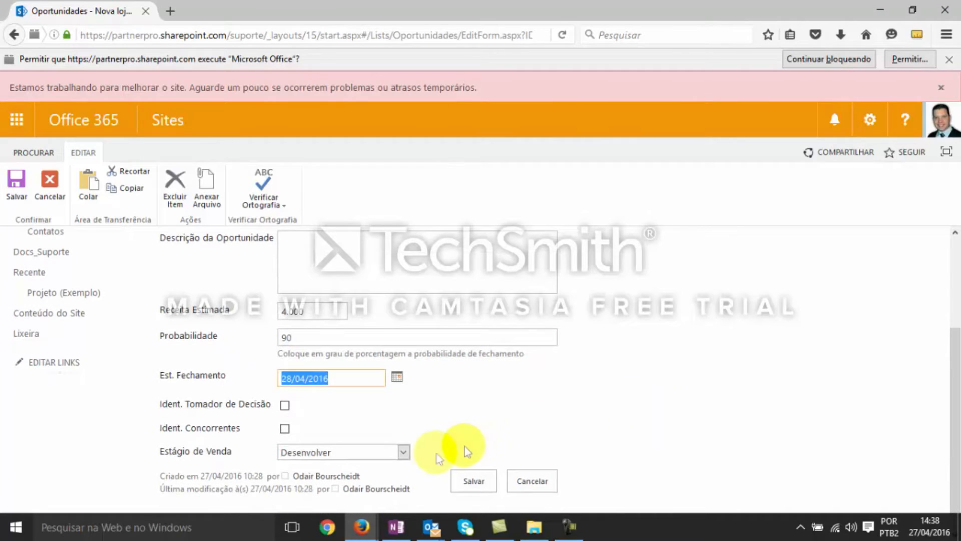
{"action": "left_click", "coordinate": [400, 456]}
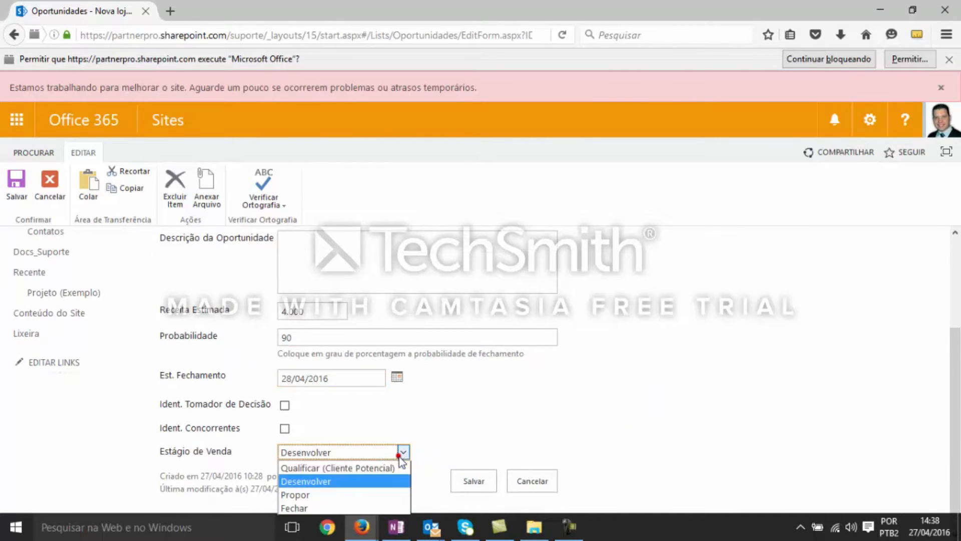
{"action": "left_click", "coordinate": [376, 496]}
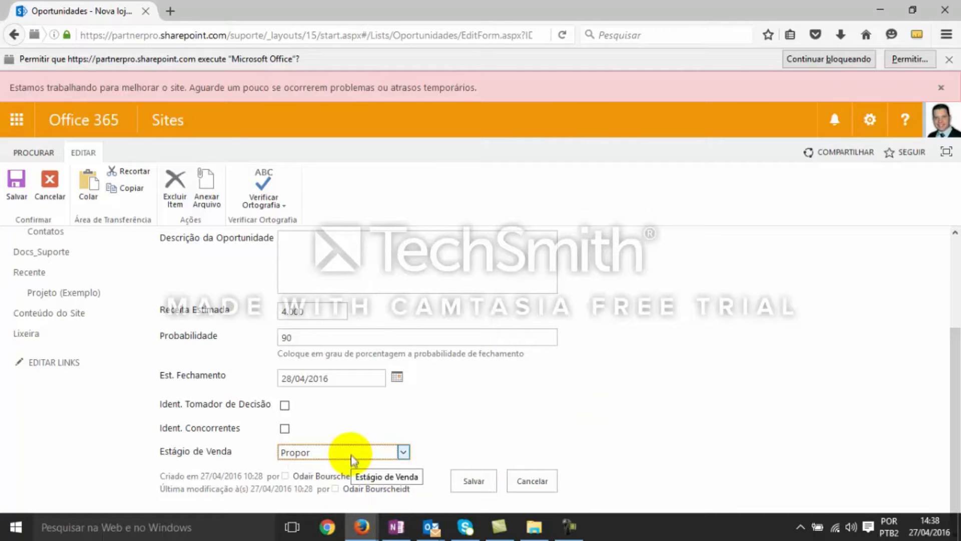
{"action": "left_click", "coordinate": [473, 480]}
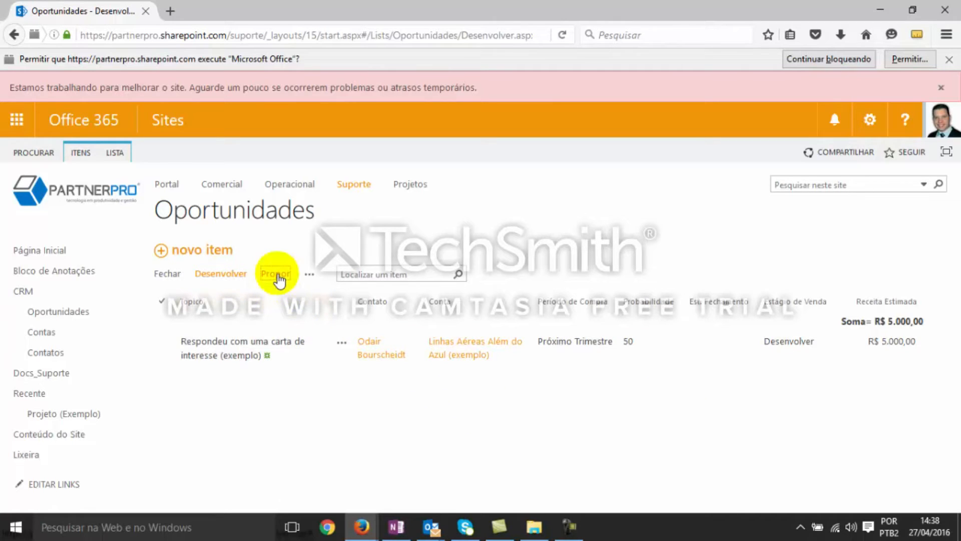
Check the Propor view of Oportunidades and open that view for editing from the list settings
{"action": "left_click", "coordinate": [276, 274]}
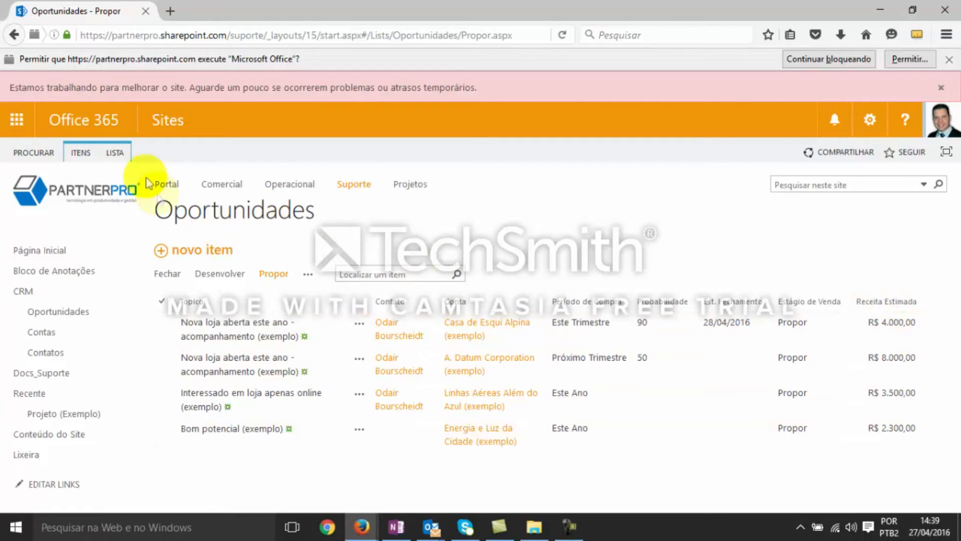
{"action": "left_click", "coordinate": [119, 153]}
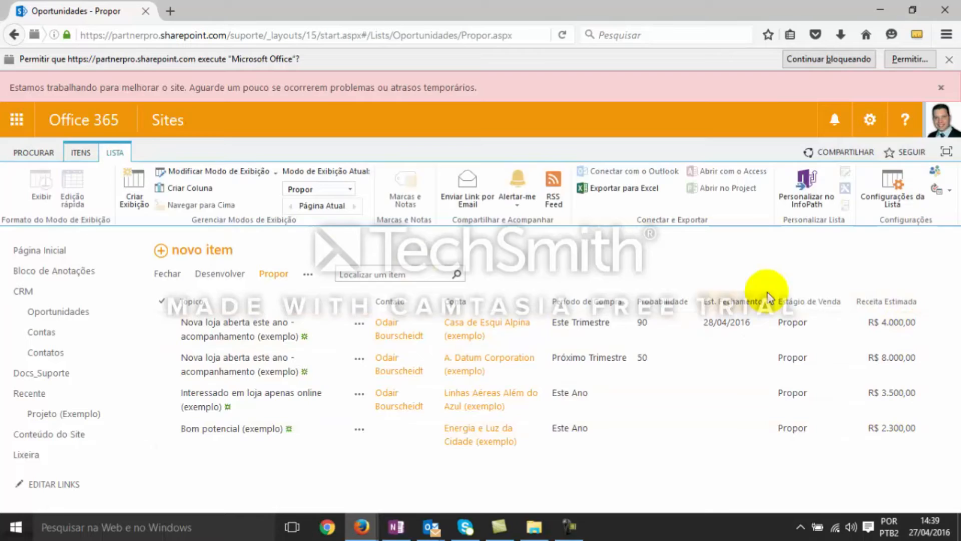
{"action": "left_click", "coordinate": [892, 184]}
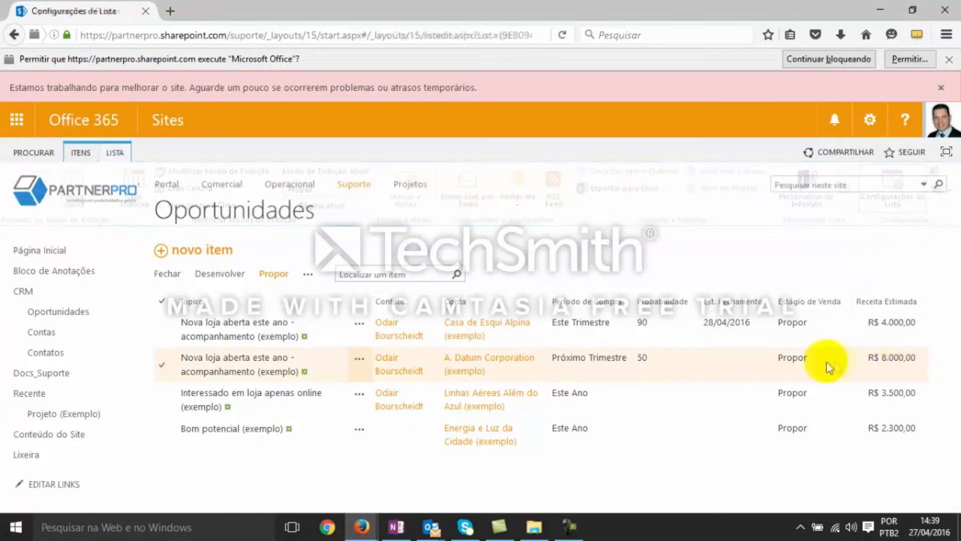
{"action": "scroll", "coordinate": [605, 368], "scroll_direction": "down", "scroll_amount": 2}
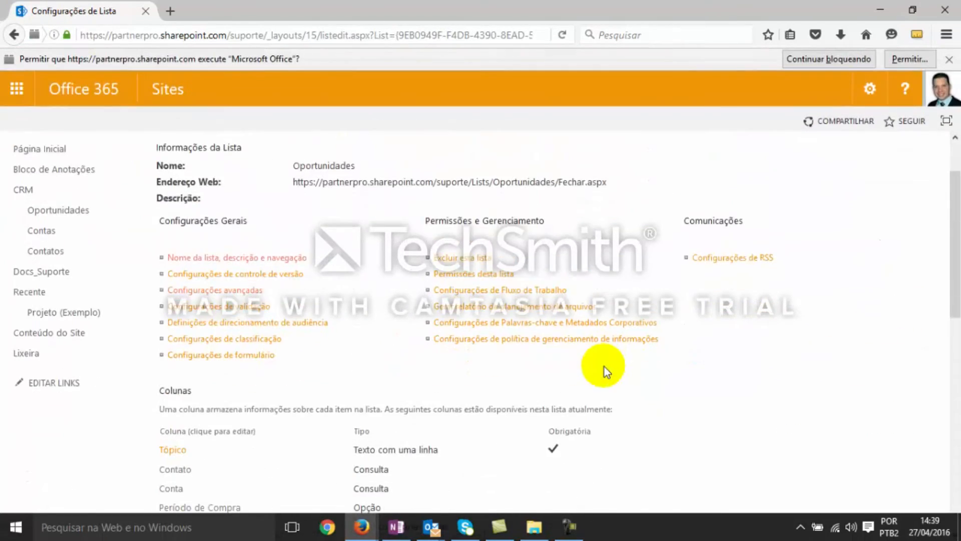
{"action": "scroll", "coordinate": [605, 367], "scroll_direction": "down", "scroll_amount": 8}
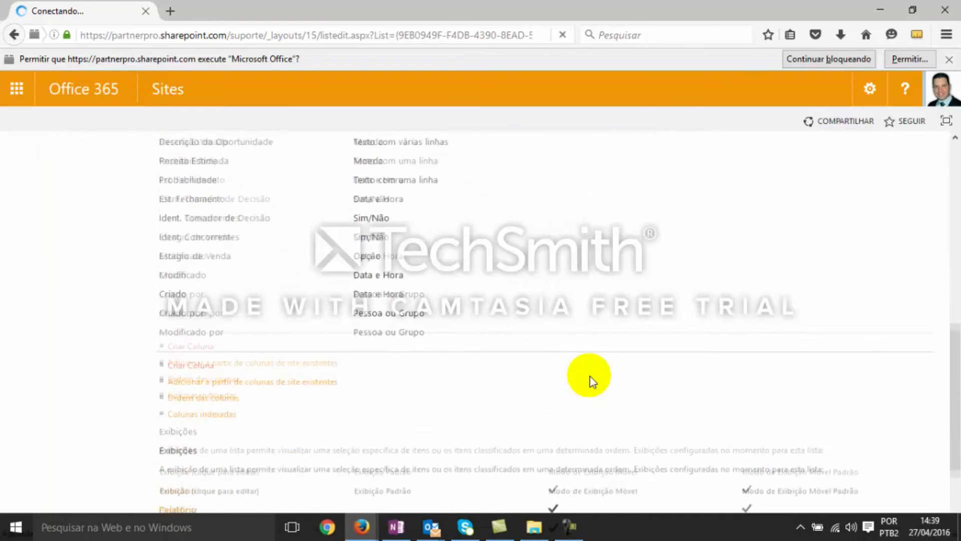
{"action": "scroll", "coordinate": [590, 376], "scroll_direction": "down", "scroll_amount": 3}
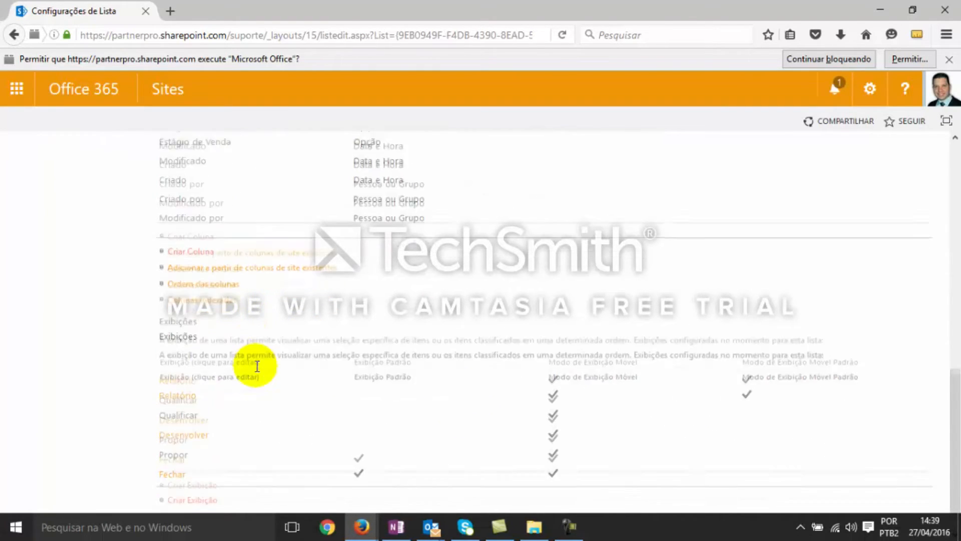
{"action": "left_click", "coordinate": [176, 420]}
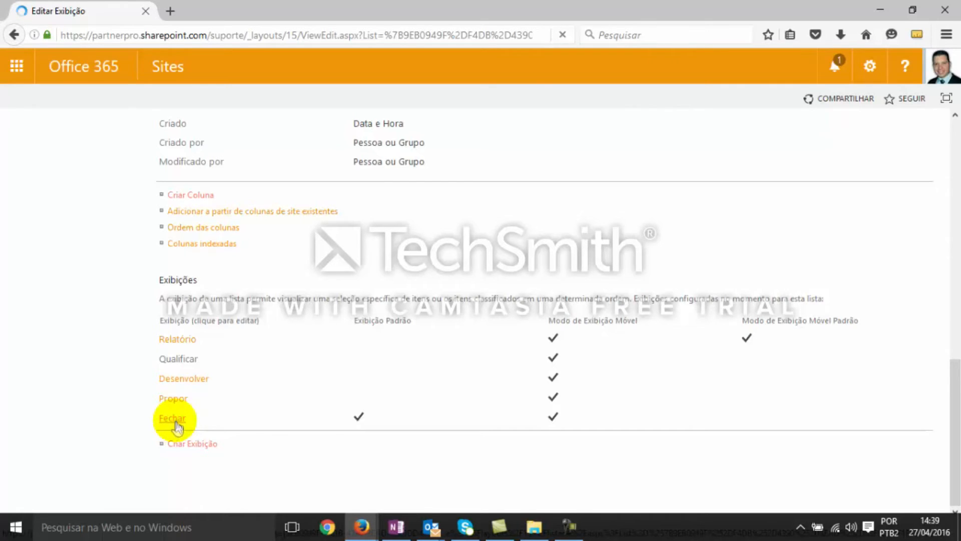
Set the Receita Estimada column's total to Soma in the Propor view and save the view
{"action": "scroll", "coordinate": [873, 393], "scroll_direction": "down", "scroll_amount": 10}
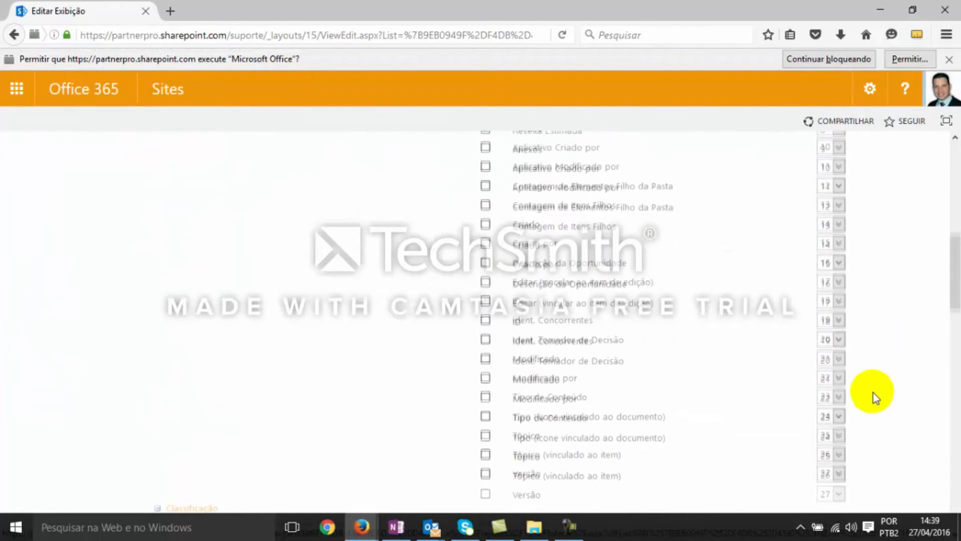
{"action": "scroll", "coordinate": [873, 392], "scroll_direction": "down", "scroll_amount": 15}
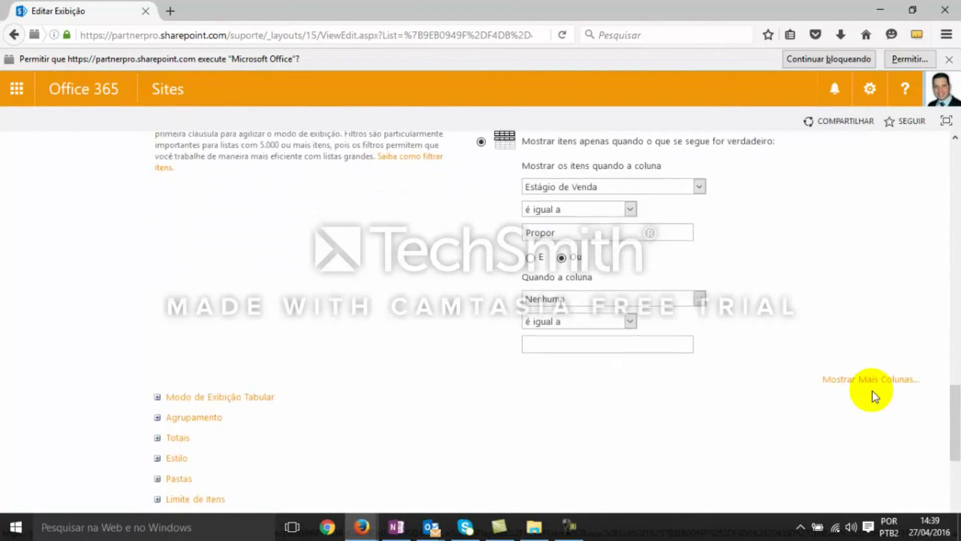
{"action": "scroll", "coordinate": [627, 365], "scroll_direction": "down", "scroll_amount": 5}
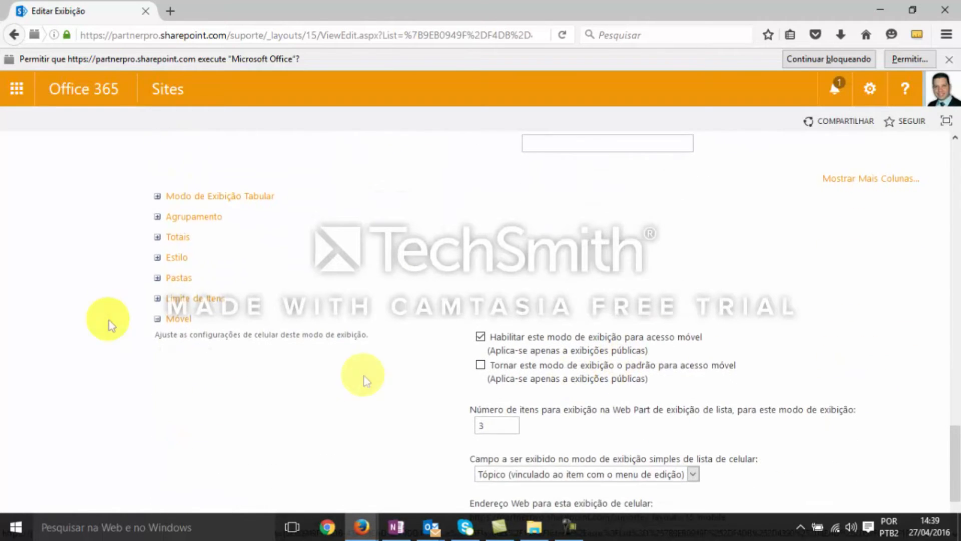
{"action": "left_click", "coordinate": [157, 237]}
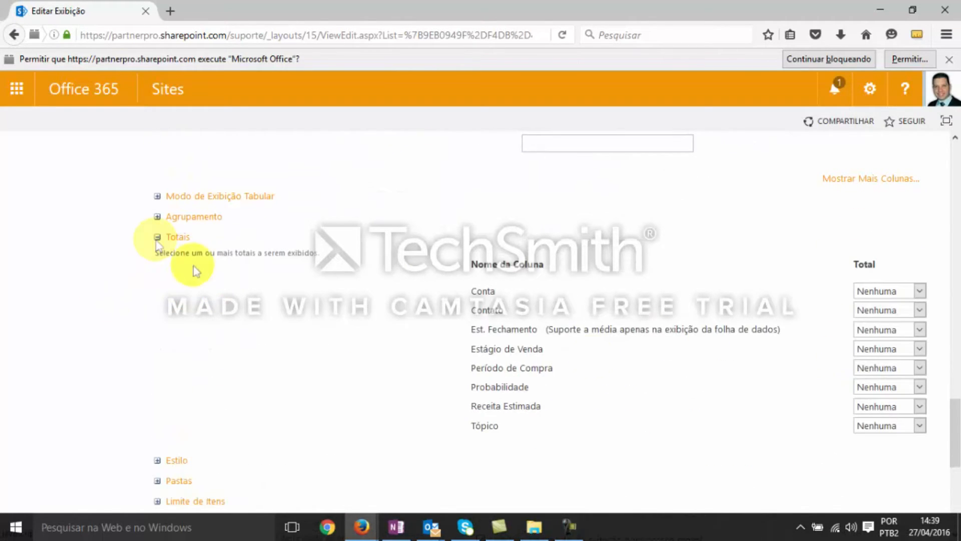
{"action": "left_click", "coordinate": [880, 406]}
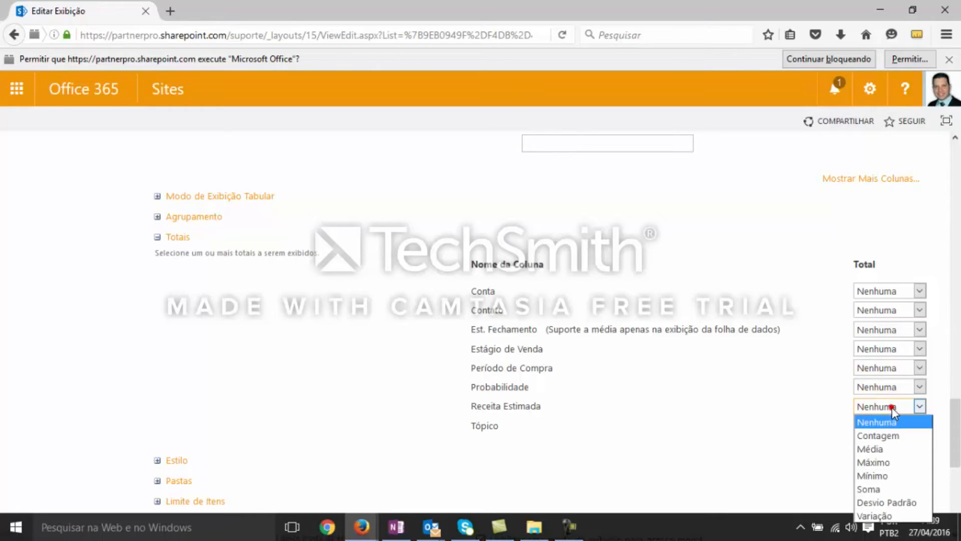
{"action": "left_click", "coordinate": [881, 490]}
{"action": "scroll", "coordinate": [852, 473], "scroll_direction": "down", "scroll_amount": 10}
{"action": "left_click", "coordinate": [846, 462]}
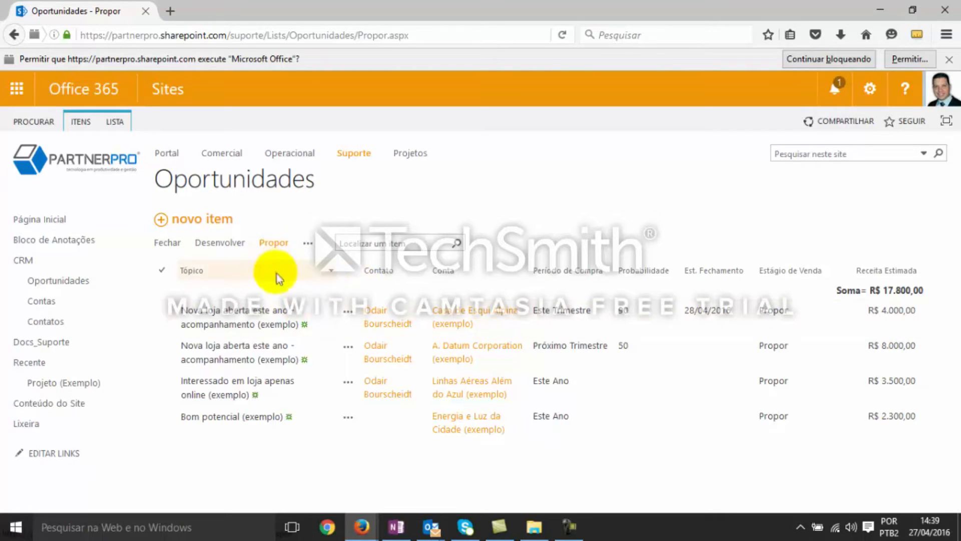
Look through the Fechar, Desenvolver and Propor views of Oportunidades to compare their items and revenue sums
{"action": "left_click", "coordinate": [56, 280]}
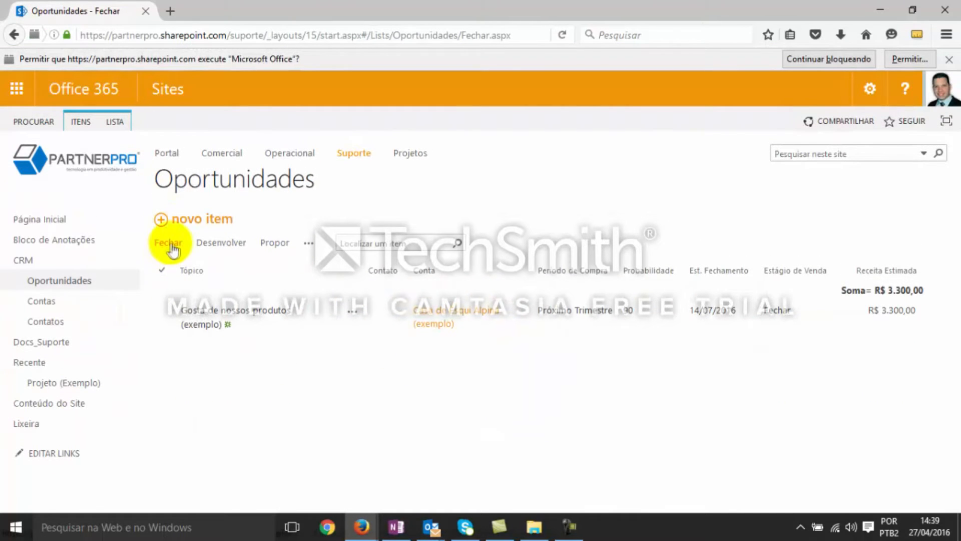
{"action": "left_click", "coordinate": [236, 305]}
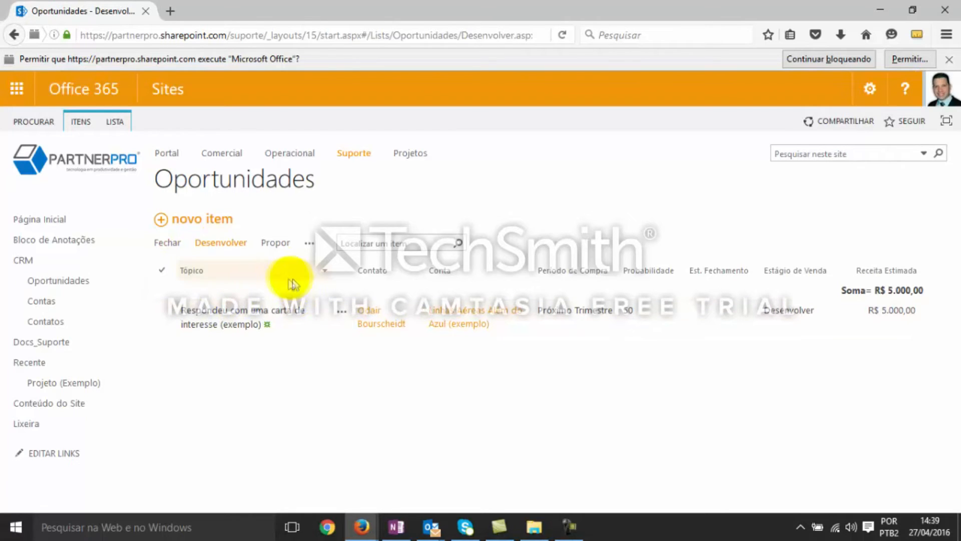
{"action": "left_click", "coordinate": [276, 249]}
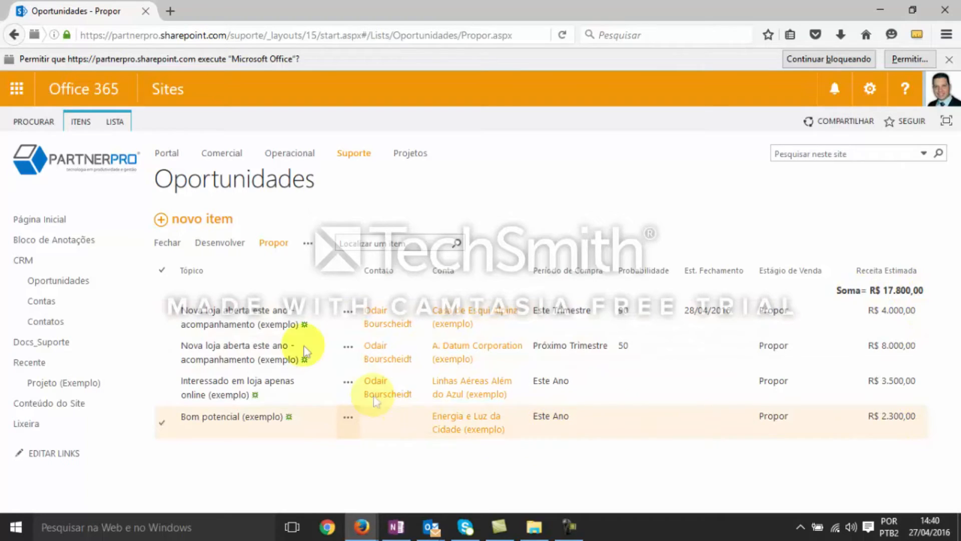
Check the Qualificar view of Oportunidades and open the Relatório view
{"action": "left_click", "coordinate": [308, 243]}
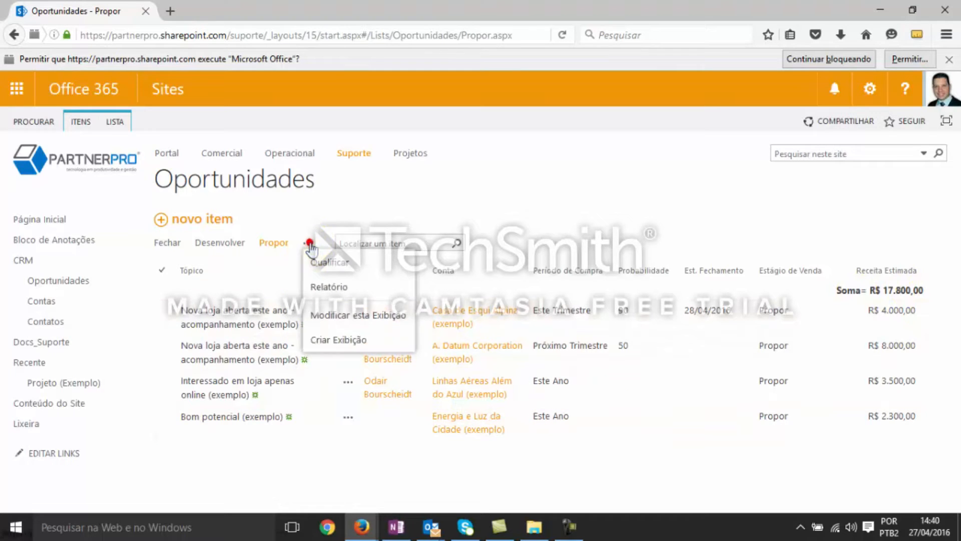
{"action": "left_click", "coordinate": [341, 264]}
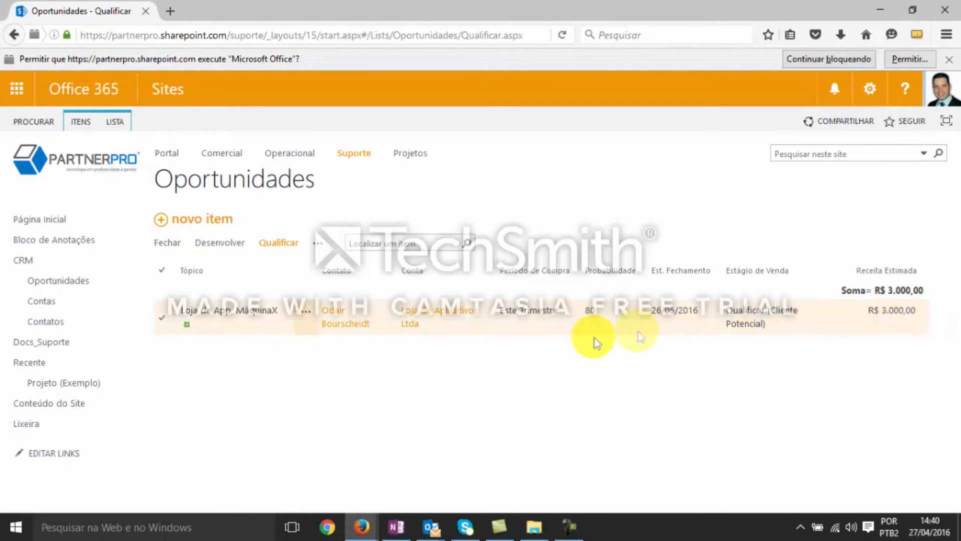
{"action": "left_click", "coordinate": [318, 246]}
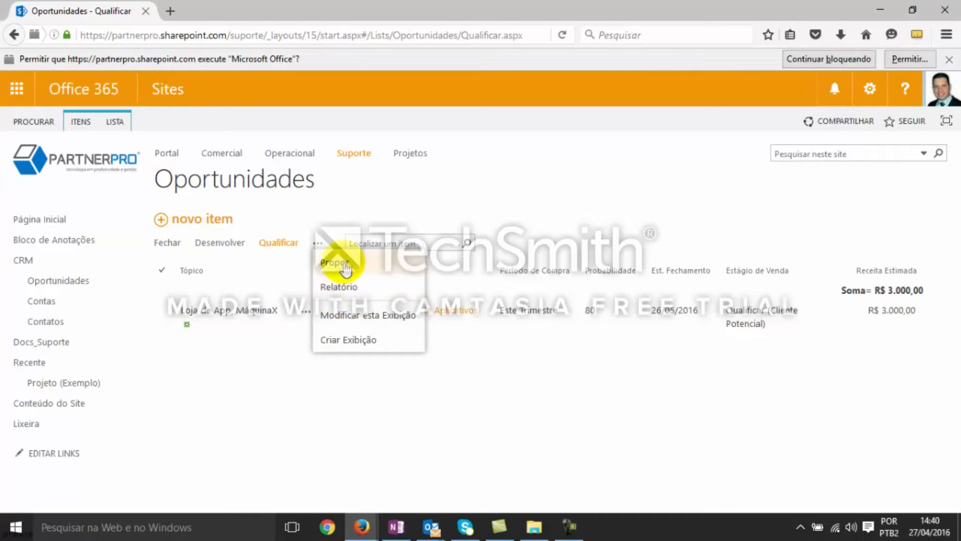
{"action": "left_click", "coordinate": [339, 286]}
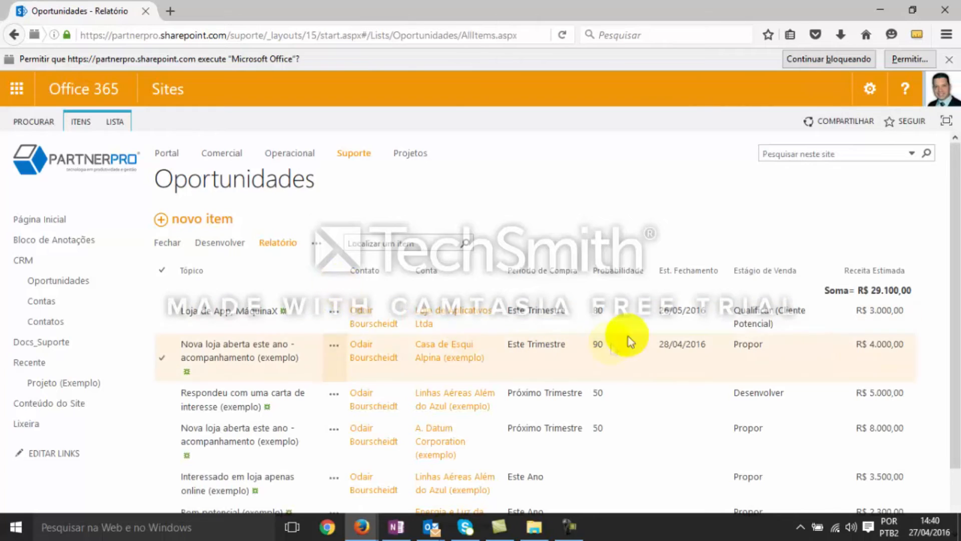
Examine the Relatório view, comparing each opportunity's Estágio de Venda, Probabilidade and Receita Estimada with the overall sum
{"action": "scroll", "coordinate": [846, 290], "scroll_direction": "down", "scroll_amount": 3}
{"action": "key", "text": "alt"}
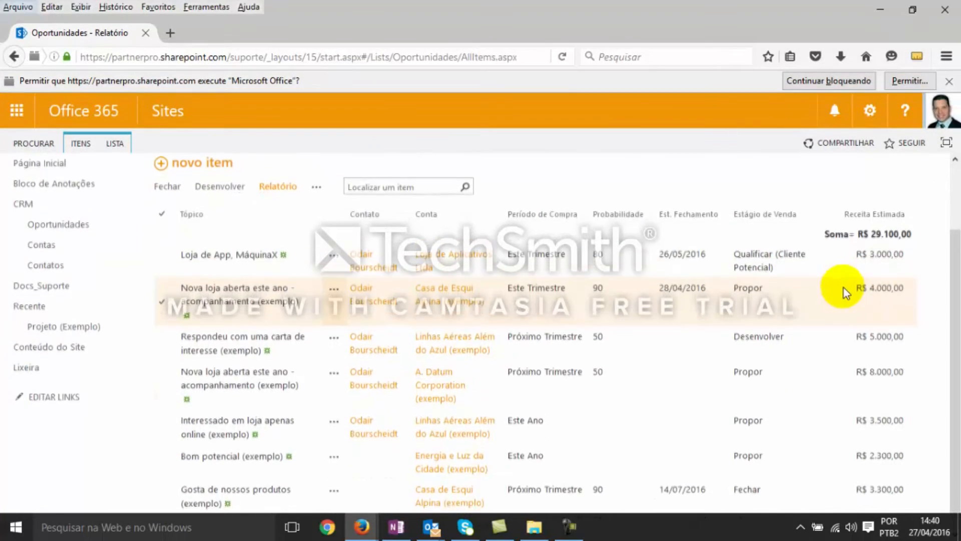
{"action": "scroll", "coordinate": [831, 258], "scroll_direction": "down", "scroll_amount": 1}
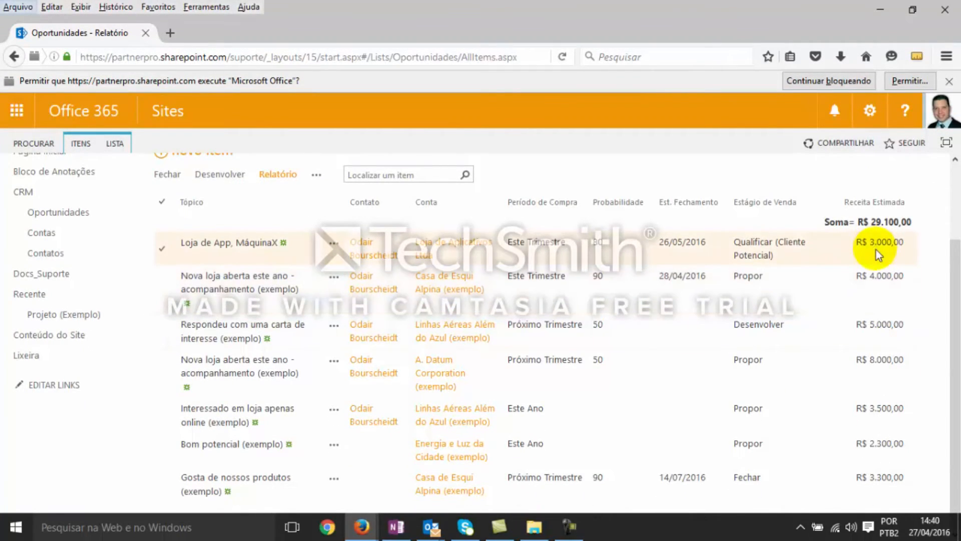
{"action": "left_click", "coordinate": [823, 279]}
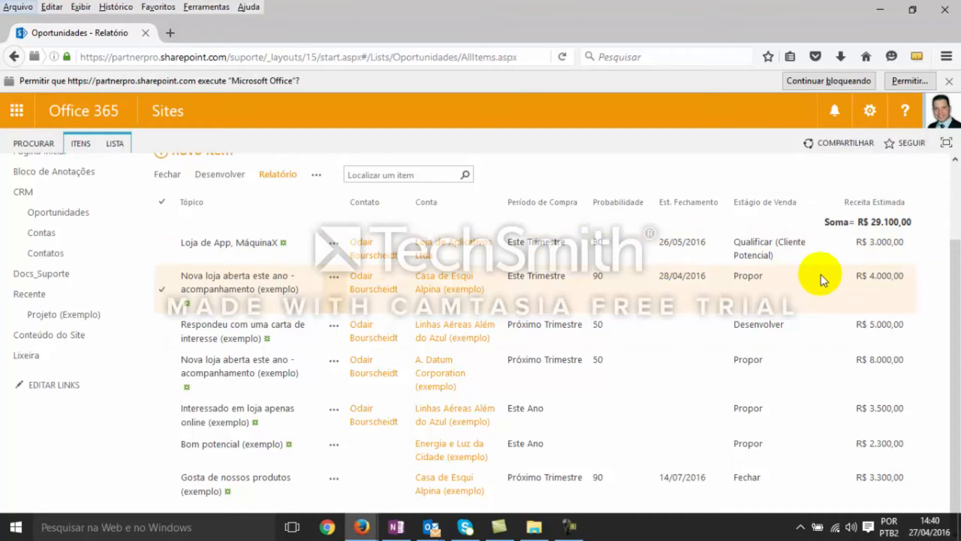
{"action": "scroll", "coordinate": [847, 311], "scroll_direction": "up", "scroll_amount": 2}
{"action": "left_click", "coordinate": [846, 313]}
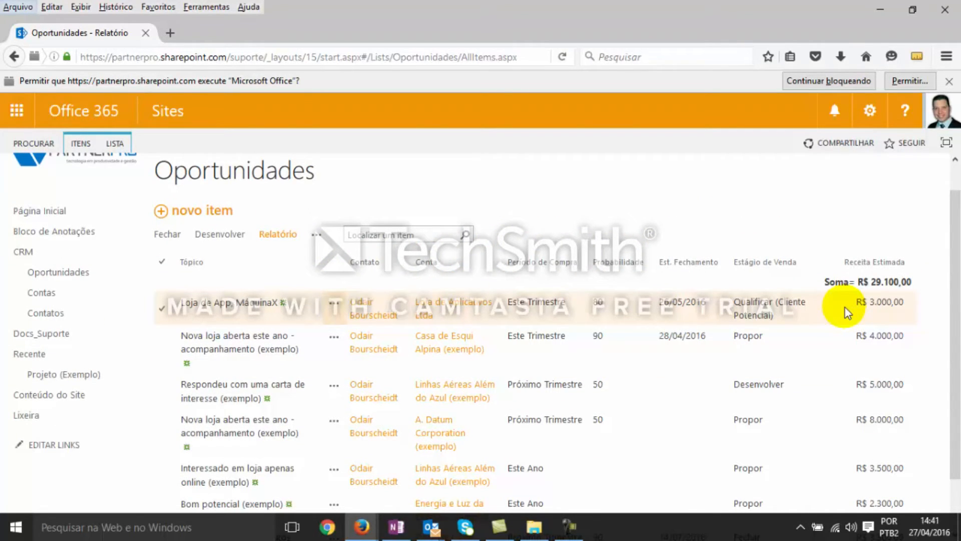
{"action": "scroll", "coordinate": [840, 304], "scroll_direction": "down", "scroll_amount": 2}
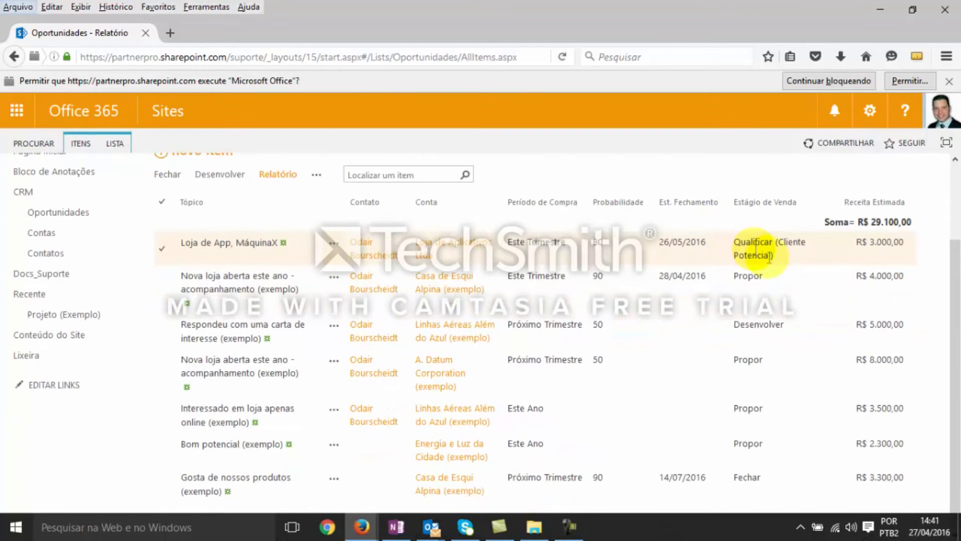
{"action": "left_click", "coordinate": [890, 282]}
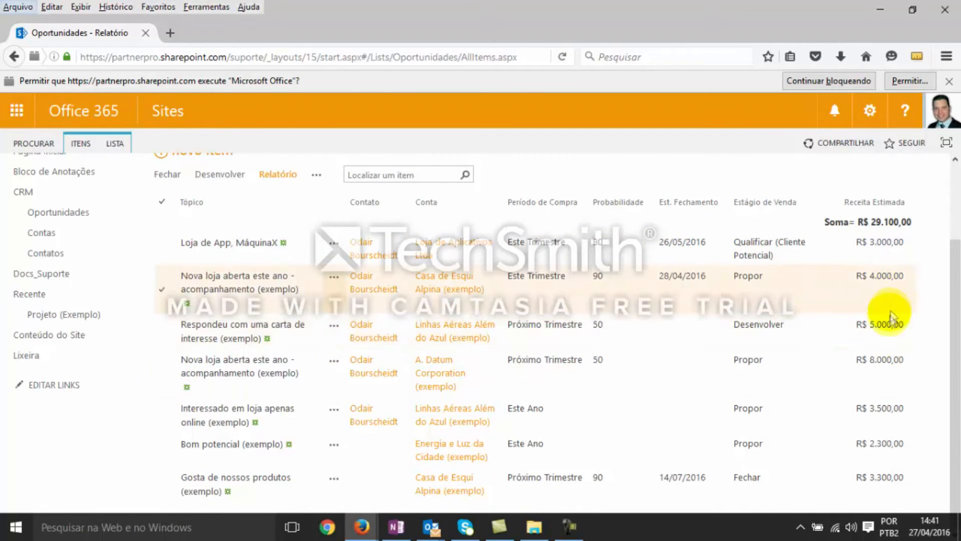
{"action": "left_click", "coordinate": [812, 360]}
{"action": "left_click", "coordinate": [815, 345]}
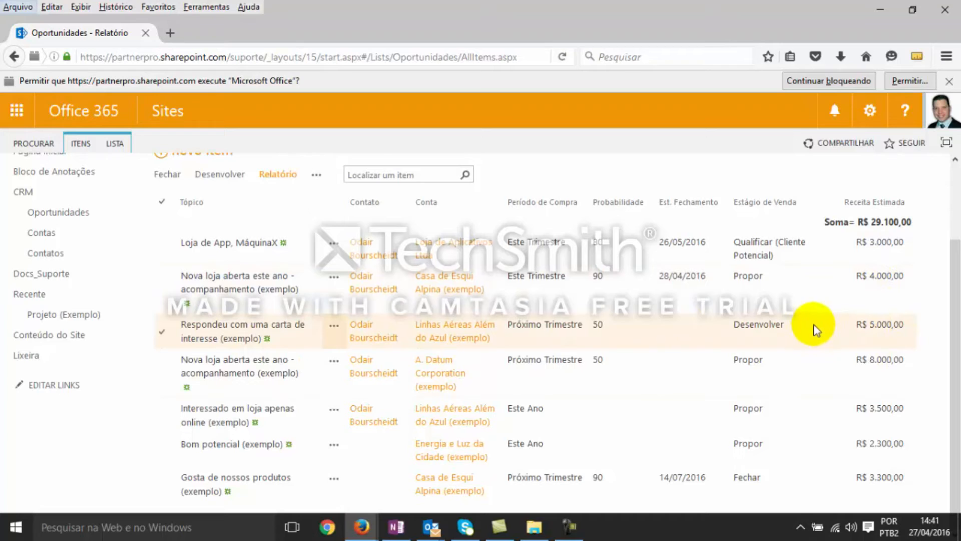
{"action": "scroll", "coordinate": [816, 326], "scroll_direction": "up", "scroll_amount": 2}
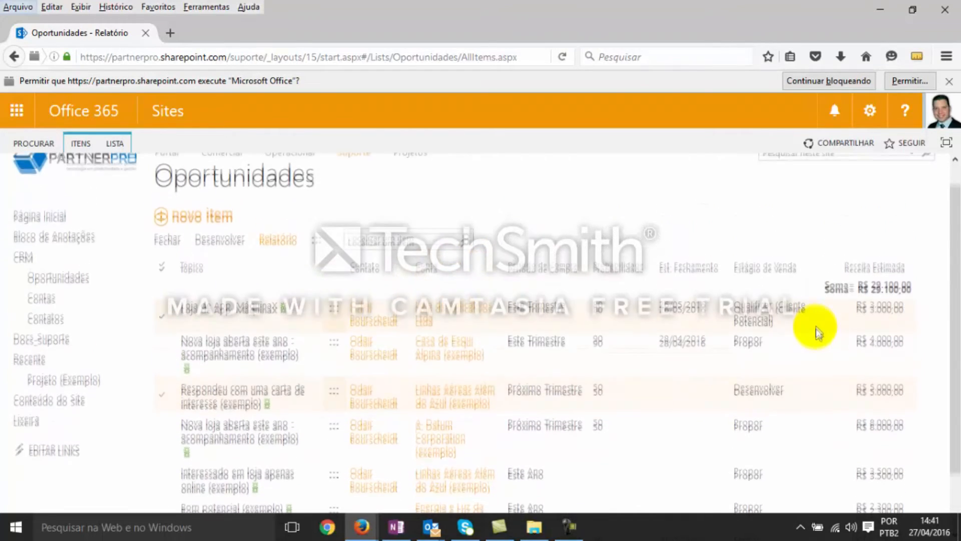
{"action": "scroll", "coordinate": [375, 269], "scroll_direction": "up", "scroll_amount": 2}
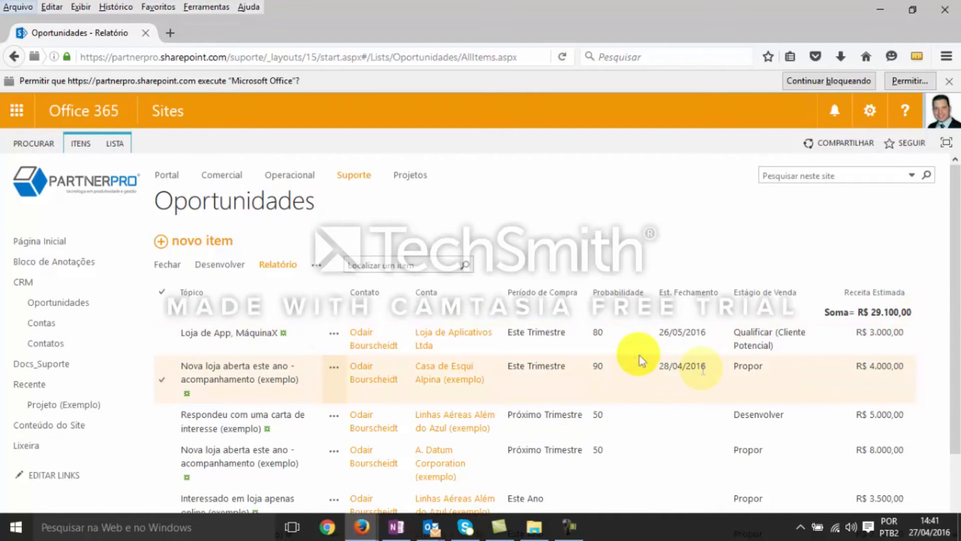
{"action": "scroll", "coordinate": [789, 310], "scroll_direction": "down", "scroll_amount": 1}
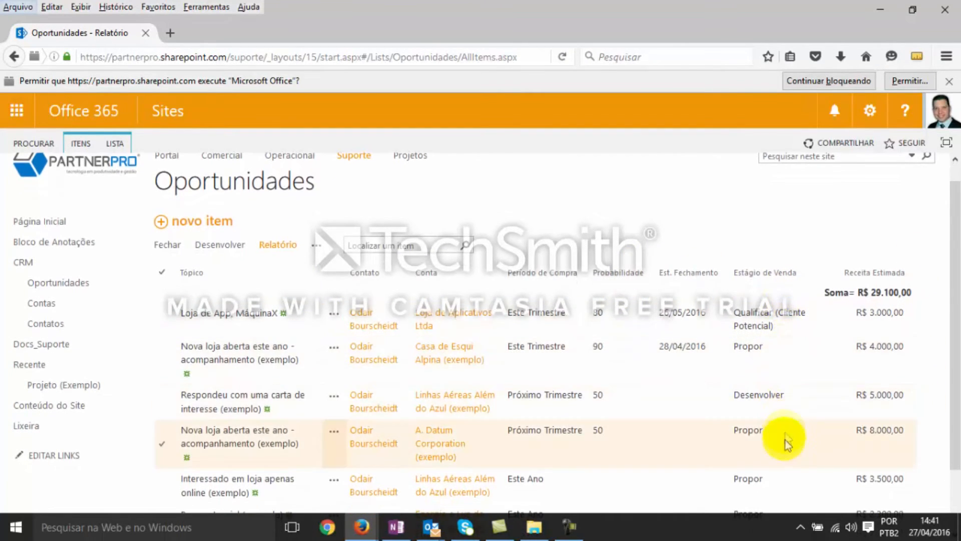
{"action": "scroll", "coordinate": [770, 345], "scroll_direction": "down", "scroll_amount": 1}
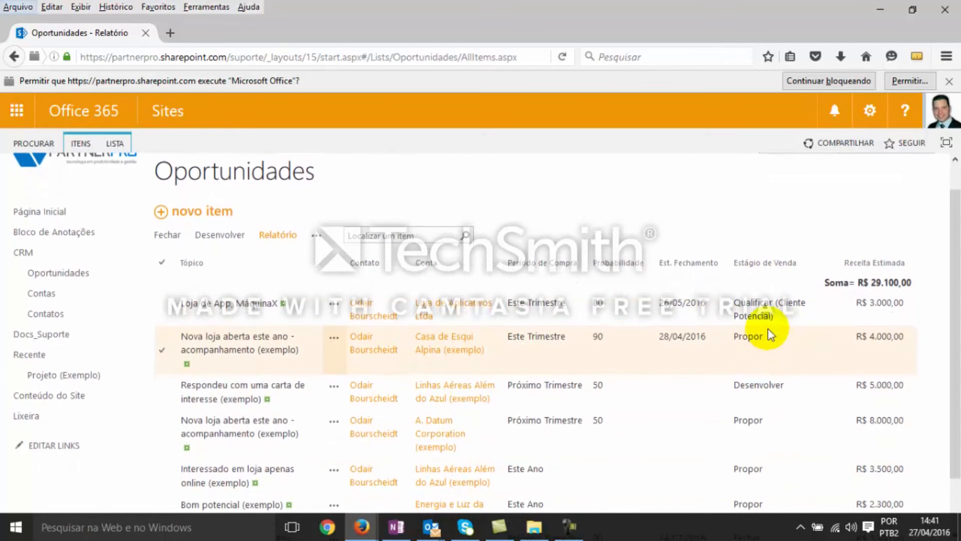
{"action": "scroll", "coordinate": [766, 380], "scroll_direction": "down", "scroll_amount": 3}
{"action": "scroll", "coordinate": [766, 406], "scroll_direction": "up", "scroll_amount": 5}
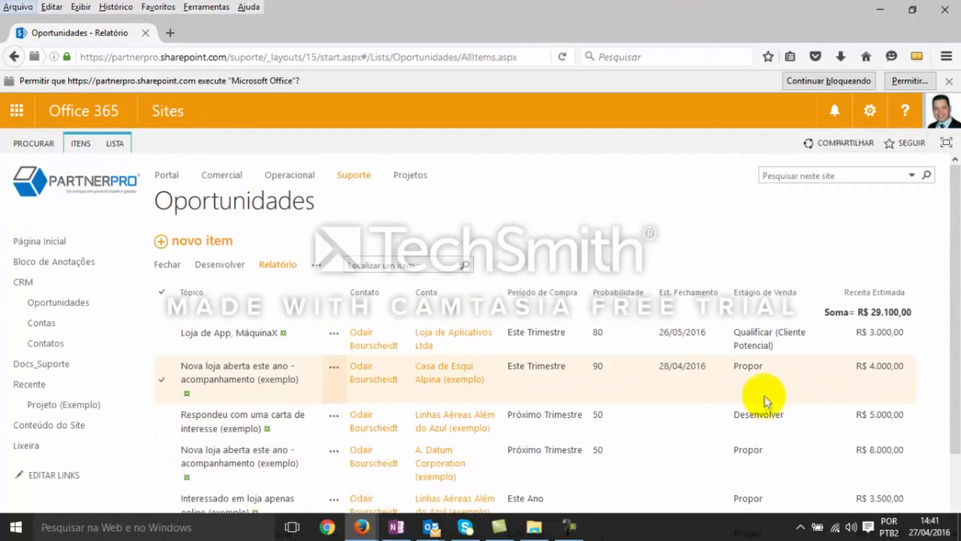
Try to export the Relatório view of Oportunidades to Excel
{"action": "left_click", "coordinate": [119, 144]}
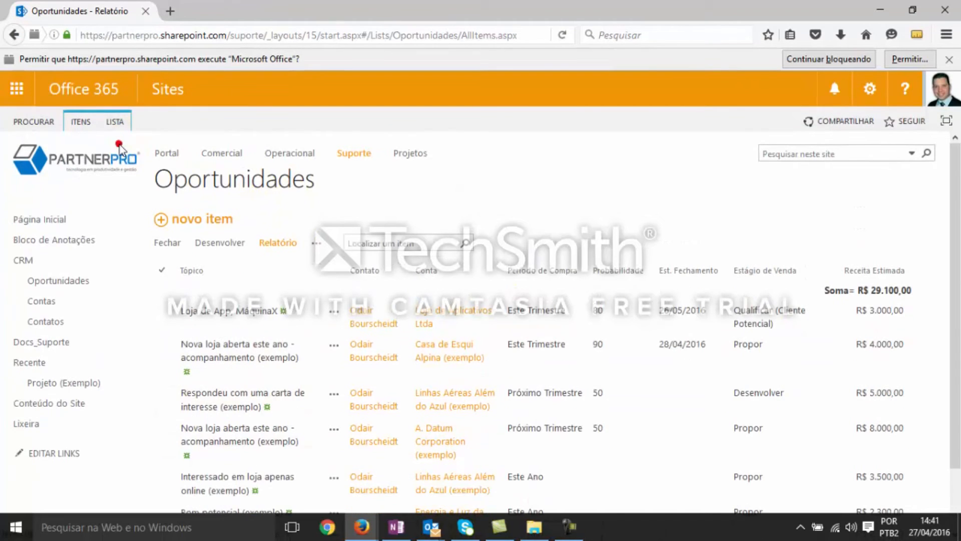
{"action": "left_click", "coordinate": [118, 128]}
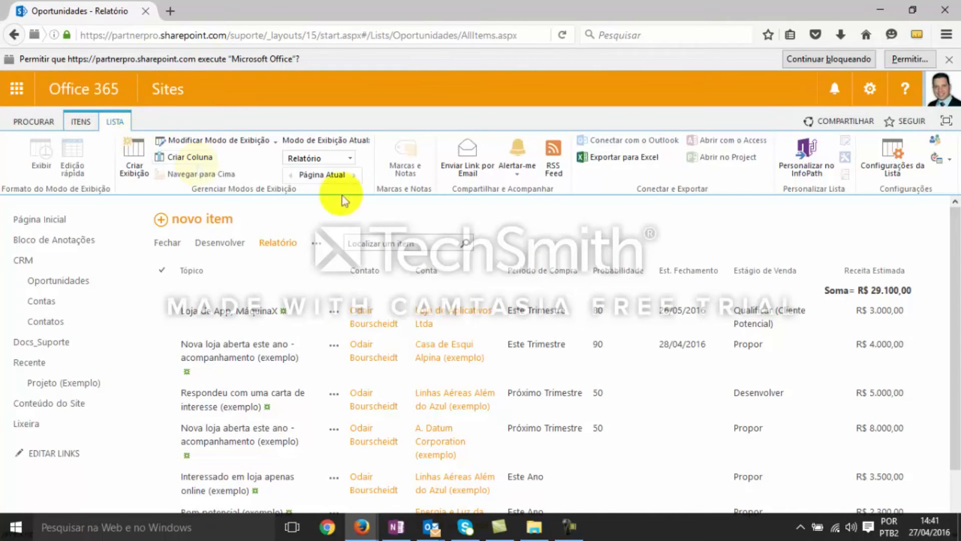
{"action": "left_click", "coordinate": [624, 158]}
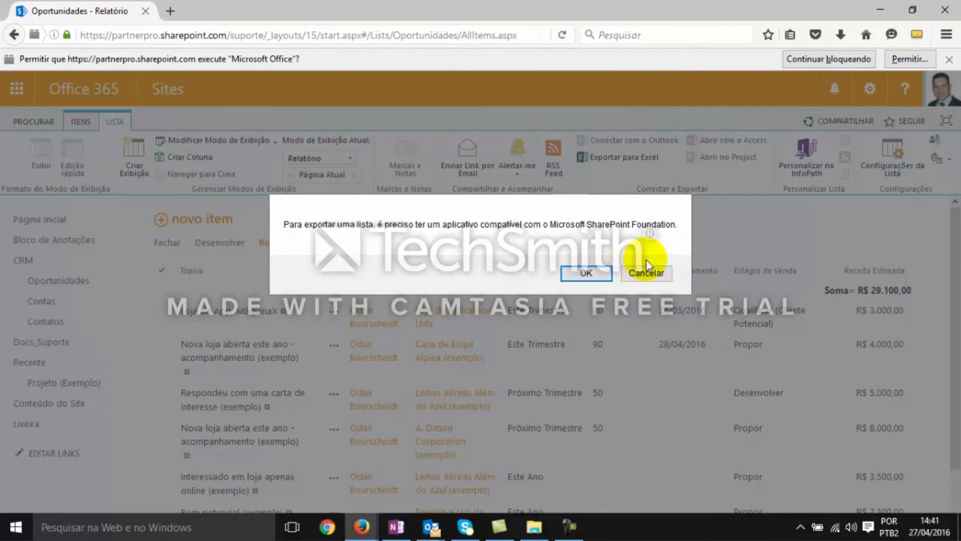
{"action": "left_click", "coordinate": [648, 273]}
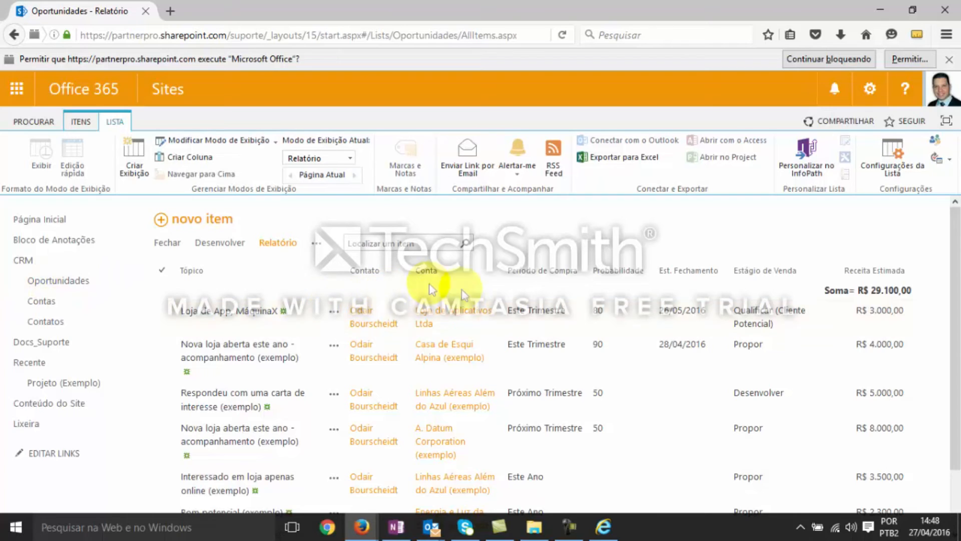
Reopen the Oportunidades list and check its Qualificar view and the other available views
{"action": "left_click", "coordinate": [46, 284]}
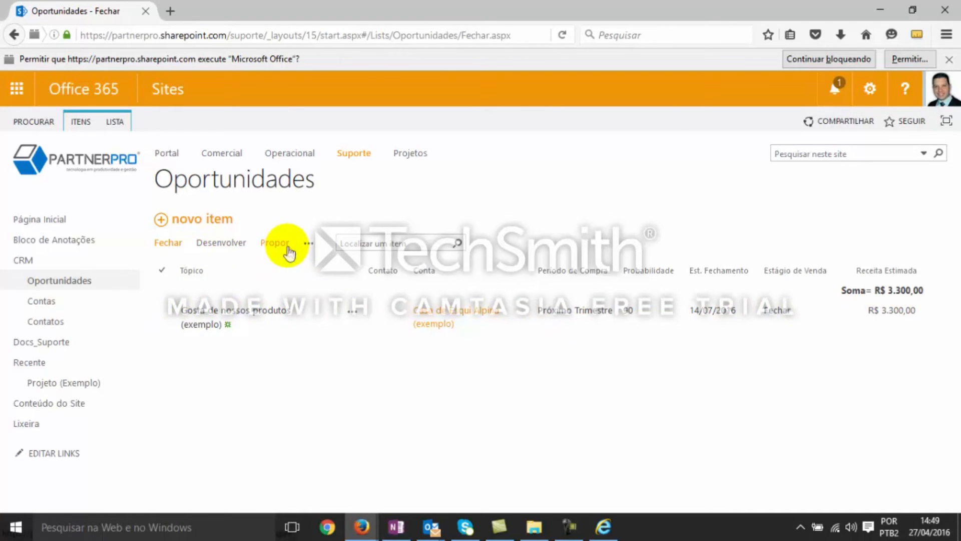
{"action": "left_click", "coordinate": [308, 244]}
{"action": "left_click", "coordinate": [332, 262]}
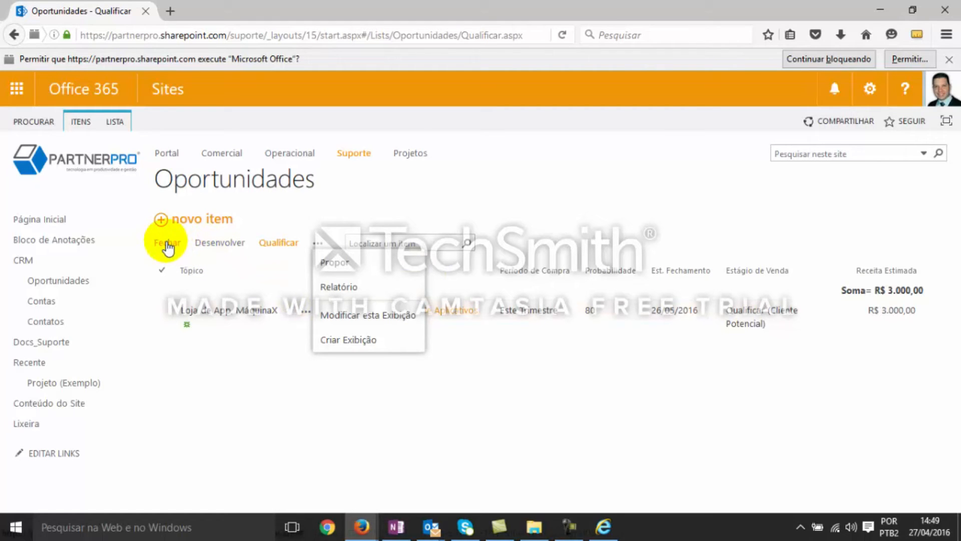
{"action": "left_click", "coordinate": [289, 400]}
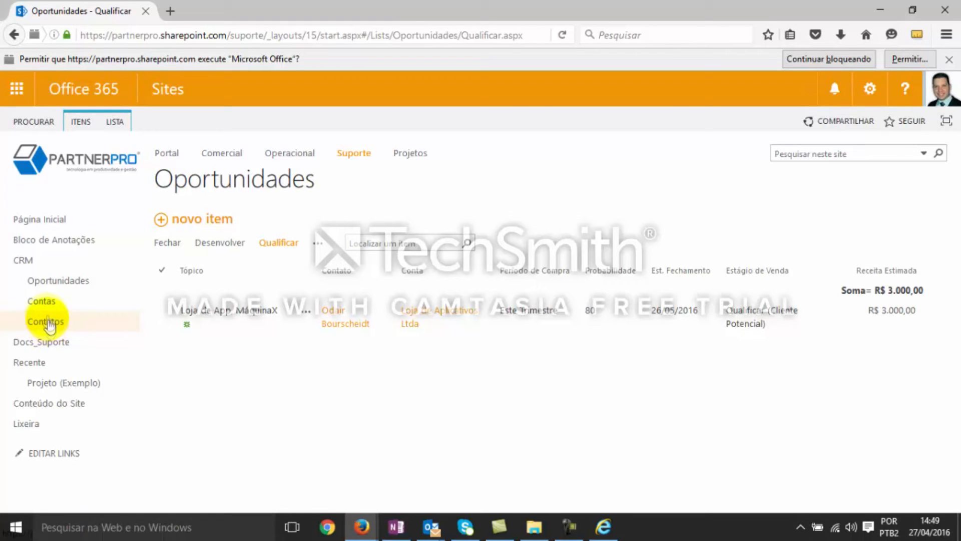
Go through the Fechar, Desenvolver, Propor and Qualificar views of Oportunidades in turn
{"action": "left_click", "coordinate": [59, 288]}
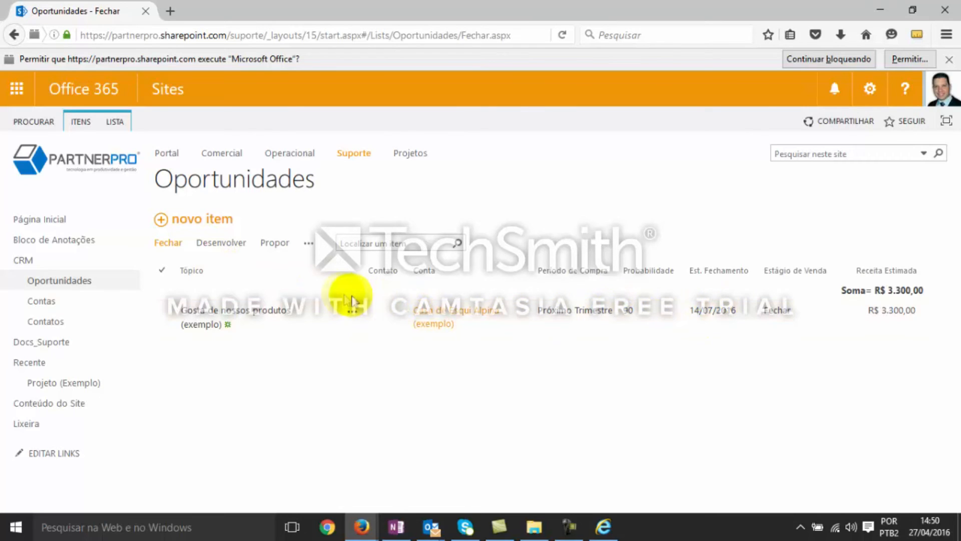
{"action": "left_click", "coordinate": [225, 242]}
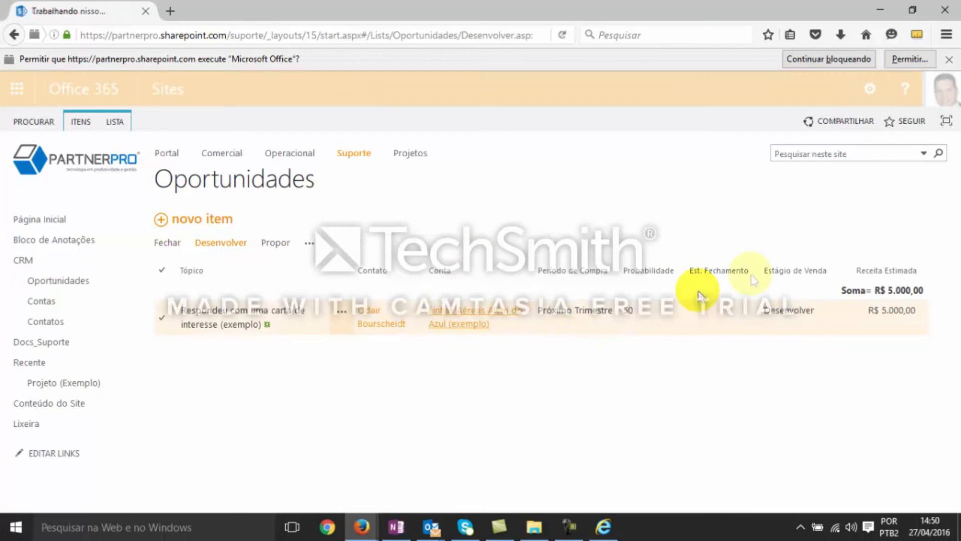
{"action": "left_click", "coordinate": [276, 244]}
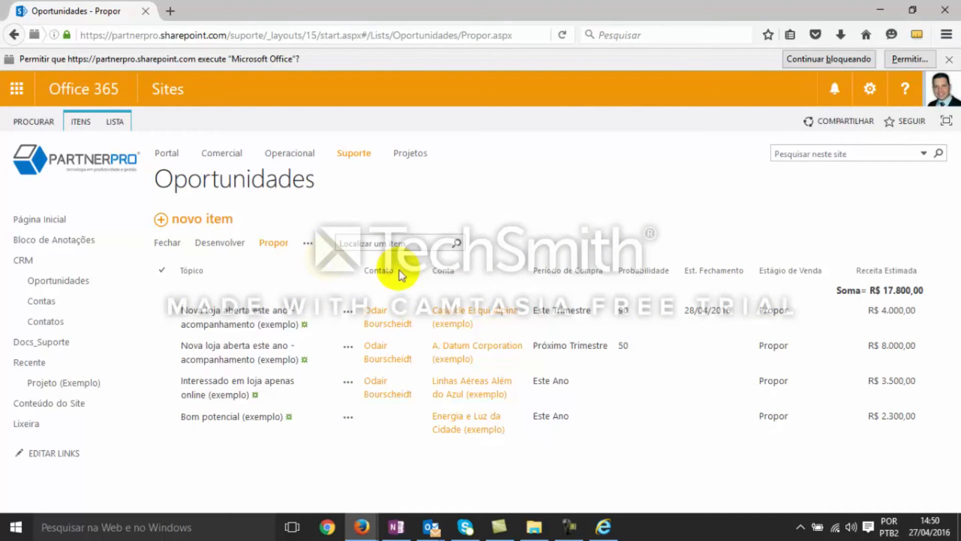
{"action": "left_click", "coordinate": [308, 244]}
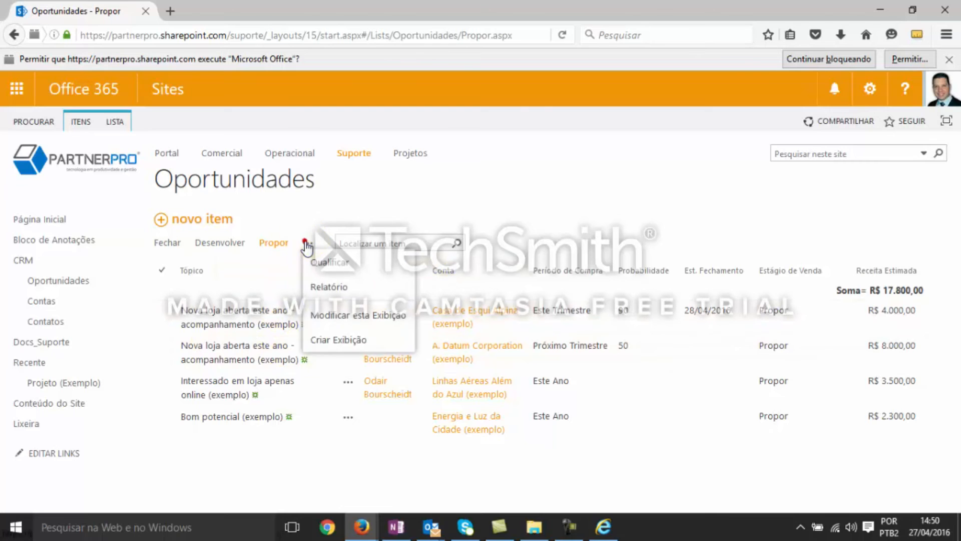
{"action": "left_click", "coordinate": [345, 264]}
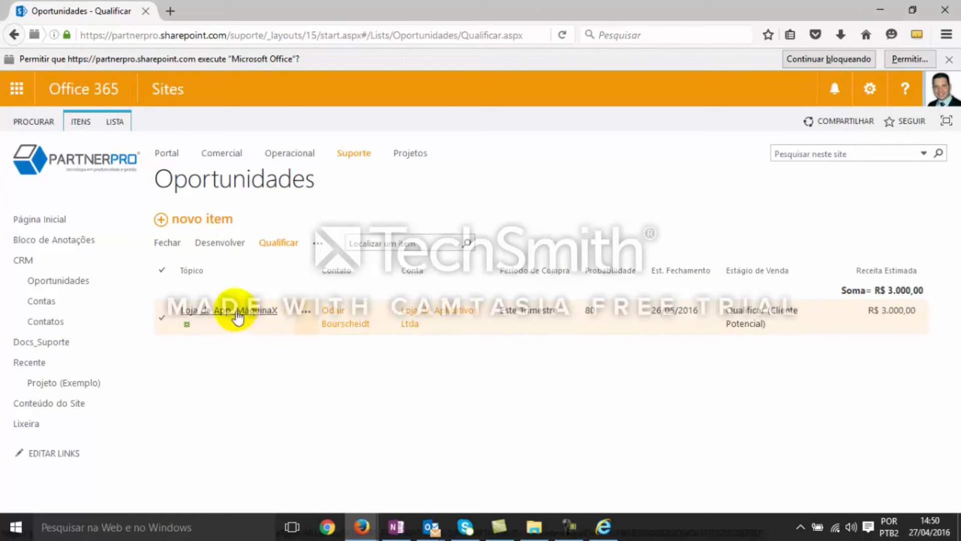
Edit the "Loja de App, MáquinaX" opportunity in the Qualificar view, setting Estágio de Venda to Desenvolver, and save
{"action": "right_click", "coordinate": [306, 315]}
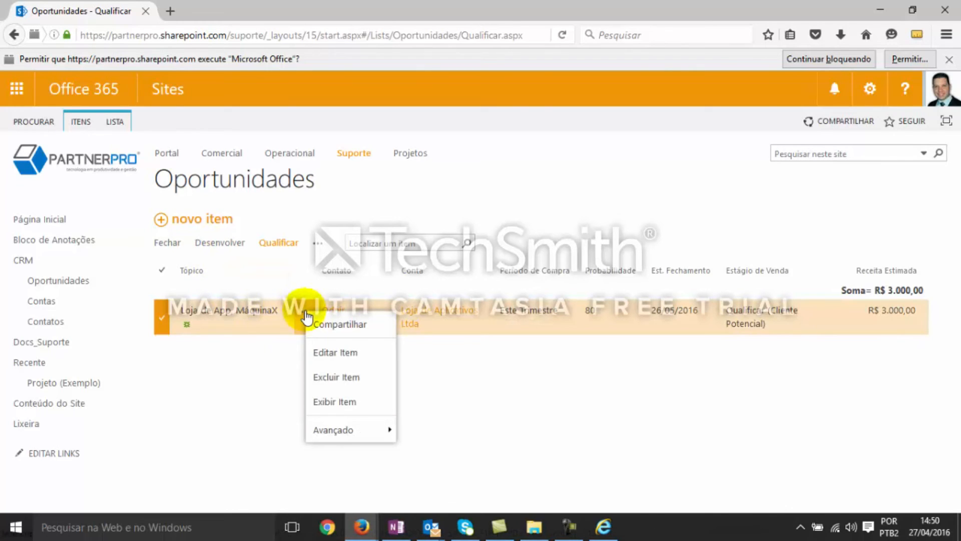
{"action": "left_click", "coordinate": [344, 353]}
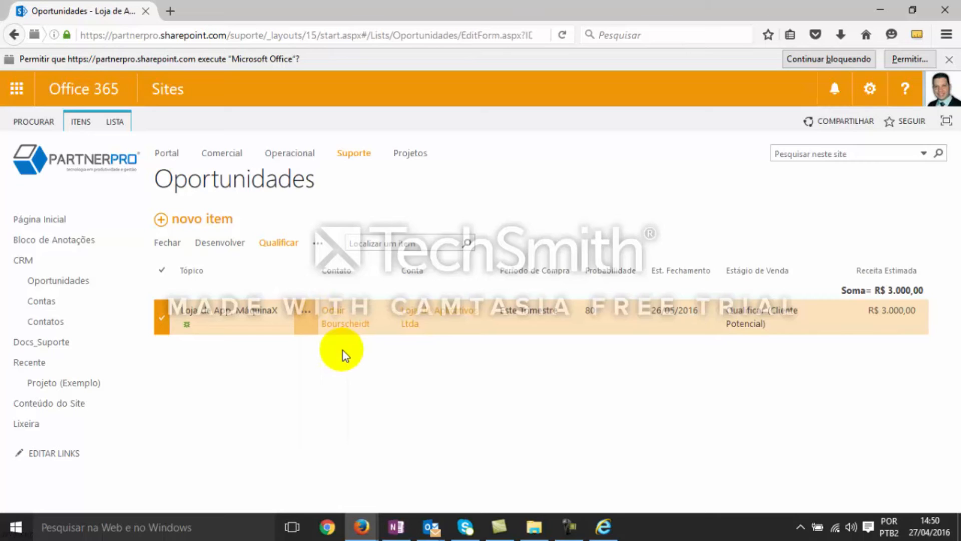
{"action": "scroll", "coordinate": [697, 326], "scroll_direction": "down", "scroll_amount": 3}
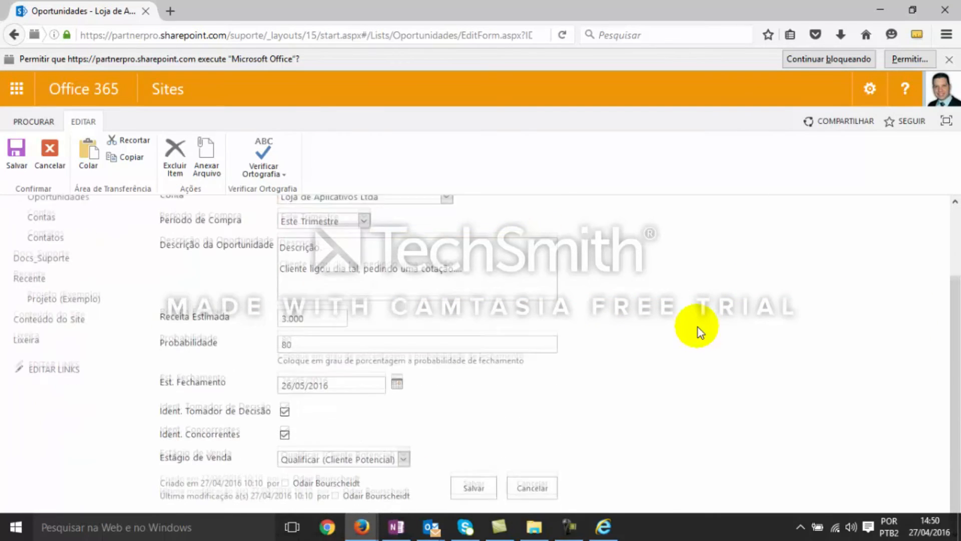
{"action": "scroll", "coordinate": [698, 326], "scroll_direction": "up", "scroll_amount": 3}
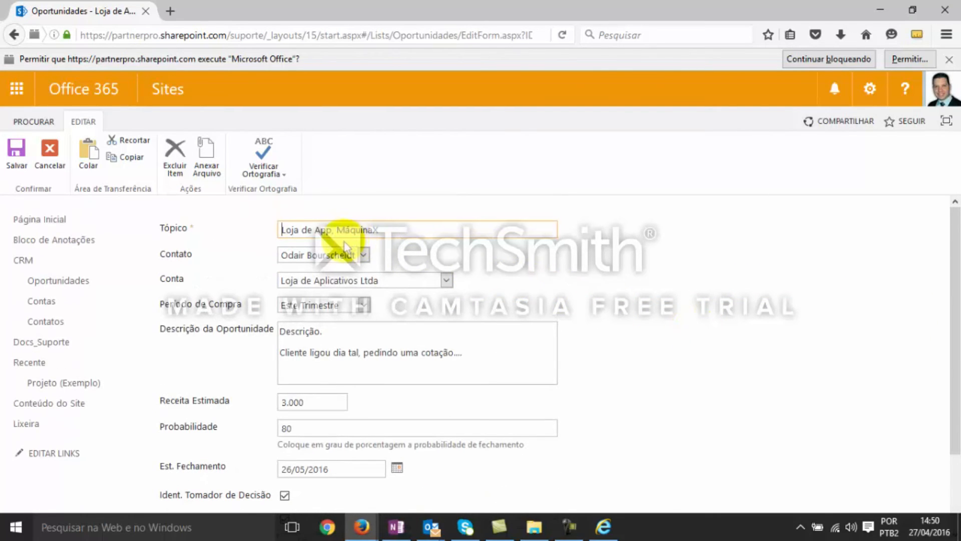
{"action": "scroll", "coordinate": [687, 290], "scroll_direction": "down", "scroll_amount": 3}
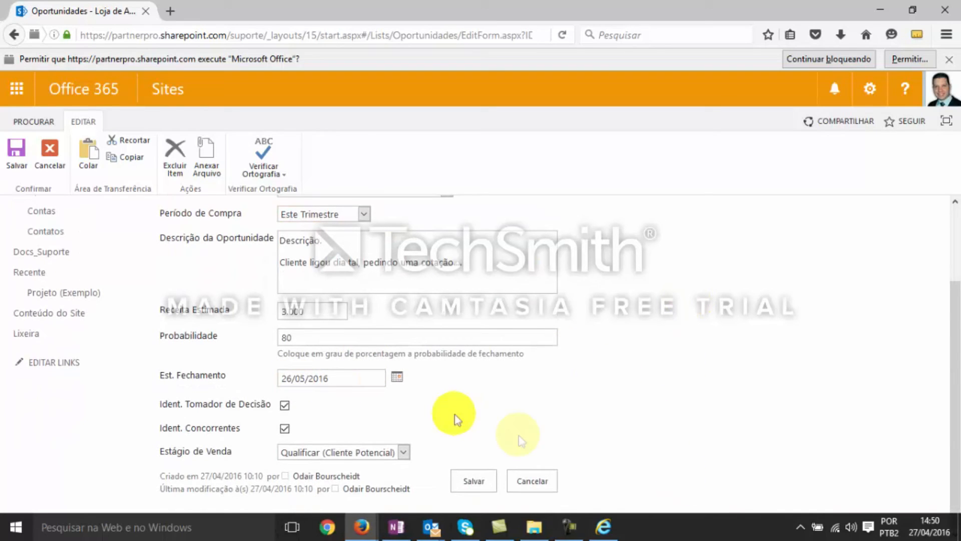
{"action": "left_click", "coordinate": [404, 452]}
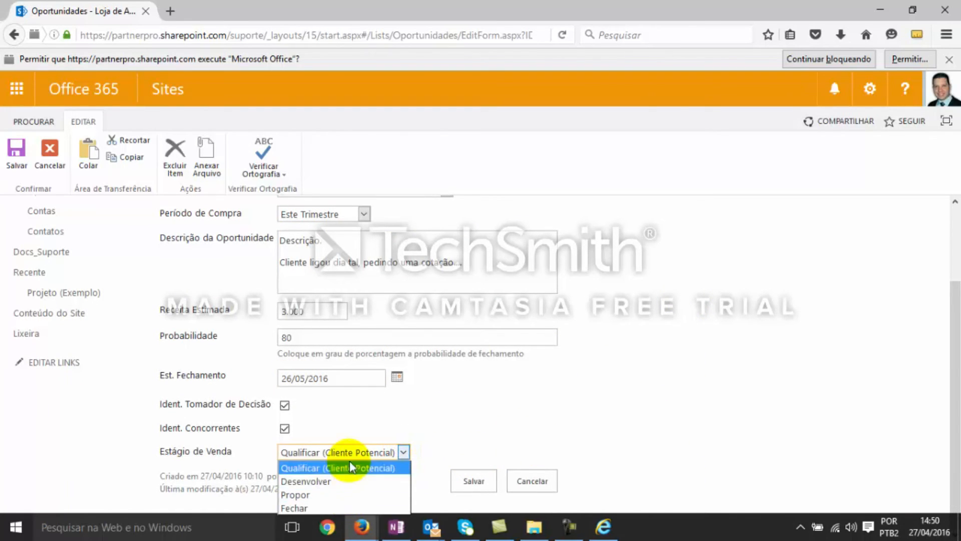
{"action": "left_click", "coordinate": [347, 481]}
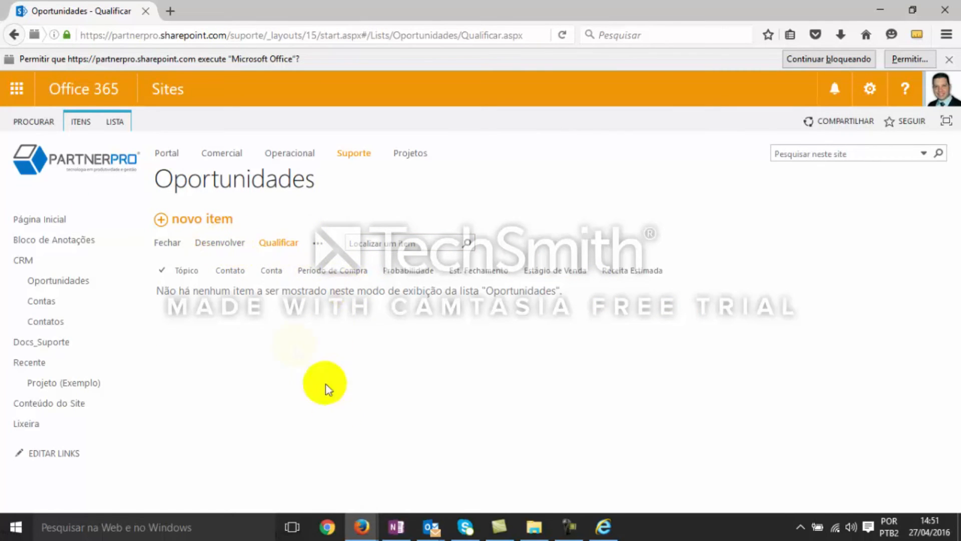
Check the Desenvolver view of Oportunidades and the Contatos list, and return to the Oportunidades list
{"action": "left_click", "coordinate": [213, 247]}
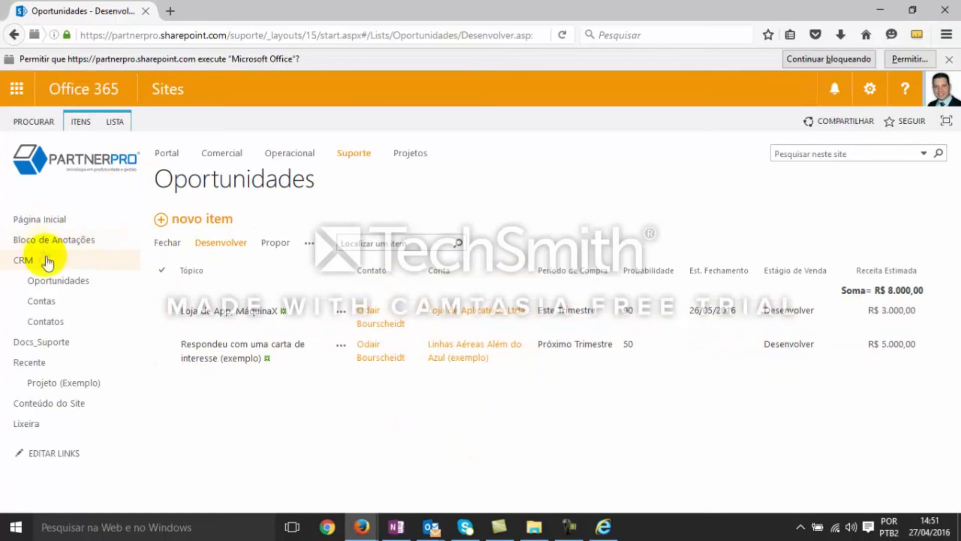
{"action": "left_click", "coordinate": [46, 311]}
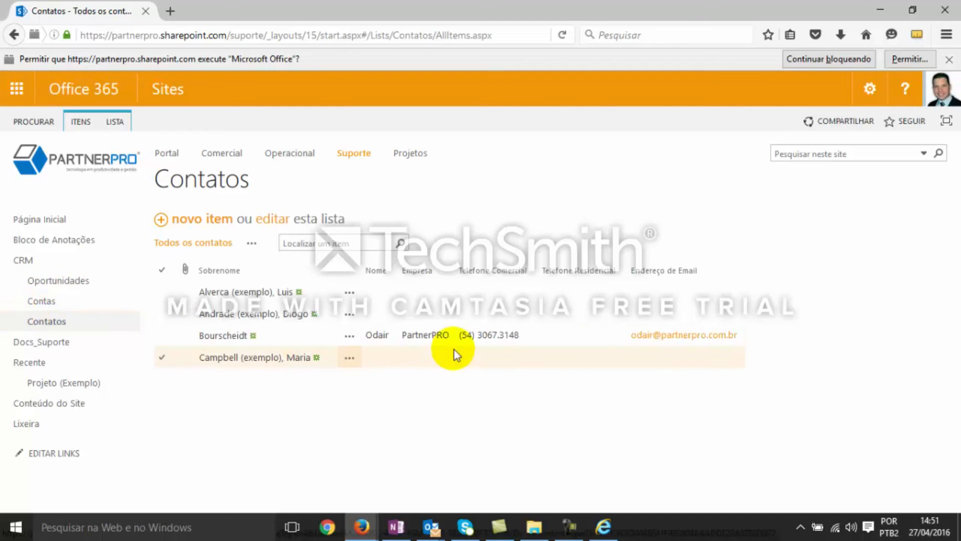
{"action": "left_click", "coordinate": [56, 282]}
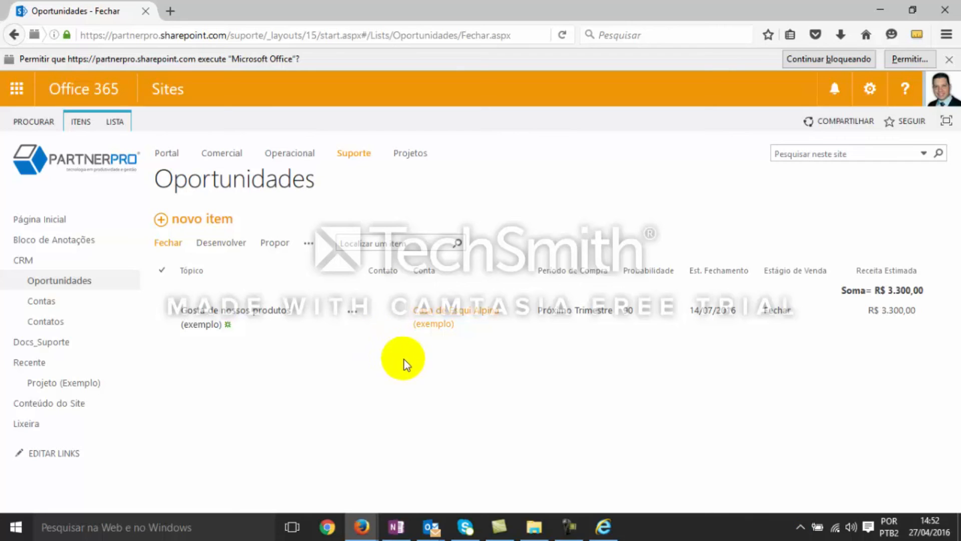
View the Contas list under CRM and go back to the Fechar view of Oportunidades
{"action": "left_click", "coordinate": [368, 324]}
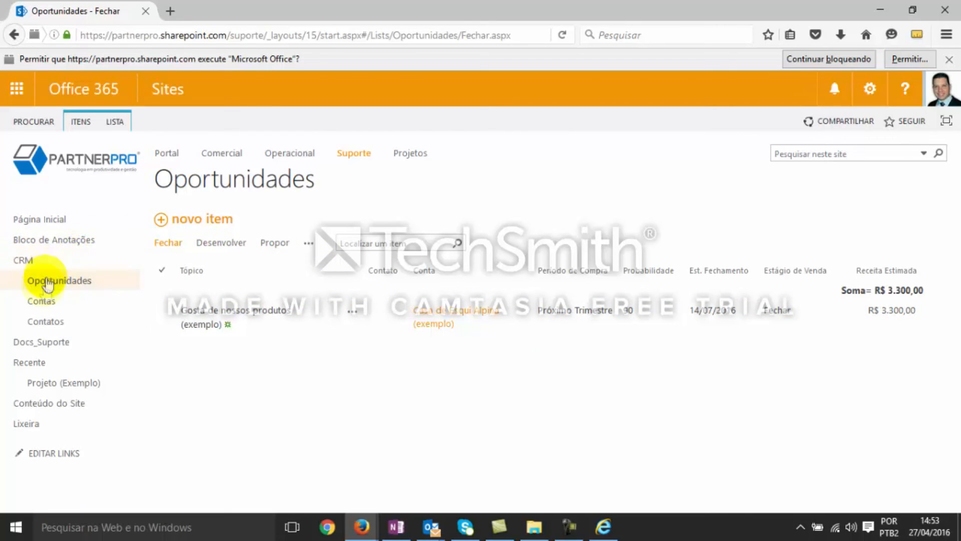
{"action": "left_click", "coordinate": [42, 305]}
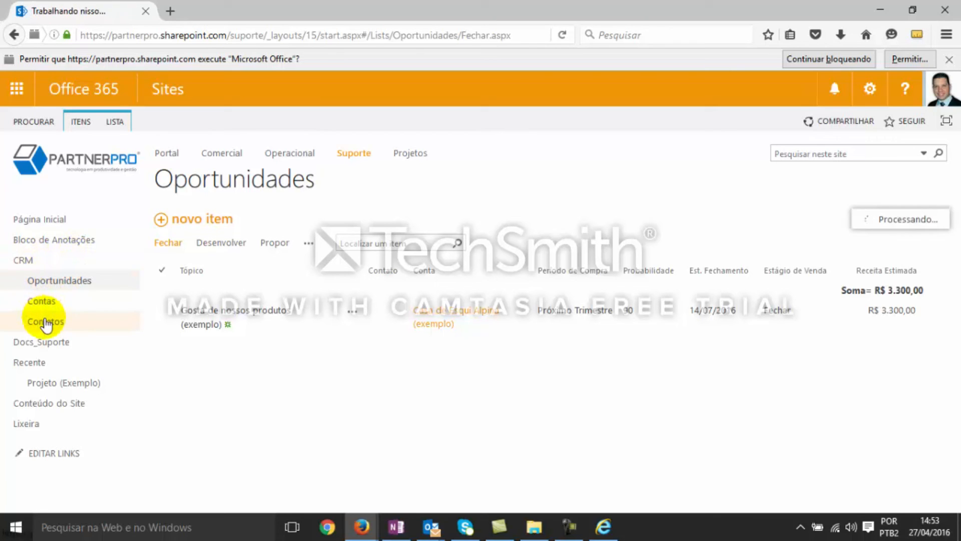
{"action": "left_click", "coordinate": [55, 281]}
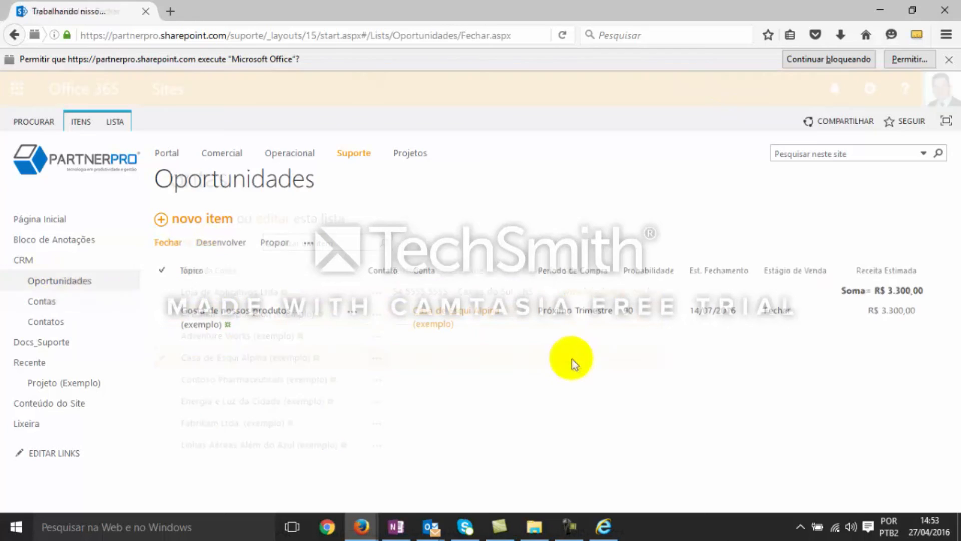